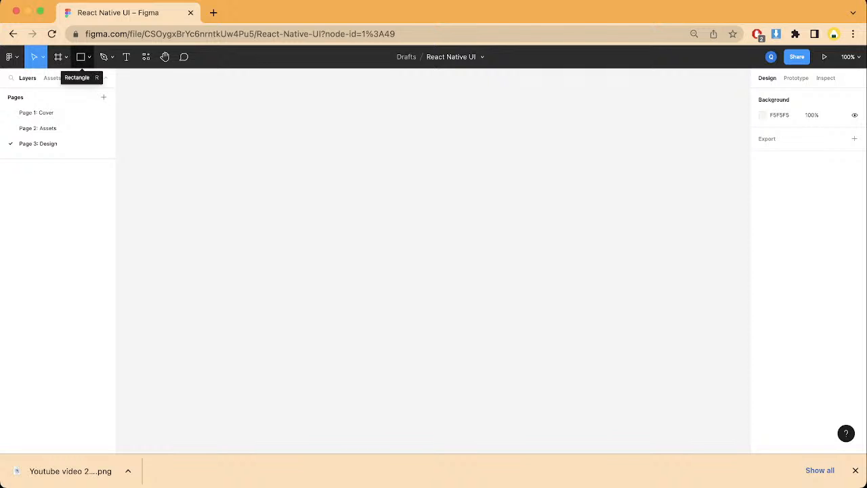
Step: Create an iPhone 13 / 13 Pro frame and move it slightly left on the canvas
{"action": "left_click", "coordinate": [59, 57]}
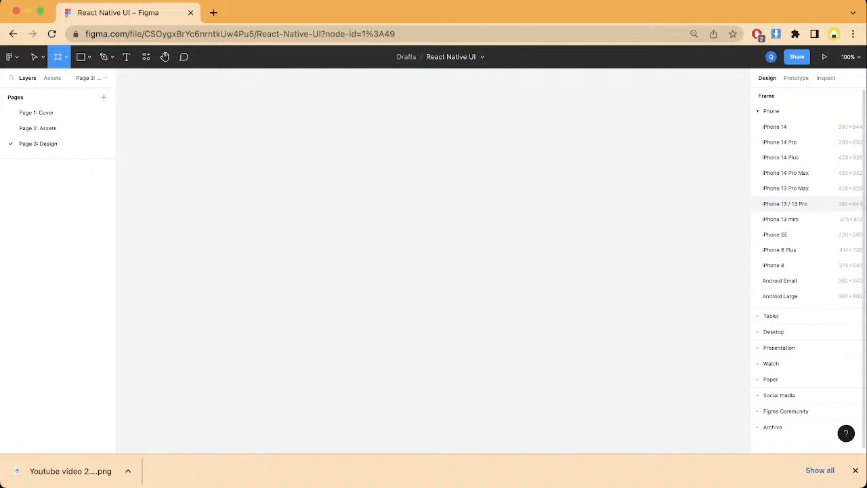
{"action": "left_click", "coordinate": [784, 203]}
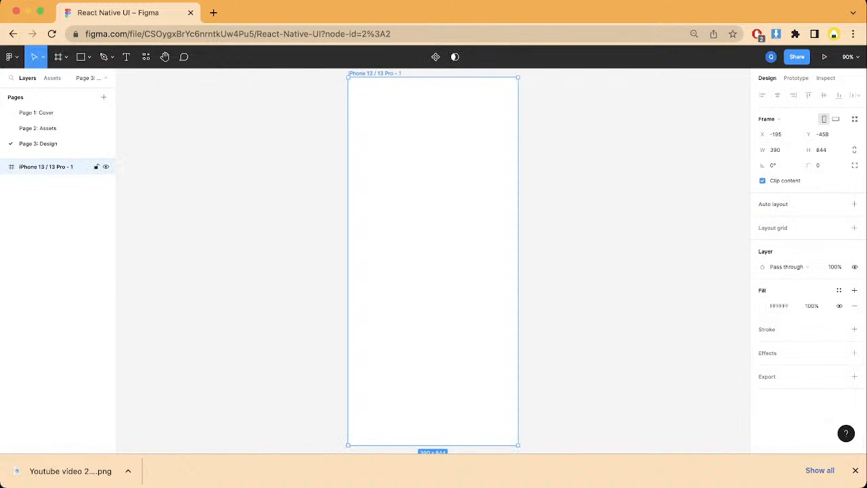
{"action": "left_click_drag", "start_coordinate": [434, 261], "coordinate": [383, 250]}
{"action": "key", "text": "super+minus"}
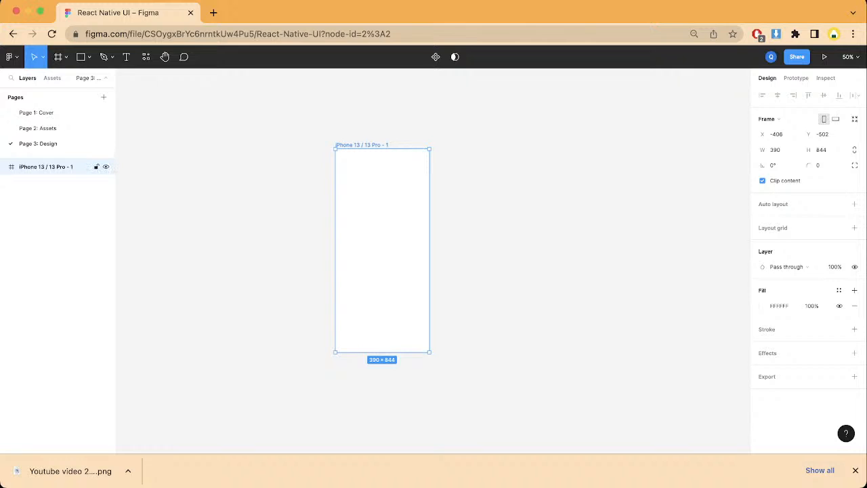
{"action": "left_click_drag", "start_coordinate": [382, 250], "coordinate": [361, 248]}
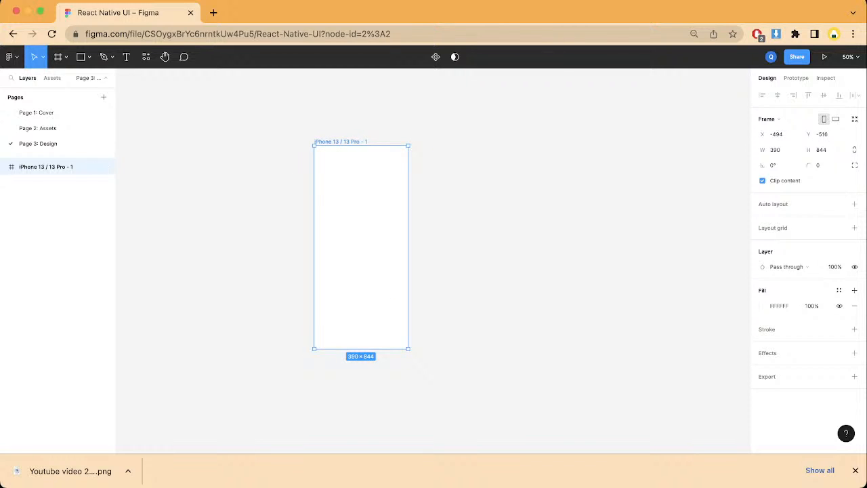
{"action": "key", "text": "Escape"}
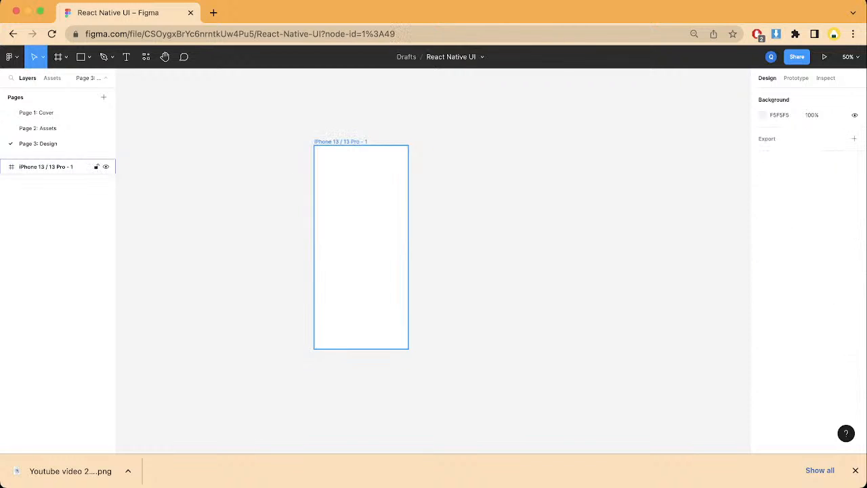
Step: Rename the phone frame as Home and shift it slightly on the canvas
{"action": "double_click", "coordinate": [341, 141]}
{"action": "type", "text": "Home"}
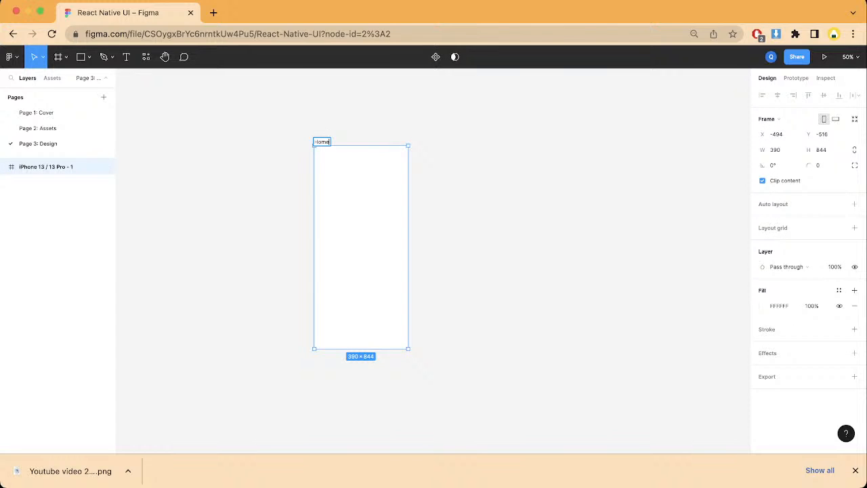
{"action": "left_click", "coordinate": [358, 129]}
{"action": "left_click_drag", "start_coordinate": [359, 204], "coordinate": [362, 206]}
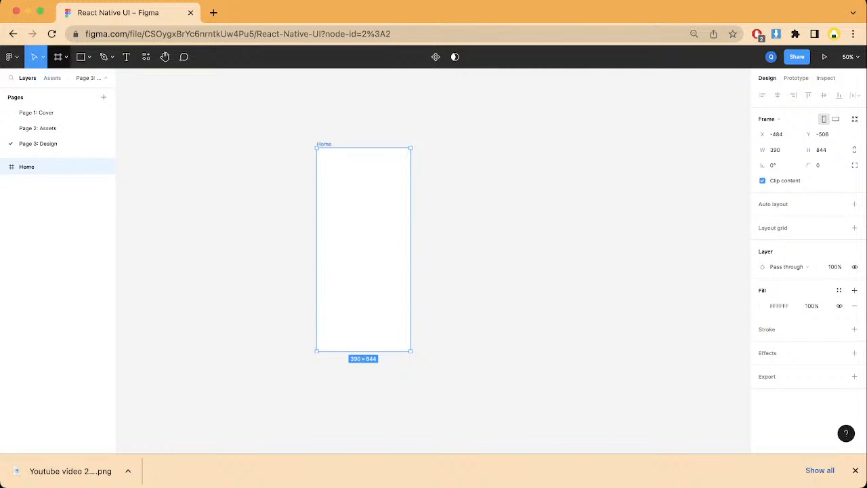
Step: Draw a rectangle about 184 × 194 in the centre of the Home frame
{"action": "key", "text": "r"}
{"action": "mouse_move", "coordinate": [347, 200]}
{"action": "left_mouse_down"}
{"action": "mouse_move", "coordinate": [363, 264]}
{"action": "mouse_move", "coordinate": [393, 246]}
{"action": "mouse_move", "coordinate": [363, 235]}
{"action": "mouse_move", "coordinate": [363, 224]}
{"action": "mouse_move", "coordinate": [364, 249]}
{"action": "left_mouse_up"}
{"action": "key", "text": "Escape"}
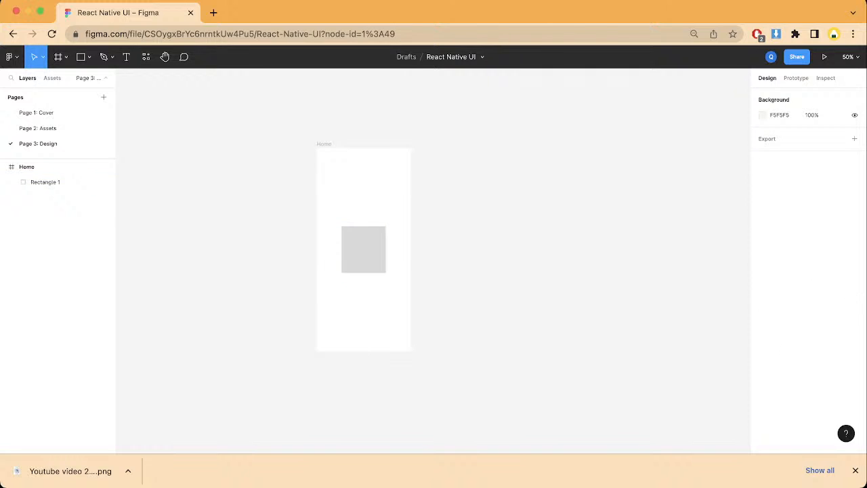
Step: Set the prototype device to iPhone 13 with the Midnight model
{"action": "left_click", "coordinate": [796, 78]}
{"action": "left_click", "coordinate": [770, 114]}
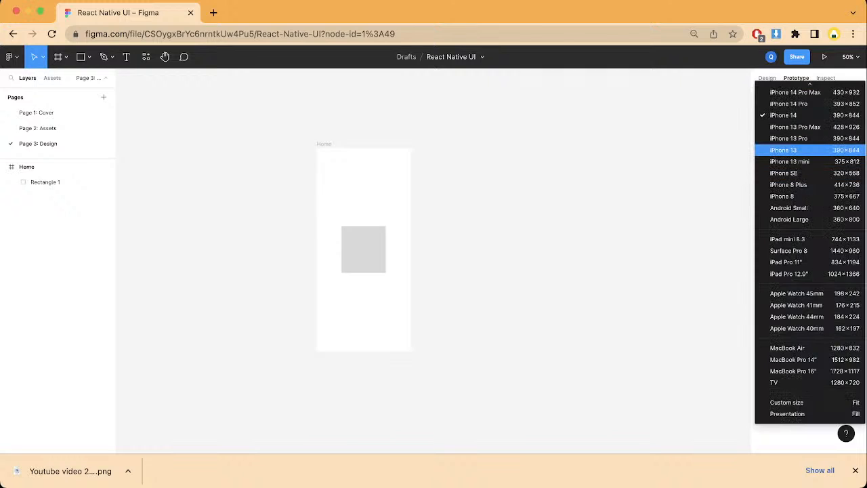
{"action": "left_click", "coordinate": [785, 149]}
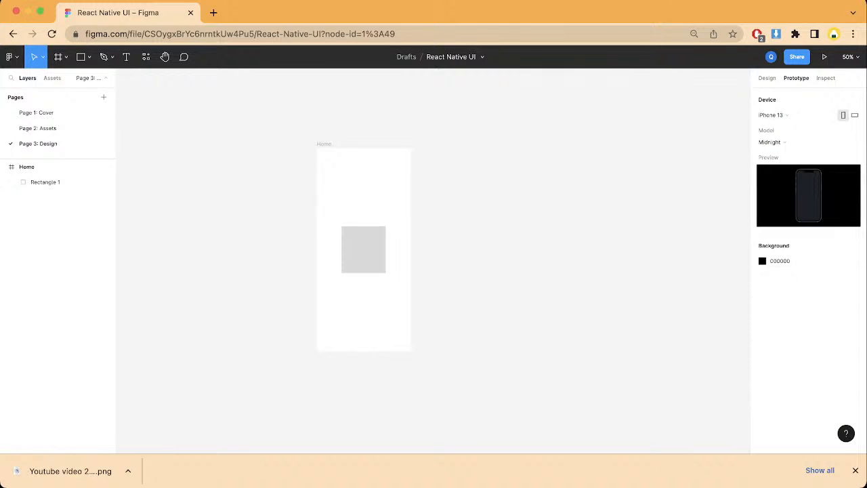
{"action": "left_click", "coordinate": [770, 142]}
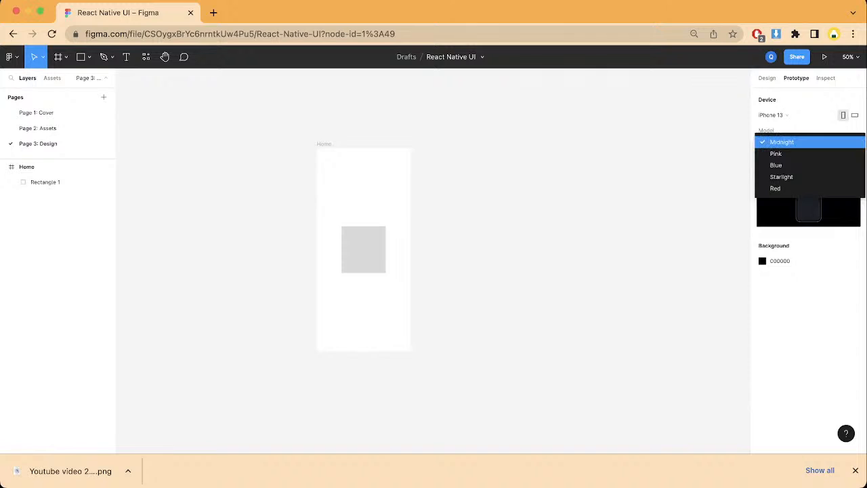
{"action": "left_click", "coordinate": [782, 142]}
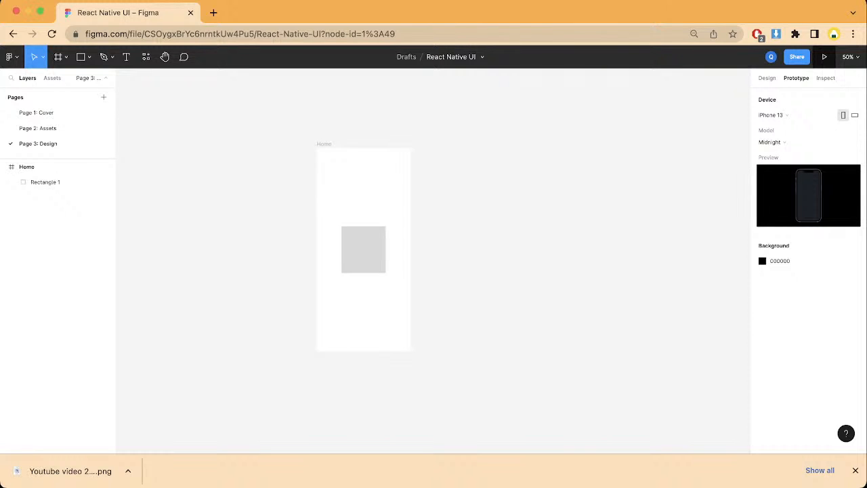
Step: Preview the Home frame as a running prototype and return to the design file
{"action": "left_click", "coordinate": [824, 56]}
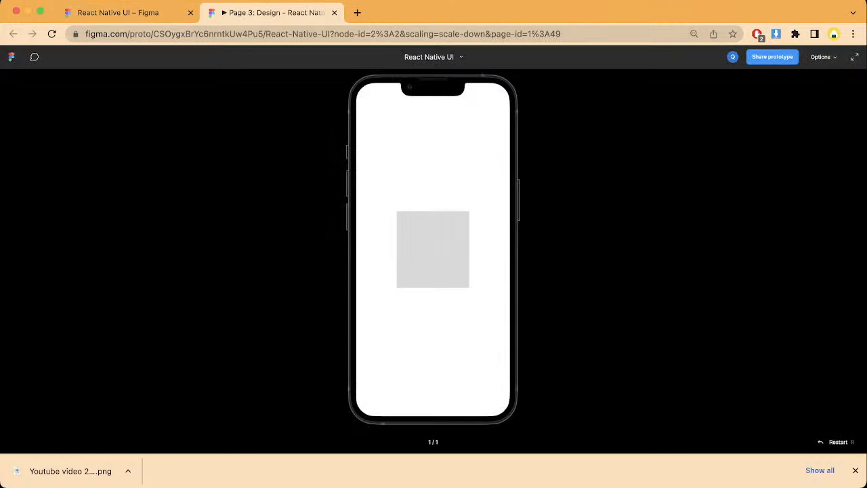
{"action": "left_click", "coordinate": [117, 12]}
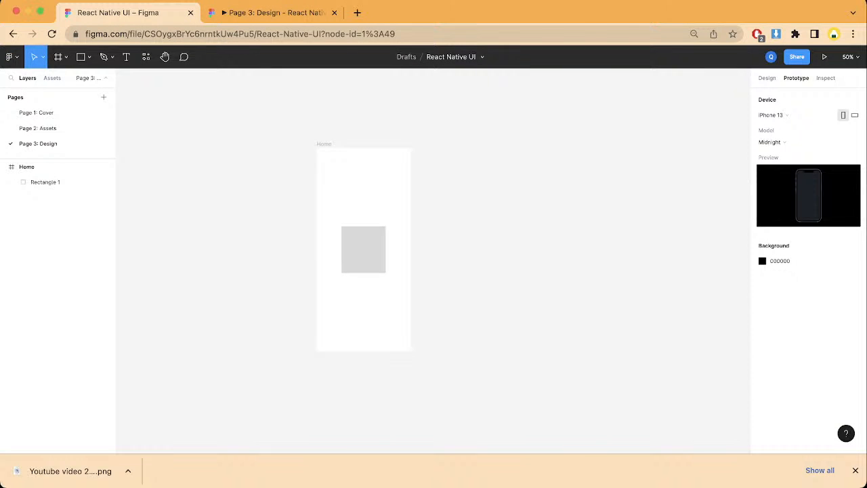
{"action": "left_click", "coordinate": [324, 144]}
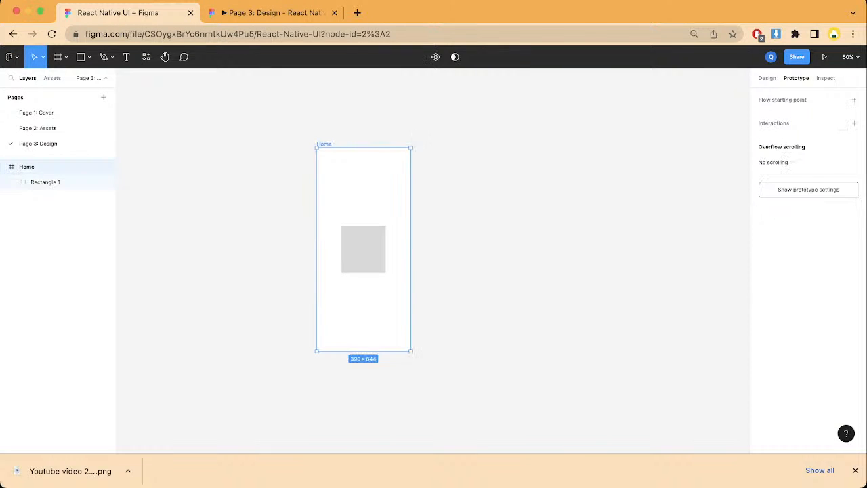
Step: Delete the rectangle in the centre of the Home frame
{"action": "left_click", "coordinate": [364, 244]}
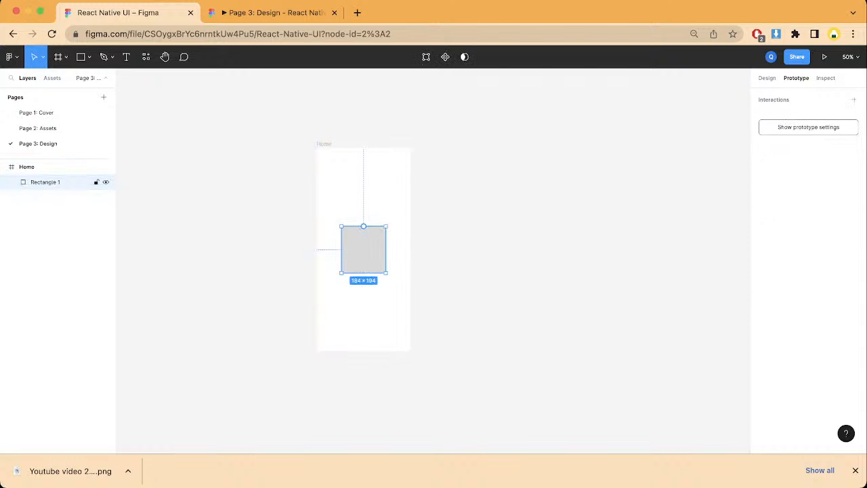
{"action": "left_click", "coordinate": [766, 78]}
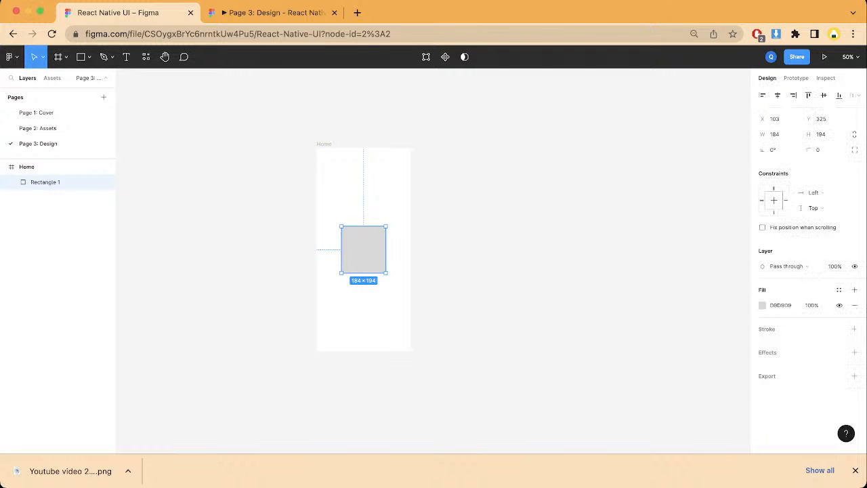
{"action": "key", "text": "Delete"}
Step: Draw a small rectangle about 36 × 40 near the upper-left corner of the Home frame
{"action": "left_click", "coordinate": [41, 167]}
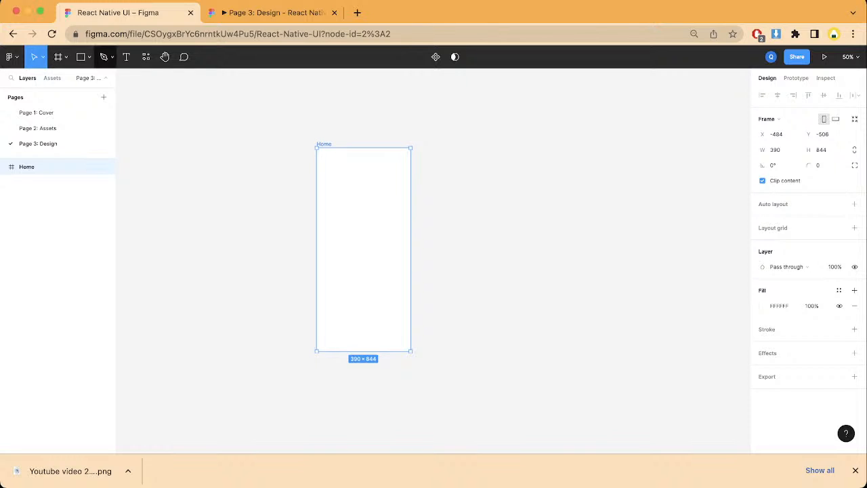
{"action": "left_click", "coordinate": [80, 57]}
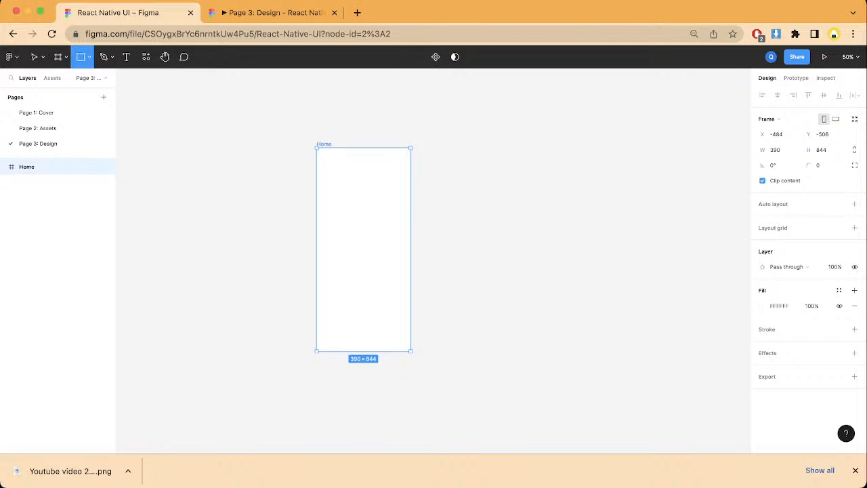
{"action": "mouse_move", "coordinate": [325, 158]}
{"action": "left_mouse_down"}
{"action": "mouse_move", "coordinate": [330, 172]}
{"action": "mouse_move", "coordinate": [342, 171]}
{"action": "mouse_move", "coordinate": [333, 168]}
{"action": "left_mouse_up"}
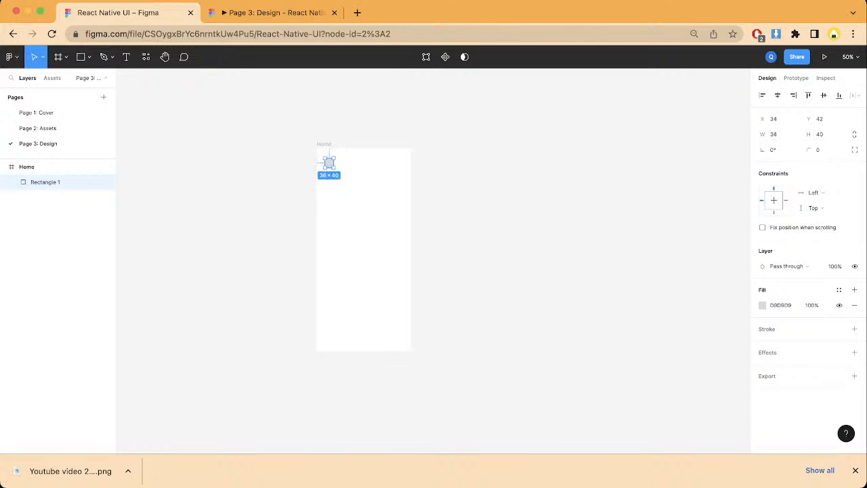
Step: Set the small rectangle's width and height to 40 each
{"action": "left_click", "coordinate": [774, 134]}
{"action": "type", "text": "40"}
{"action": "key", "text": "Return"}
{"action": "left_click", "coordinate": [822, 134]}
{"action": "left_click", "coordinate": [853, 134]}
{"action": "left_click", "coordinate": [822, 134]}
{"action": "type", "text": "40"}
{"action": "key", "text": "Return"}
{"action": "key", "text": "Escape"}
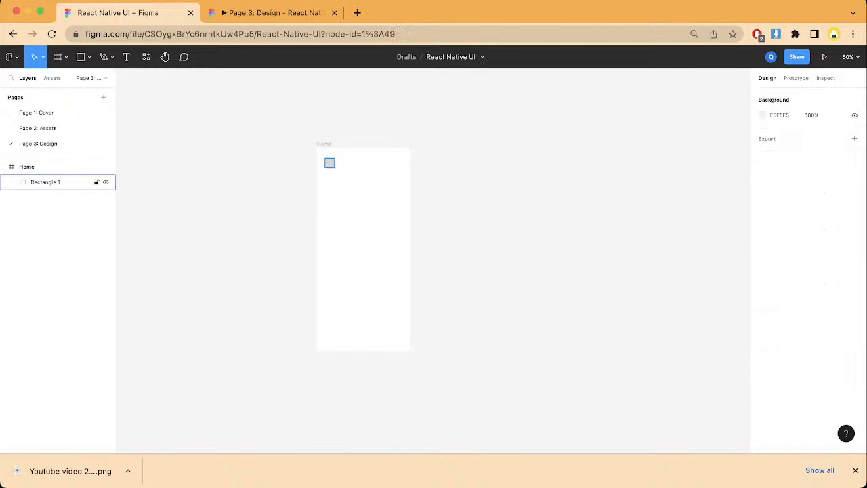
Step: Move the square to X 24, Y 20 and place two duplicates in the same row at X 262 and X 330
{"action": "left_click", "coordinate": [54, 183]}
{"action": "left_click_drag", "start_coordinate": [330, 163], "coordinate": [381, 158]}
{"action": "key", "text": "super+d"}
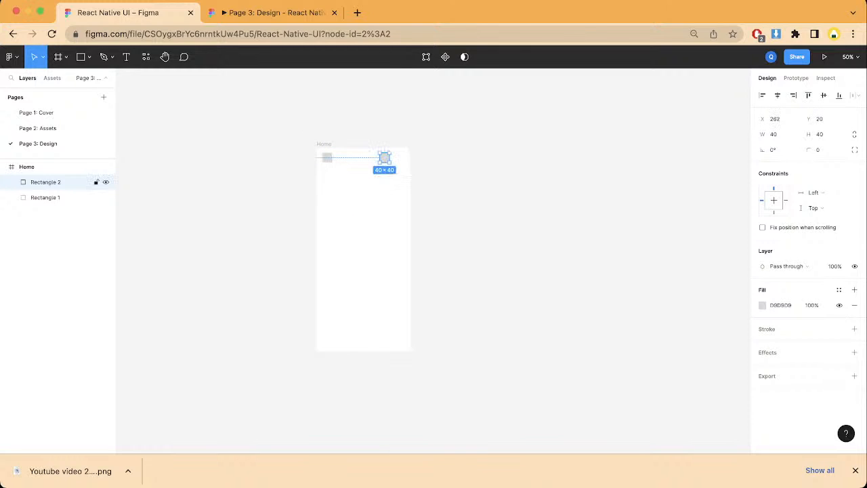
{"action": "key", "text": "super+d"}
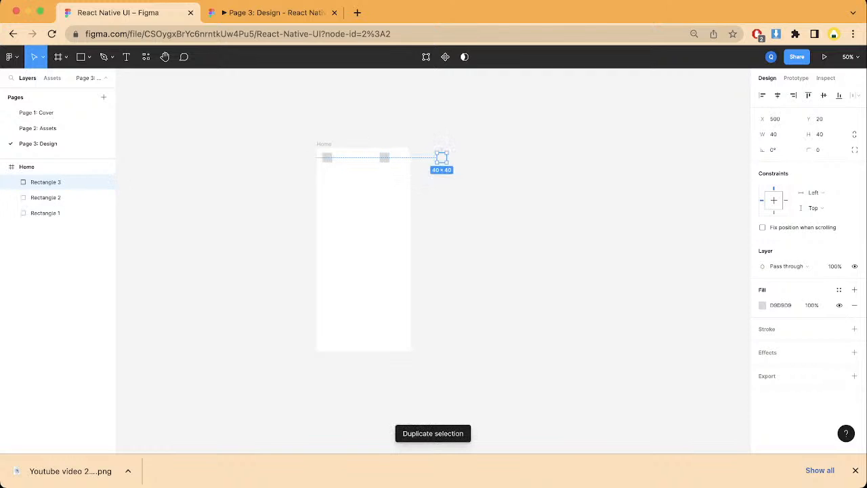
{"action": "left_click_drag", "start_coordinate": [441, 158], "coordinate": [400, 158]}
Step: Try to arrange all three header squares in one horizontal auto layout
{"action": "left_click", "coordinate": [384, 158]}
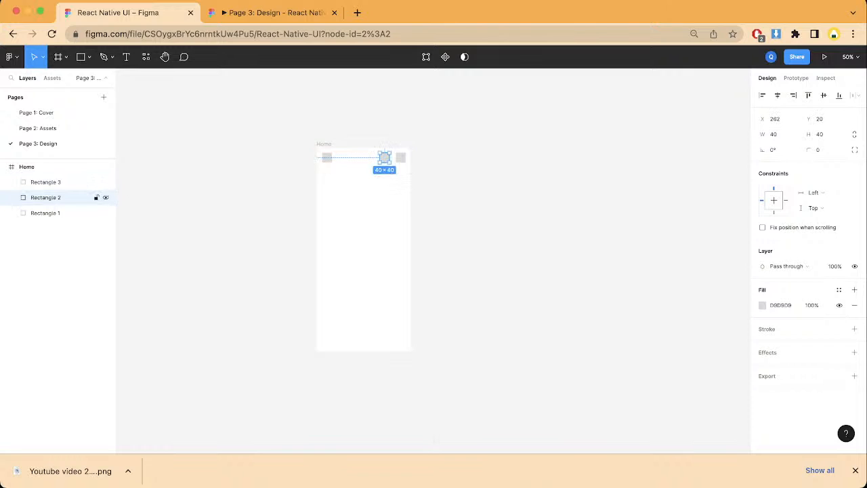
{"action": "left_click", "coordinate": [400, 158], "text": "shift"}
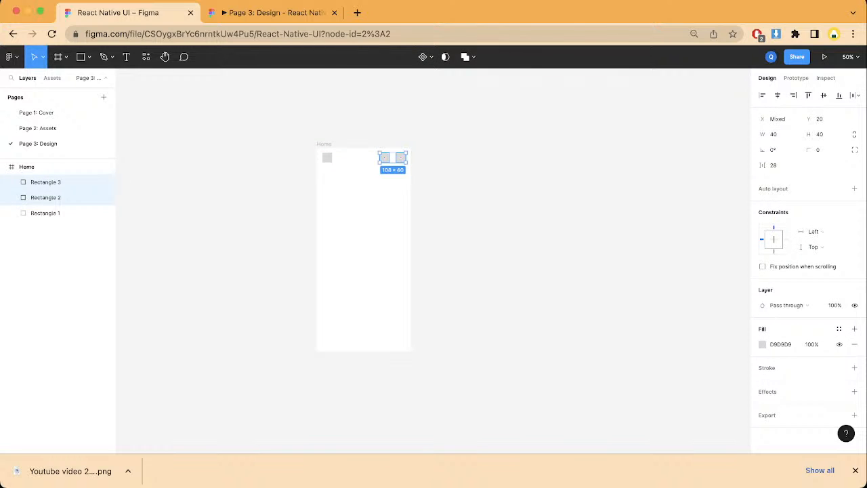
{"action": "left_click", "coordinate": [328, 158], "text": "shift"}
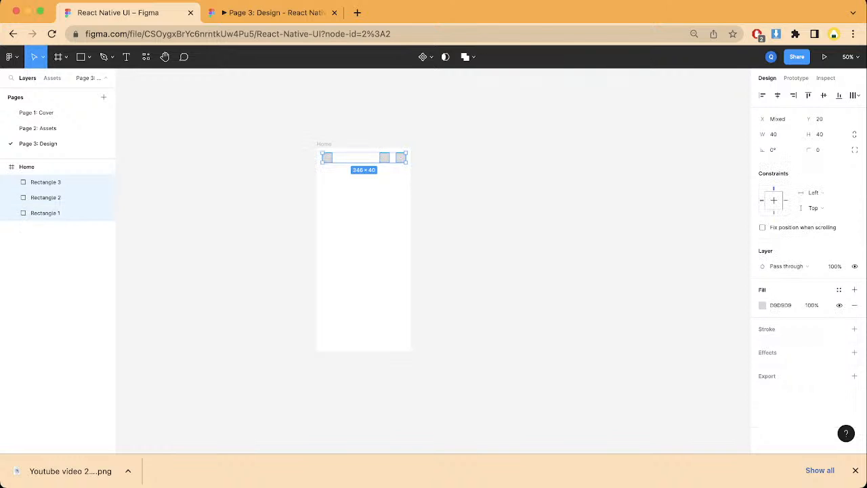
{"action": "key", "text": "shift+a"}
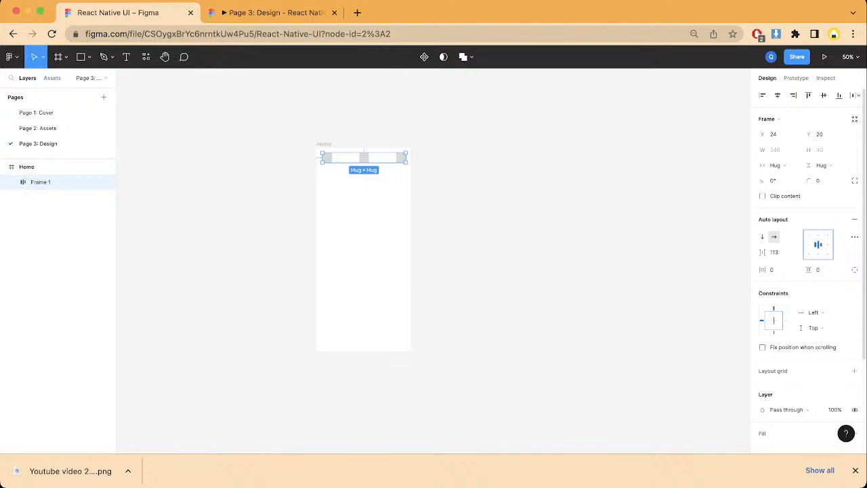
{"action": "left_click", "coordinate": [58, 216]}
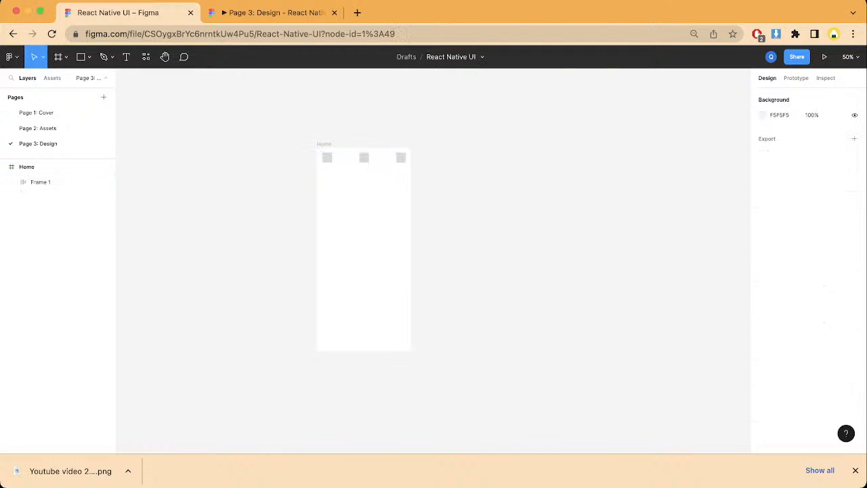
Step: Undo the auto layout applied to the three header squares
{"action": "left_click", "coordinate": [40, 181]}
{"action": "key", "text": "super+z"}
{"action": "key", "text": "super+z"}
{"action": "key", "text": "super+z"}
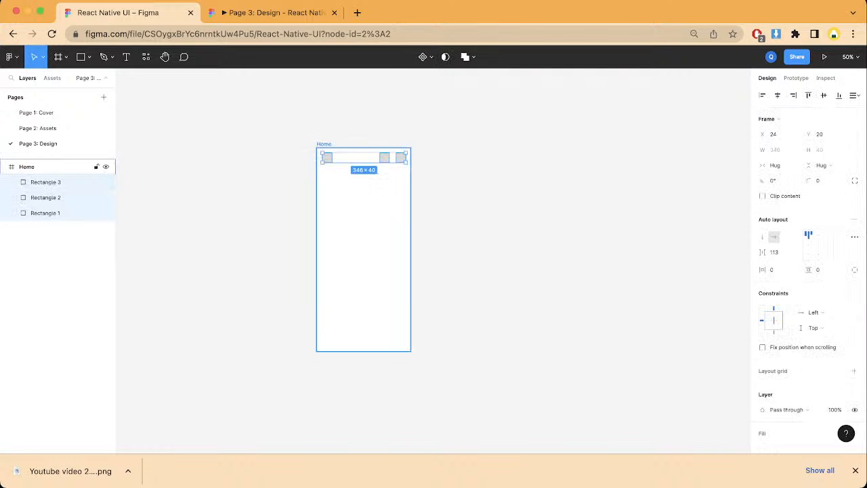
{"action": "left_click", "coordinate": [217, 178]}
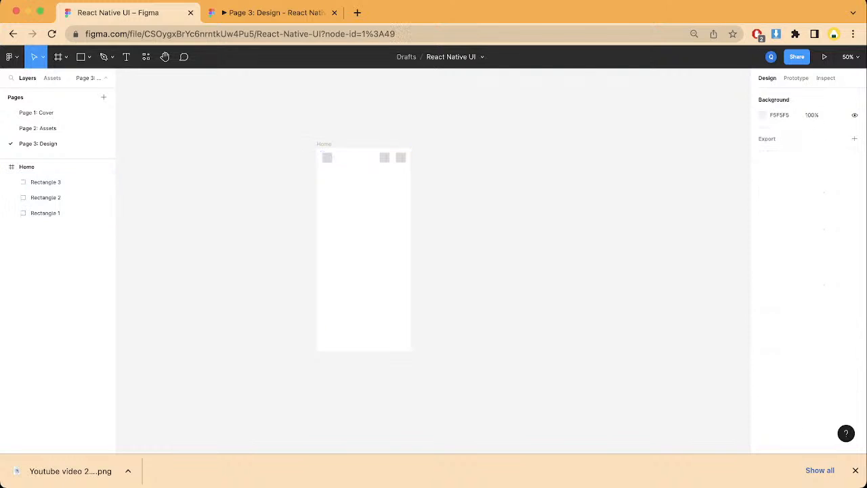
{"action": "left_click", "coordinate": [46, 212]}
{"action": "left_click", "coordinate": [46, 198], "text": "shift"}
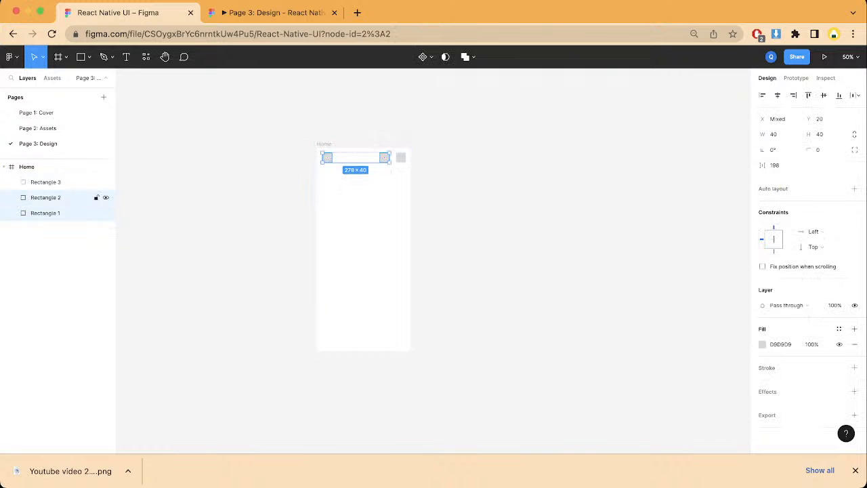
{"action": "left_click", "coordinate": [46, 197]}
{"action": "left_click", "coordinate": [46, 181], "text": "shift"}
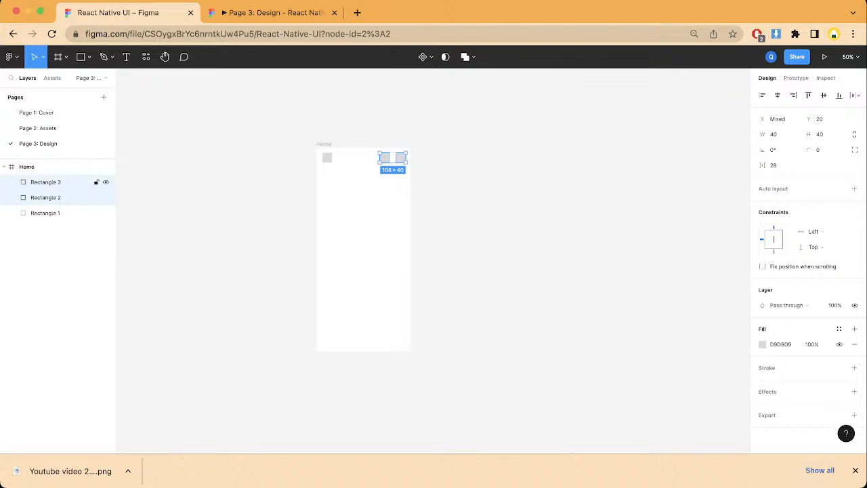
{"action": "double_click", "coordinate": [45, 182]}
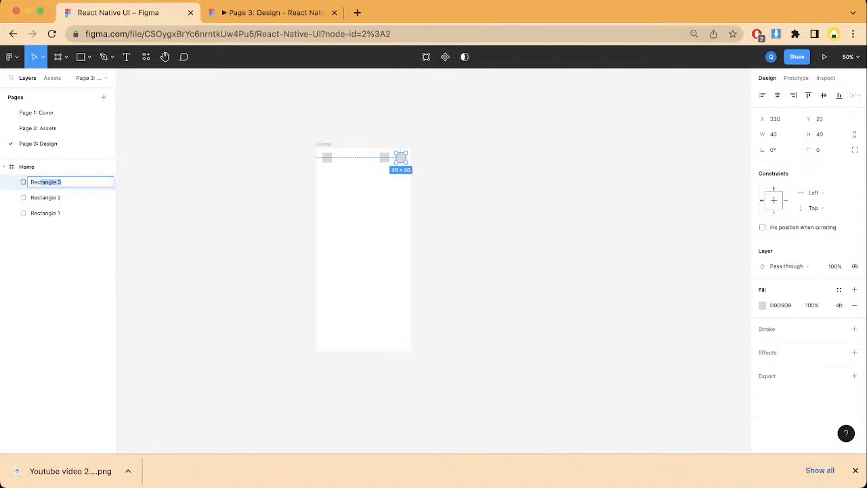
{"action": "left_click", "coordinate": [203, 209]}
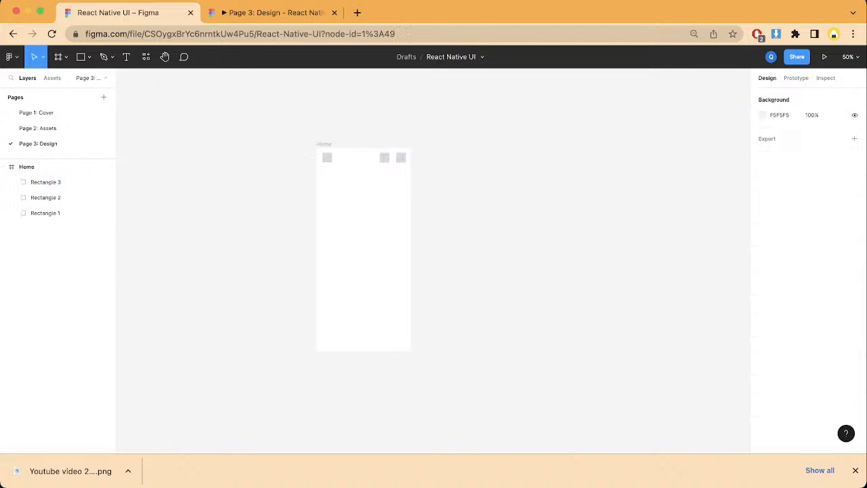
{"action": "left_click", "coordinate": [46, 181]}
{"action": "left_click", "coordinate": [46, 197], "text": "shift"}
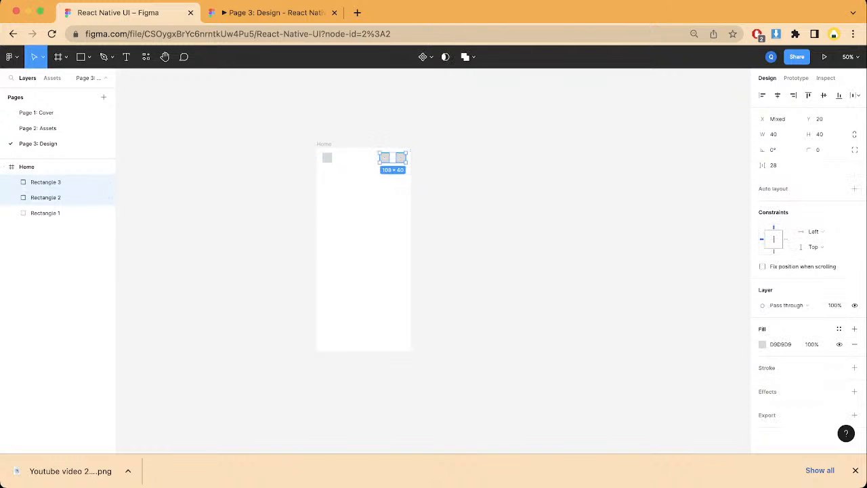
{"action": "left_click", "coordinate": [46, 213], "text": "shift"}
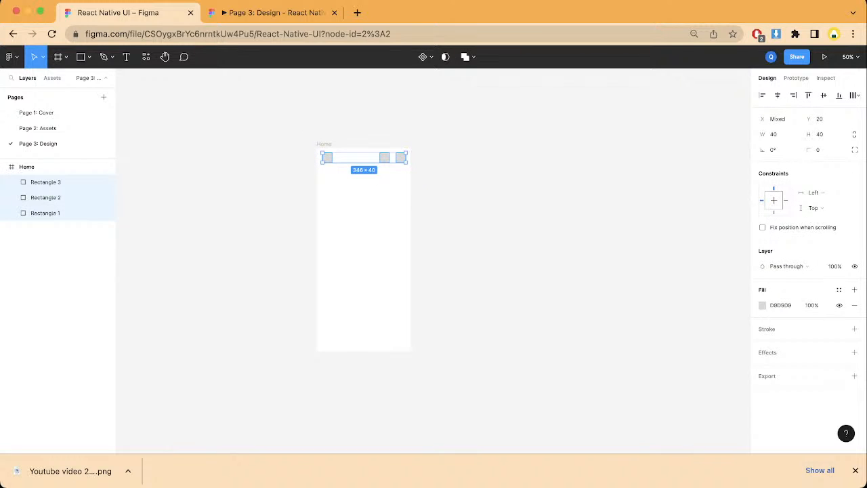
Step: Group the two right-hand header squares in a horizontal auto layout with a spacing of 30
{"action": "left_click", "coordinate": [46, 181]}
{"action": "left_click", "coordinate": [46, 197]}
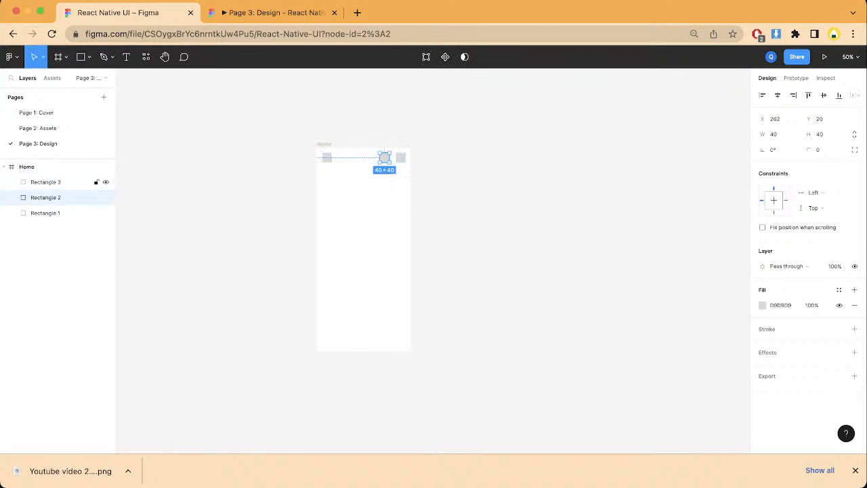
{"action": "left_click", "coordinate": [46, 181], "text": "shift"}
{"action": "key", "text": "shift+a"}
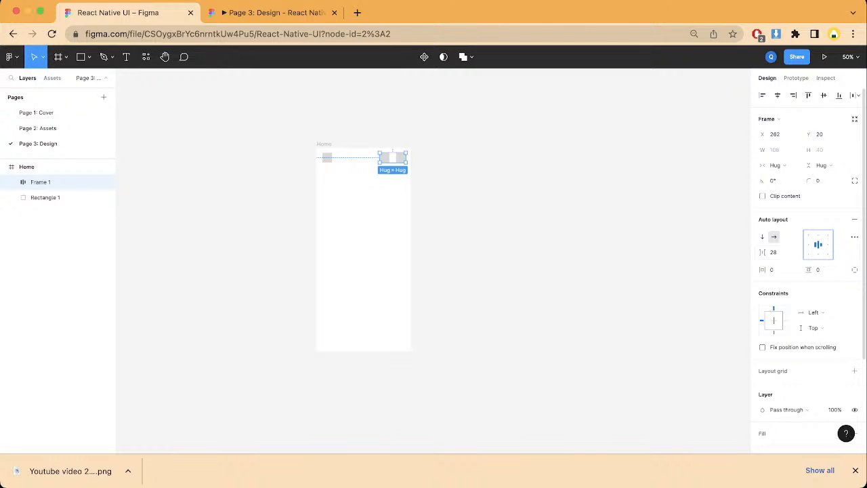
{"action": "left_click_drag", "start_coordinate": [764, 252], "coordinate": [773, 252]}
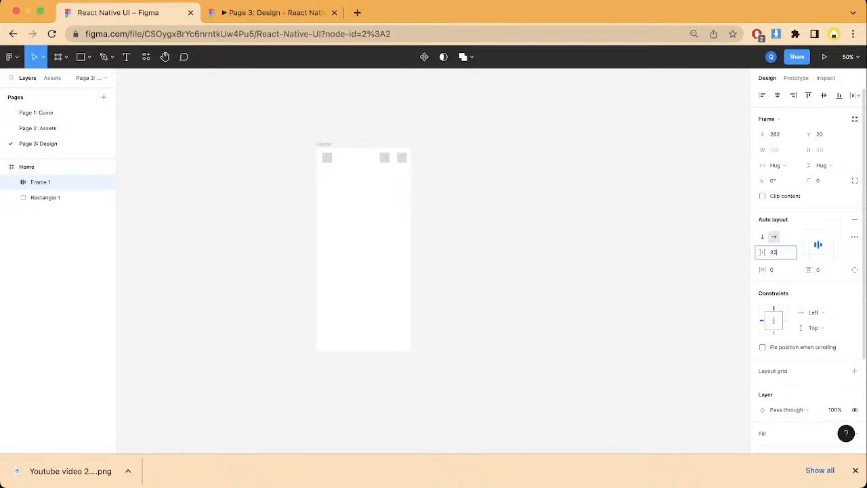
{"action": "type", "text": "30"}
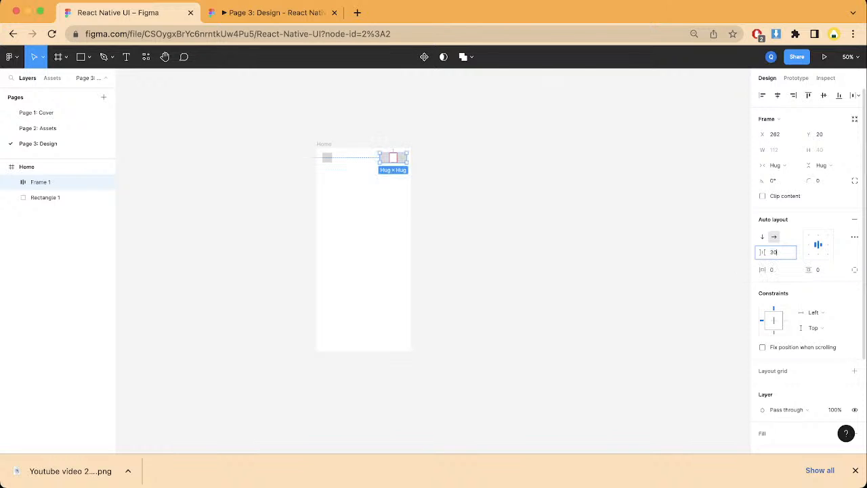
{"action": "key", "text": "Return"}
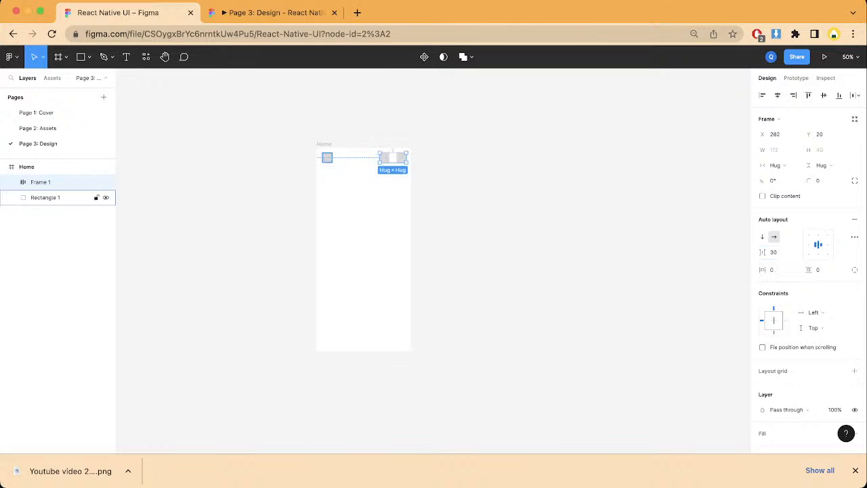
Step: Wrap the left header square and the auto layout pair in one horizontal auto layout
{"action": "left_click", "coordinate": [54, 197]}
{"action": "left_click", "coordinate": [41, 182], "text": "shift"}
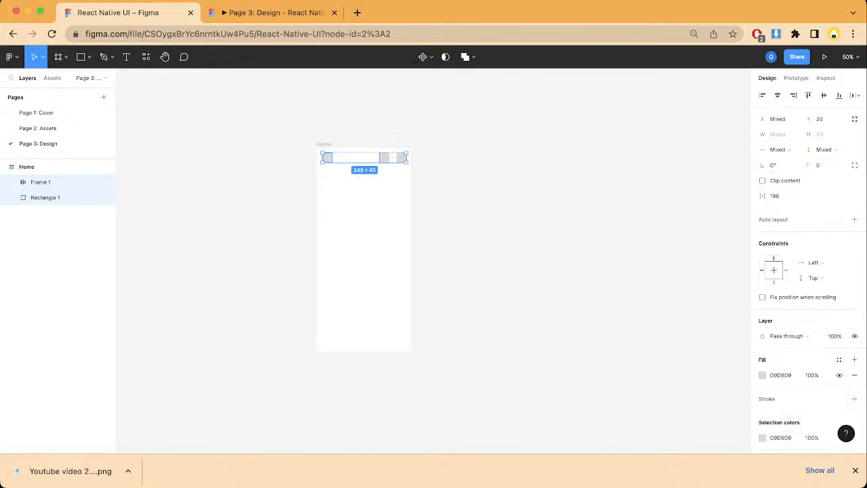
{"action": "key", "text": "Escape"}
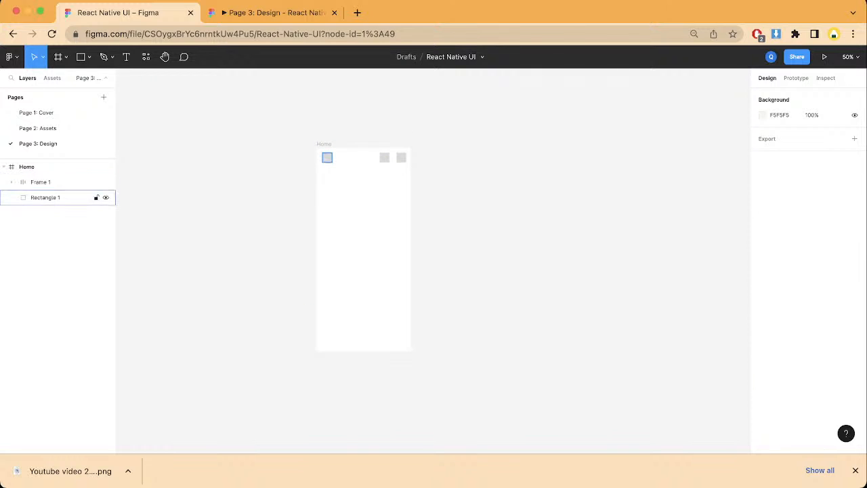
{"action": "left_click", "coordinate": [45, 198]}
{"action": "left_click", "coordinate": [41, 182], "text": "shift"}
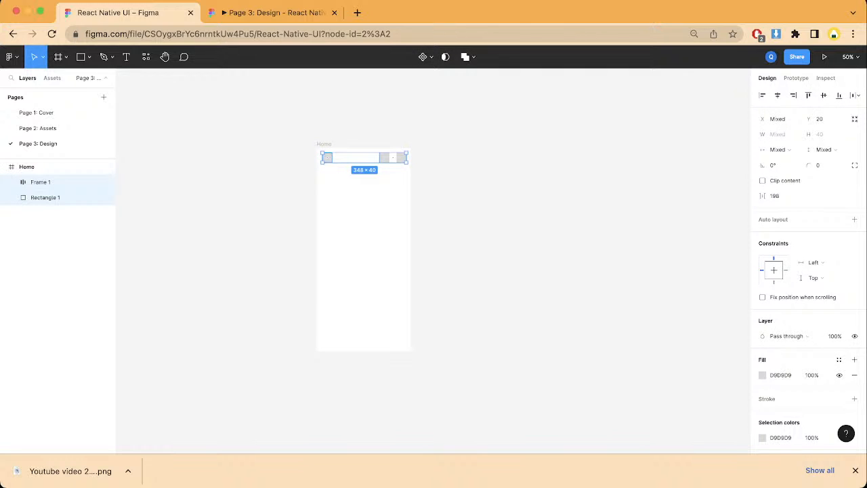
{"action": "key", "text": "shift+a"}
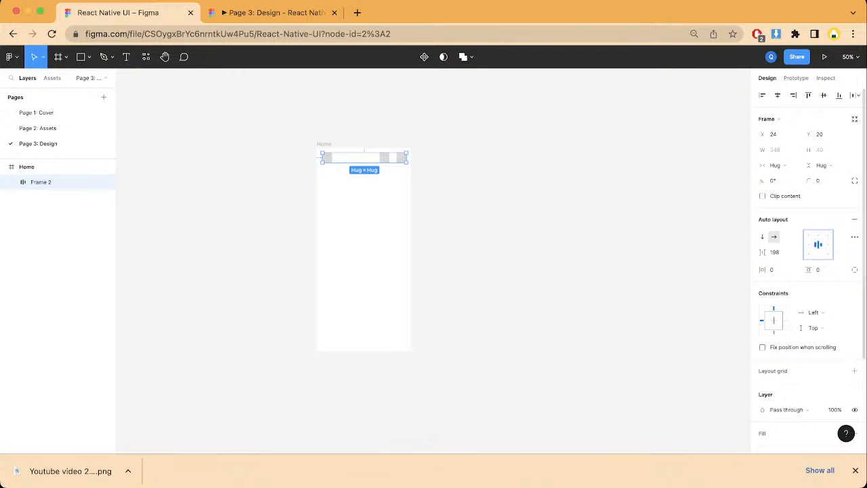
Step: Set the header auto layout's item spacing to 180
{"action": "left_click", "coordinate": [774, 252]}
{"action": "left_click_drag", "start_coordinate": [761, 252], "coordinate": [742, 251]}
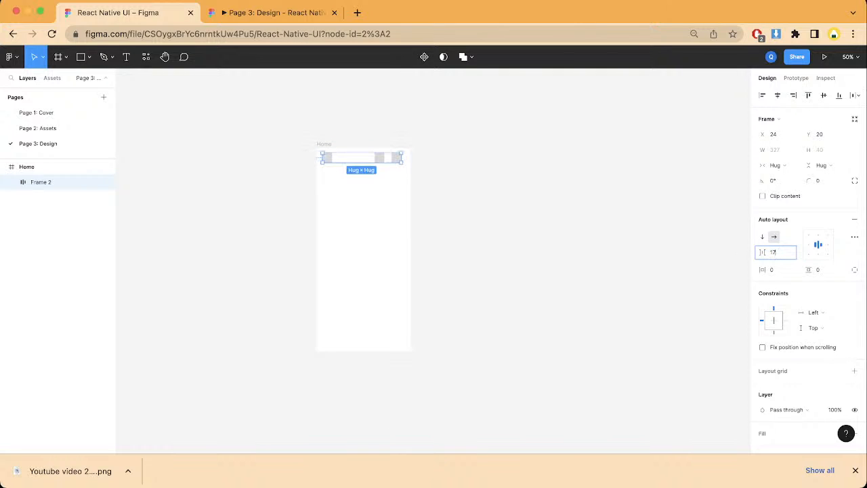
{"action": "type", "text": "180"}
{"action": "key", "text": "Return"}
{"action": "key", "text": "Escape"}
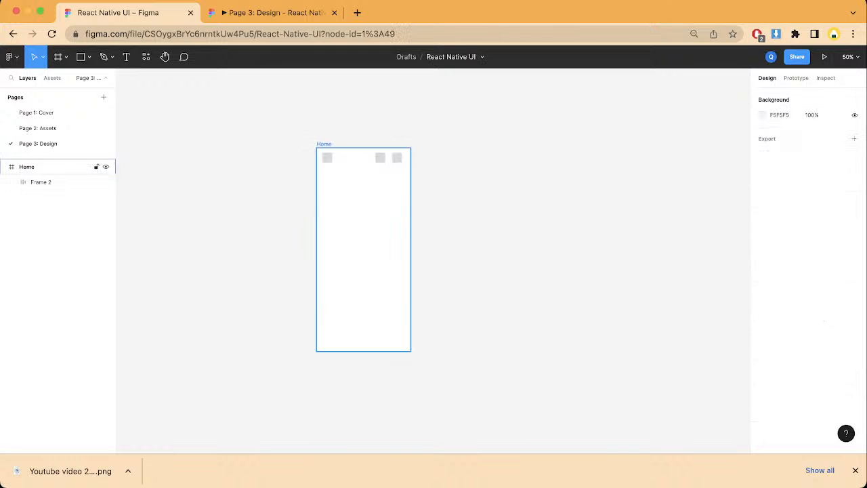
Step: Examine the Home frame's header row up close and the empty canvas beside it
{"action": "left_click", "coordinate": [27, 167]}
{"action": "key", "text": "super+plus"}
{"action": "key", "text": "super+plus"}
{"action": "scroll", "coordinate": [432, 261], "scroll_direction": "left", "scroll_amount": 5}
{"action": "scroll", "coordinate": [432, 260], "scroll_direction": "up", "scroll_amount": 5}
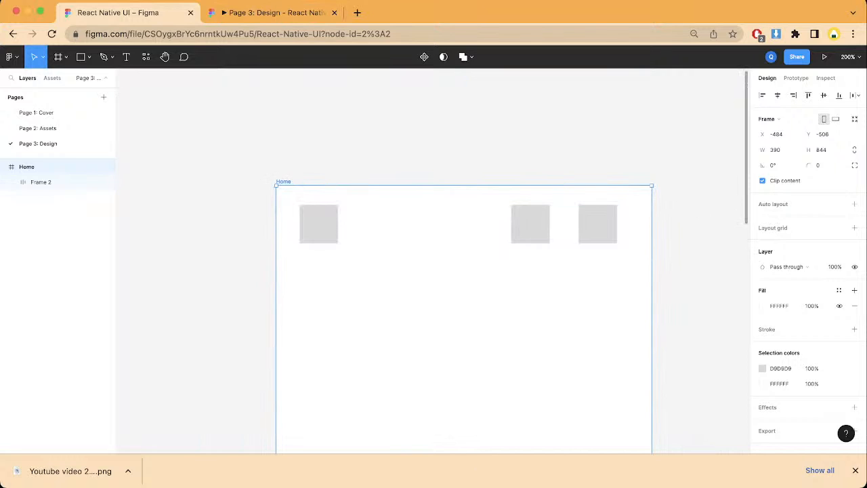
{"action": "scroll", "coordinate": [456, 298], "scroll_direction": "down", "scroll_amount": 3}
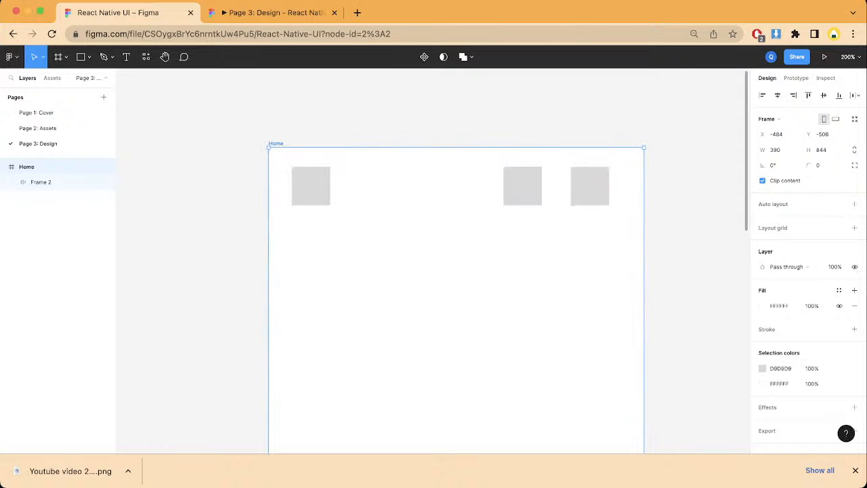
{"action": "scroll", "coordinate": [420, 271], "scroll_direction": "down", "scroll_amount": 2}
{"action": "scroll", "coordinate": [420, 271], "scroll_direction": "right", "scroll_amount": 3}
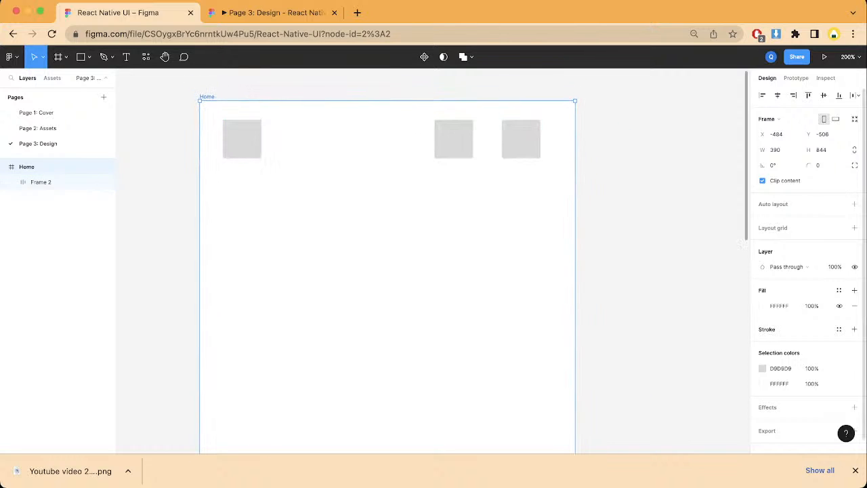
{"action": "scroll", "coordinate": [430, 263], "scroll_direction": "right", "scroll_amount": 5}
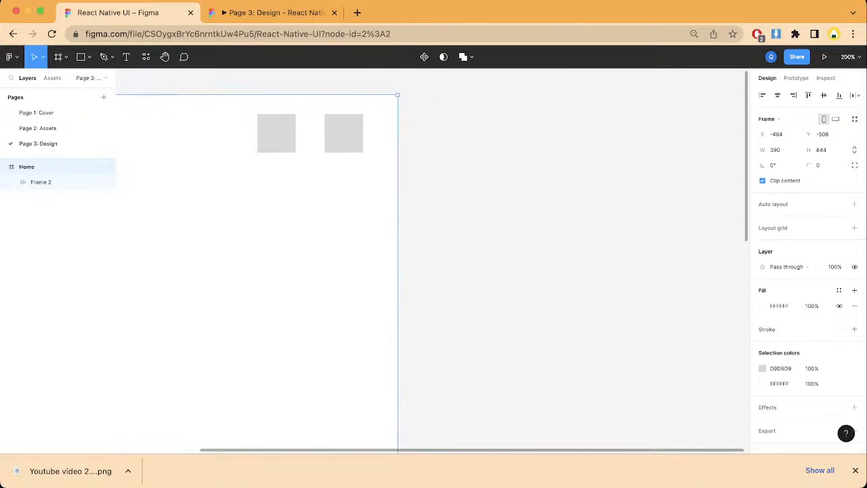
{"action": "key", "text": "l"}
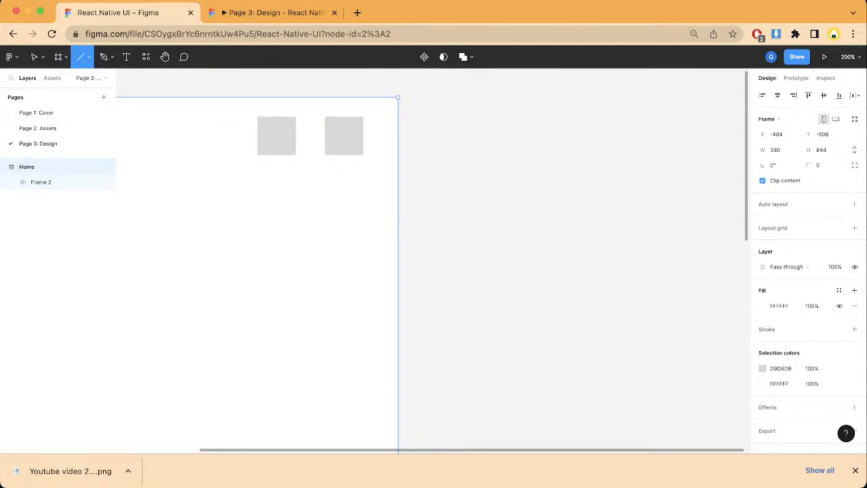
{"action": "mouse_move", "coordinate": [468, 112]}
{"action": "left_mouse_down"}
{"action": "mouse_move", "coordinate": [575, 226]}
{"action": "mouse_move", "coordinate": [565, 221]}
{"action": "left_mouse_up"}
{"action": "key", "text": "Delete"}
Step: Draw a circle about 112 × 112 on the empty canvas beside the Home frame and wrap it in a frame
{"action": "key", "text": "o"}
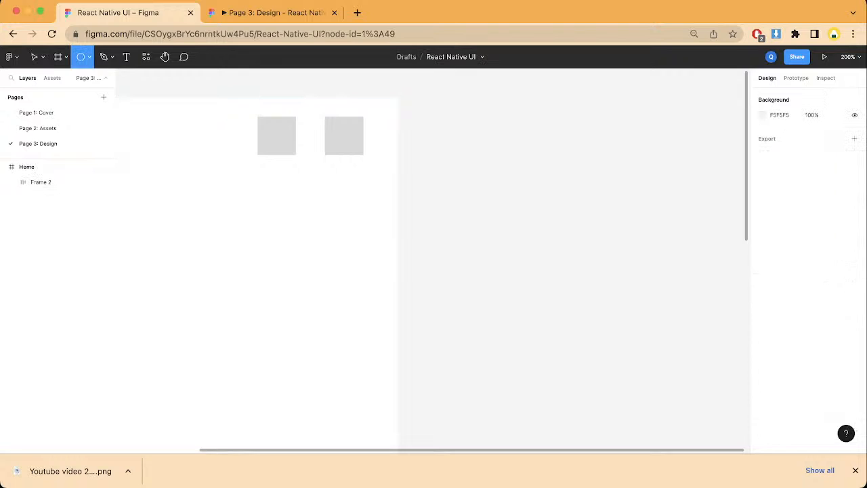
{"action": "left_click_drag", "start_coordinate": [531, 156], "coordinate": [639, 264]}
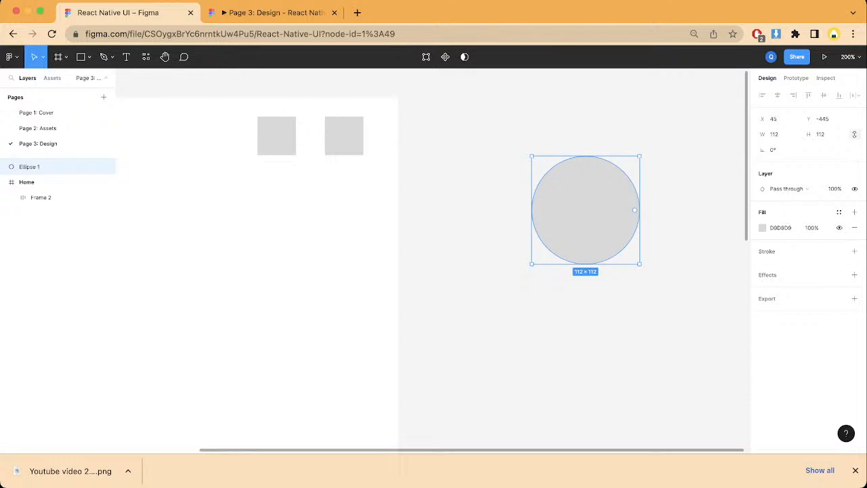
{"action": "left_click", "coordinate": [660, 285]}
{"action": "right_click", "coordinate": [566, 212]}
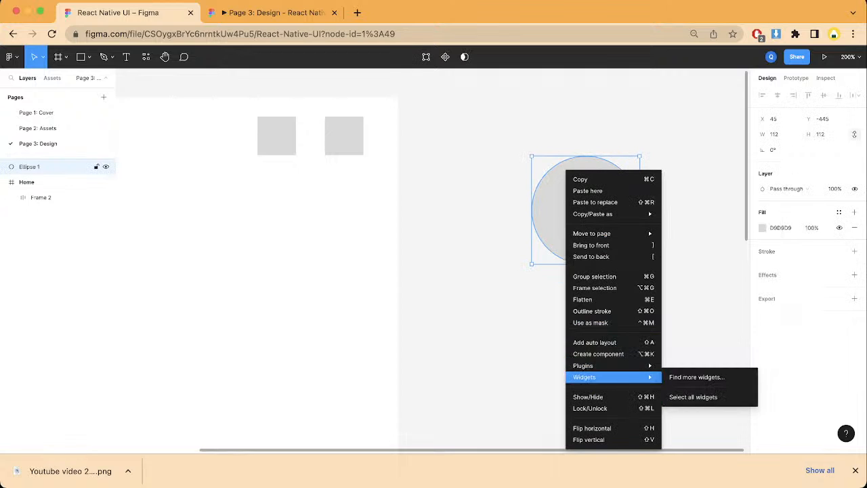
{"action": "left_click", "coordinate": [595, 288]}
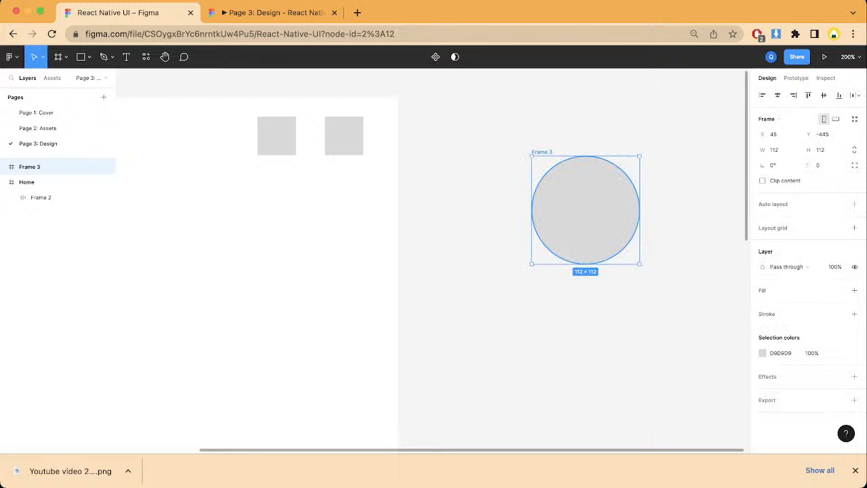
Step: Add the text label F7F6F0 inside the circle and center it there
{"action": "key", "text": "t"}
{"action": "left_click", "coordinate": [559, 196]}
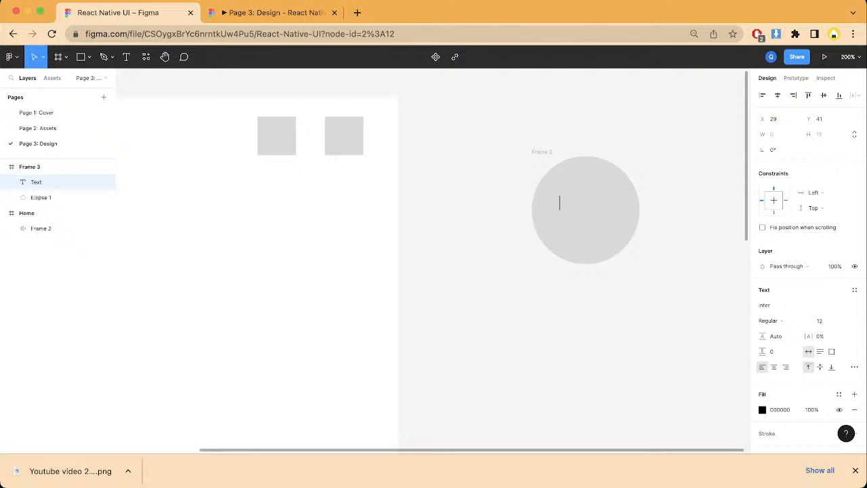
{"action": "type", "text": "F7F6F0"}
{"action": "key", "text": "Escape"}
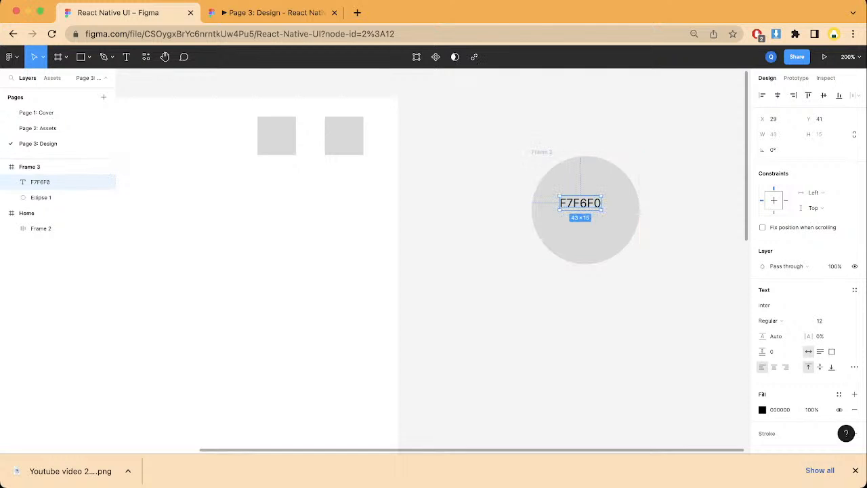
{"action": "left_click_drag", "start_coordinate": [580, 203], "coordinate": [585, 210]}
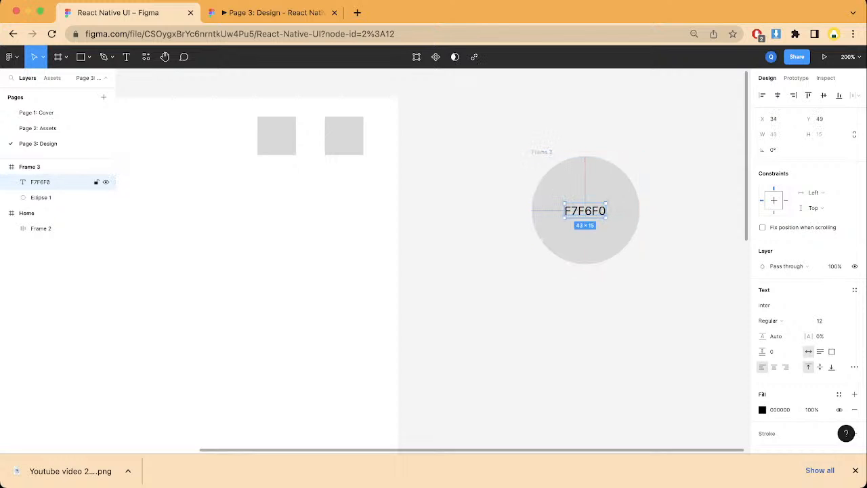
Step: Change the circle's fill color to the label's hex code, F7F6F0
{"action": "key", "text": "Return"}
{"action": "key", "text": "super+c"}
{"action": "key", "text": "Escape"}
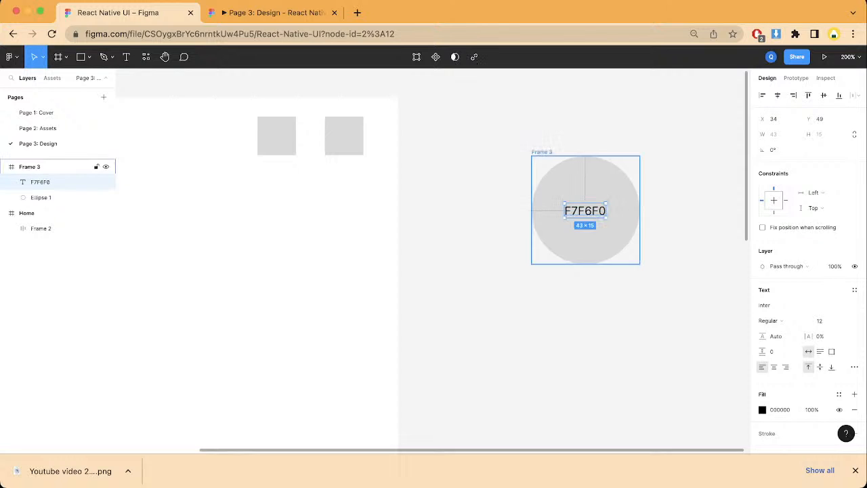
{"action": "key", "text": "Escape"}
{"action": "left_click", "coordinate": [780, 368]}
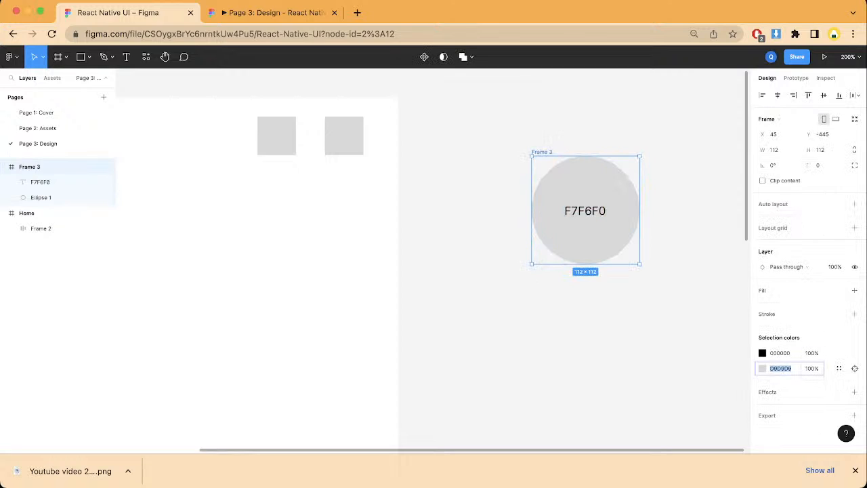
{"action": "key", "text": "super+v"}
{"action": "key", "text": "Return"}
{"action": "left_click", "coordinate": [779, 353]}
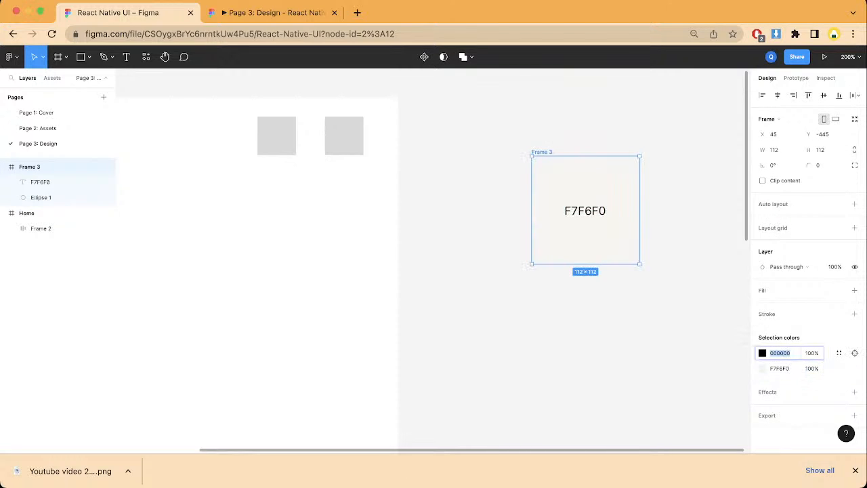
{"action": "key", "text": "Escape"}
Step: Try a black stroke on the frame around the circle and undo it
{"action": "left_click", "coordinate": [541, 153]}
{"action": "left_click", "coordinate": [854, 314]}
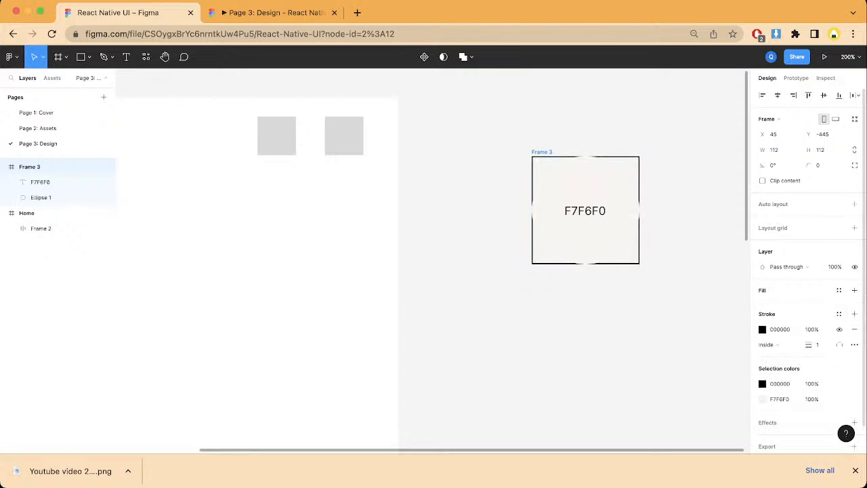
{"action": "key", "text": "super+z"}
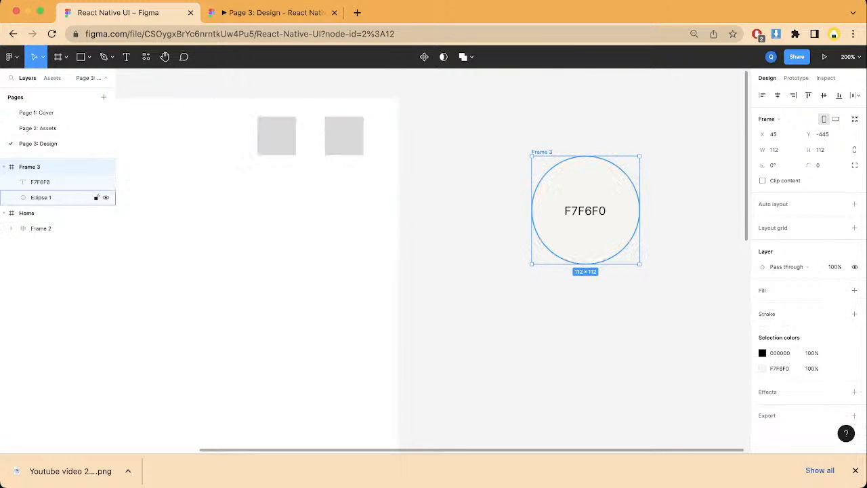
Step: Add a black 000000 inside stroke of width 1 to the F7F6F0 swatch circle itself
{"action": "left_click", "coordinate": [41, 197]}
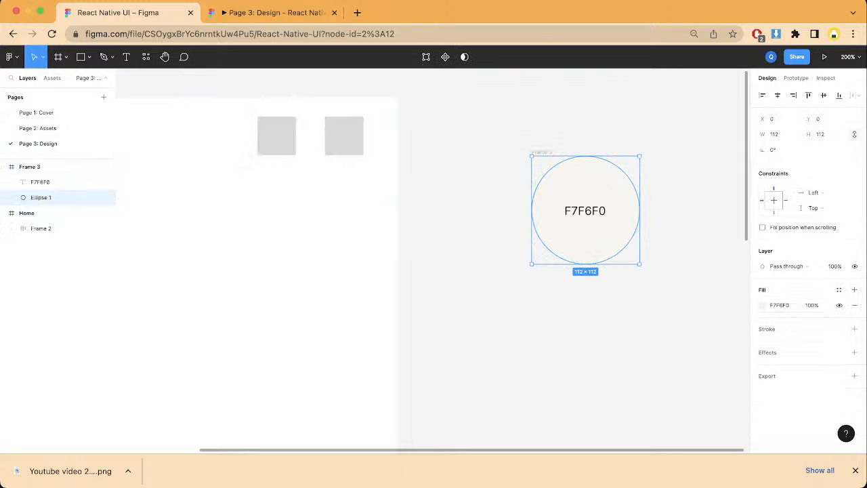
{"action": "left_click", "coordinate": [854, 329]}
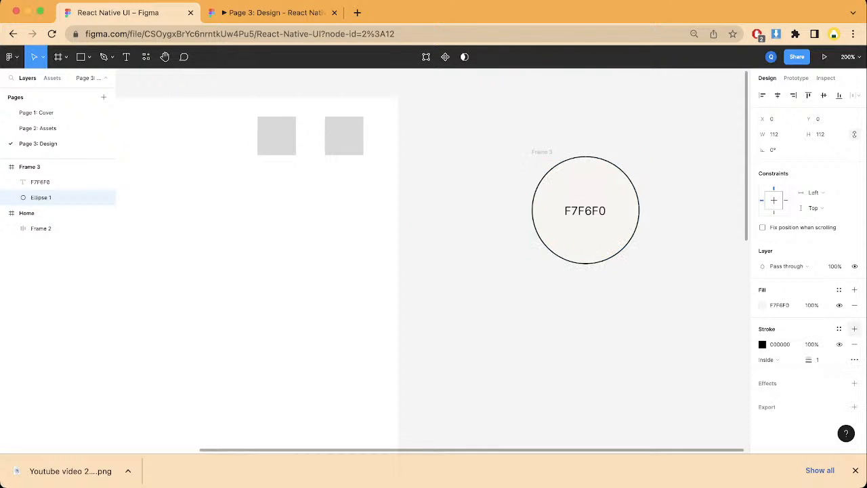
{"action": "left_click", "coordinate": [691, 298]}
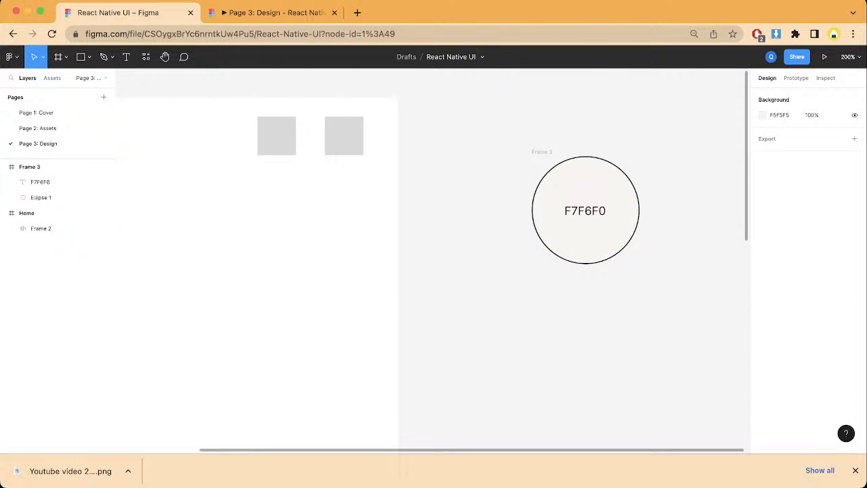
Step: Change the Home frame's background fill to the copied swatch color F7F6F0
{"action": "scroll", "coordinate": [304, 150], "scroll_direction": "left", "scroll_amount": 3}
{"action": "left_click", "coordinate": [26, 212]}
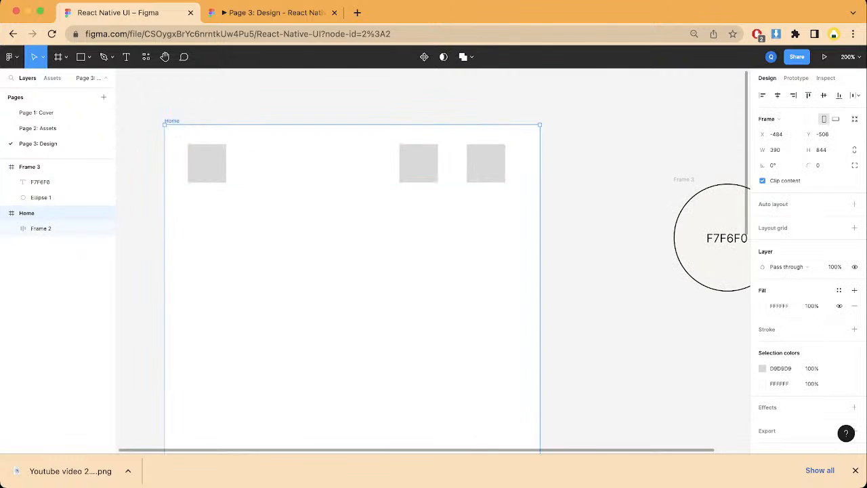
{"action": "scroll", "coordinate": [430, 260], "scroll_direction": "right", "scroll_amount": 3}
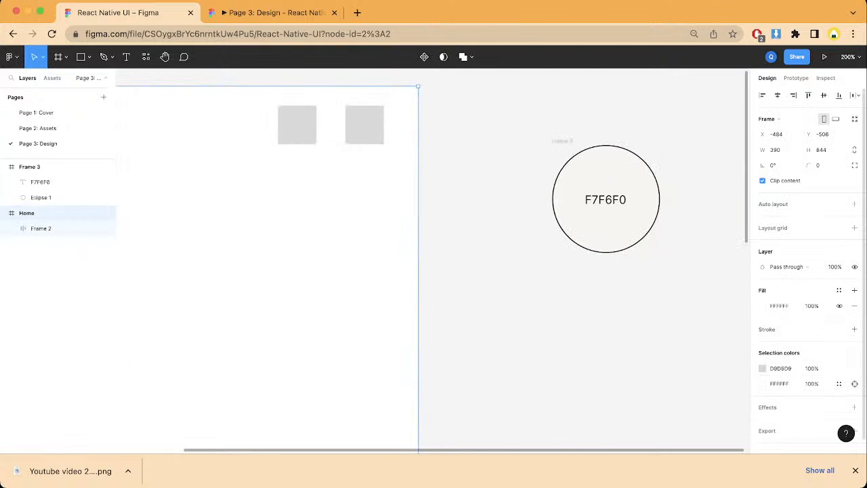
{"action": "left_click", "coordinate": [779, 383]}
{"action": "key", "text": "super+v"}
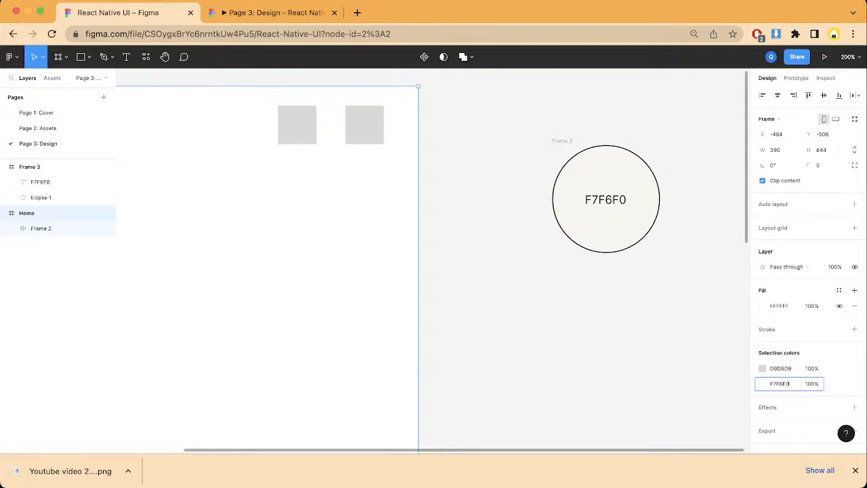
{"action": "key", "text": "Return"}
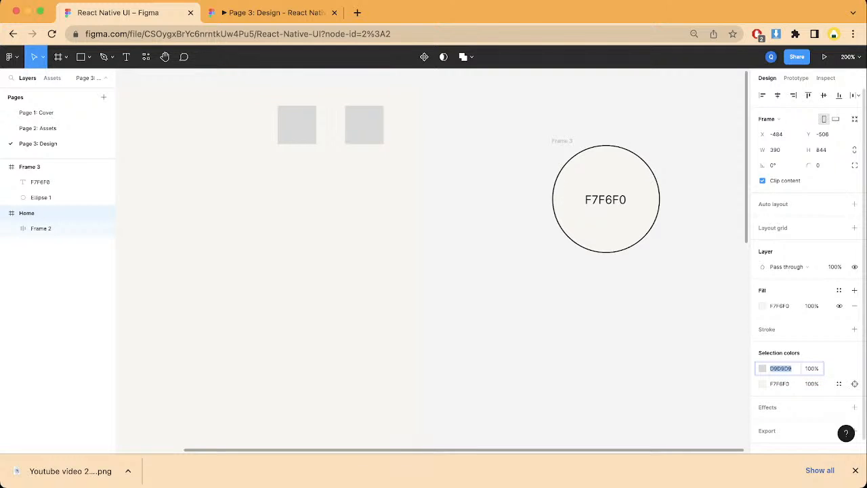
Step: Change the fill of Rectangle 2, the middle header square, to white FFFFFF
{"action": "scroll", "coordinate": [434, 264], "scroll_direction": "left", "scroll_amount": 1}
{"action": "scroll", "coordinate": [434, 264], "scroll_direction": "up", "scroll_amount": 1}
{"action": "scroll", "coordinate": [433, 264], "scroll_direction": "left", "scroll_amount": 5}
{"action": "scroll", "coordinate": [433, 264], "scroll_direction": "up", "scroll_amount": 2}
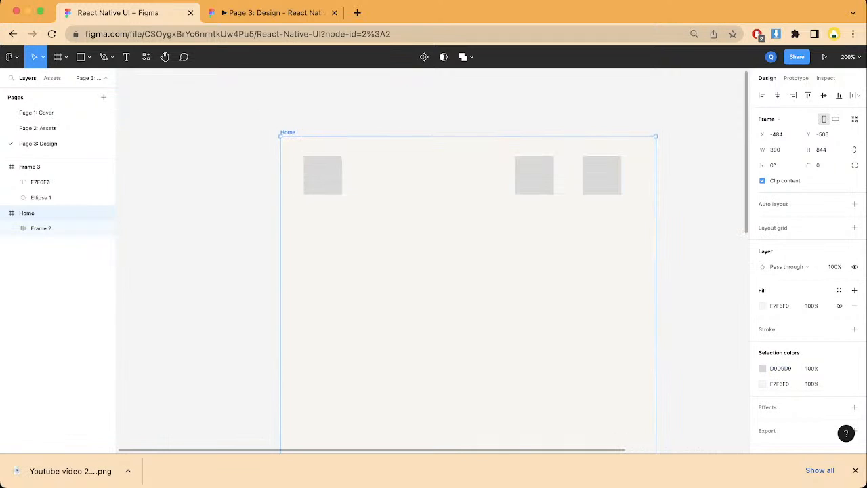
{"action": "double_click", "coordinate": [534, 176]}
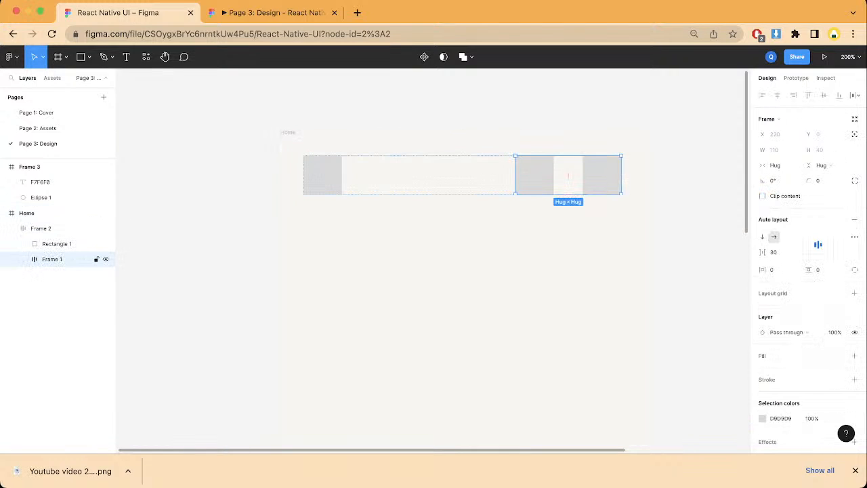
{"action": "double_click", "coordinate": [534, 175]}
{"action": "key", "text": "Return"}
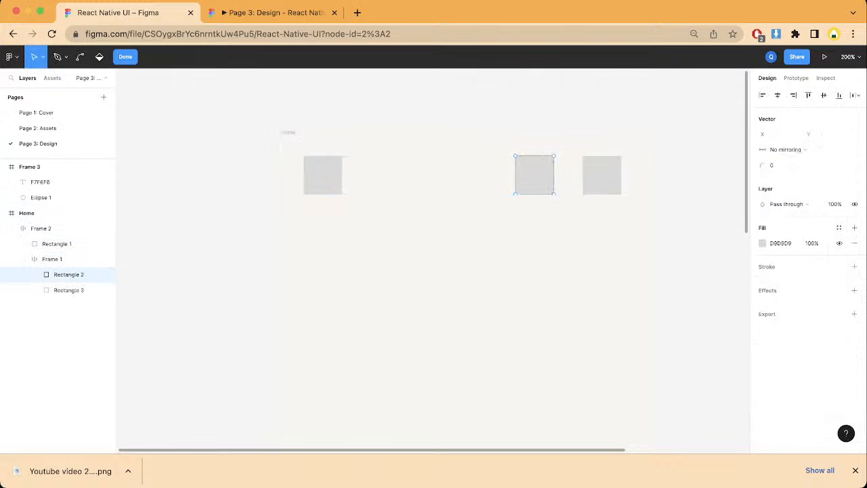
{"action": "left_click", "coordinate": [761, 242]}
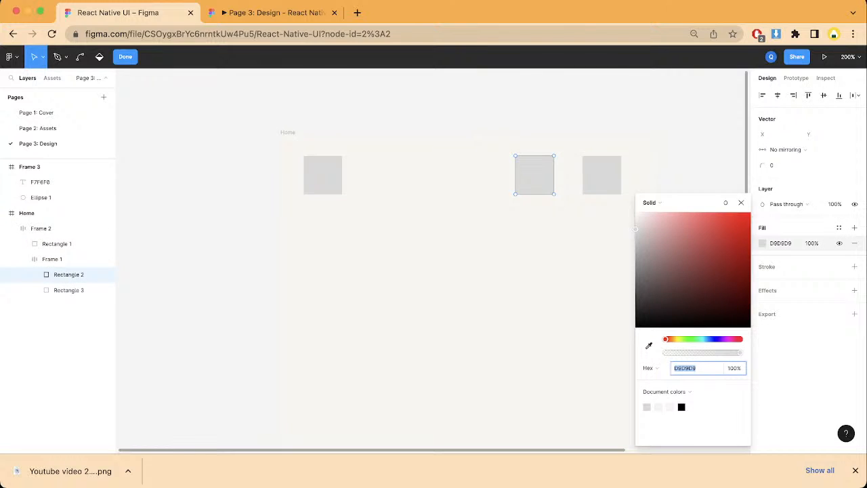
{"action": "left_click", "coordinate": [658, 407]}
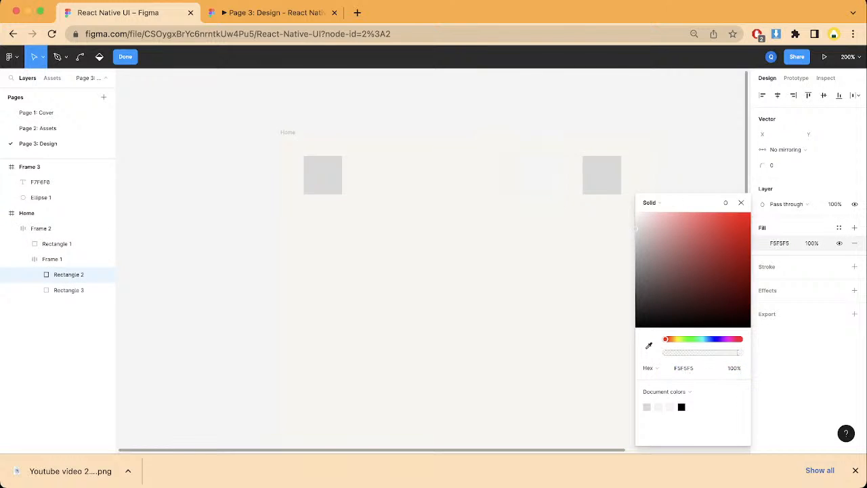
{"action": "left_click_drag", "start_coordinate": [636, 216], "coordinate": [635, 212]}
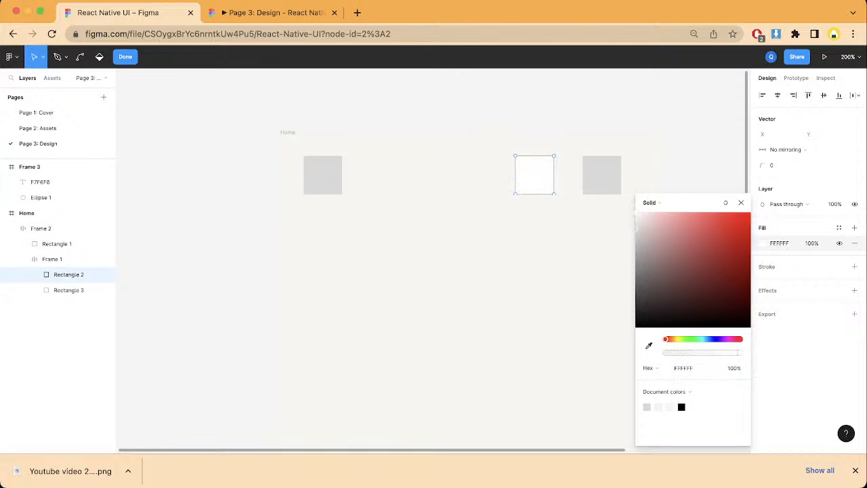
{"action": "key", "text": "Escape"}
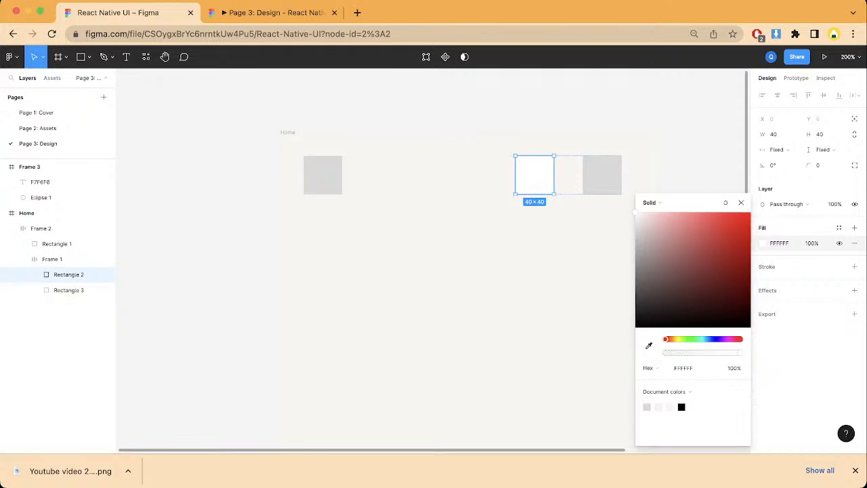
Step: Fill Rectangle 3 with the white sampled from the neighbouring header square
{"action": "left_click", "coordinate": [75, 290]}
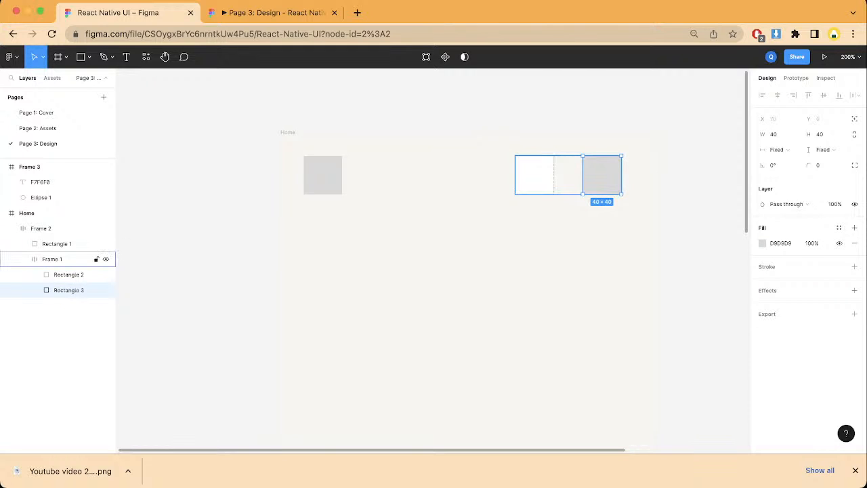
{"action": "key", "text": "i"}
{"action": "left_click", "coordinate": [535, 175]}
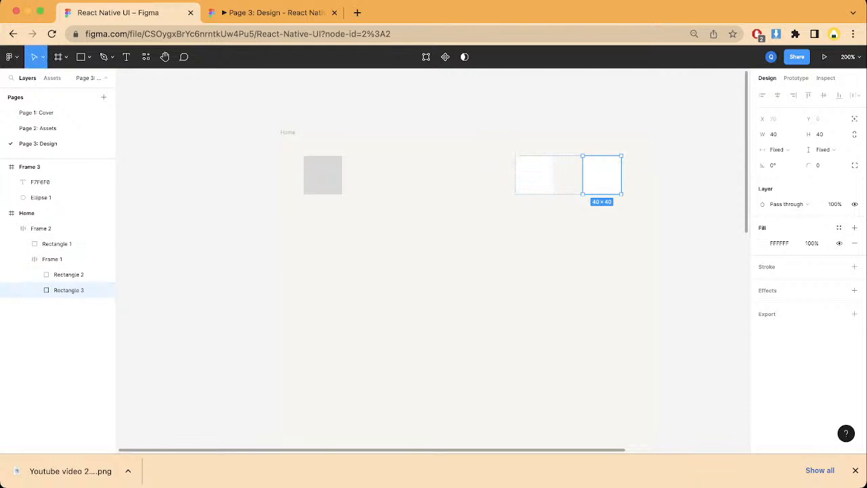
Step: Set the corner radius of both Rectangle 2 and Rectangle 3 to 10
{"action": "left_click", "coordinate": [67, 274]}
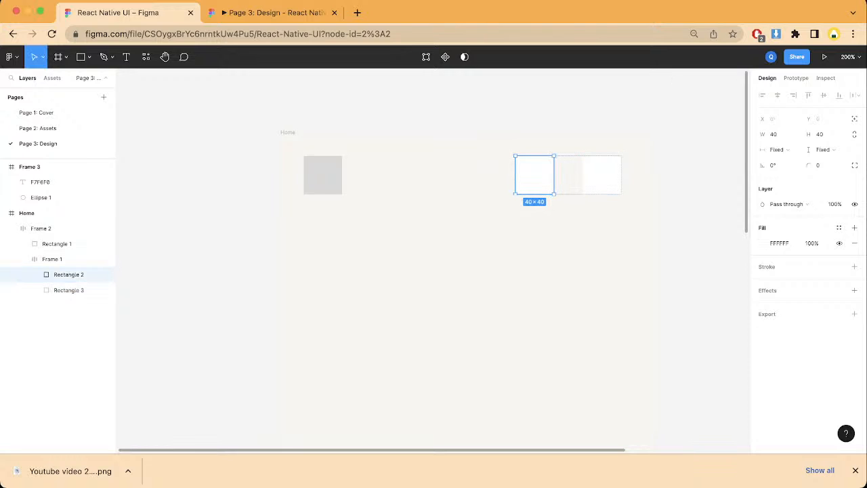
{"action": "left_click", "coordinate": [68, 290], "text": "shift"}
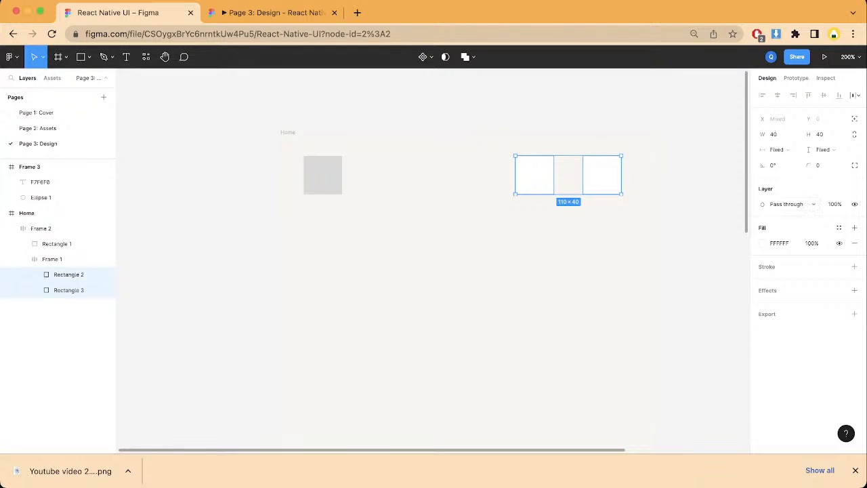
{"action": "left_click_drag", "start_coordinate": [808, 165], "coordinate": [36, 186]}
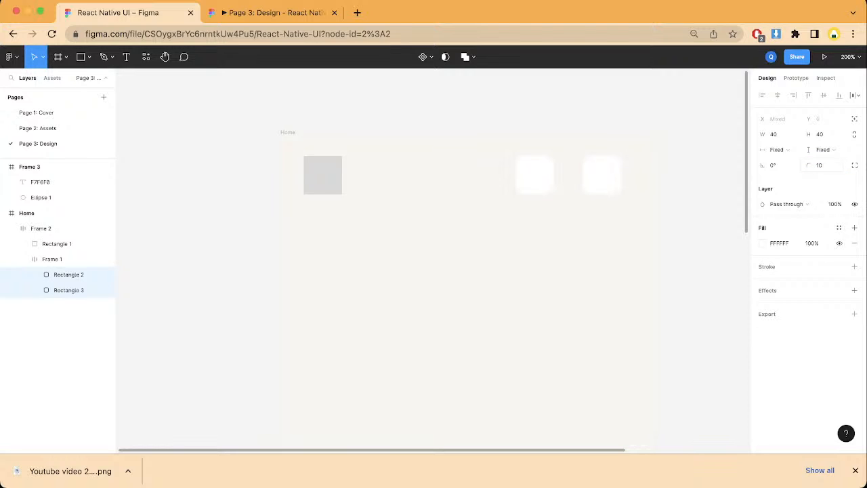
{"action": "key", "text": "Escape"}
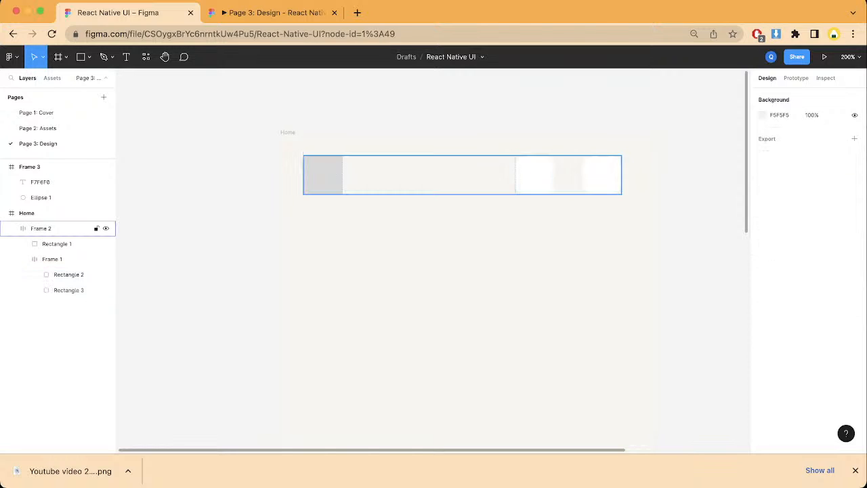
Step: Give Rectangle 1, the remaining gray header square, a corner radius of 10 and a sampled white FFFFFF fill
{"action": "left_click", "coordinate": [433, 177]}
{"action": "double_click", "coordinate": [323, 175]}
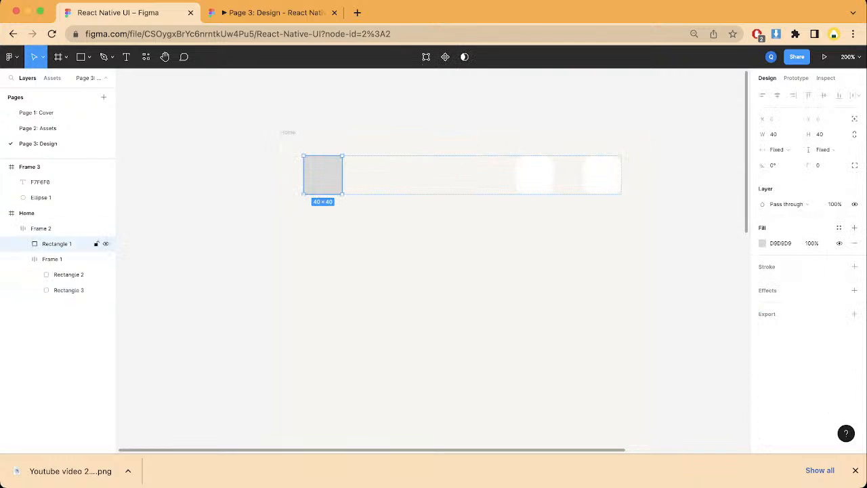
{"action": "left_click", "coordinate": [818, 165]}
{"action": "type", "text": "10"}
{"action": "key", "text": "Return"}
{"action": "key", "text": "i"}
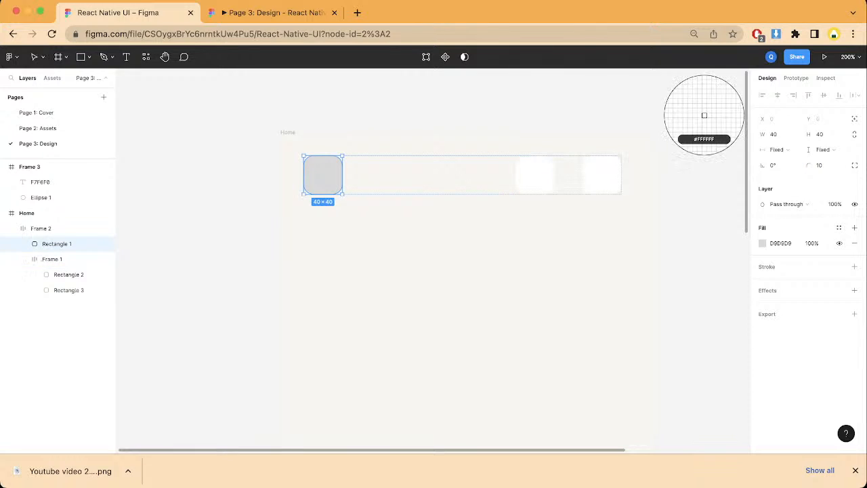
{"action": "left_click", "coordinate": [702, 110]}
{"action": "key", "text": "Escape"}
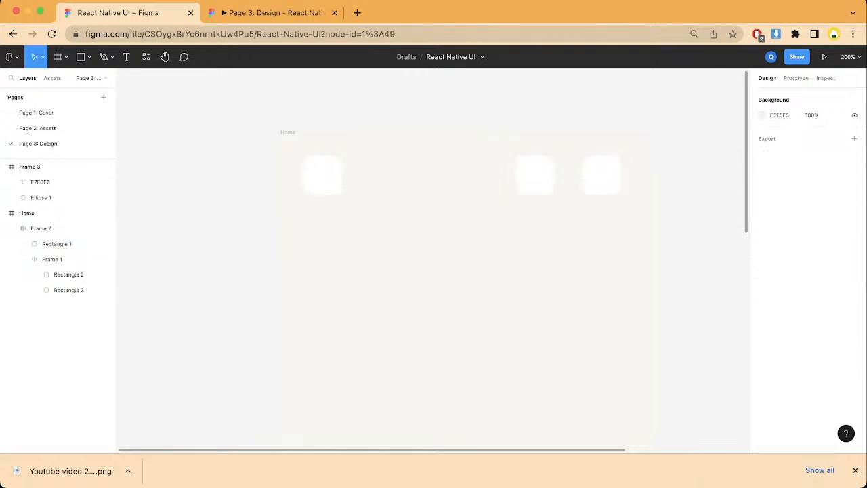
Step: Move the header row down to X 30, Y 52, centered across the Home frame, and check its placement in the prototype preview
{"action": "left_click", "coordinate": [28, 213]}
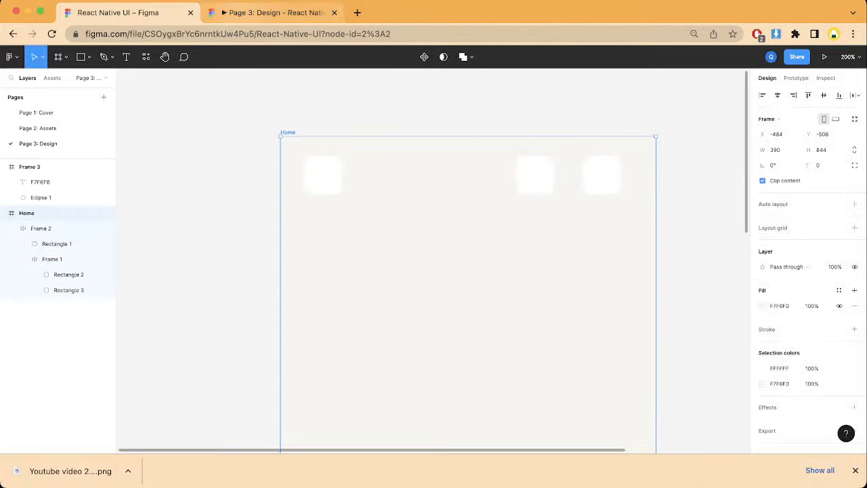
{"action": "left_click", "coordinate": [271, 12]}
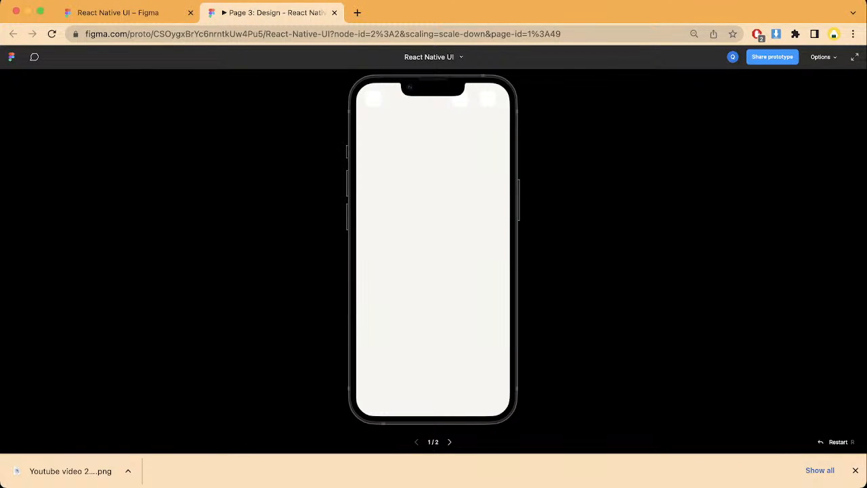
{"action": "left_click", "coordinate": [119, 12]}
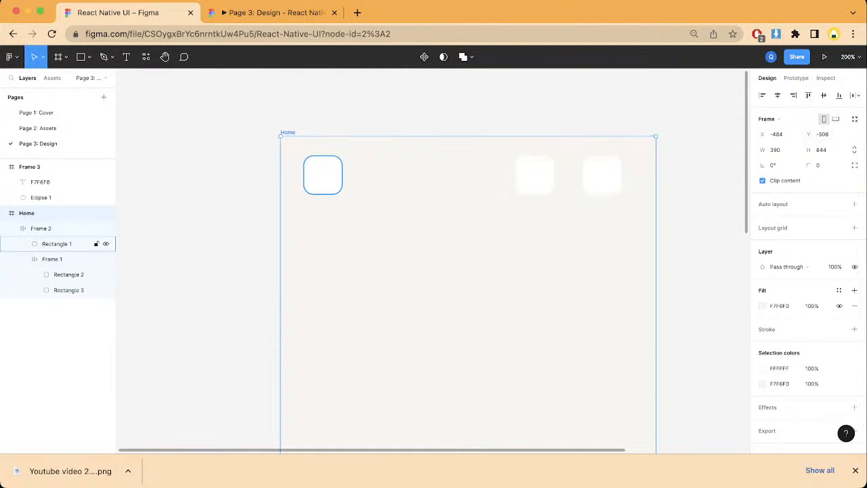
{"action": "left_click", "coordinate": [51, 229]}
{"action": "left_click_drag", "start_coordinate": [427, 176], "coordinate": [434, 211]}
{"action": "left_click", "coordinate": [274, 13]}
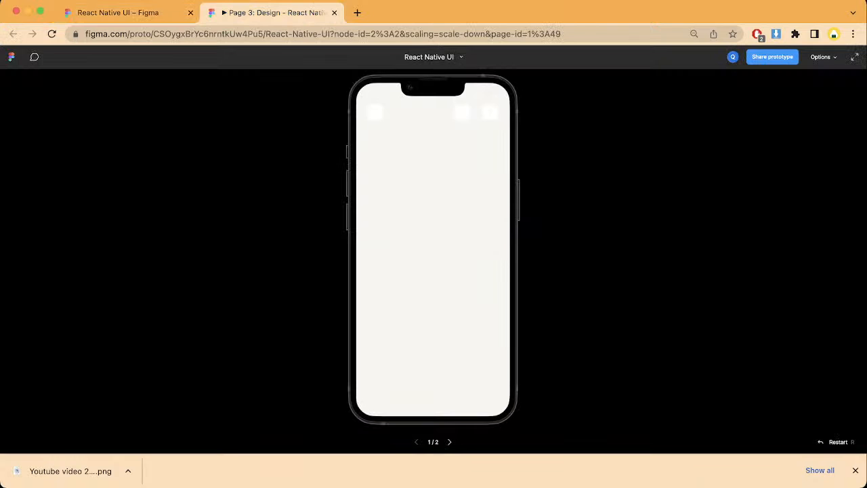
{"action": "left_click", "coordinate": [117, 12]}
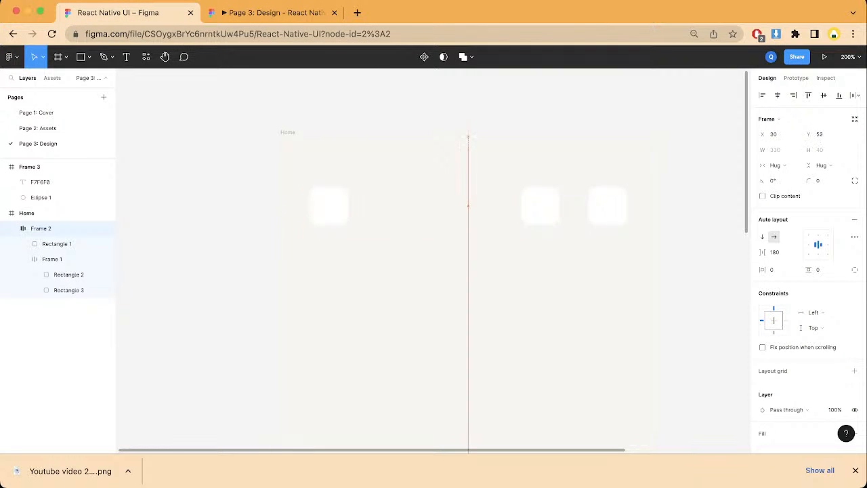
Step: Fine-tune the header row's vertical position to Y 49, comparing its distance from the phone notch in the prototype preview
{"action": "left_click_drag", "start_coordinate": [434, 206], "coordinate": [434, 197]}
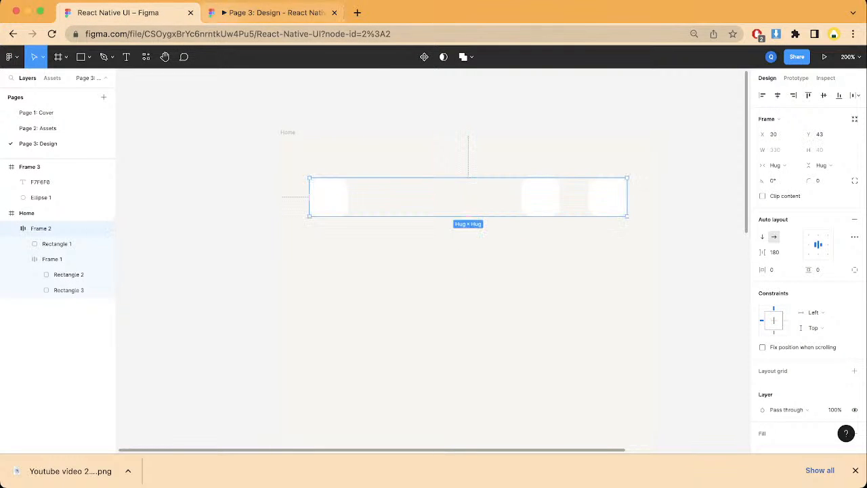
{"action": "left_click", "coordinate": [274, 13]}
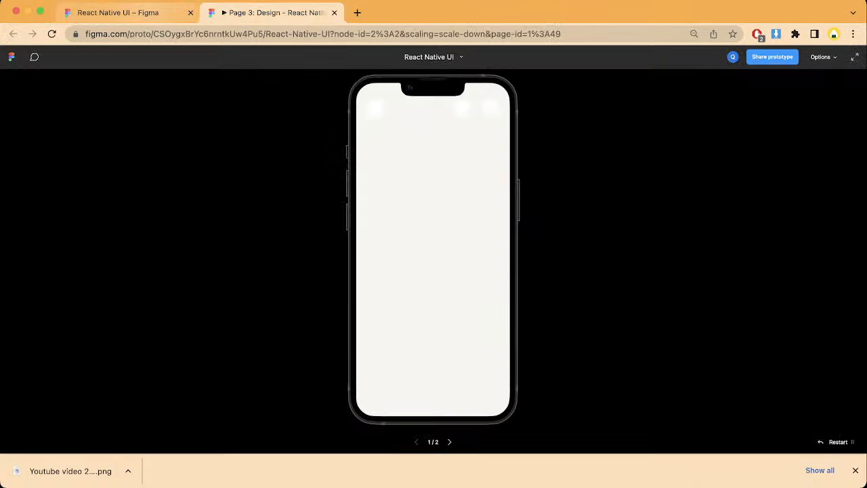
{"action": "left_click", "coordinate": [115, 12]}
{"action": "key", "text": "Down"}
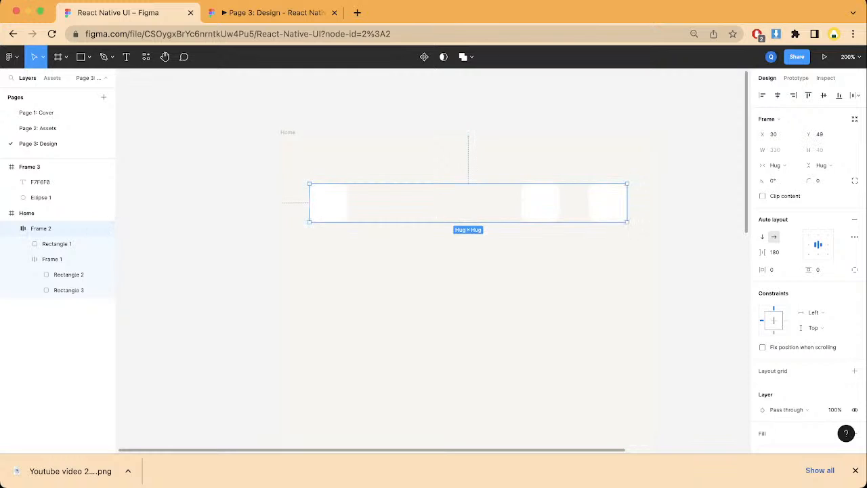
{"action": "left_click", "coordinate": [420, 102]}
{"action": "left_click", "coordinate": [275, 12]}
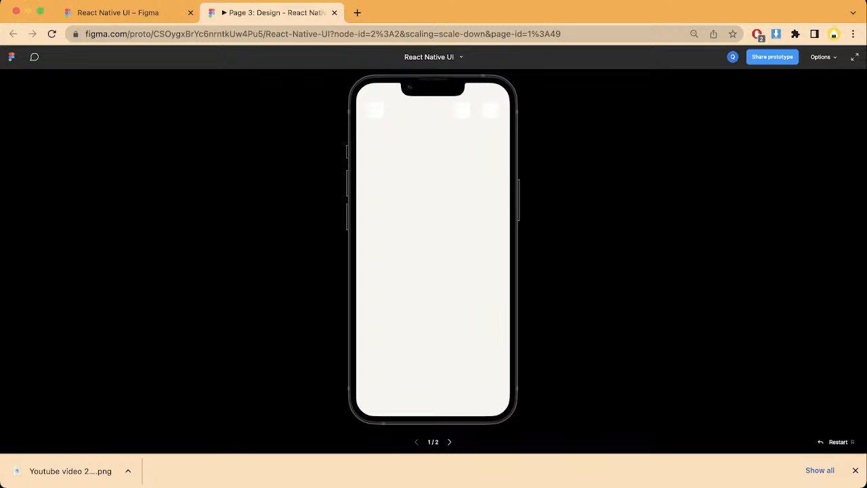
{"action": "left_click", "coordinate": [135, 13]}
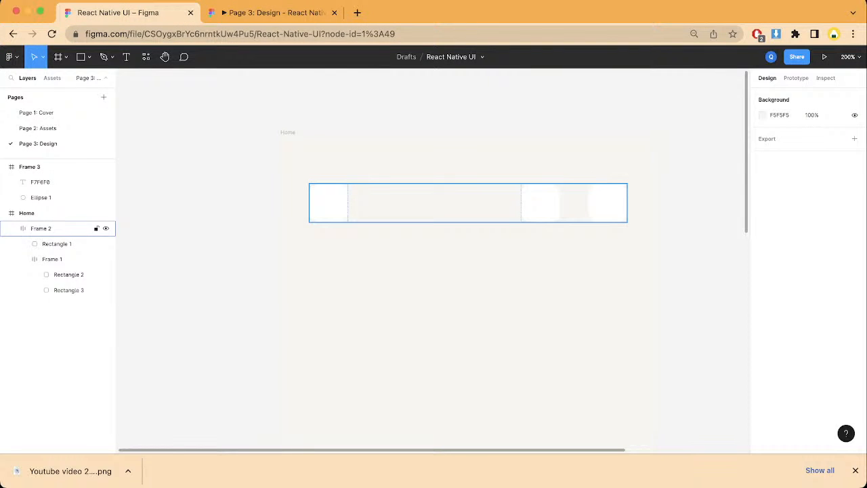
{"action": "left_click", "coordinate": [61, 229]}
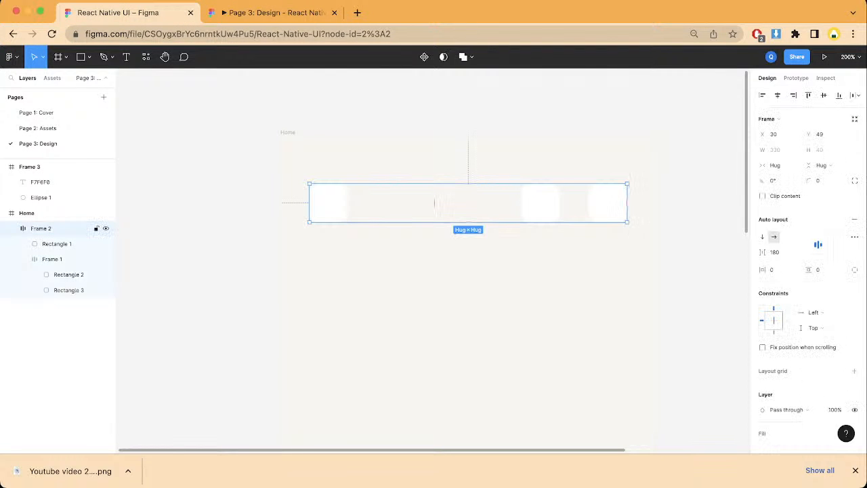
{"action": "left_click", "coordinate": [60, 244]}
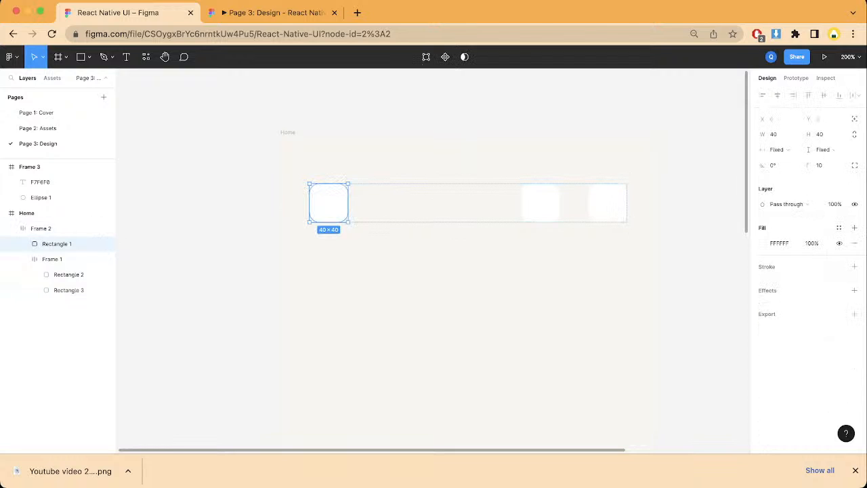
{"action": "left_click", "coordinate": [55, 258], "text": "shift"}
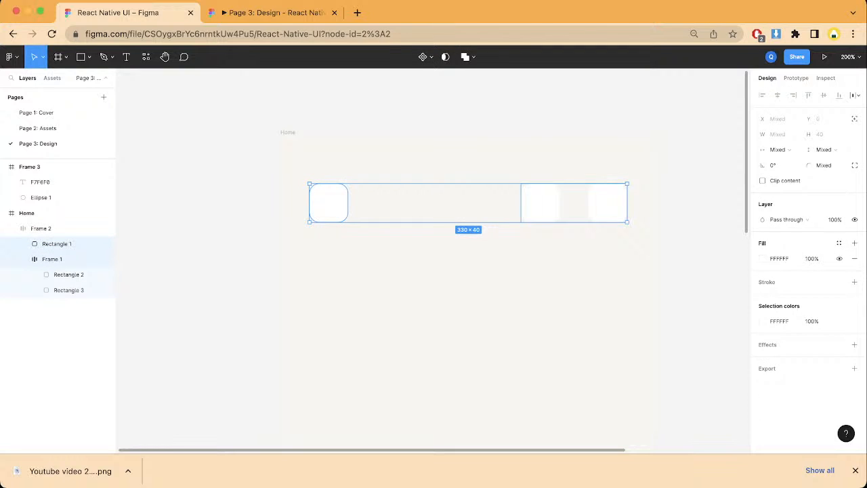
{"action": "left_click", "coordinate": [68, 274]}
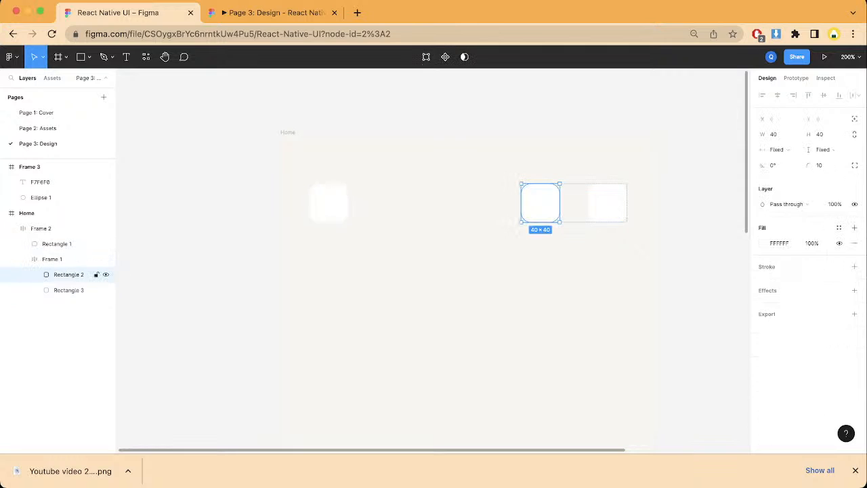
{"action": "left_click", "coordinate": [68, 290], "text": "shift"}
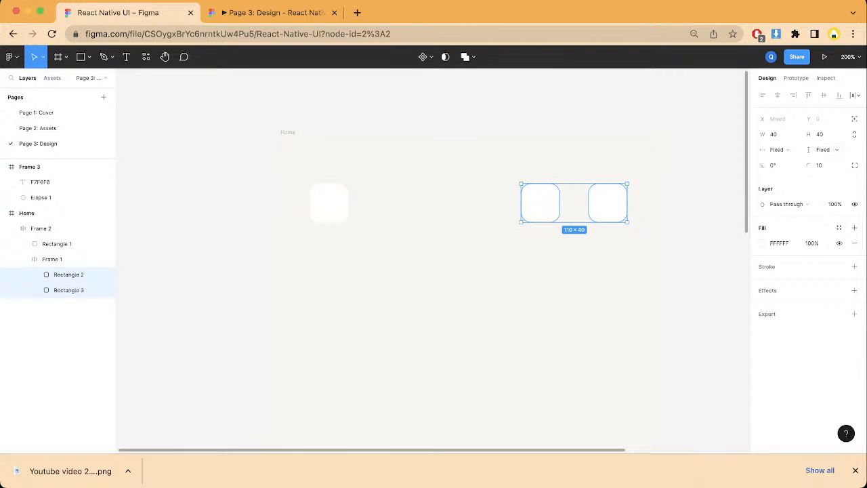
{"action": "left_click", "coordinate": [774, 134]}
{"action": "type", "text": "50"}
{"action": "key", "text": "BackSpace"}
{"action": "key", "text": "BackSpace"}
{"action": "key", "text": "Escape"}
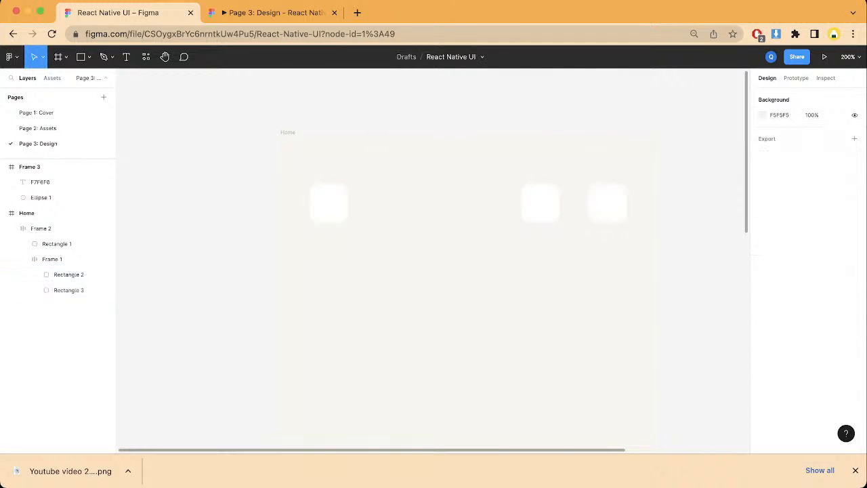
Step: Resize Rectangle 2 and Rectangle 3 together to 50 by 50
{"action": "left_click", "coordinate": [574, 201]}
{"action": "left_click", "coordinate": [574, 202]}
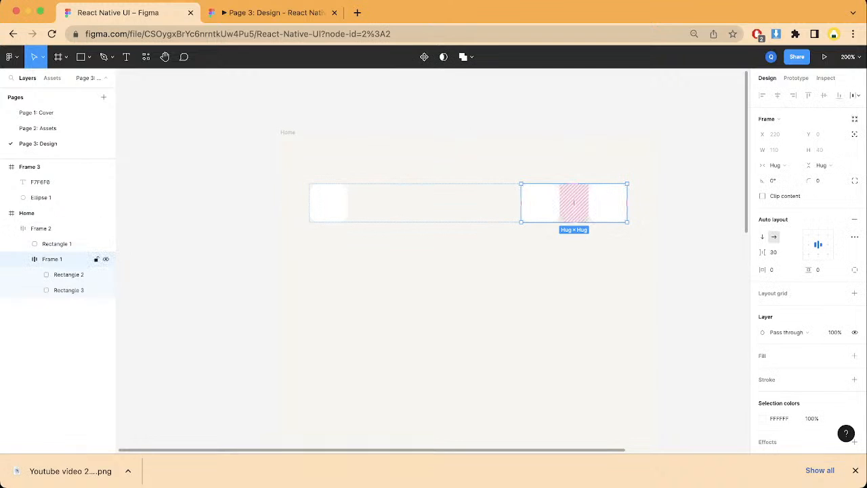
{"action": "left_click", "coordinate": [68, 274]}
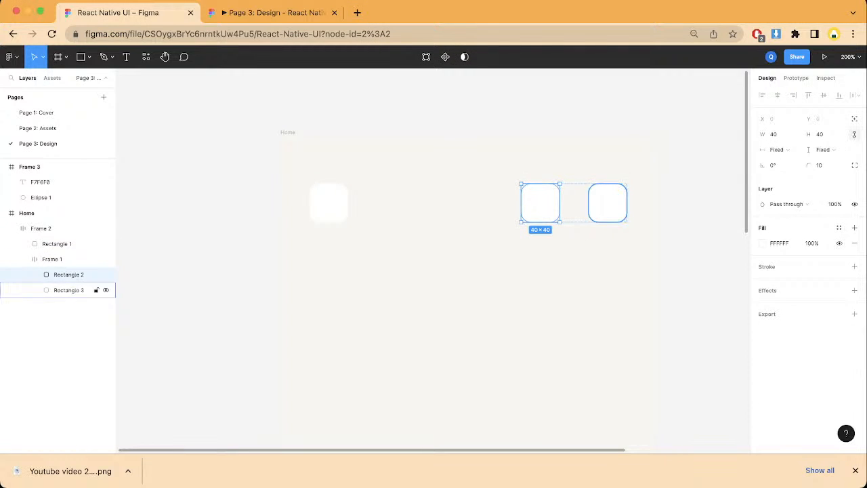
{"action": "left_click", "coordinate": [68, 289]}
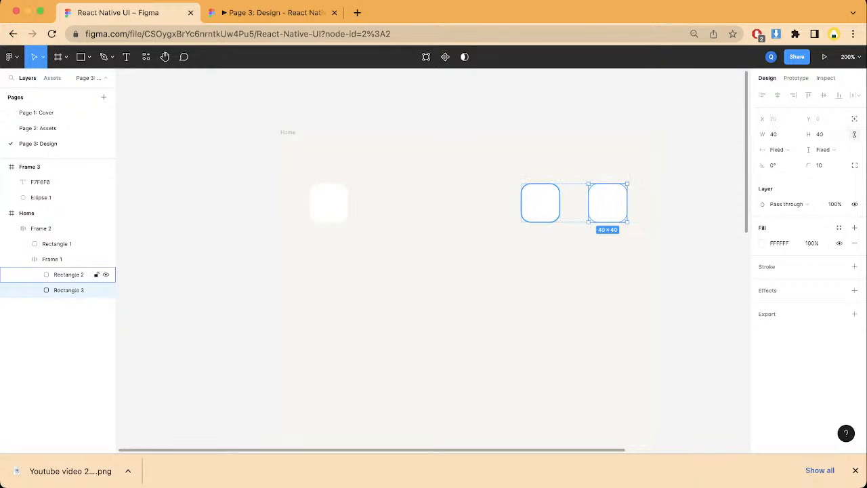
{"action": "left_click", "coordinate": [68, 274]}
{"action": "left_click", "coordinate": [69, 289], "text": "shift"}
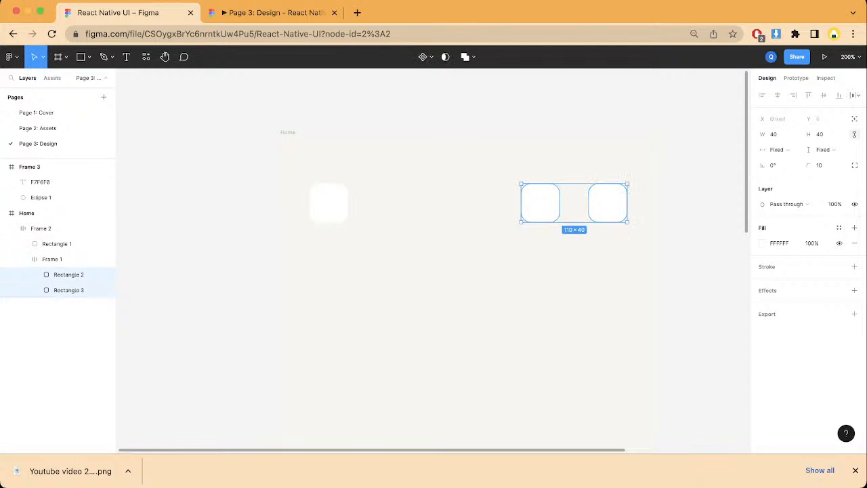
{"action": "left_click", "coordinate": [773, 134]}
{"action": "type", "text": "50"}
{"action": "key", "text": "Return"}
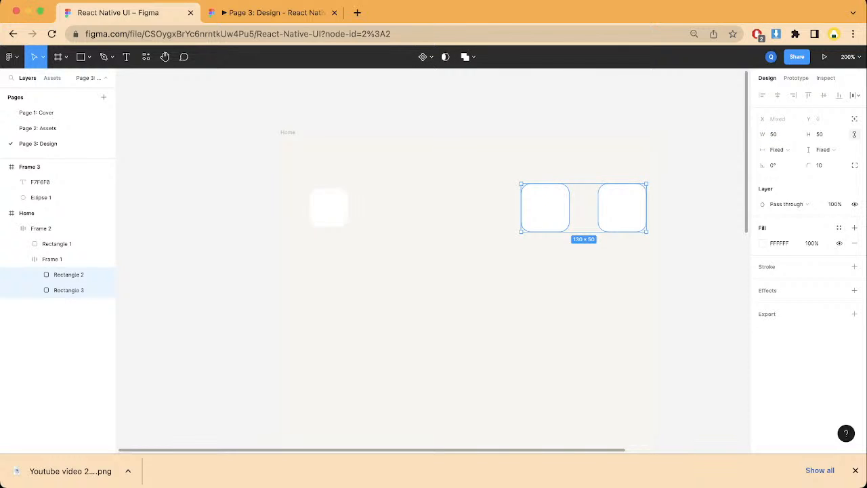
Step: Try to resize Rectangle 1, the first header square, to a width of 50 and a height of 50
{"action": "left_click", "coordinate": [57, 243]}
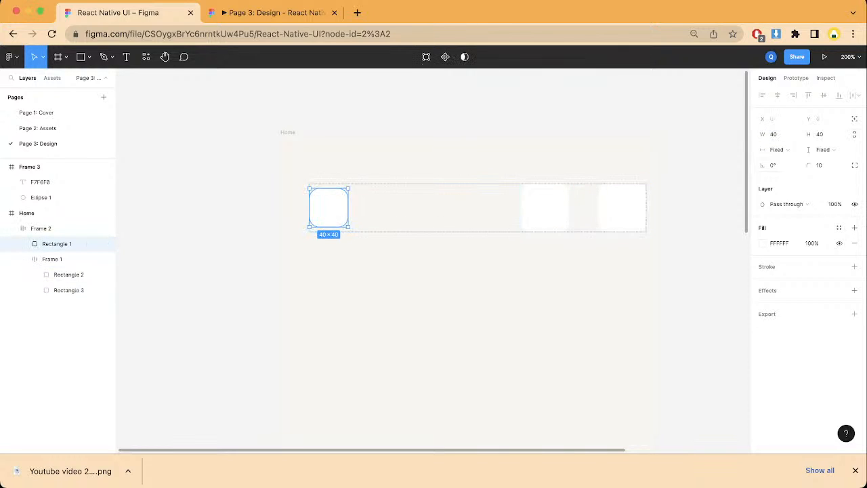
{"action": "left_click", "coordinate": [773, 134]}
{"action": "type", "text": "50"}
{"action": "key", "text": "Tab"}
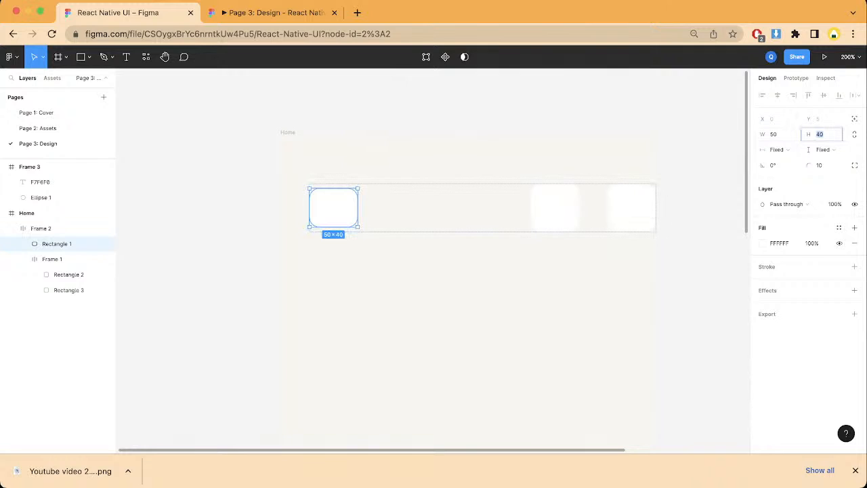
{"action": "type", "text": "50"}
{"action": "key", "text": "Return"}
{"action": "key", "text": "Escape"}
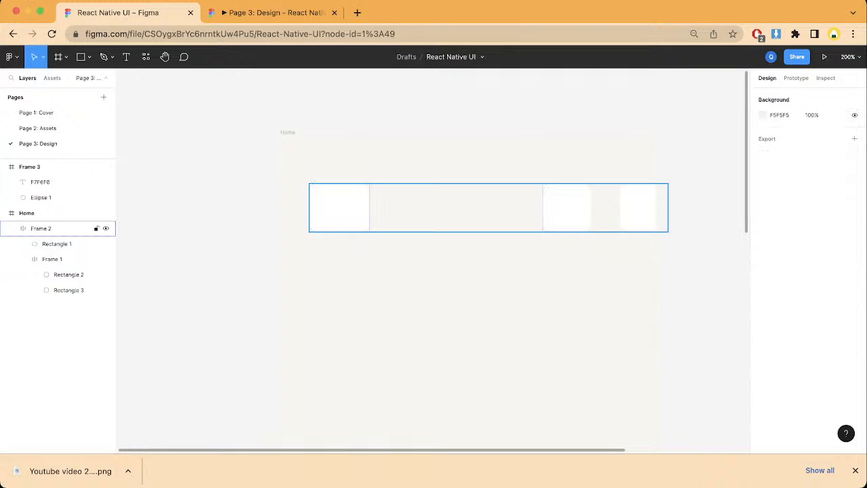
Step: Reduce the auto layout item spacing of the header row Frame 2 and check its fit in the prototype preview
{"action": "left_click", "coordinate": [40, 228]}
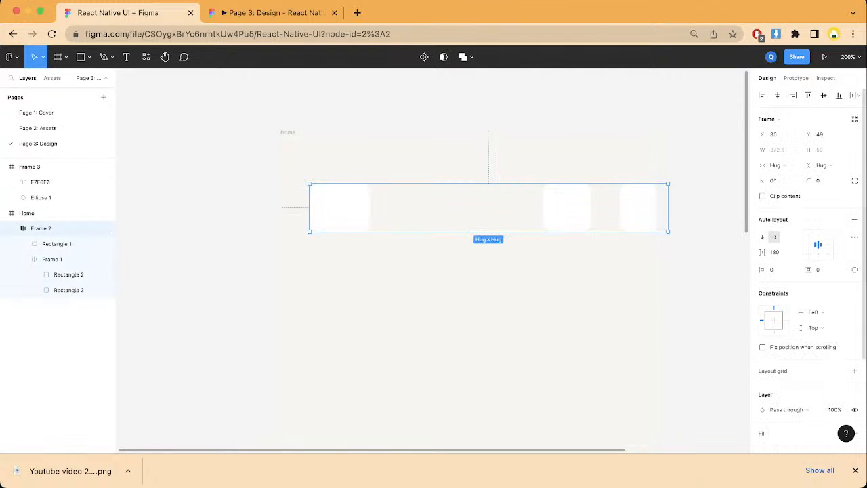
{"action": "left_click_drag", "start_coordinate": [761, 253], "coordinate": [725, 253]}
{"action": "left_click", "coordinate": [725, 253]}
{"action": "left_click", "coordinate": [273, 13]}
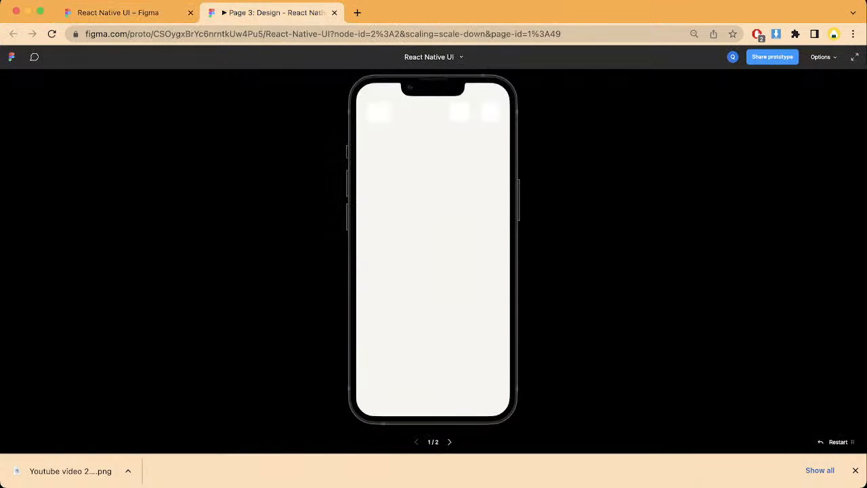
{"action": "left_click", "coordinate": [127, 13]}
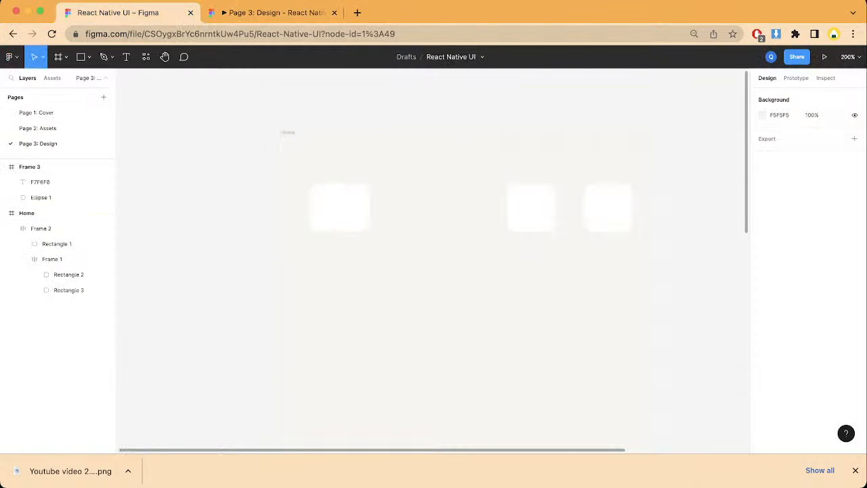
Step: Unlock Rectangle 1's proportions, set its width to 50 while keeping the height at 50, and lock the proportions again
{"action": "double_click", "coordinate": [340, 207]}
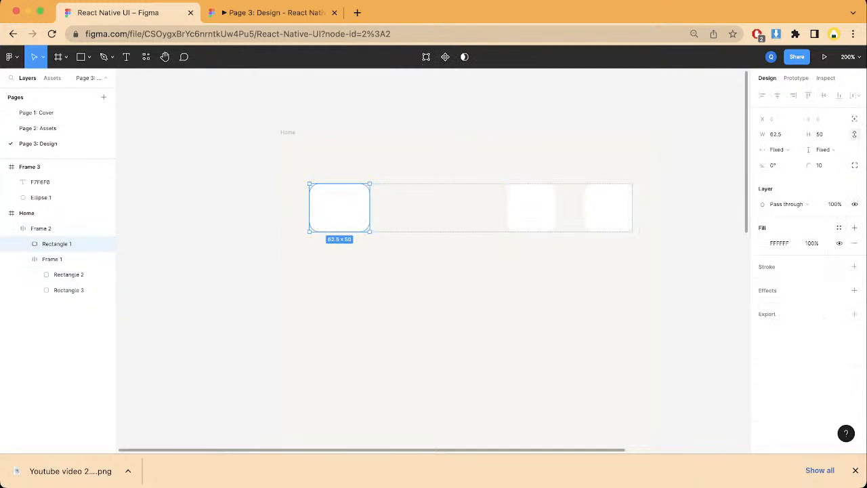
{"action": "left_click", "coordinate": [854, 134]}
{"action": "left_click", "coordinate": [775, 134]}
{"action": "type", "text": "50"}
{"action": "key", "text": "Tab"}
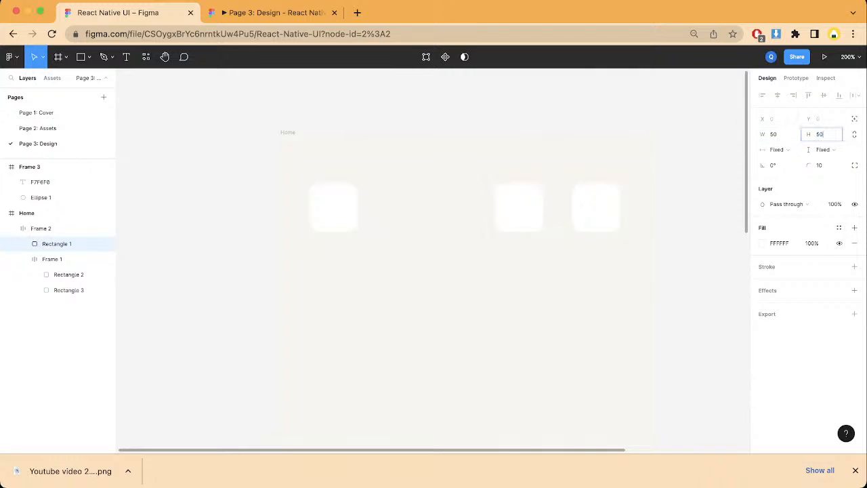
{"action": "left_click", "coordinate": [854, 134]}
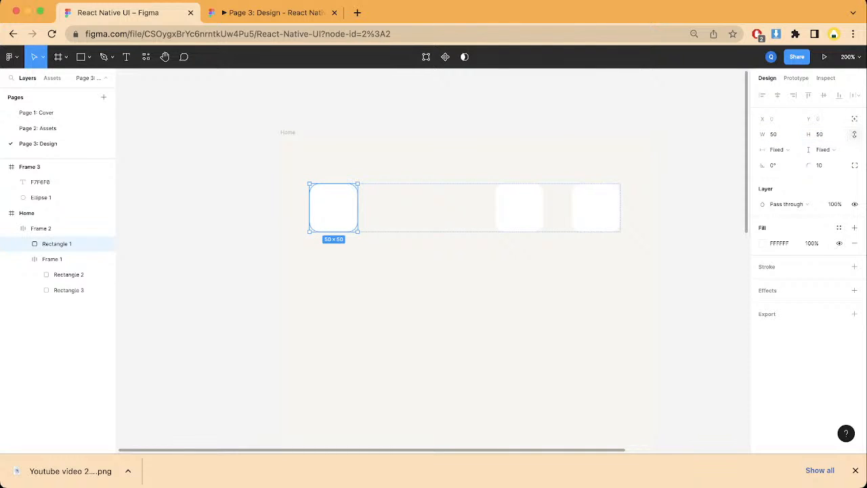
{"action": "key", "text": "Escape"}
Step: Check the size and spacing of the enlarged header squares in the prototype preview of the Home frame
{"action": "scroll", "coordinate": [433, 261], "scroll_direction": "right", "scroll_amount": 2}
{"action": "scroll", "coordinate": [433, 261], "scroll_direction": "up", "scroll_amount": 1}
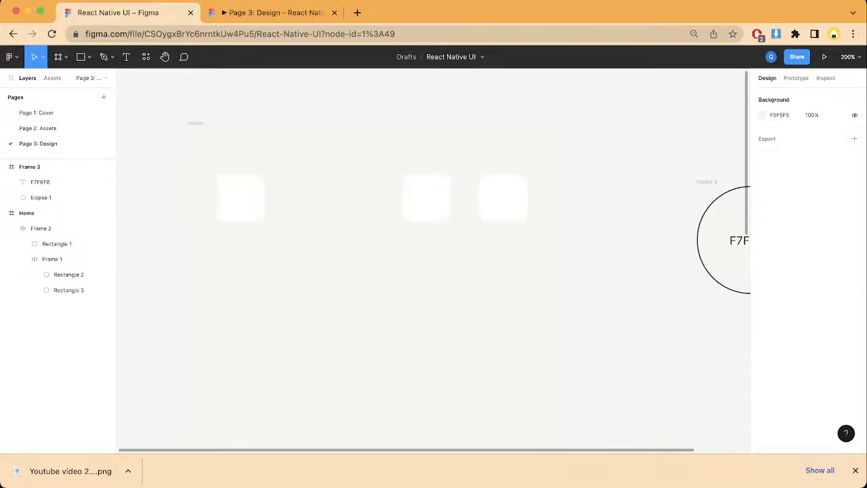
{"action": "scroll", "coordinate": [433, 261], "scroll_direction": "up", "scroll_amount": 1}
{"action": "scroll", "coordinate": [434, 261], "scroll_direction": "left", "scroll_amount": 1}
{"action": "left_click", "coordinate": [41, 213]}
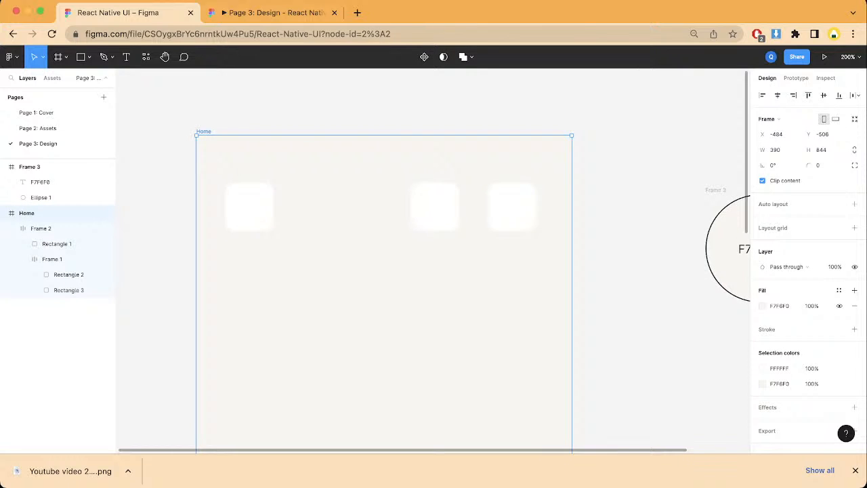
{"action": "left_click", "coordinate": [267, 13]}
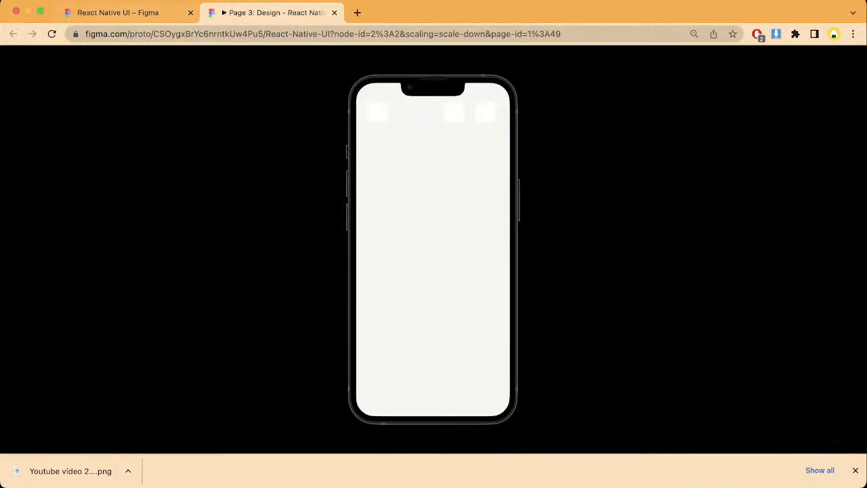
{"action": "left_click", "coordinate": [127, 12]}
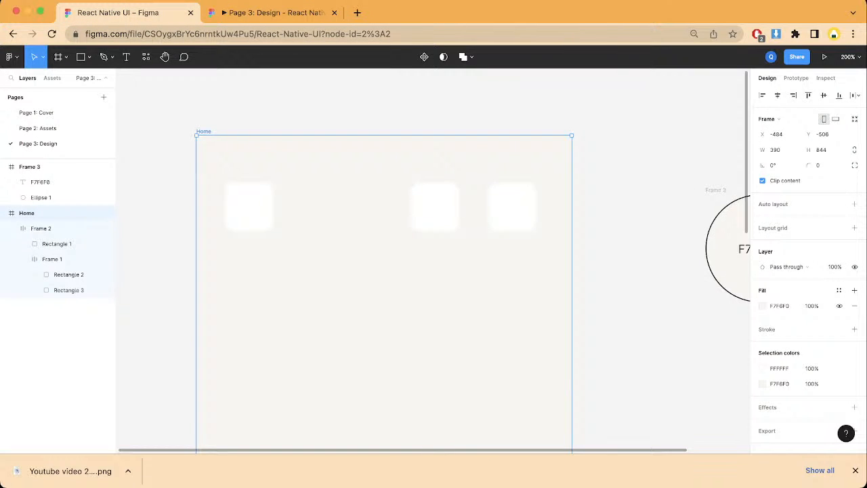
{"action": "double_click", "coordinate": [239, 207]}
{"action": "right_click", "coordinate": [239, 207]}
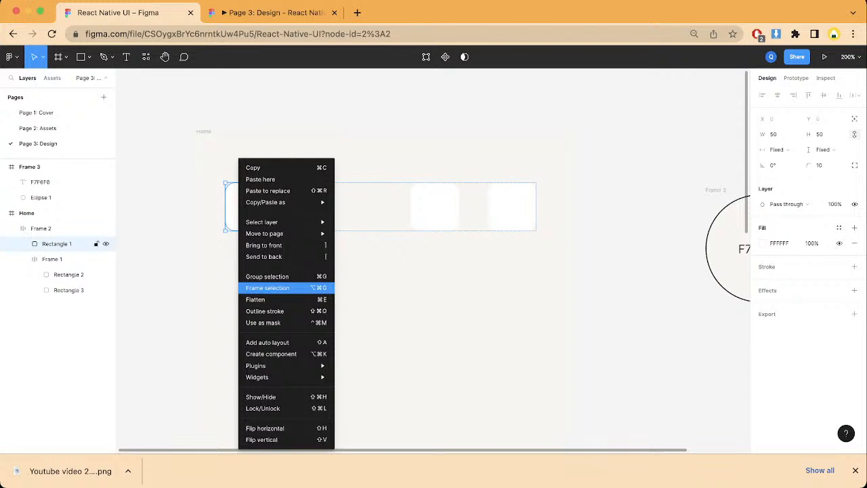
{"action": "left_click", "coordinate": [268, 288]}
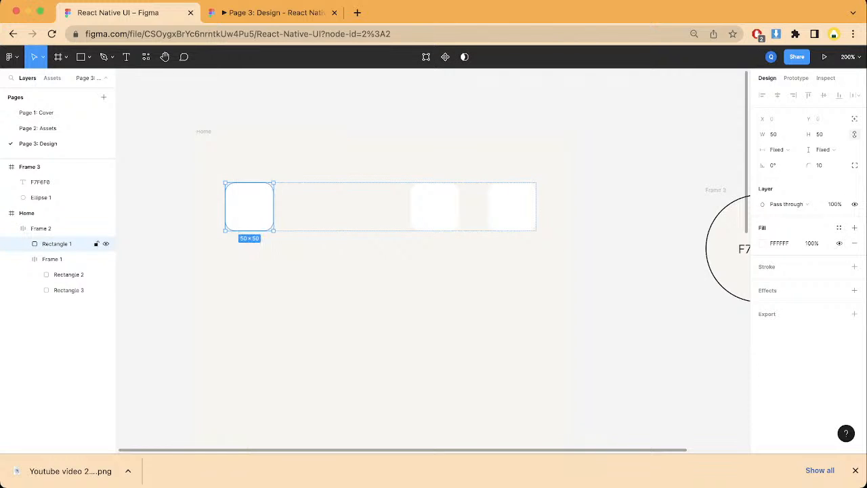
{"action": "scroll", "coordinate": [433, 261], "scroll_direction": "down", "scroll_amount": 2}
{"action": "scroll", "coordinate": [434, 261], "scroll_direction": "up", "scroll_amount": 1}
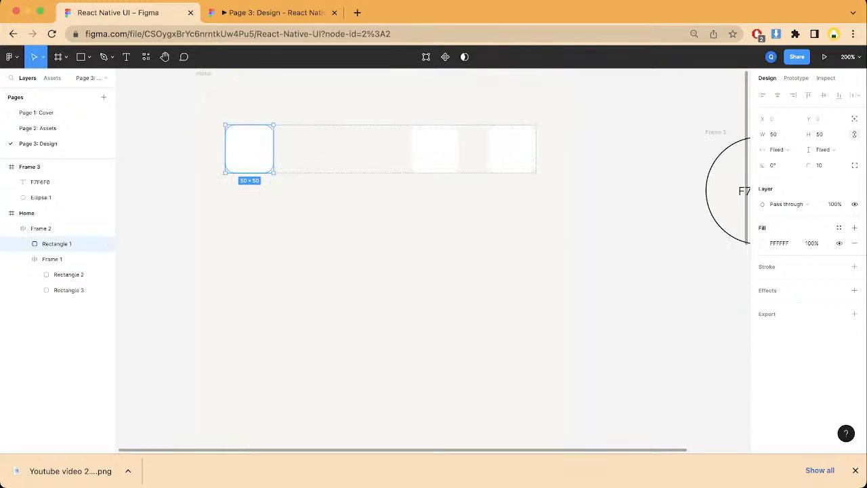
{"action": "key", "text": "super+minus"}
{"action": "key", "text": "super+minus"}
{"action": "scroll", "coordinate": [433, 261], "scroll_direction": "down", "scroll_amount": 1}
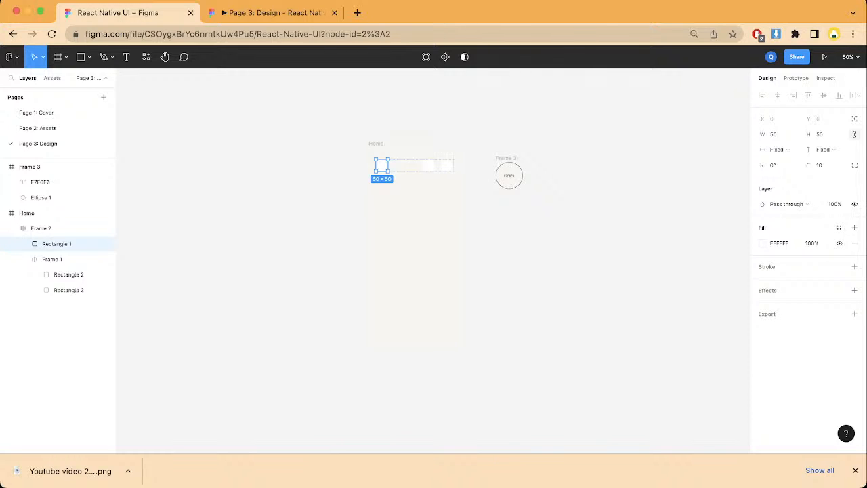
{"action": "key", "text": "Escape"}
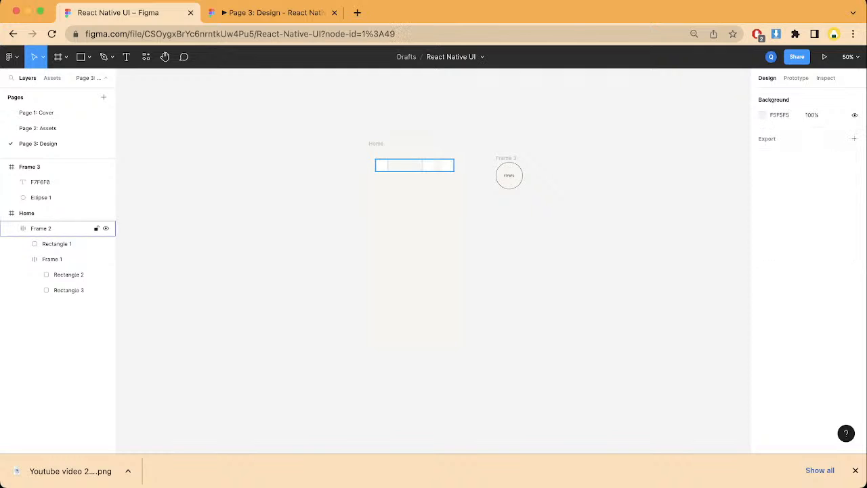
Step: Undo the resizing of the three header squares and the spacing change of the header row
{"action": "key", "text": "super+z"}
{"action": "key", "text": "super+z"}
{"action": "key", "text": "super+z"}
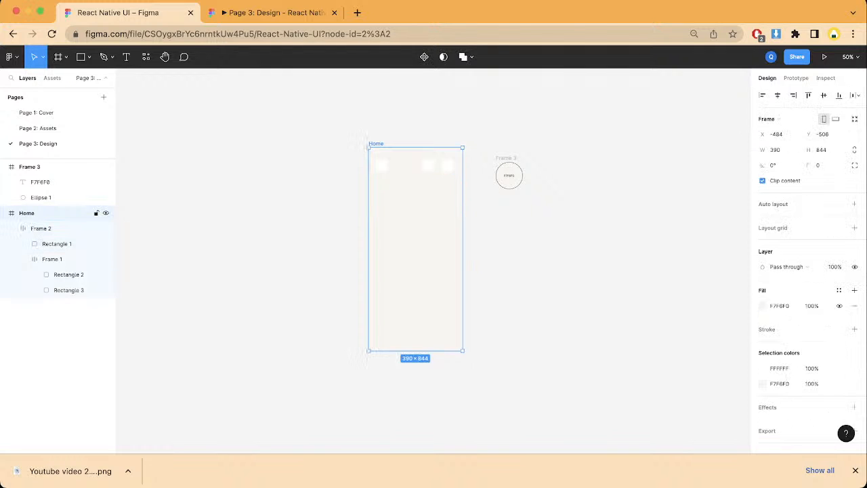
{"action": "key", "text": "super+z"}
{"action": "key", "text": "super+z"}
{"action": "key", "text": "super+z"}
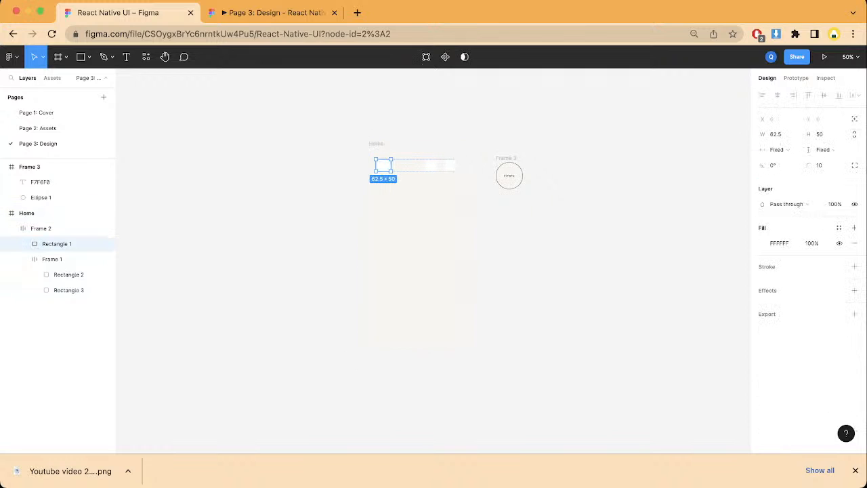
{"action": "key", "text": "super+z"}
{"action": "key", "text": "super+z"}
{"action": "key", "text": "super+z"}
{"action": "key", "text": "super+z"}
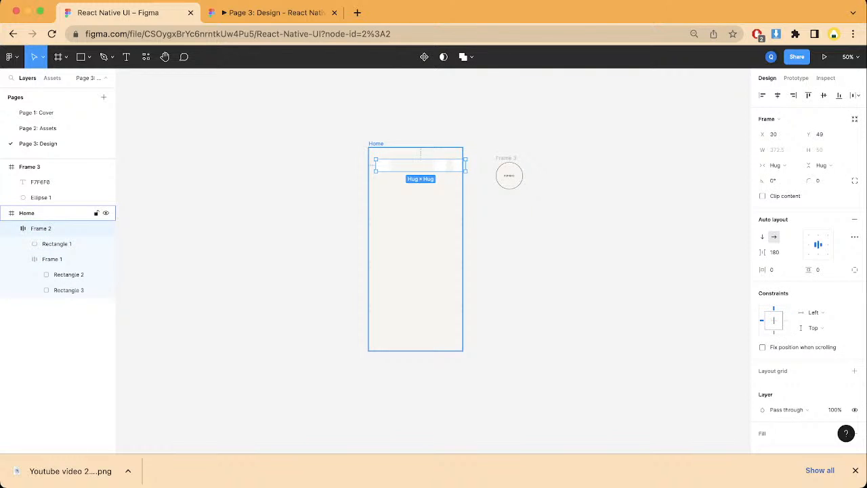
{"action": "key", "text": "super+z"}
{"action": "key", "text": "super+z"}
{"action": "key", "text": "super+z"}
{"action": "key", "text": "super+z"}
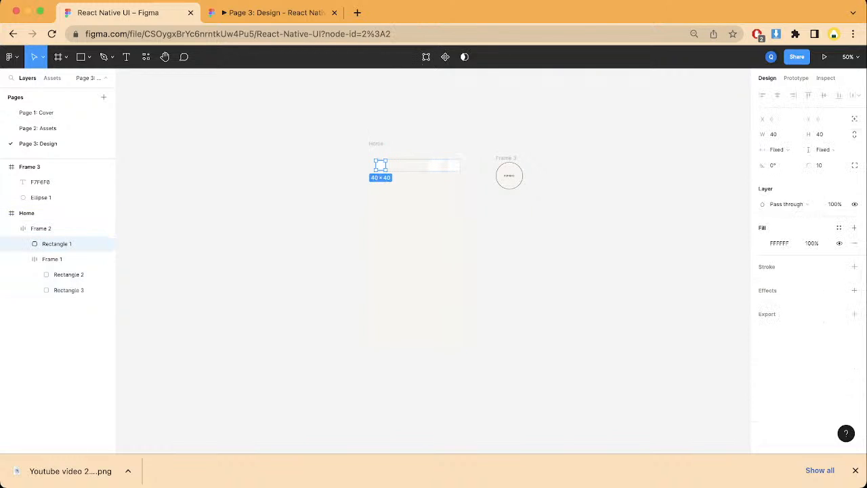
{"action": "key", "text": "super+z"}
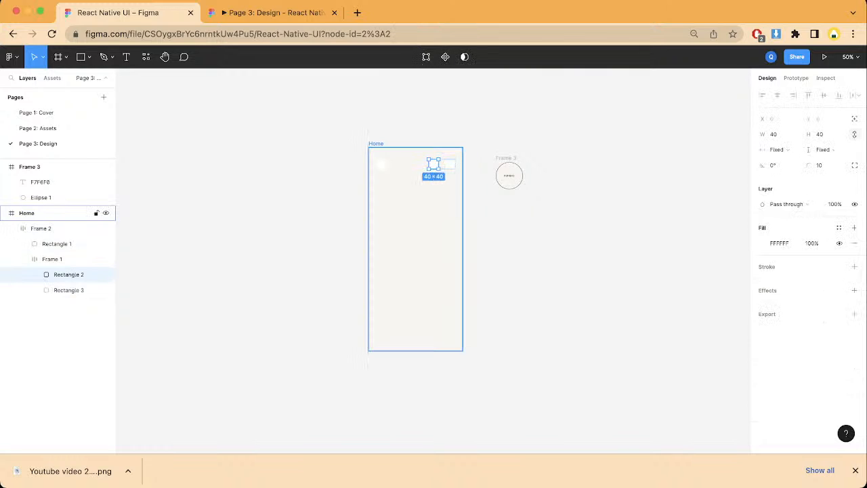
{"action": "key", "text": "super+z"}
{"action": "key", "text": "super+z"}
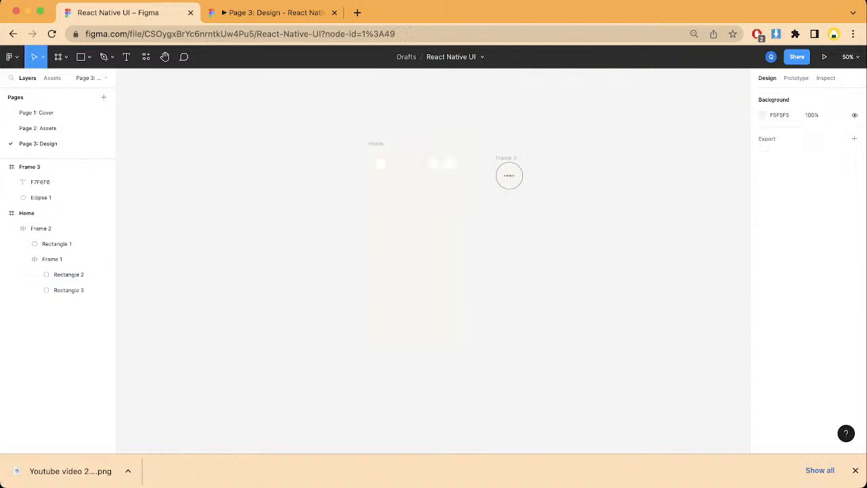
Step: Wrap the first header square, Rectangle 1, in its own frame inside the header row
{"action": "scroll", "coordinate": [433, 261], "scroll_direction": "up", "scroll_amount": 1}
{"action": "key", "text": "super+equal"}
{"action": "scroll", "coordinate": [434, 261], "scroll_direction": "up", "scroll_amount": 3}
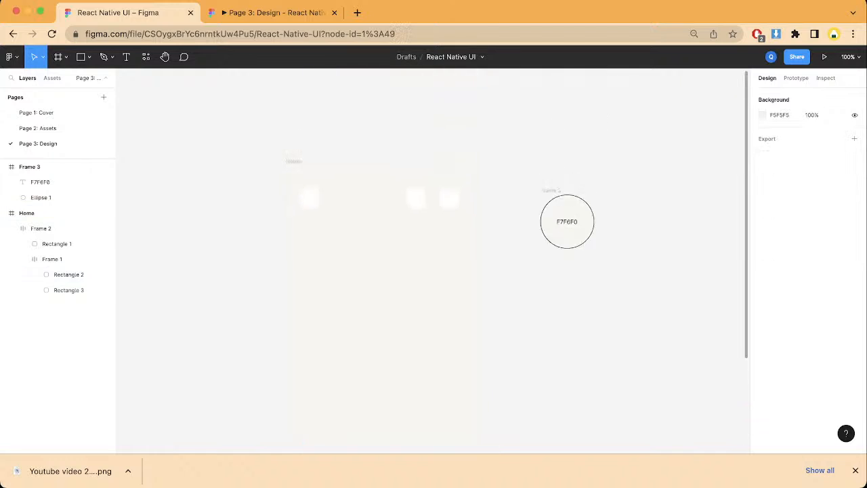
{"action": "scroll", "coordinate": [364, 247], "scroll_direction": "left", "scroll_amount": 1}
{"action": "right_click", "coordinate": [363, 247]}
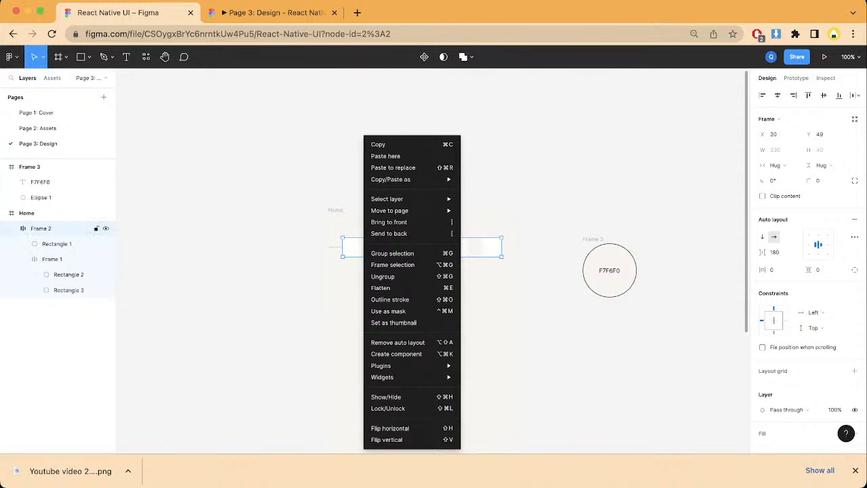
{"action": "double_click", "coordinate": [352, 247]}
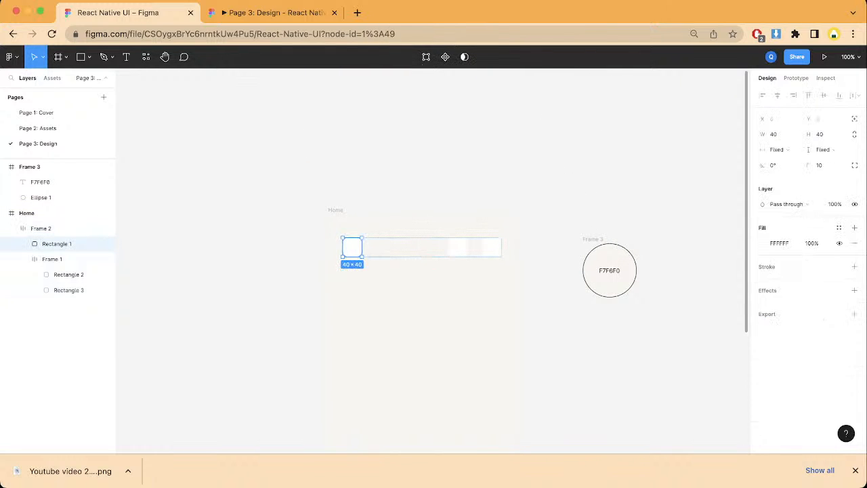
{"action": "key", "text": "Escape"}
{"action": "left_click", "coordinate": [352, 246]}
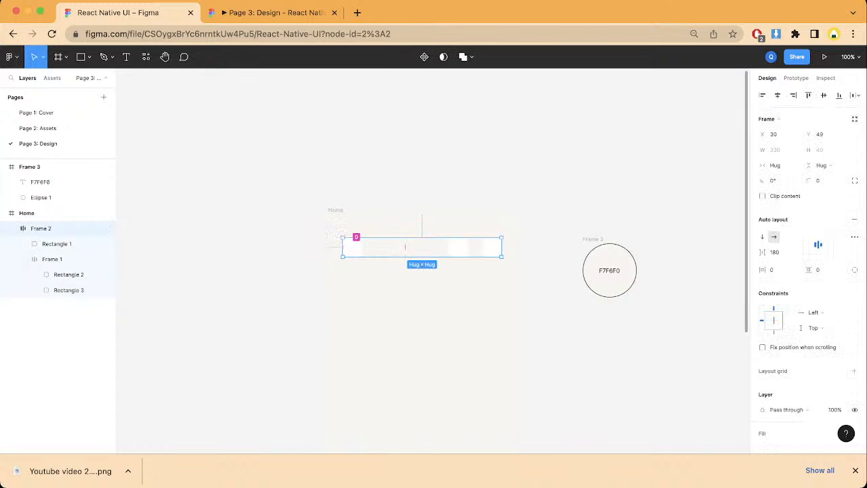
{"action": "left_click", "coordinate": [353, 238]}
{"action": "key", "text": "Escape"}
{"action": "left_click", "coordinate": [352, 247]}
{"action": "left_click", "coordinate": [352, 247]}
{"action": "right_click", "coordinate": [357, 248]}
{"action": "left_click", "coordinate": [386, 288]}
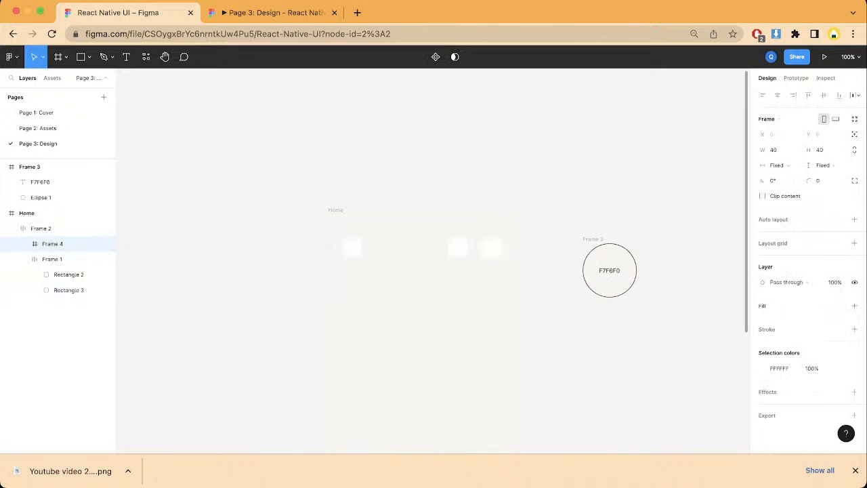
Step: Run the Iconify plugin on the new frame around Rectangle 1 and search its icons for "menu"
{"action": "right_click", "coordinate": [351, 248]}
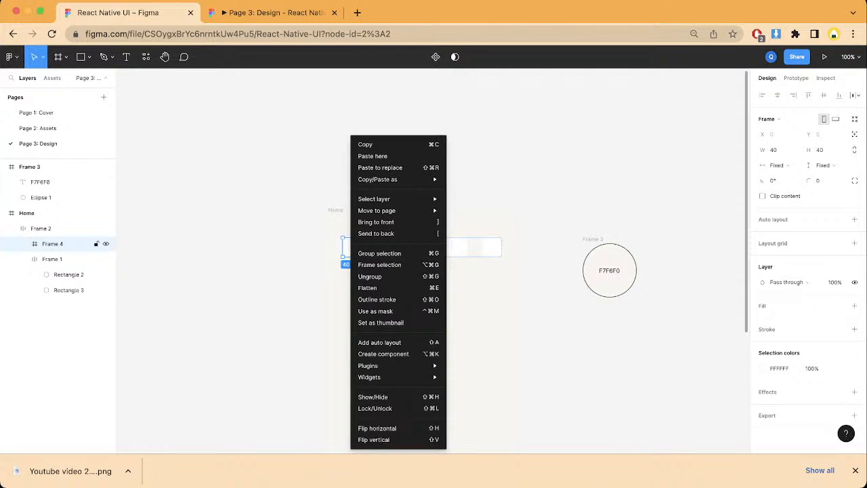
{"action": "mouse_move", "coordinate": [379, 376]}
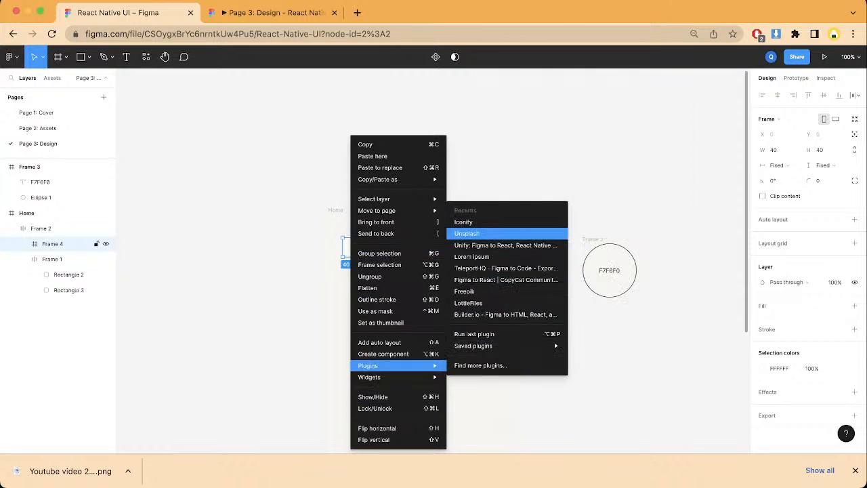
{"action": "left_click", "coordinate": [468, 222]}
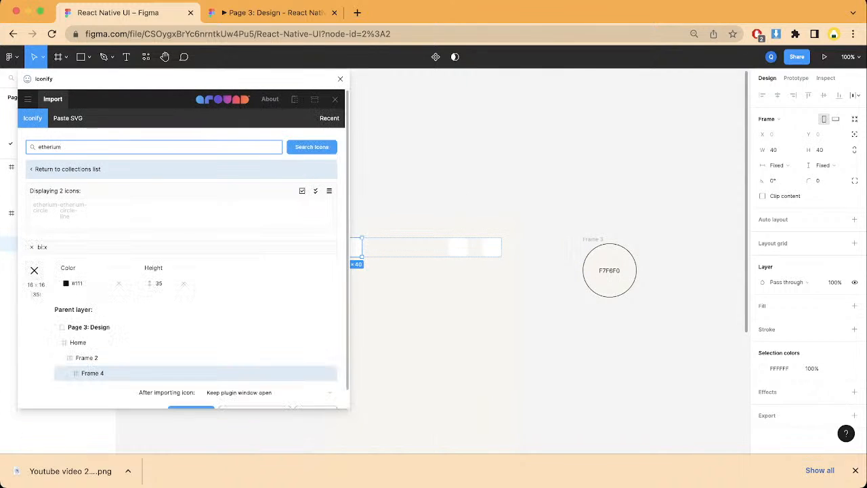
{"action": "key", "text": "BackSpace"}
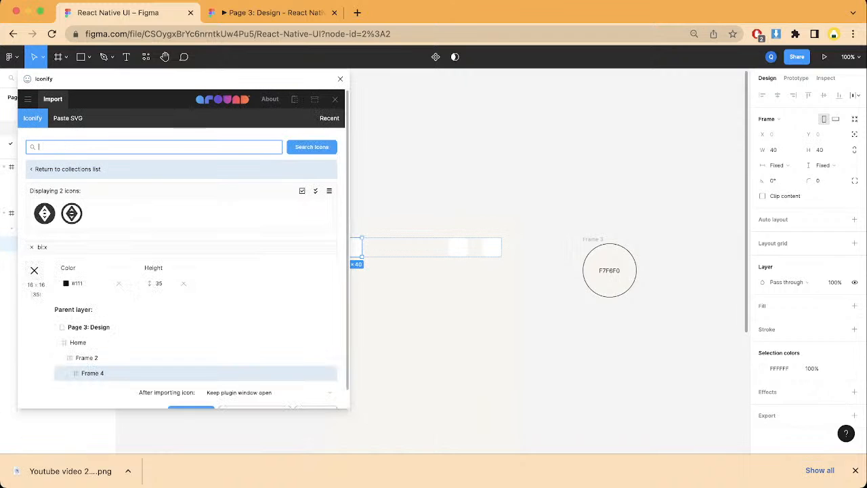
{"action": "type", "text": "bel"}
{"action": "key", "text": "BackSpace"}
{"action": "key", "text": "BackSpace"}
{"action": "key", "text": "BackSpace"}
{"action": "type", "text": "men"}
{"action": "key", "text": "Return"}
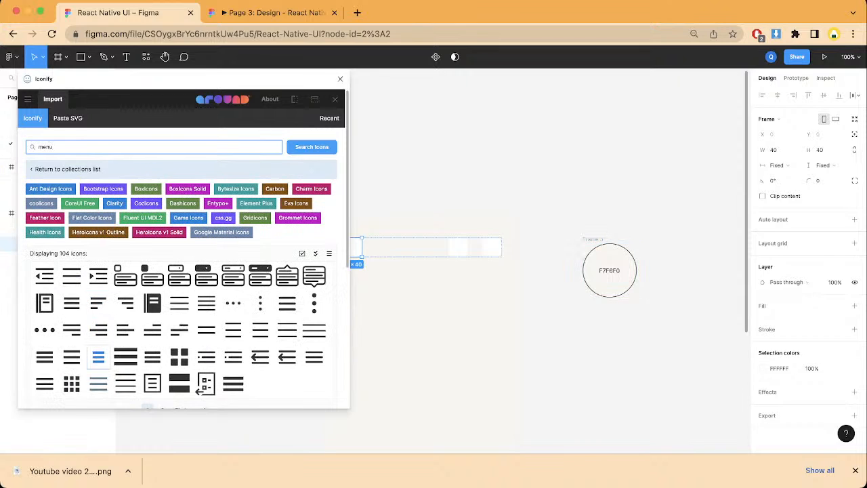
Step: Import the bx:menu-alt-left icon in #111 at height 35 into the first square's frame and close Iconify
{"action": "scroll", "coordinate": [98, 302], "scroll_direction": "down", "scroll_amount": 2}
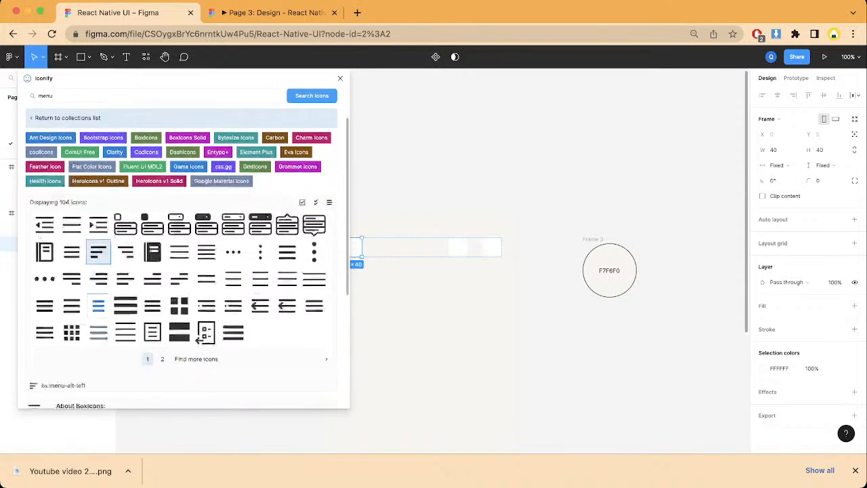
{"action": "scroll", "coordinate": [98, 306], "scroll_direction": "down", "scroll_amount": 3}
{"action": "left_click", "coordinate": [87, 263]}
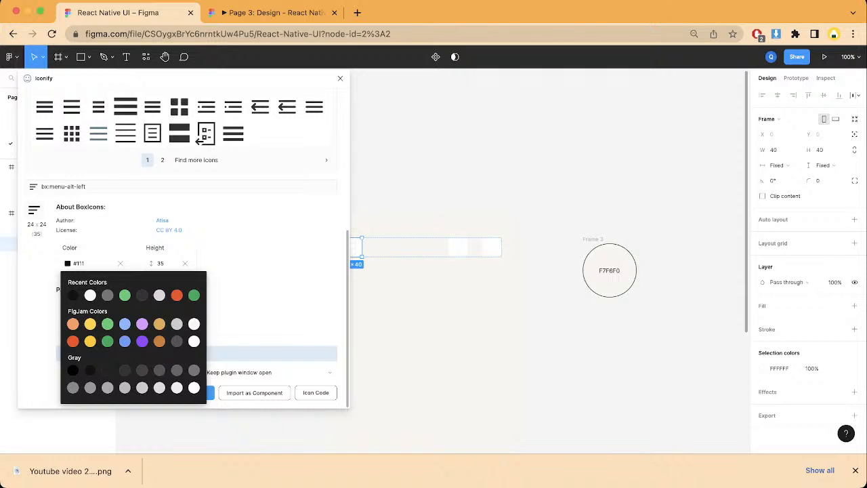
{"action": "key", "text": "Escape"}
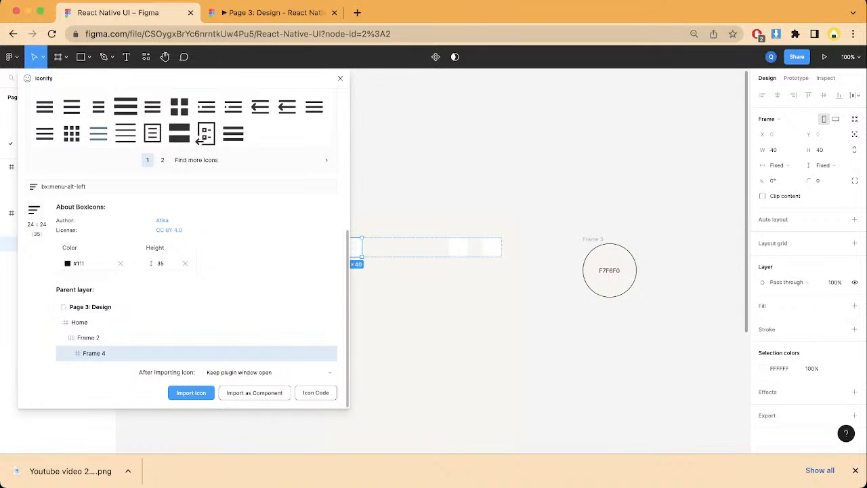
{"action": "left_click", "coordinate": [191, 392]}
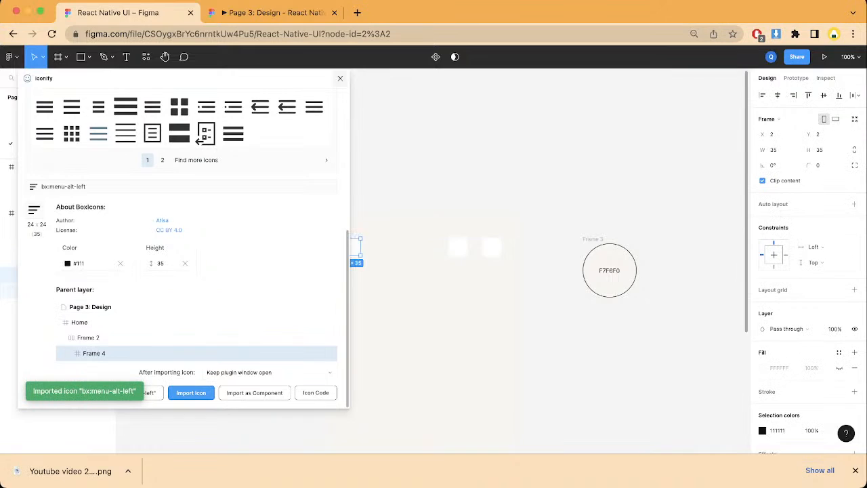
{"action": "left_click", "coordinate": [340, 79]}
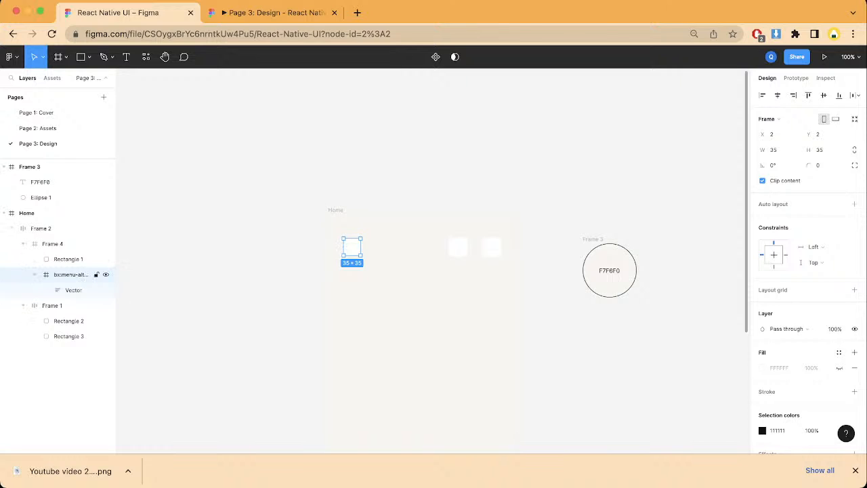
Step: Move the menu icon layer above Rectangle 1 and check the header in the prototype preview
{"action": "left_click_drag", "start_coordinate": [72, 274], "coordinate": [71, 248]}
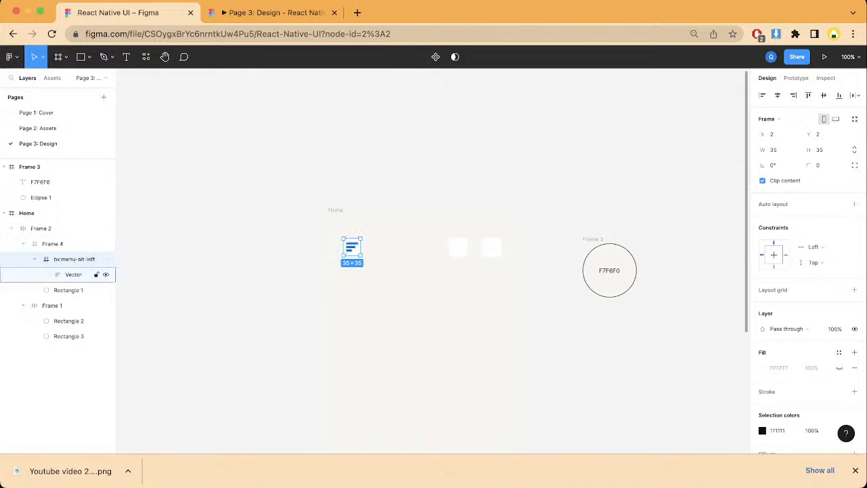
{"action": "left_click", "coordinate": [196, 265]}
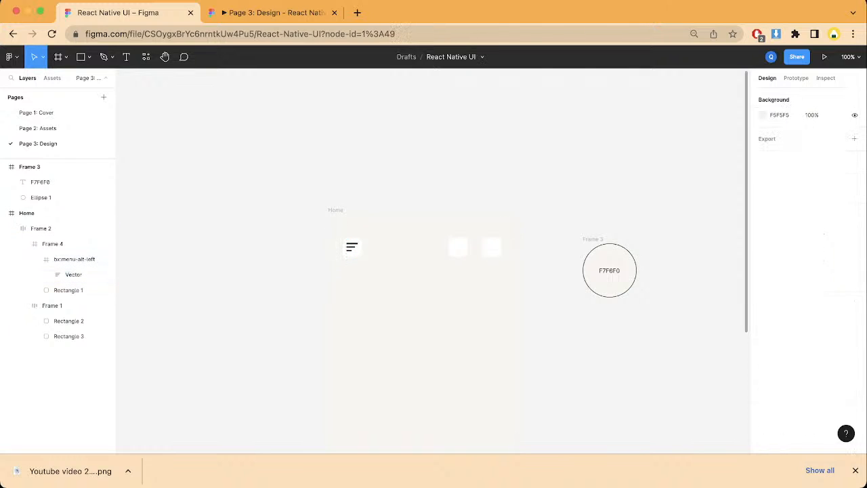
{"action": "scroll", "coordinate": [433, 261], "scroll_direction": "right", "scroll_amount": 3}
{"action": "left_click", "coordinate": [263, 12]}
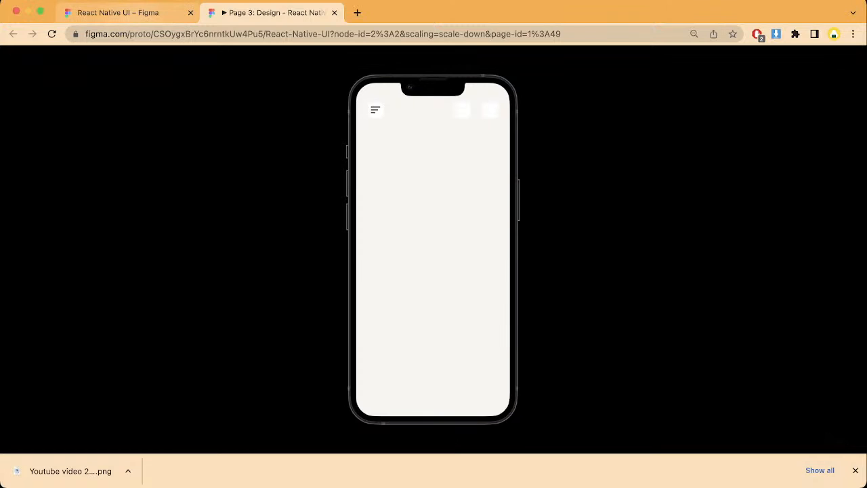
{"action": "left_click", "coordinate": [121, 13]}
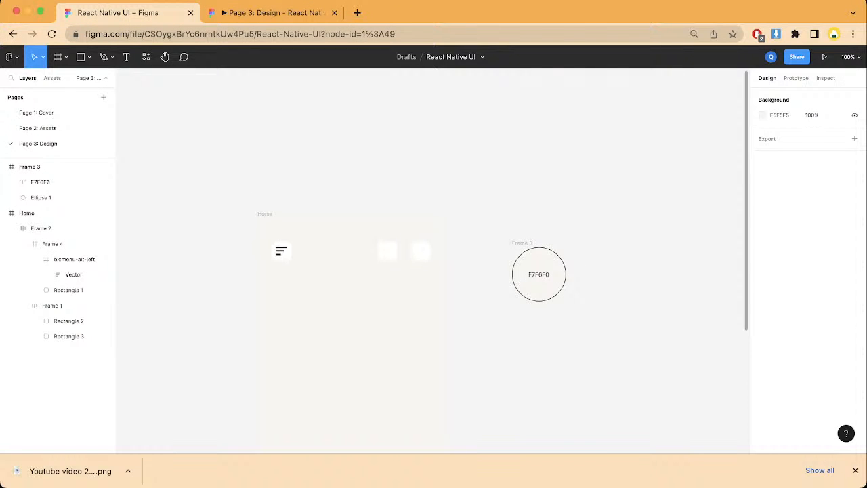
Step: Wrap the middle header square, Rectangle 2, in its own frame inside Frame 1
{"action": "double_click", "coordinate": [404, 251]}
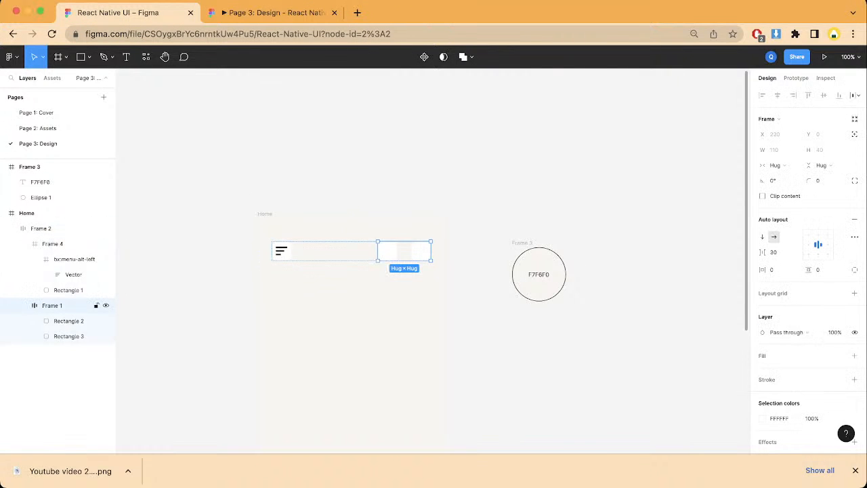
{"action": "double_click", "coordinate": [388, 251]}
{"action": "right_click", "coordinate": [390, 251]}
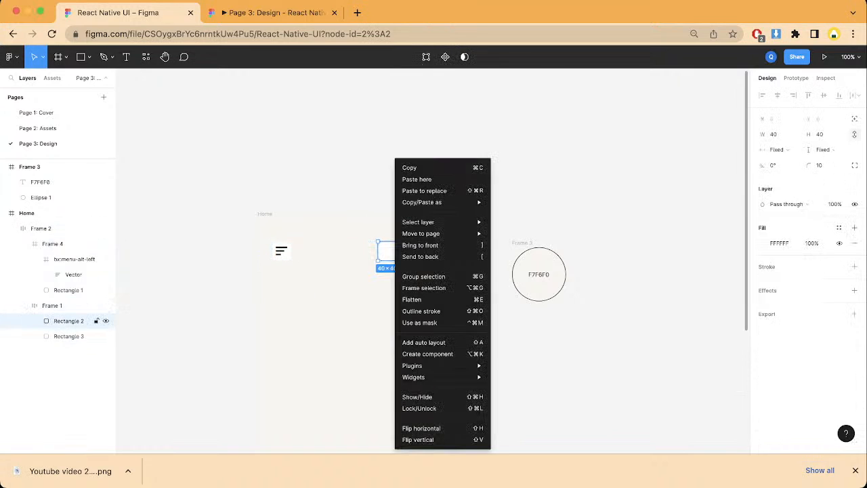
{"action": "left_click", "coordinate": [416, 286]}
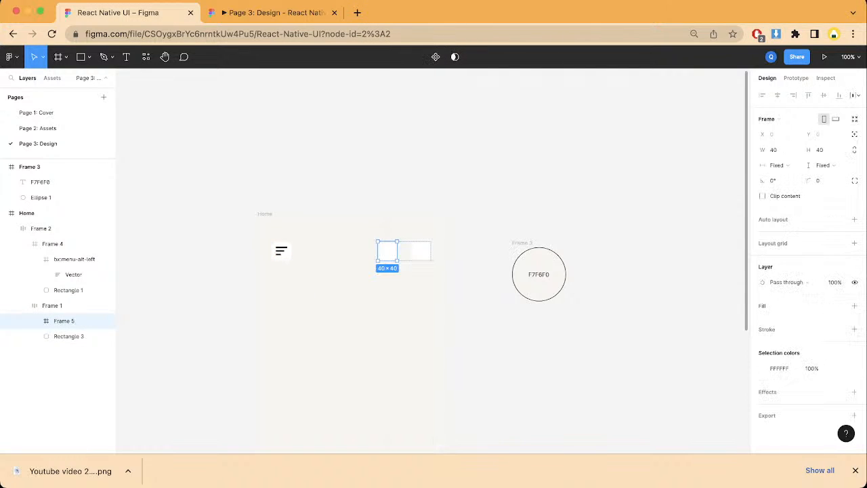
Step: Run the Iconify plugin for the frame around Rectangle 2 and search its icons for "option"
{"action": "scroll", "coordinate": [433, 258], "scroll_direction": "left", "scroll_amount": 3}
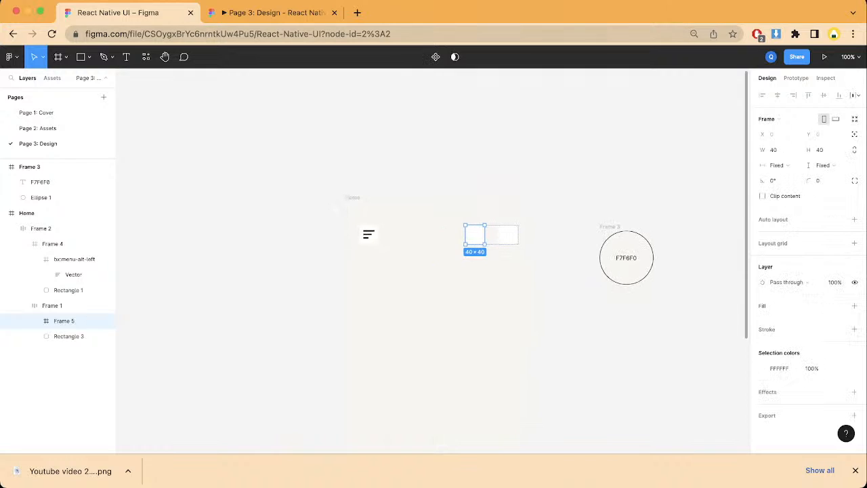
{"action": "right_click", "coordinate": [251, 223]}
{"action": "mouse_move", "coordinate": [285, 304]}
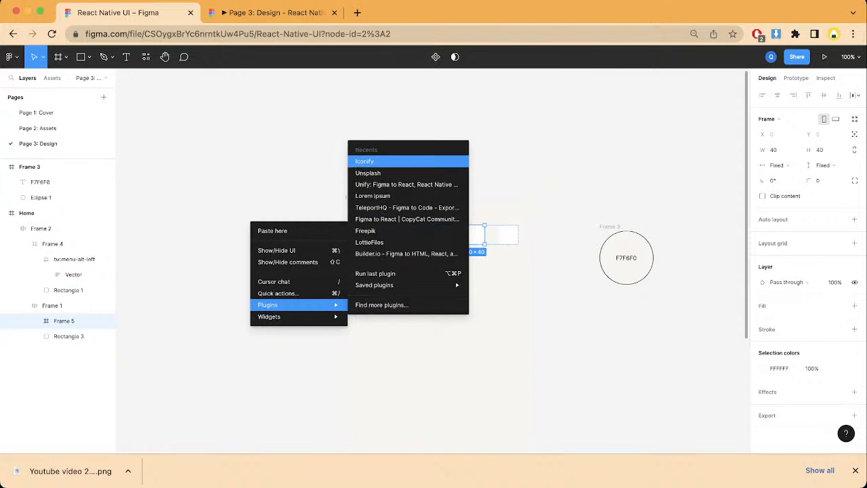
{"action": "left_click", "coordinate": [369, 161]}
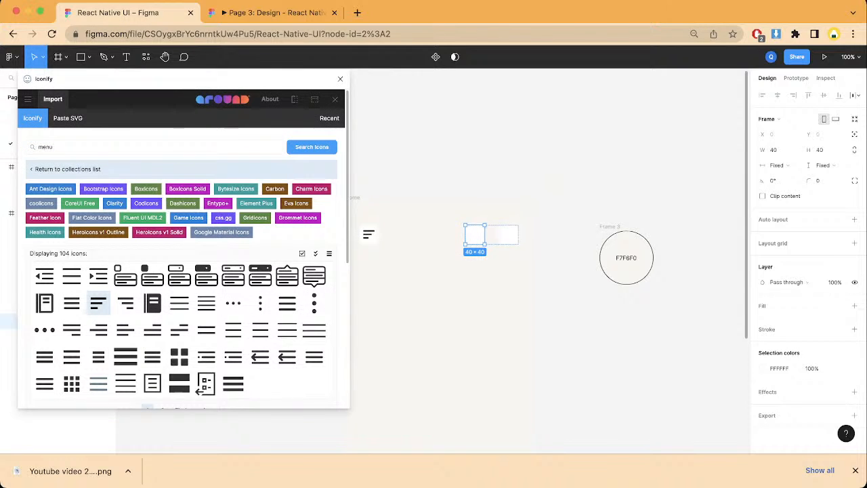
{"action": "key", "text": "BackSpace"}
{"action": "key", "text": "BackSpace"}
{"action": "key", "text": "BackSpace"}
{"action": "key", "text": "BackSpace"}
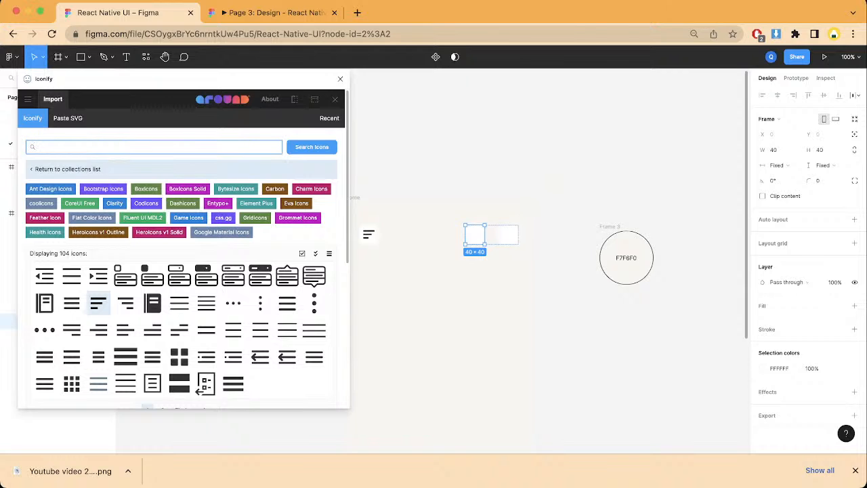
{"action": "type", "text": "option"}
{"action": "key", "text": "Return"}
Step: Import the fluent:options-16-filled icon in #111 at height 35 into the middle square's frame and close Iconify
{"action": "scroll", "coordinate": [98, 288], "scroll_direction": "down", "scroll_amount": 1}
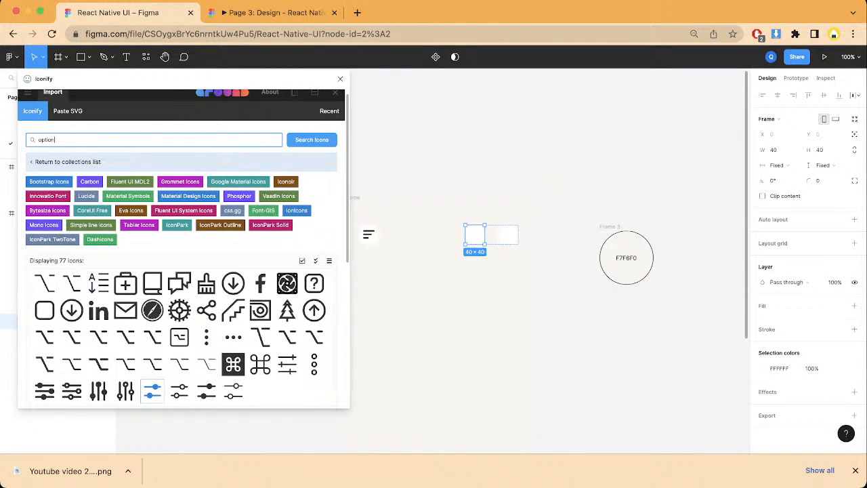
{"action": "left_click", "coordinate": [153, 390]}
{"action": "scroll", "coordinate": [153, 391], "scroll_direction": "down", "scroll_amount": 5}
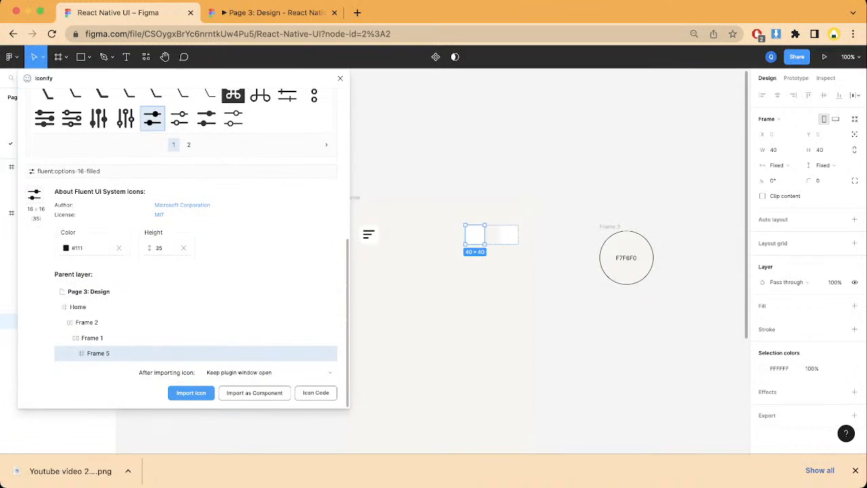
{"action": "left_click", "coordinate": [65, 248]}
{"action": "left_click", "coordinate": [66, 247]}
{"action": "left_click", "coordinate": [191, 392]}
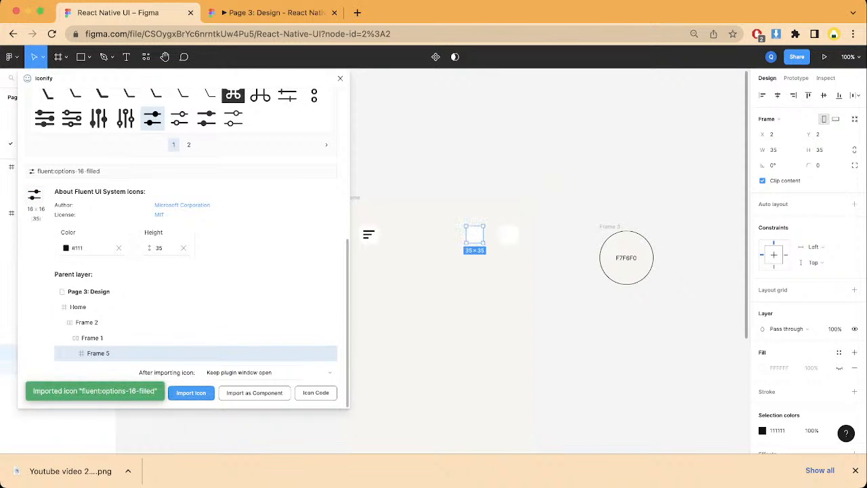
{"action": "left_click", "coordinate": [340, 78]}
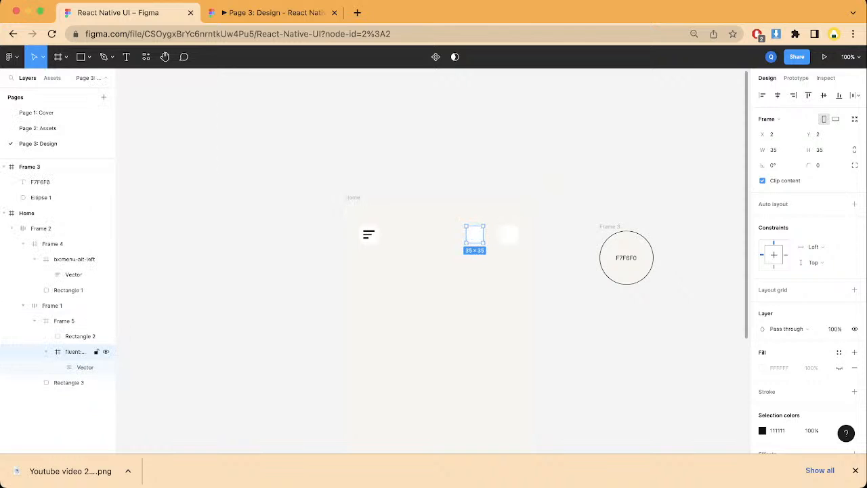
Step: Move the options icon layer above Rectangle 2 within its frame and clear the selection
{"action": "left_click_drag", "start_coordinate": [81, 351], "coordinate": [81, 332]}
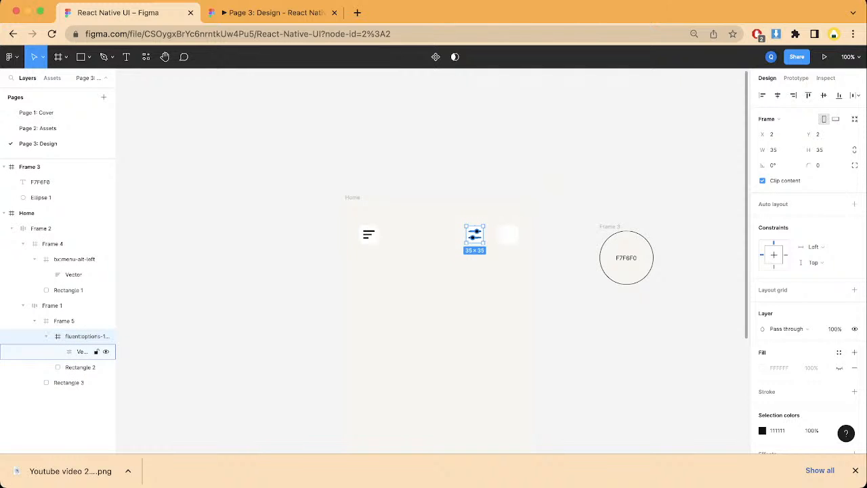
{"action": "left_click", "coordinate": [74, 366]}
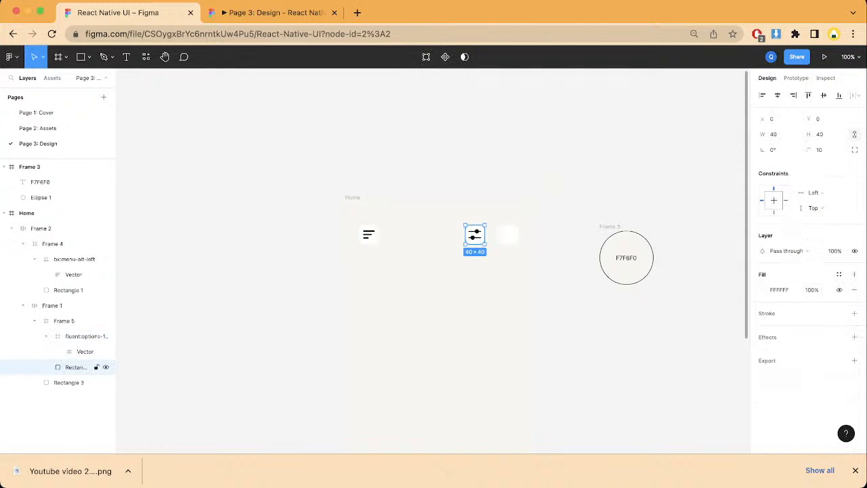
{"action": "key", "text": "Escape"}
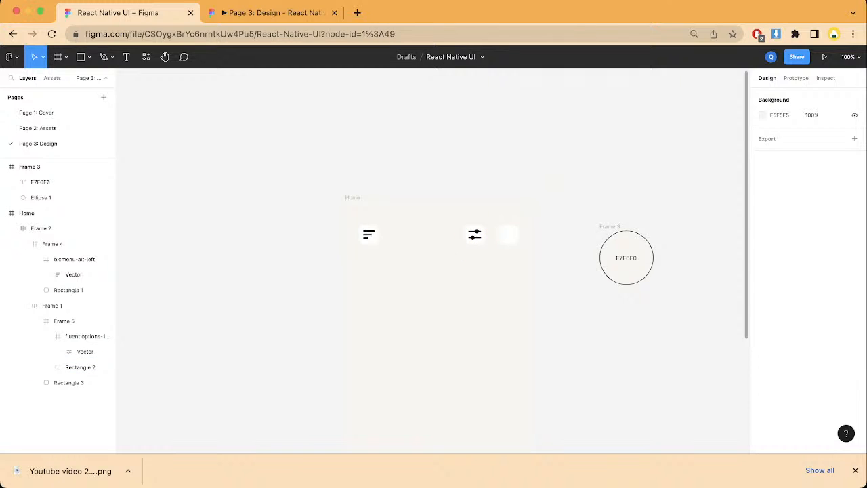
Step: Wrap the last header square, Rectangle 3, in its own frame inside Frame 1
{"action": "double_click", "coordinate": [491, 234]}
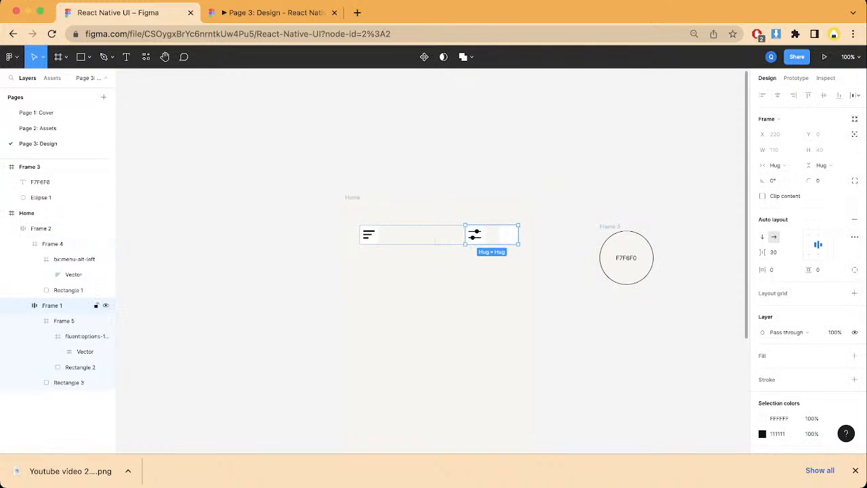
{"action": "double_click", "coordinate": [509, 234]}
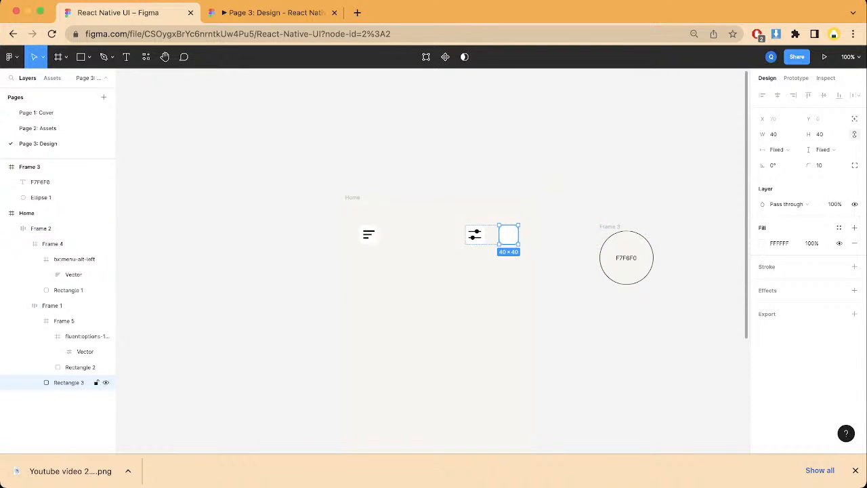
{"action": "right_click", "coordinate": [509, 235]}
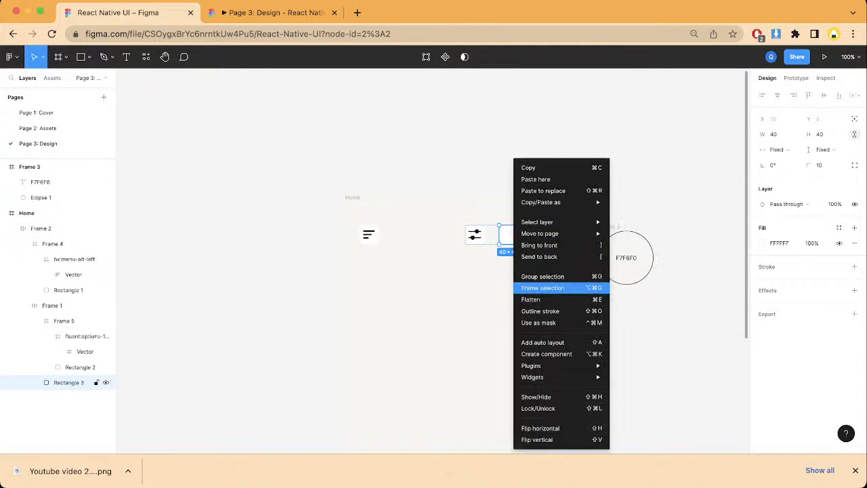
{"action": "left_click", "coordinate": [542, 287]}
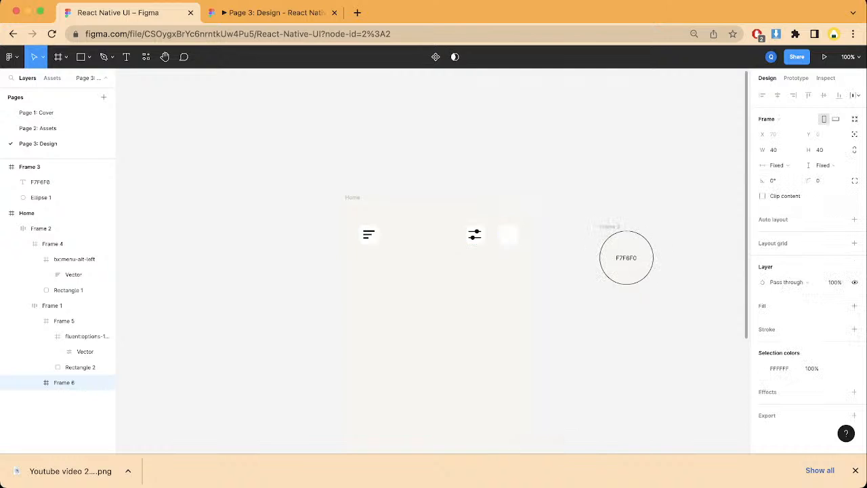
Step: Run the Iconify plugin for the frame around Rectangle 3 and search its icons for "scan"
{"action": "right_click", "coordinate": [509, 234]}
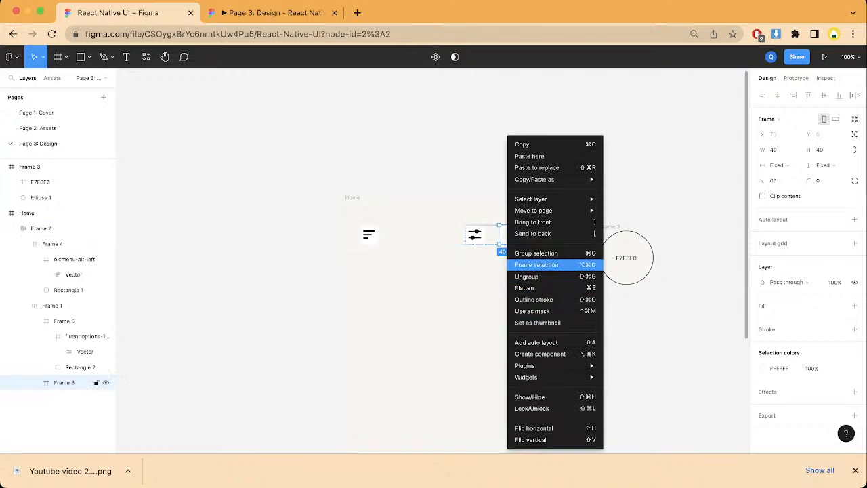
{"action": "mouse_move", "coordinate": [534, 365]}
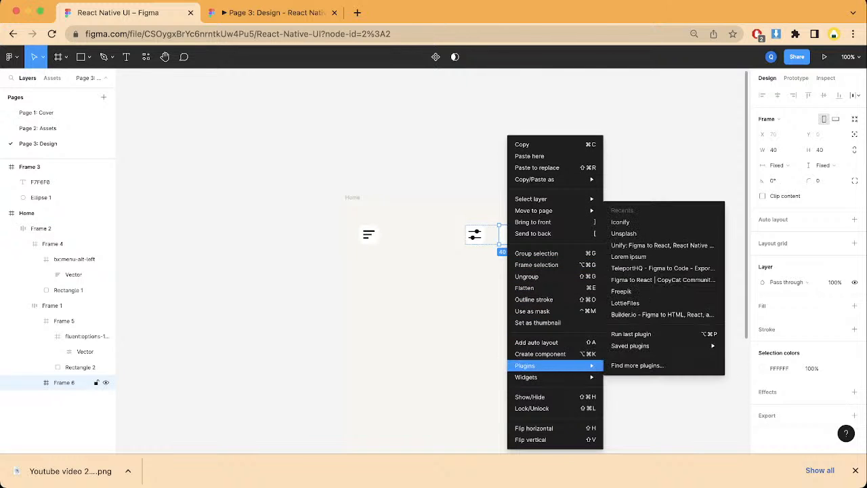
{"action": "left_click", "coordinate": [619, 221]}
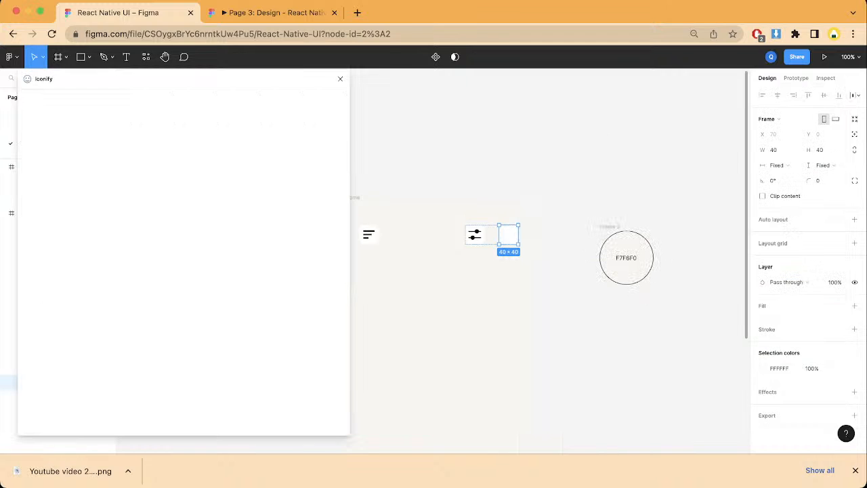
{"action": "key", "text": "super+a"}
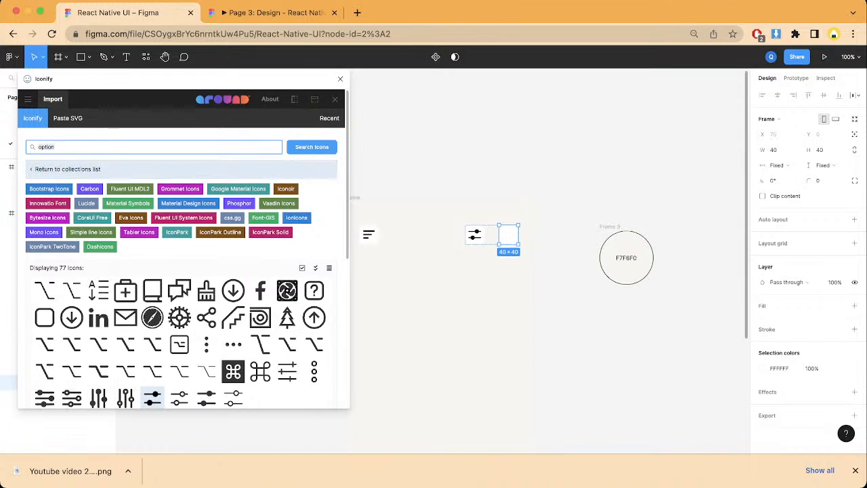
{"action": "key", "text": "BackSpace"}
{"action": "type", "text": "scan"}
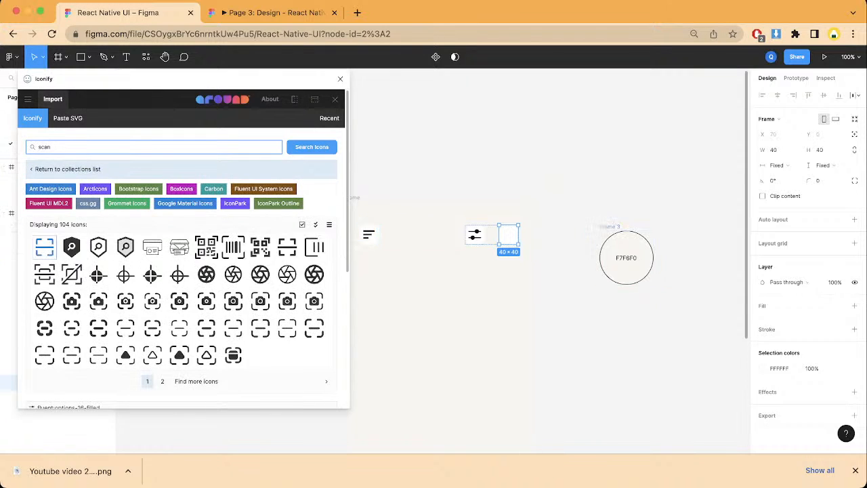
Step: Import the ant-design:scan-outlined icon in #111 at height 35 into Frame 6 and close Iconify
{"action": "left_click", "coordinate": [44, 246]}
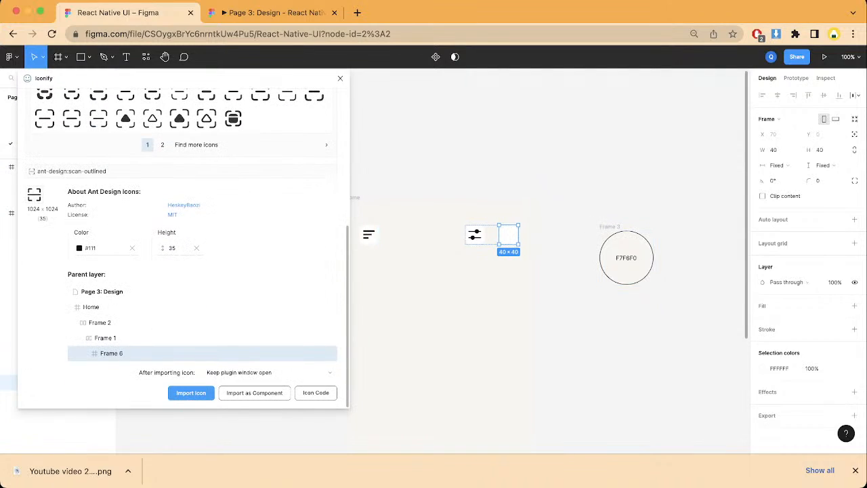
{"action": "left_click", "coordinate": [79, 247]}
{"action": "left_click", "coordinate": [85, 280]}
{"action": "left_click", "coordinate": [79, 247]}
{"action": "left_click", "coordinate": [84, 279]}
{"action": "left_click", "coordinate": [191, 393]}
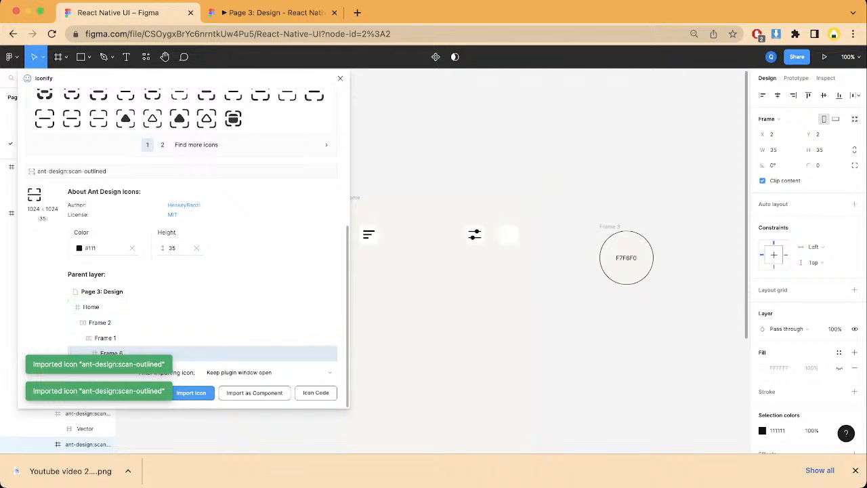
{"action": "left_click", "coordinate": [340, 78]}
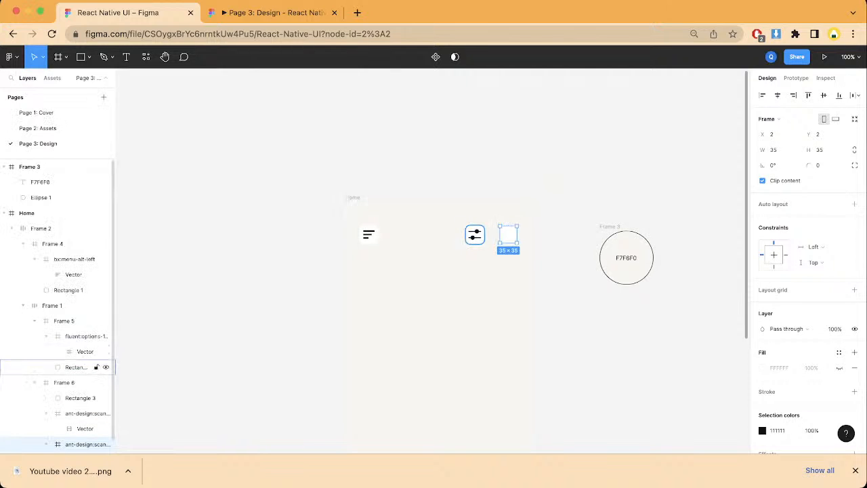
Step: Move one scan icon layer above Rectangle 3 in Frame 6 and delete the duplicate scan icon below it
{"action": "scroll", "coordinate": [81, 406], "scroll_direction": "down", "scroll_amount": 1}
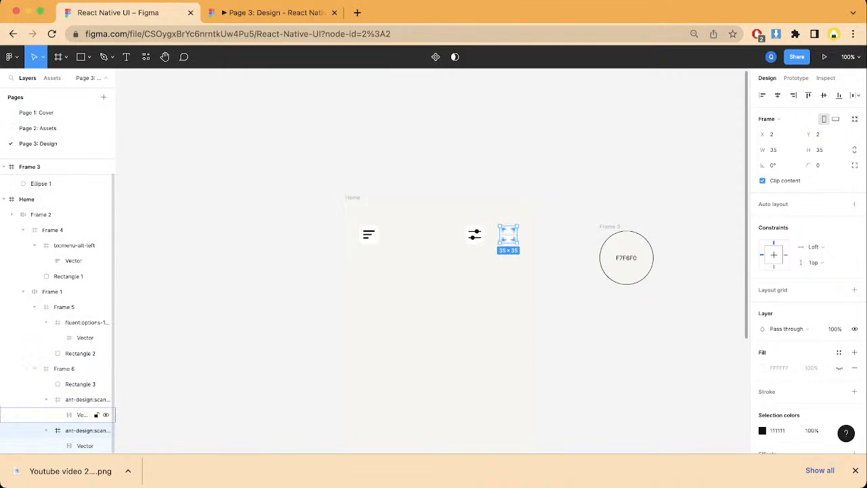
{"action": "left_click_drag", "start_coordinate": [84, 399], "coordinate": [85, 382]}
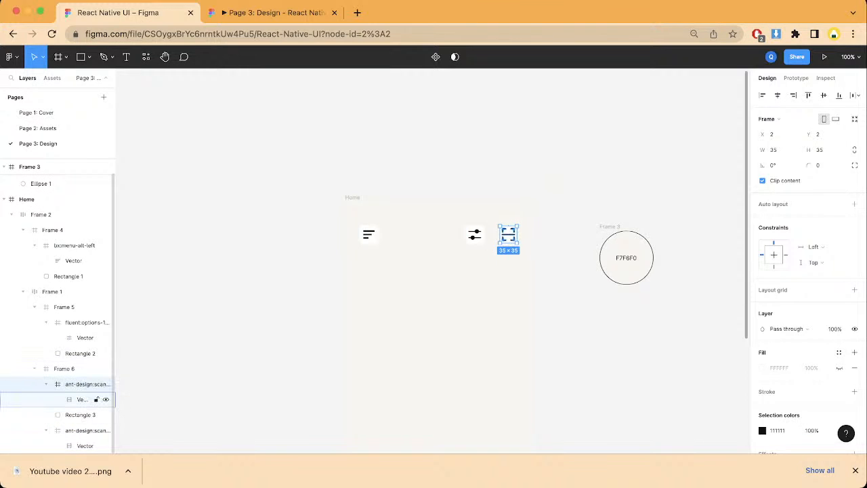
{"action": "left_click", "coordinate": [85, 430]}
{"action": "key", "text": "Delete"}
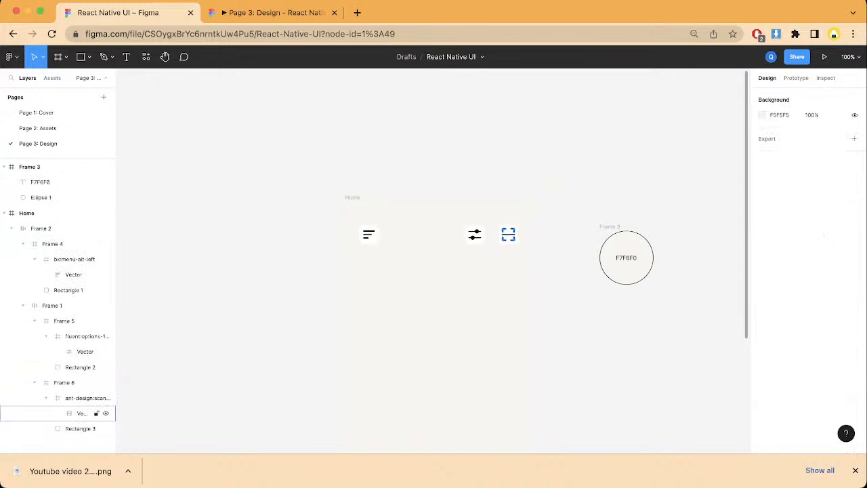
Step: Check the Home screen's header icons in the prototype preview and return to the design file
{"action": "left_click", "coordinate": [41, 213]}
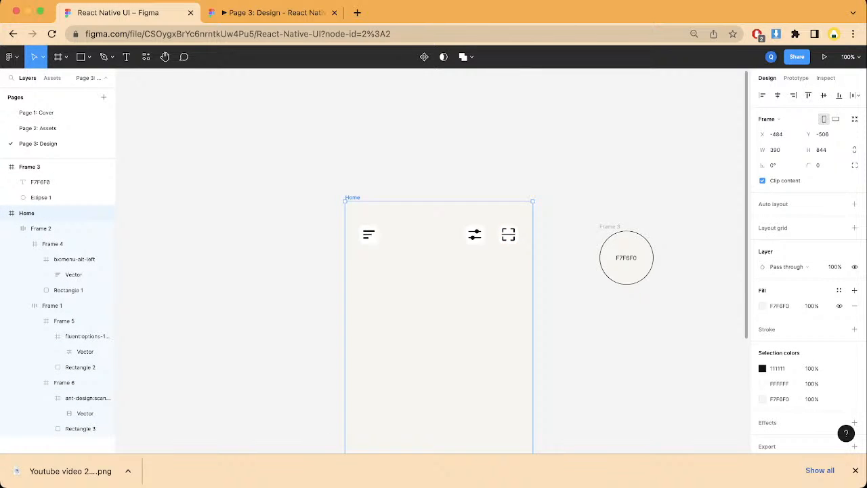
{"action": "left_click", "coordinate": [273, 13]}
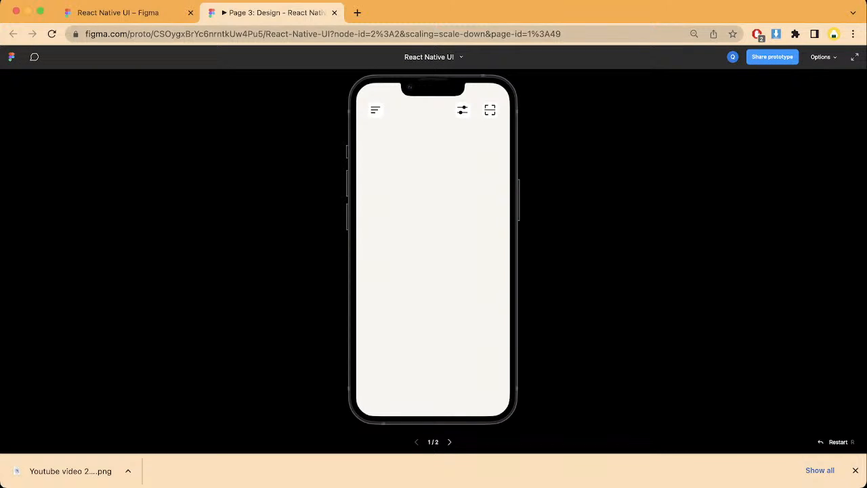
{"action": "left_click", "coordinate": [118, 12]}
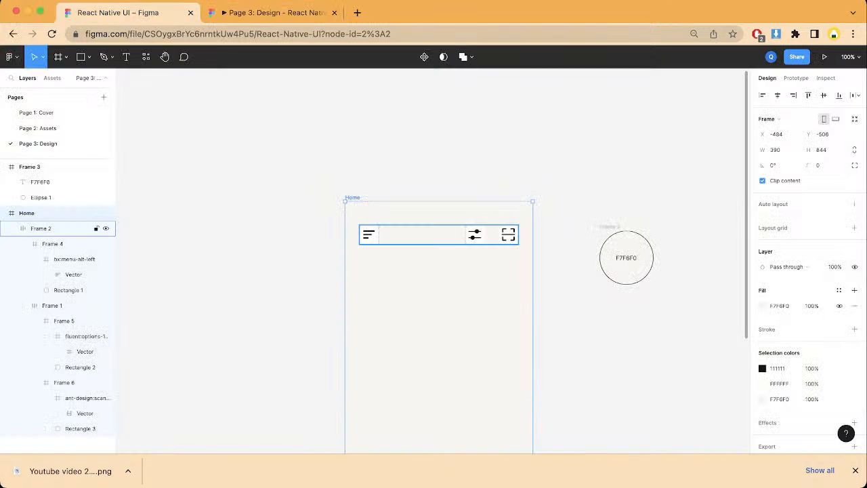
{"action": "left_click", "coordinate": [52, 243]}
{"action": "left_click", "coordinate": [75, 260]}
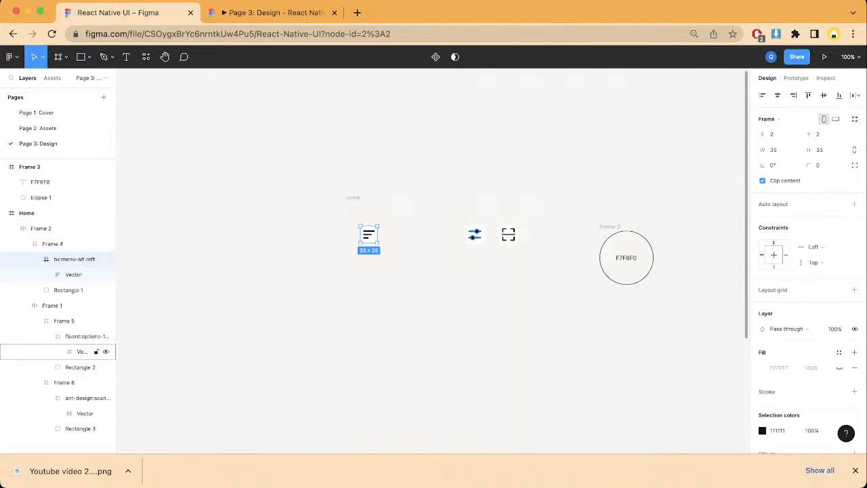
{"action": "left_click", "coordinate": [81, 351]}
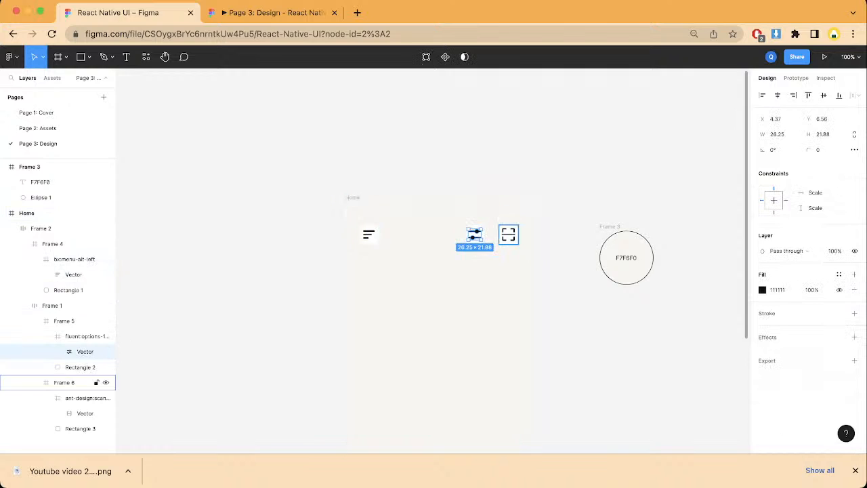
{"action": "double_click", "coordinate": [507, 235]}
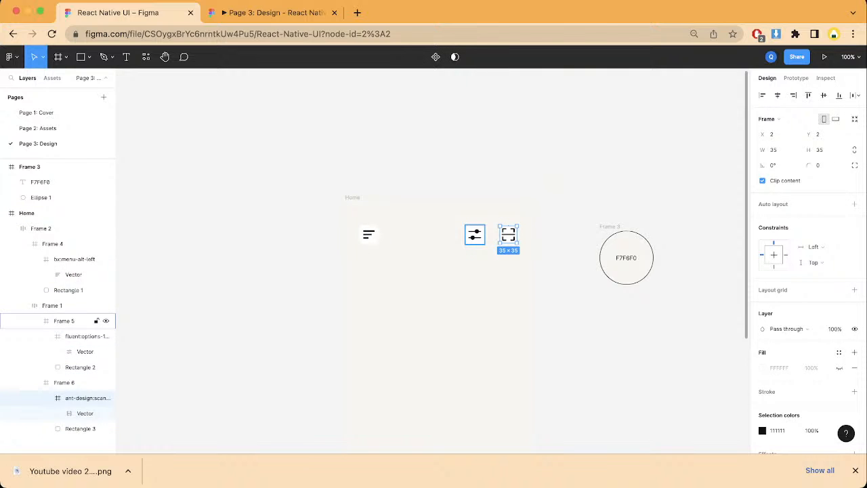
{"action": "left_click", "coordinate": [87, 336], "text": "shift"}
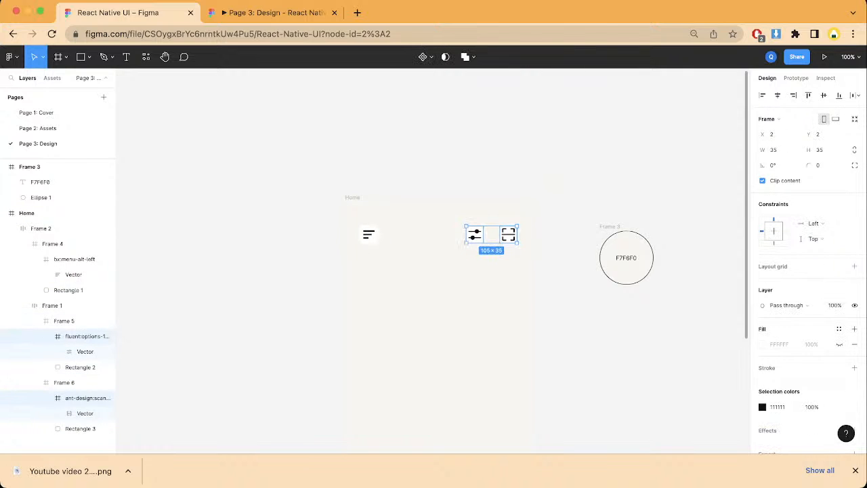
{"action": "key", "text": "Escape"}
Step: Resize the scan icon to 25 × 25 with locked proportions and reposition it at X 8, Y 8 within its white square
{"action": "double_click", "coordinate": [508, 234]}
{"action": "double_click", "coordinate": [508, 235]}
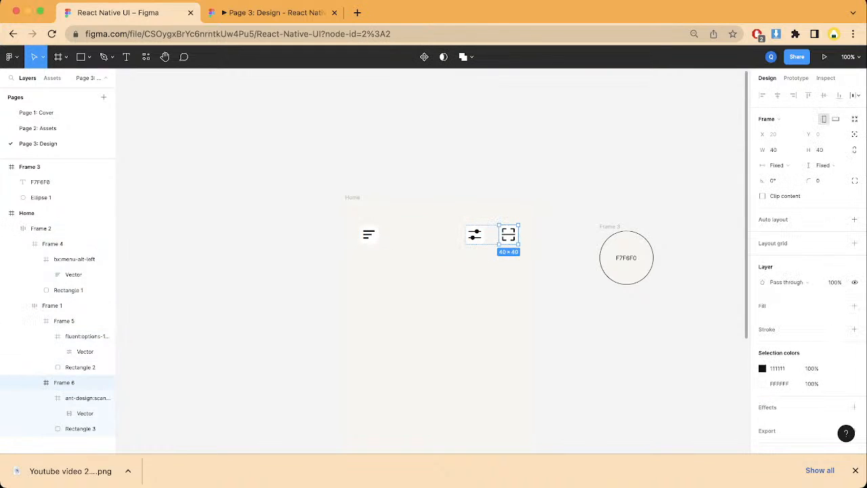
{"action": "double_click", "coordinate": [508, 234]}
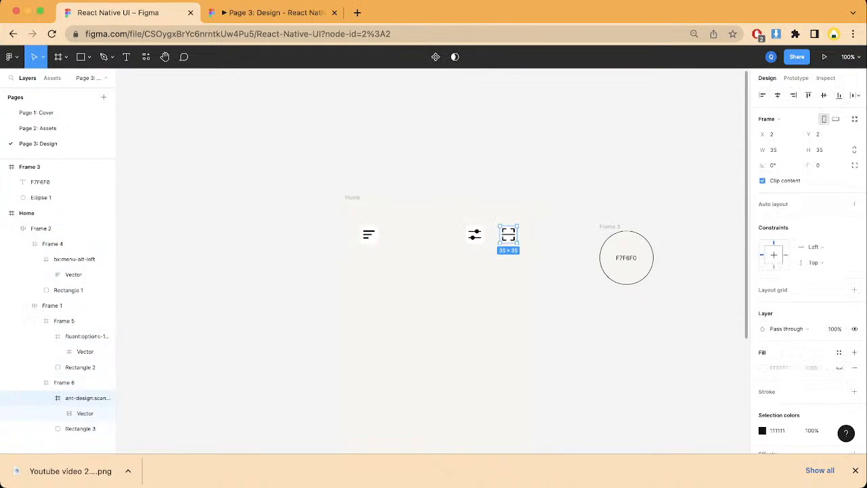
{"action": "left_click", "coordinate": [772, 150]}
{"action": "left_click", "coordinate": [854, 149]}
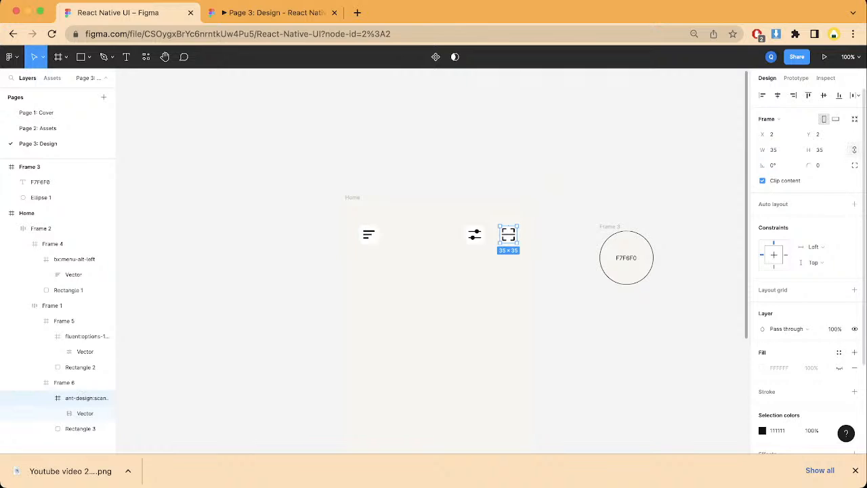
{"action": "left_click", "coordinate": [819, 150]}
{"action": "type", "text": "25"}
{"action": "key", "text": "Return"}
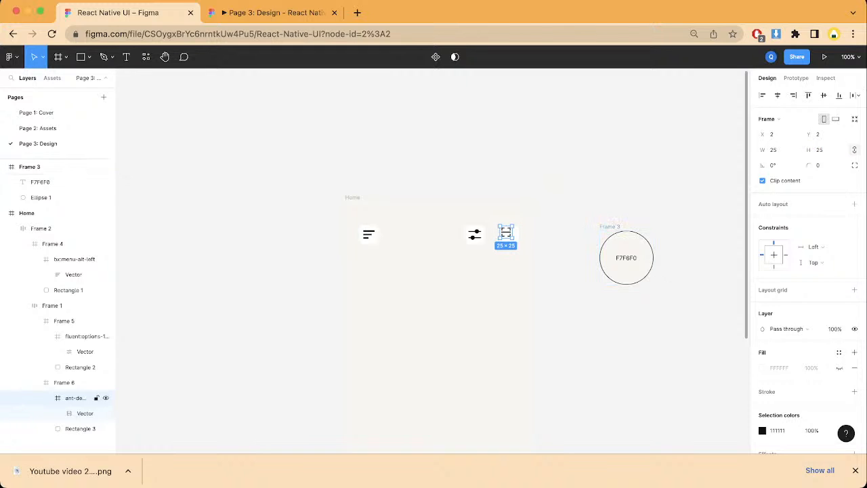
{"action": "left_click_drag", "start_coordinate": [506, 232], "coordinate": [509, 235]}
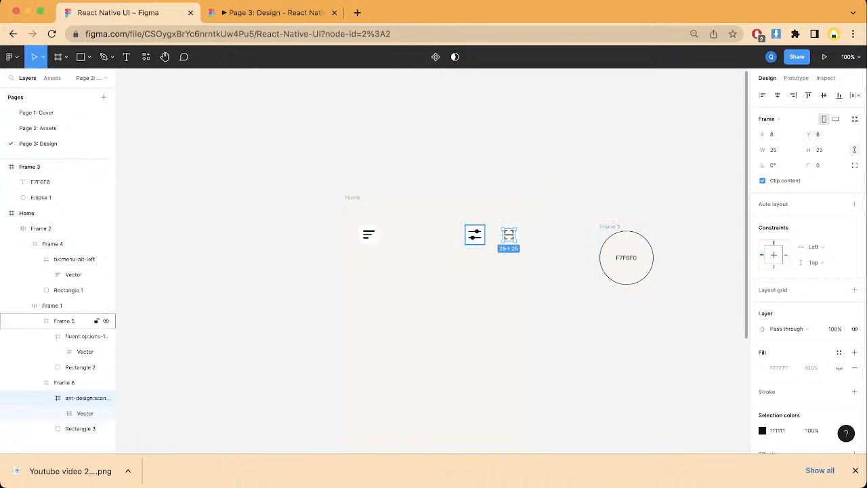
Step: Resize the options icon to 25 × 25 with locked proportions and reposition it at X 8, Y 8 within its square
{"action": "left_click", "coordinate": [84, 336]}
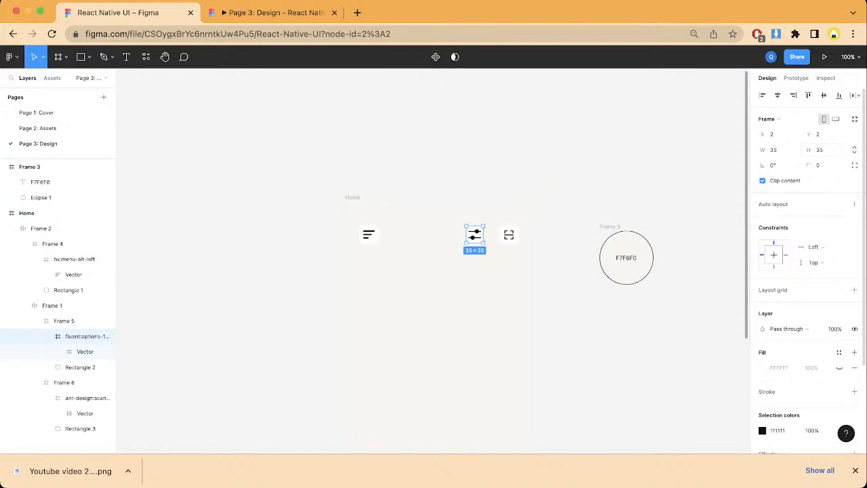
{"action": "left_click", "coordinate": [820, 150]}
{"action": "type", "text": "25"}
{"action": "key", "text": "Return"}
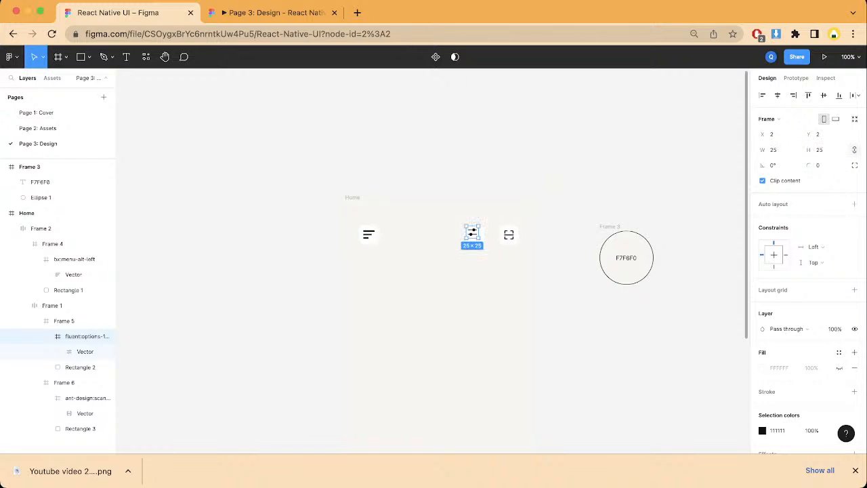
{"action": "left_click_drag", "start_coordinate": [470, 231], "coordinate": [474, 235]}
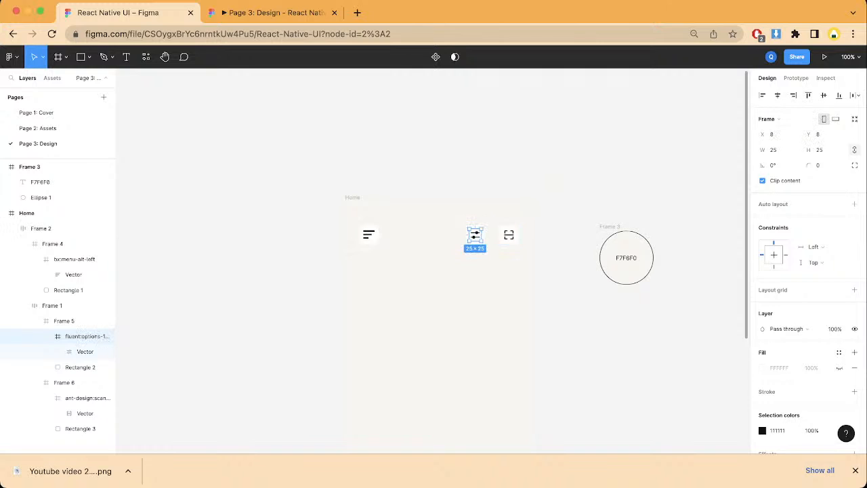
Step: Resize the menu icon to 25 × 25 with locked proportions and center it horizontally and vertically in Frame 4, clearing the selection
{"action": "left_click", "coordinate": [75, 243]}
{"action": "left_click", "coordinate": [92, 260]}
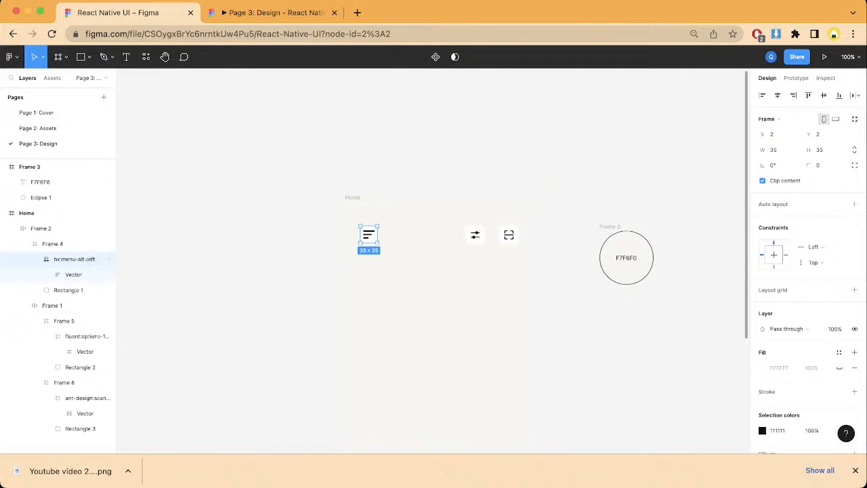
{"action": "left_click", "coordinate": [820, 149]}
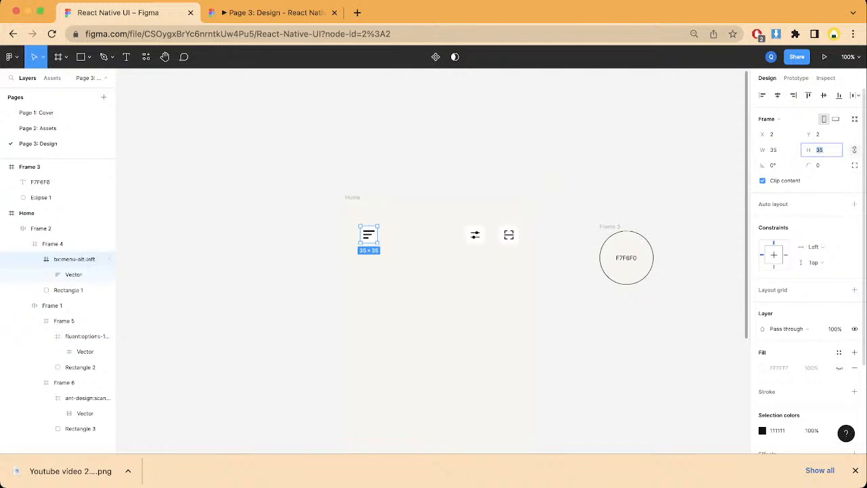
{"action": "type", "text": "25"}
{"action": "key", "text": "Return"}
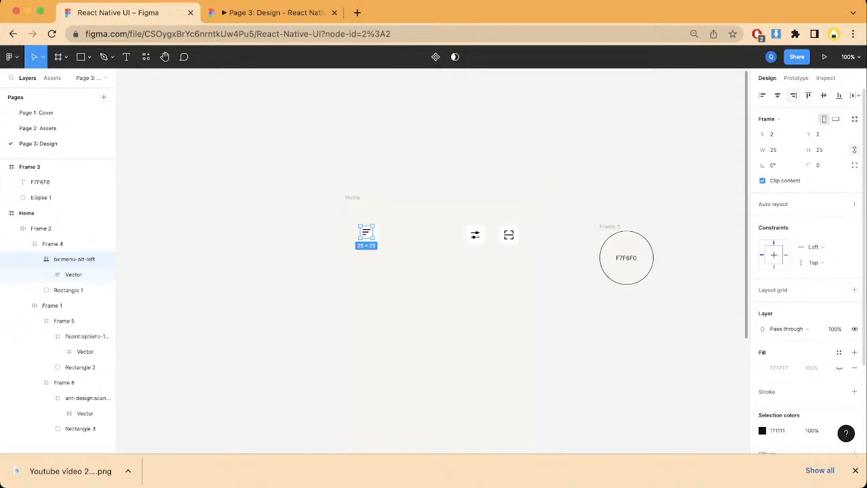
{"action": "left_click", "coordinate": [778, 95]}
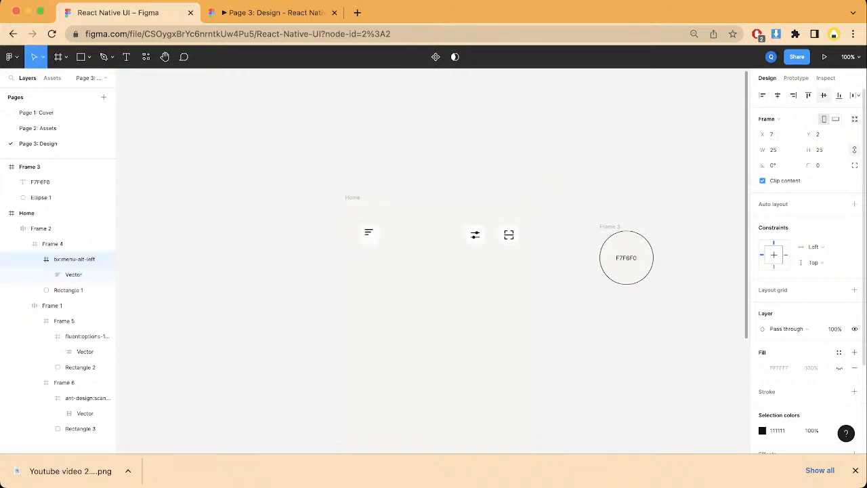
{"action": "left_click", "coordinate": [823, 96]}
{"action": "key", "text": "Escape"}
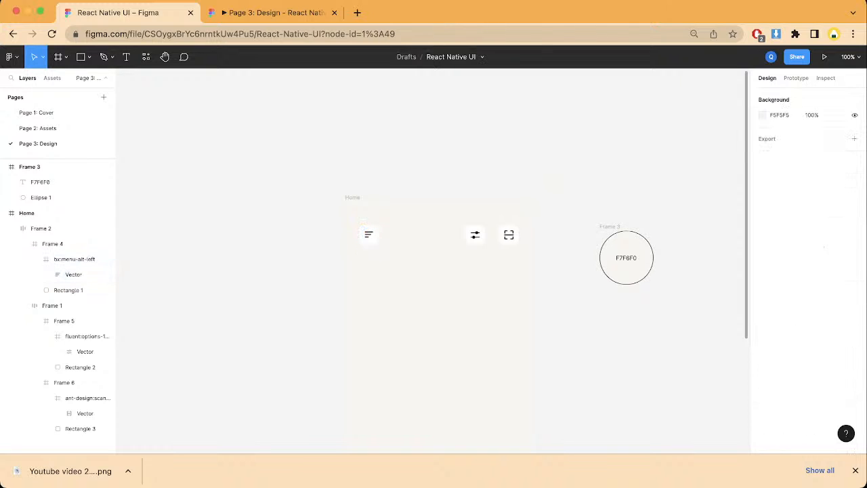
Step: Check the resized header icons in the prototype preview and return to the design file
{"action": "left_click", "coordinate": [273, 13]}
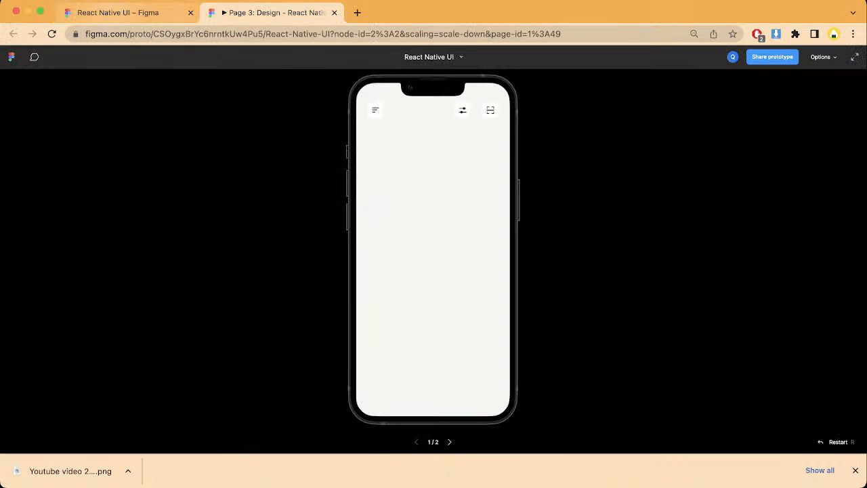
{"action": "left_click", "coordinate": [119, 12]}
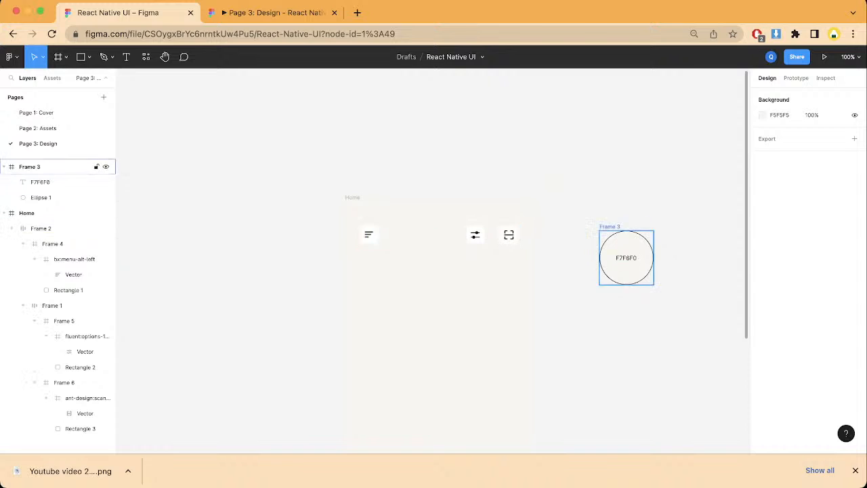
Step: Collapse Frame 2's nested layers in the Home frame and clear the selection
{"action": "left_click", "coordinate": [40, 228]}
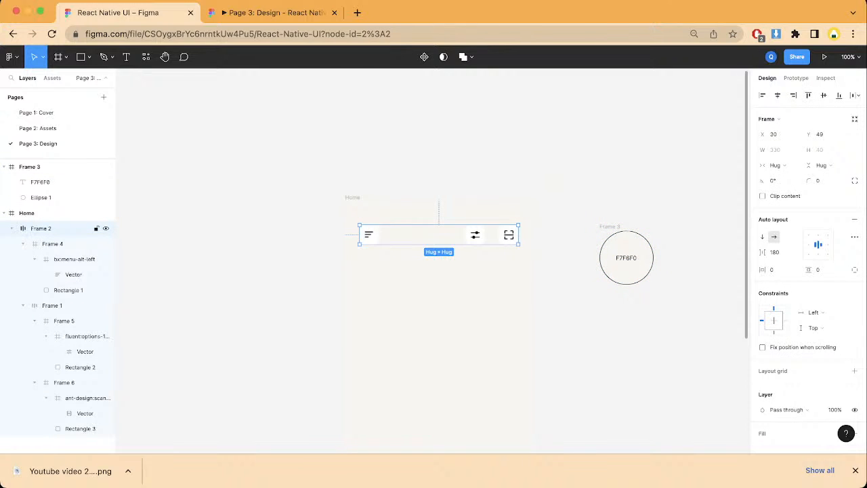
{"action": "left_click", "coordinate": [4, 213]}
{"action": "left_click", "coordinate": [5, 213]}
{"action": "left_click", "coordinate": [11, 228]}
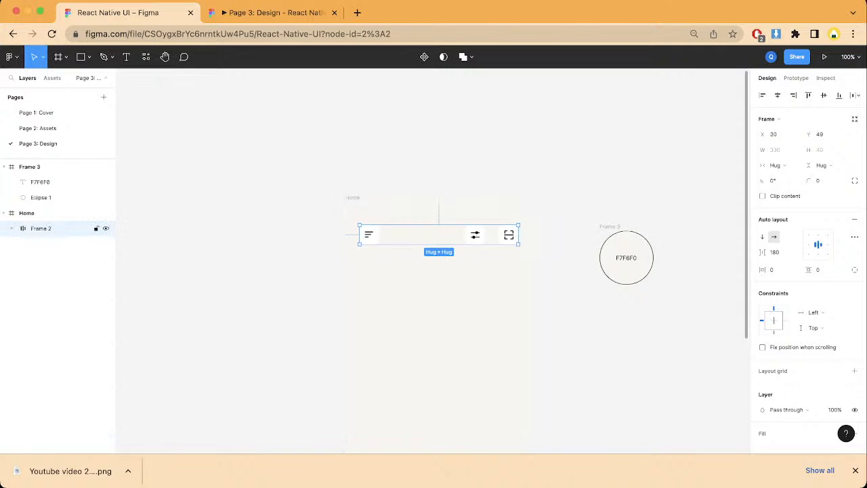
{"action": "scroll", "coordinate": [433, 260], "scroll_direction": "down", "scroll_amount": 2}
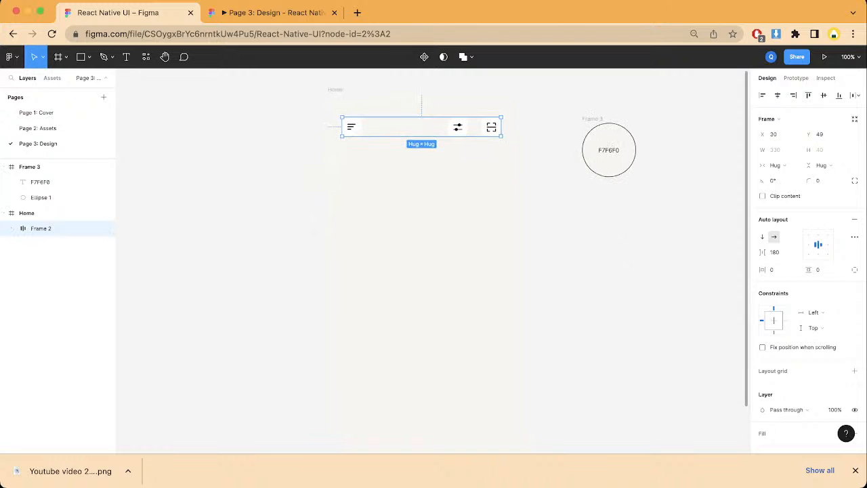
{"action": "key", "text": "Escape"}
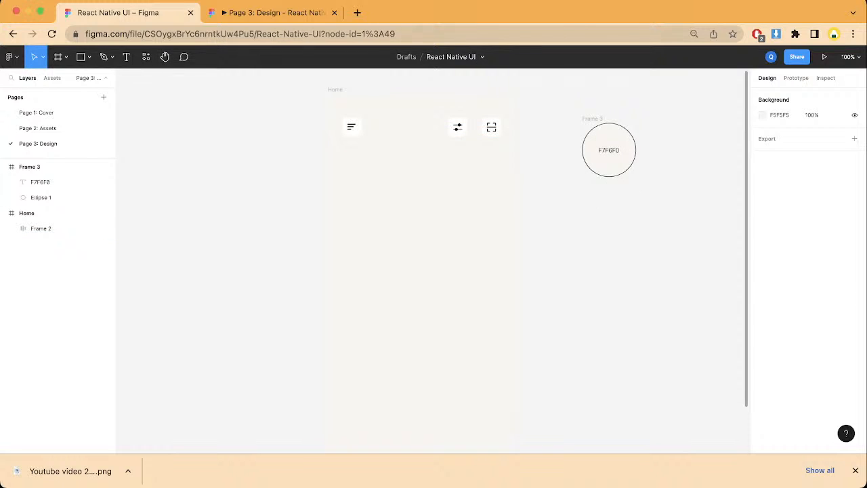
Step: Add a "Current Balance" text label below the header icons on the Home screen
{"action": "key", "text": "t"}
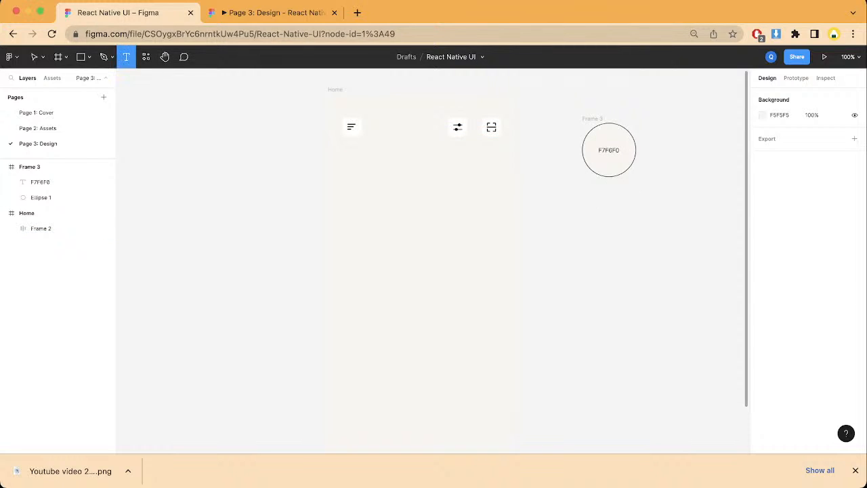
{"action": "left_click", "coordinate": [380, 166]}
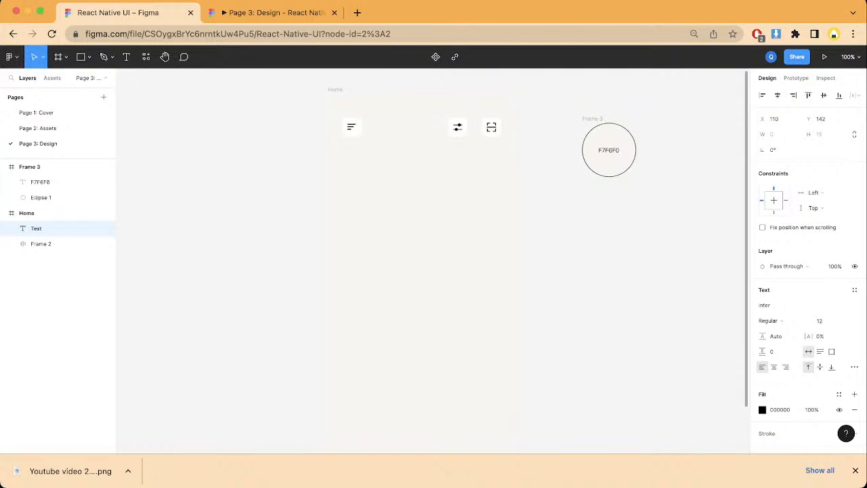
{"action": "type", "text": "Current Balance"}
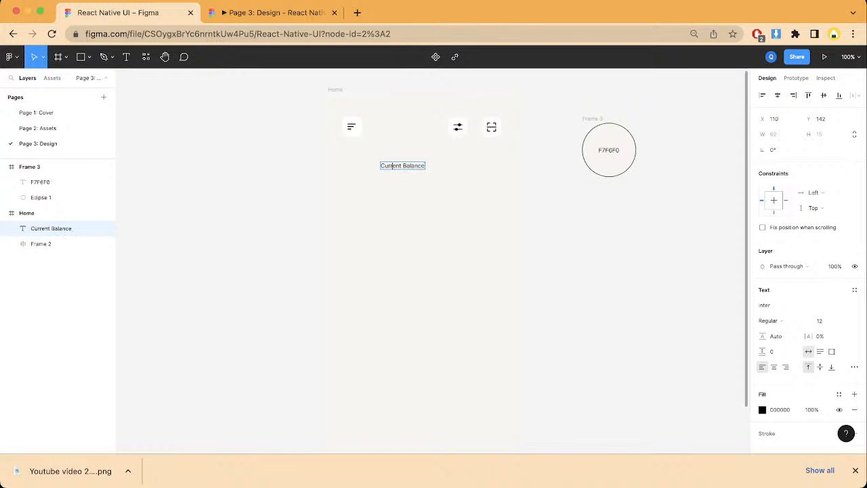
Step: Set the Current Balance label to Medium weight, size 16, and center it horizontally in the Home frame
{"action": "left_click_drag", "start_coordinate": [381, 165], "coordinate": [426, 166]}
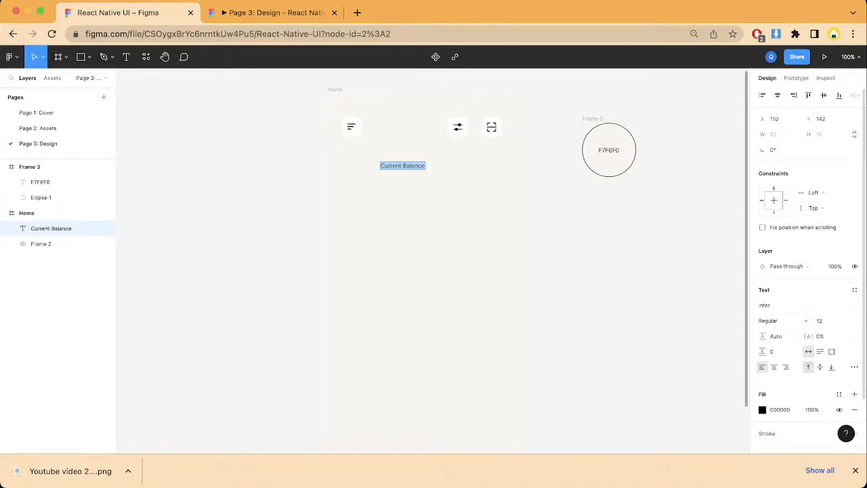
{"action": "left_click", "coordinate": [779, 320]}
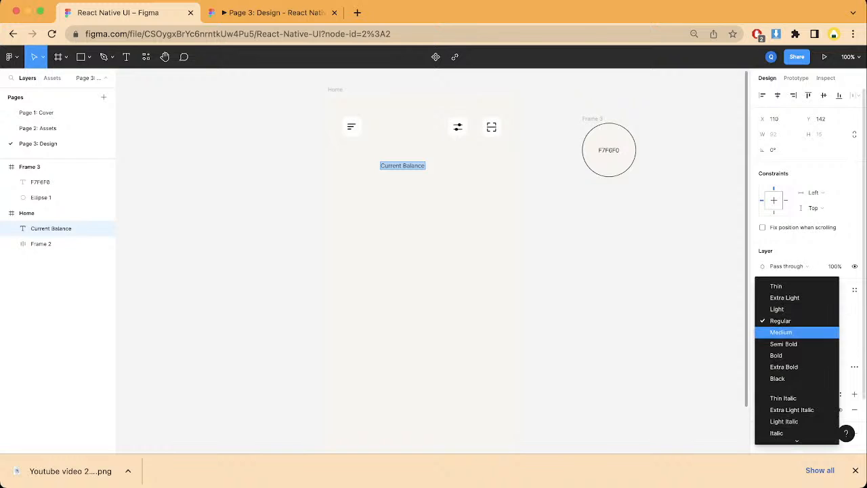
{"action": "left_click", "coordinate": [778, 332]}
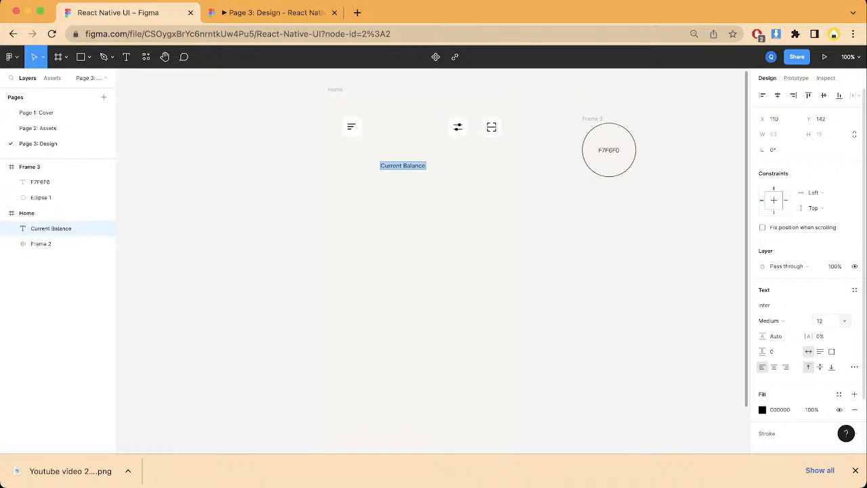
{"action": "left_click", "coordinate": [845, 321]}
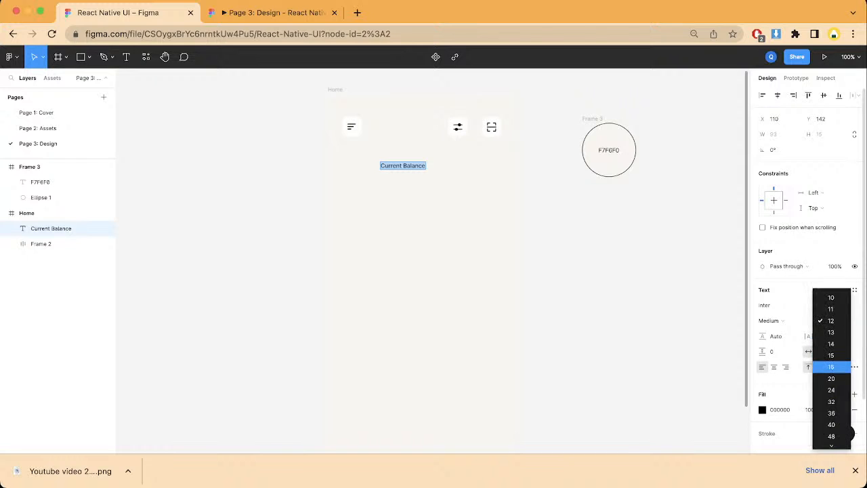
{"action": "left_click", "coordinate": [830, 366]}
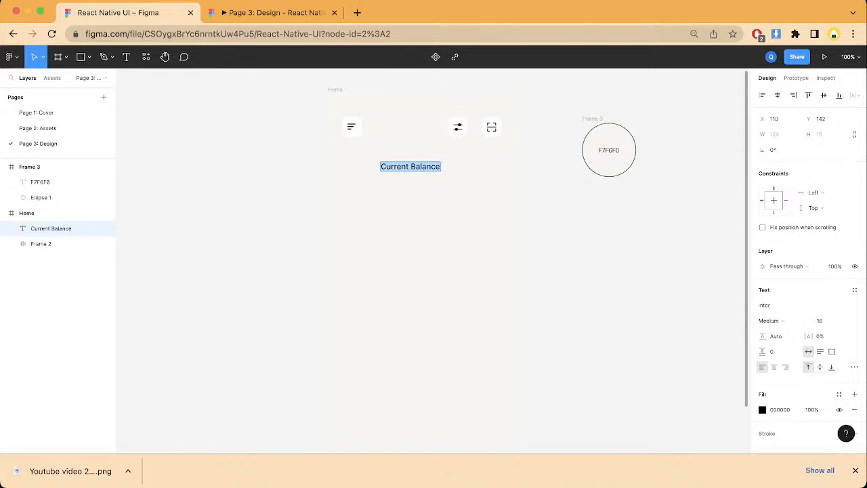
{"action": "left_click", "coordinate": [777, 94]}
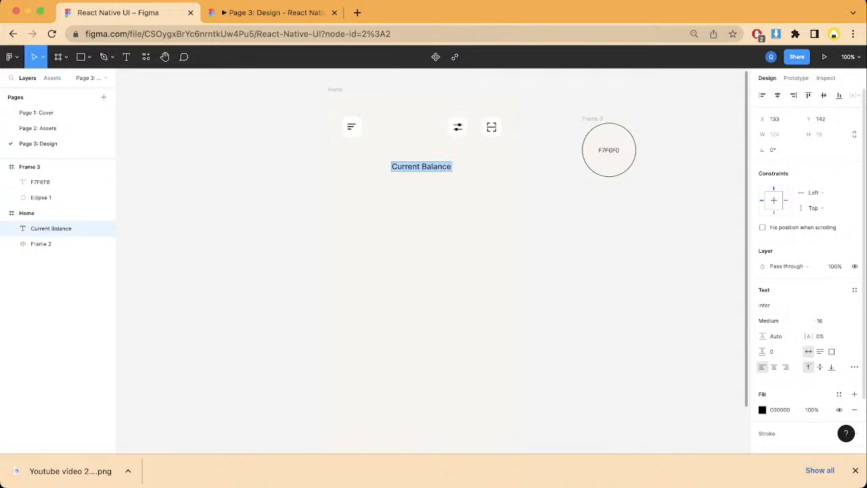
Step: Change the Current Balance label's fill color to the gray 7C7C7C
{"action": "left_click", "coordinate": [762, 410]}
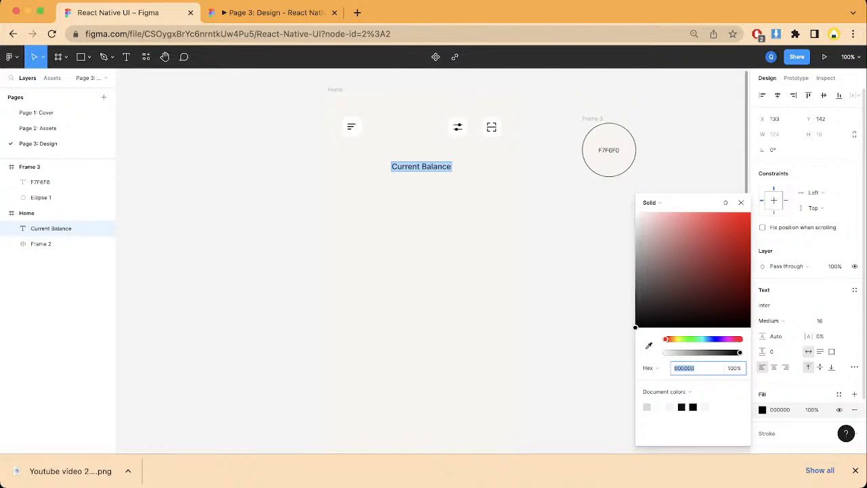
{"action": "type", "text": "D9D9D9"}
{"action": "key", "text": "Return"}
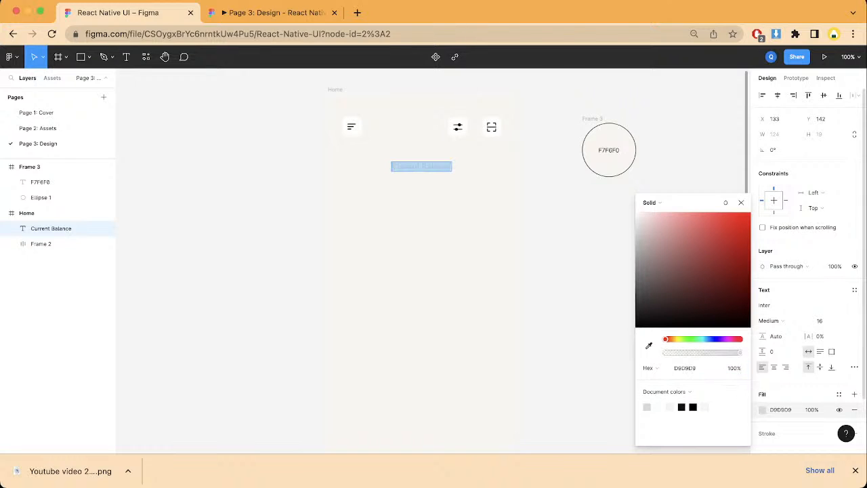
{"action": "left_click_drag", "start_coordinate": [634, 237], "coordinate": [634, 271]}
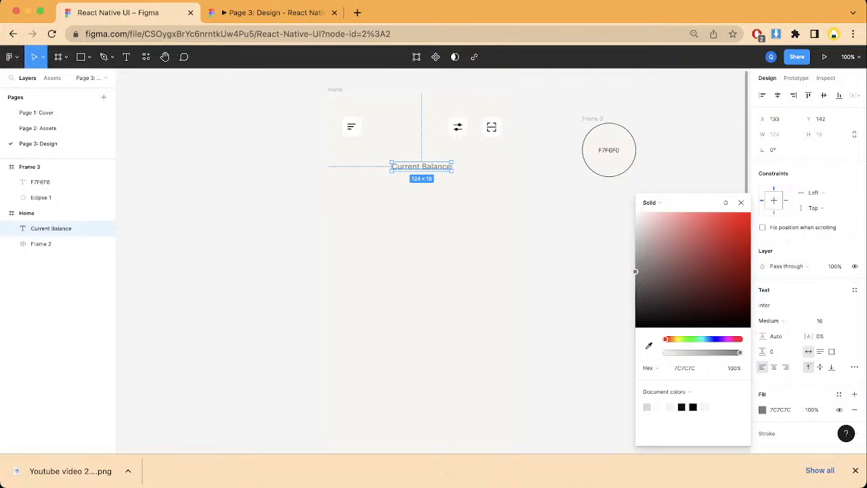
Step: Duplicate the Current Balance label, place the copy below it at Y 196, and replace its text with "$75 095.00"
{"action": "key", "text": "super+d"}
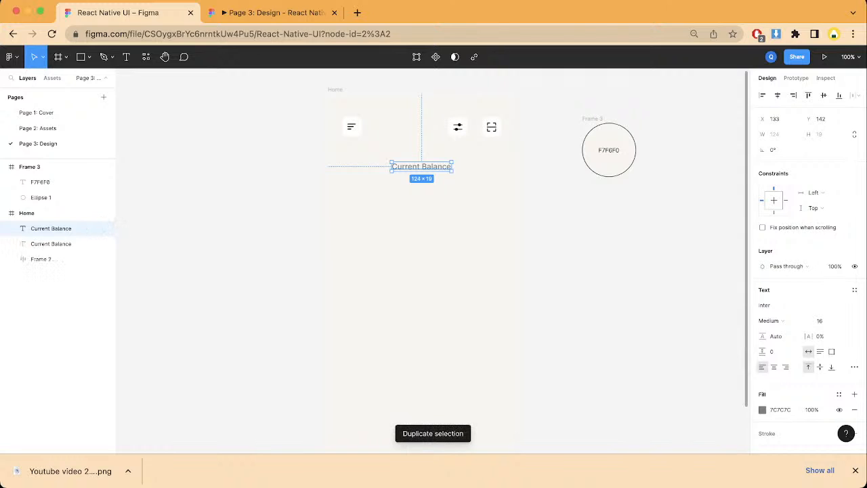
{"action": "left_click_drag", "start_coordinate": [421, 166], "coordinate": [421, 192]}
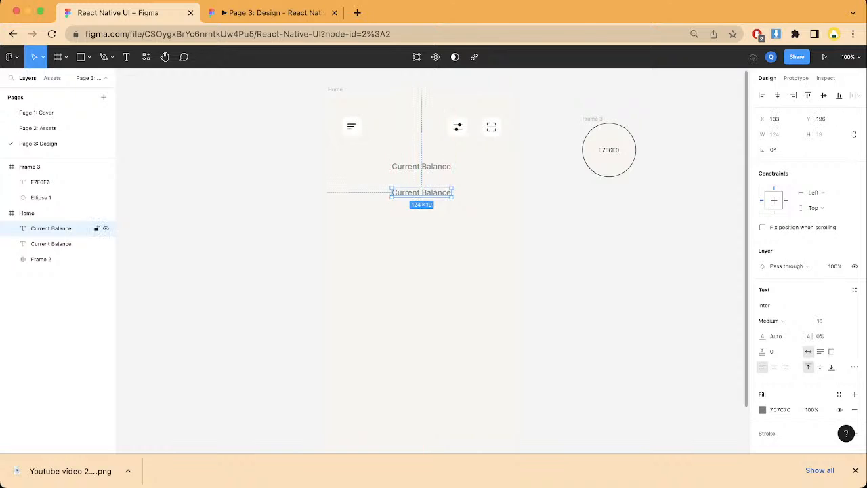
{"action": "double_click", "coordinate": [421, 192]}
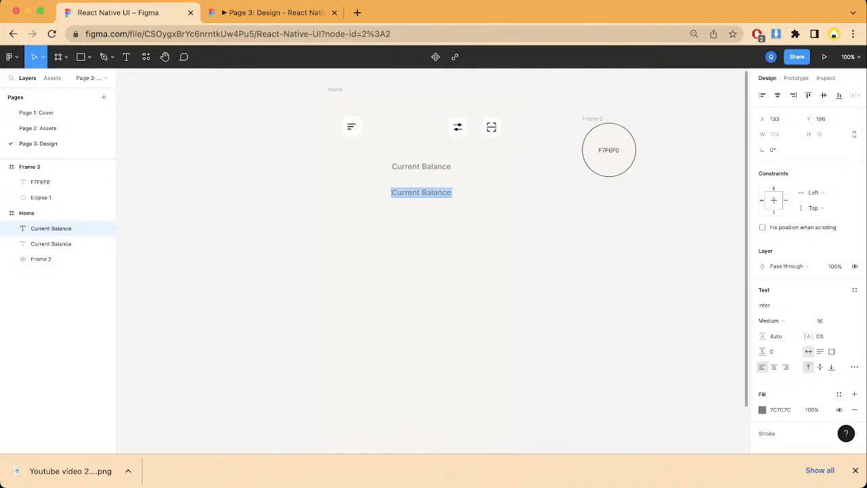
{"action": "type", "text": "$"}
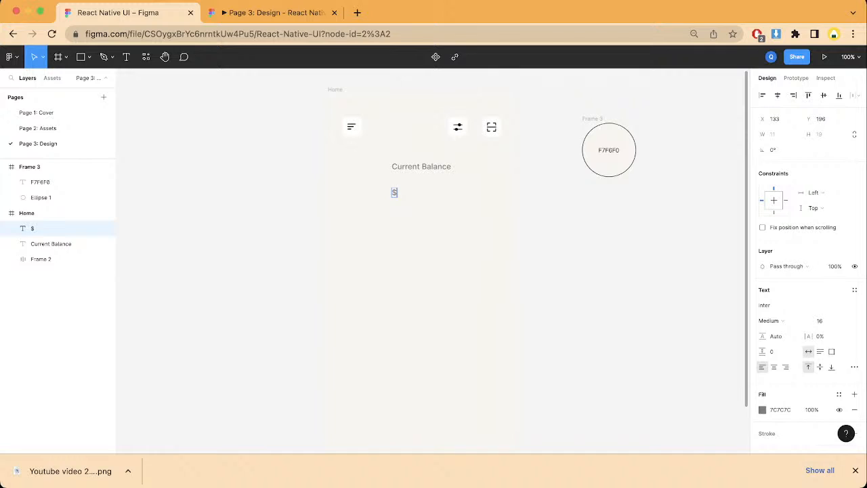
{"action": "type", "text": "7"}
{"action": "type", "text": "5"}
{"action": "type", "text": "."}
{"action": "type", "text": "09"}
{"action": "key", "text": "BackSpace"}
{"action": "type", "text": "095.00"}
Step: Set the $75 095.00 text to font size 64 and its fill color to black 000000
{"action": "triple_click", "coordinate": [415, 193]}
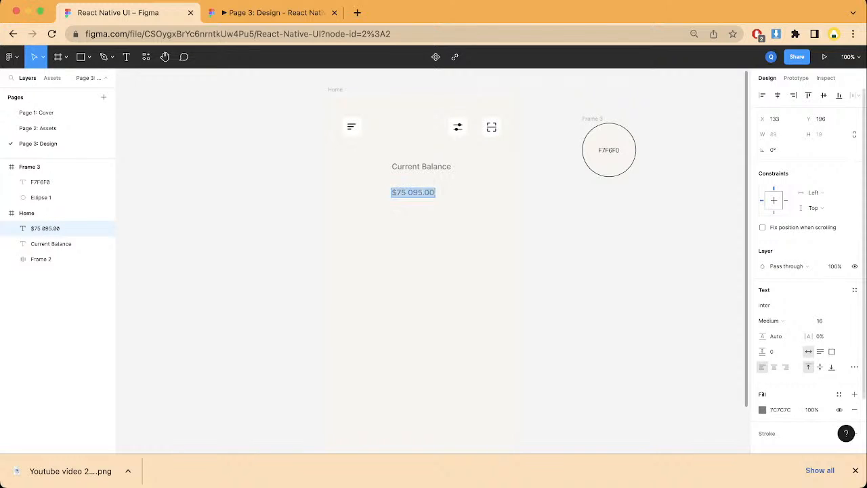
{"action": "left_click", "coordinate": [845, 321]}
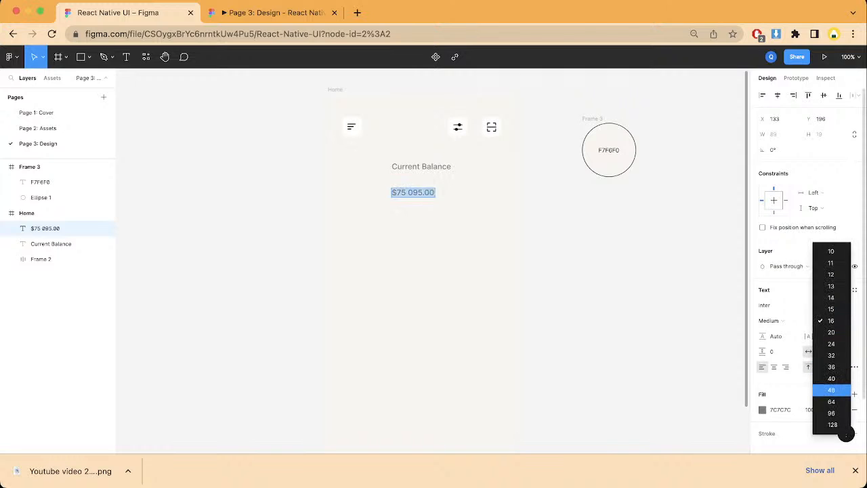
{"action": "key", "text": "Down"}
{"action": "key", "text": "Return"}
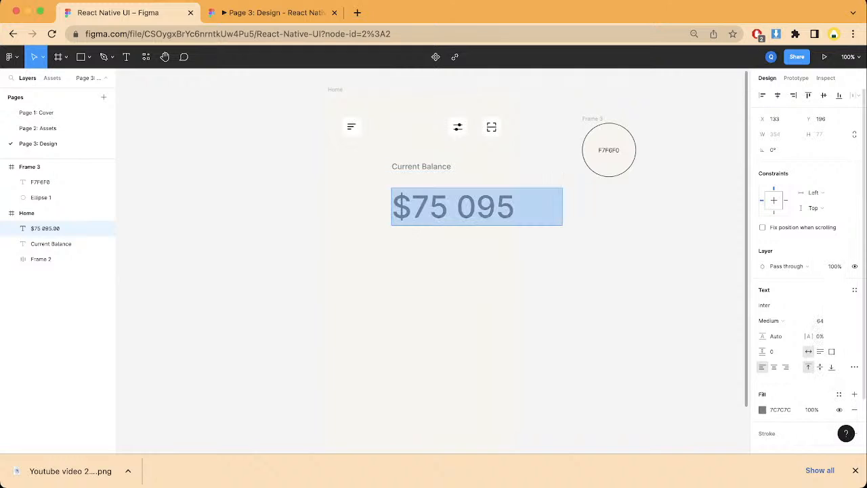
{"action": "left_click", "coordinate": [762, 409]}
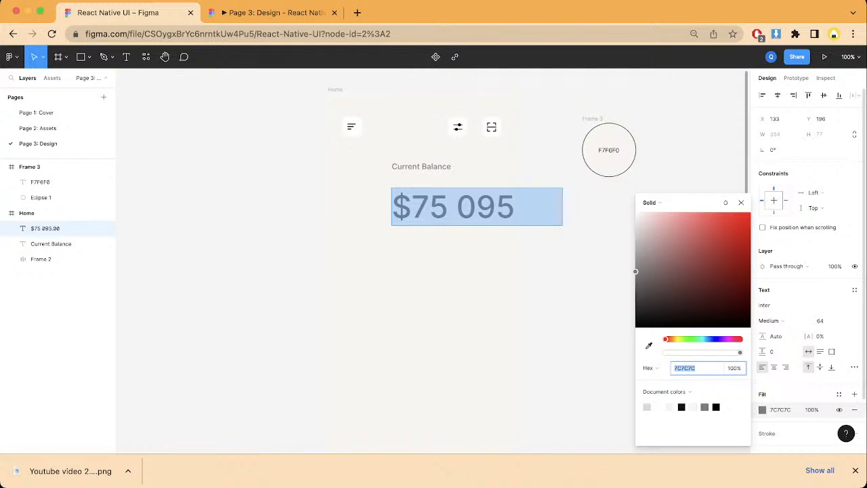
{"action": "left_click", "coordinate": [716, 407]}
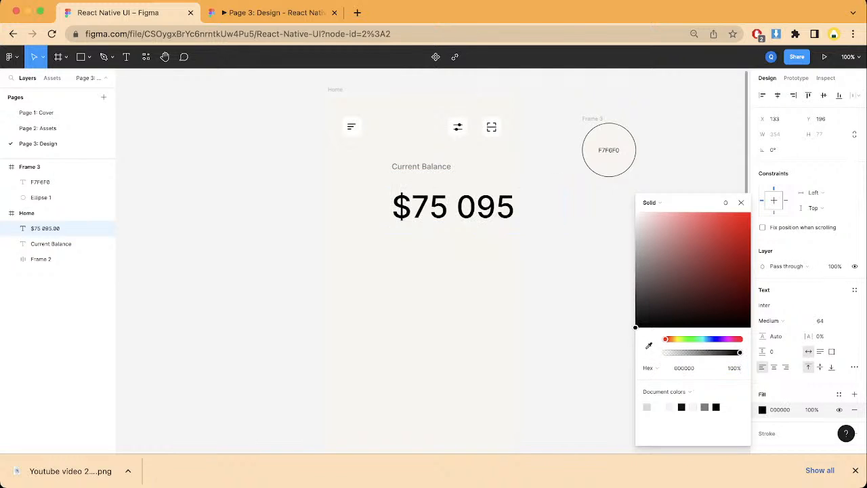
Step: Move the balance amount up to Y 175, set its font size to 48, and center it horizontally in the Home frame
{"action": "left_click_drag", "start_coordinate": [453, 208], "coordinate": [431, 197]}
{"action": "left_click", "coordinate": [777, 96]}
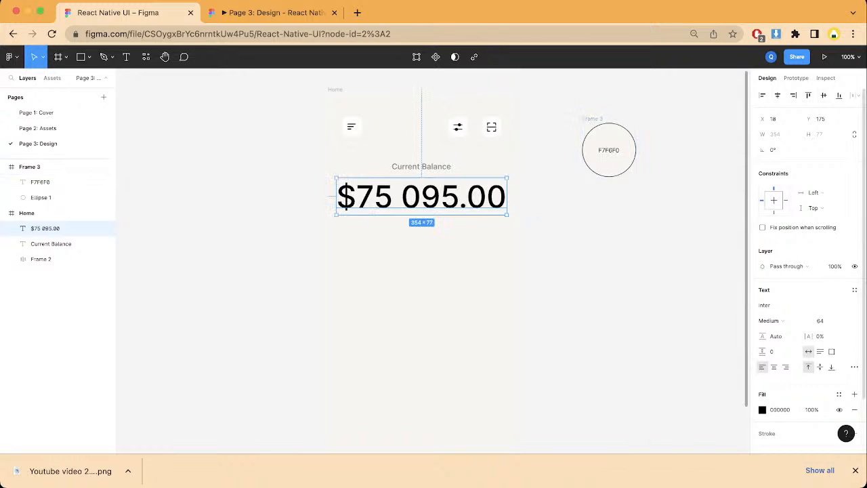
{"action": "left_click", "coordinate": [845, 321]}
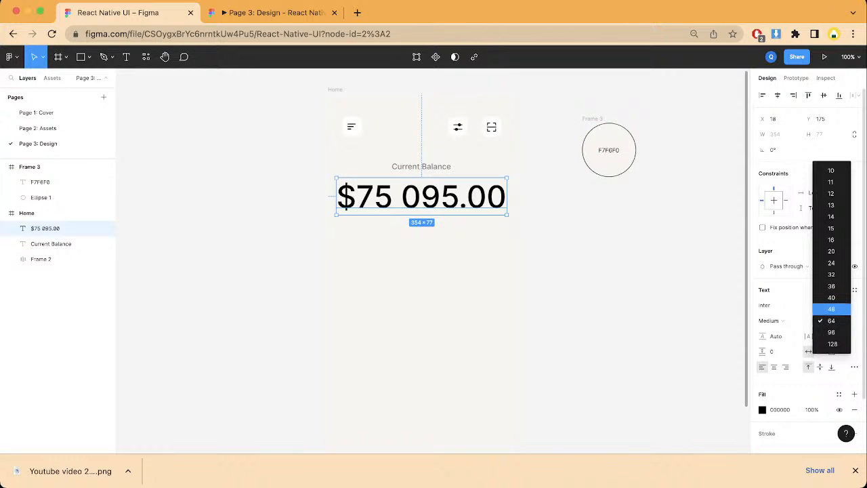
{"action": "left_click", "coordinate": [832, 306]}
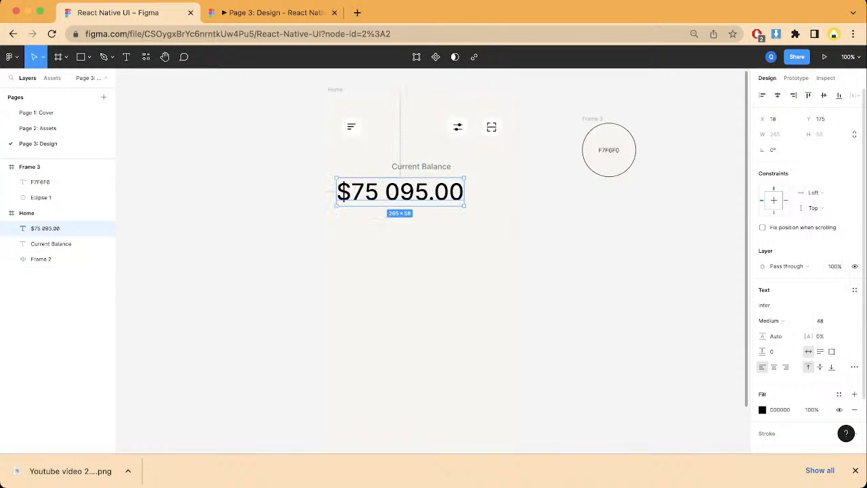
{"action": "left_click", "coordinate": [777, 95]}
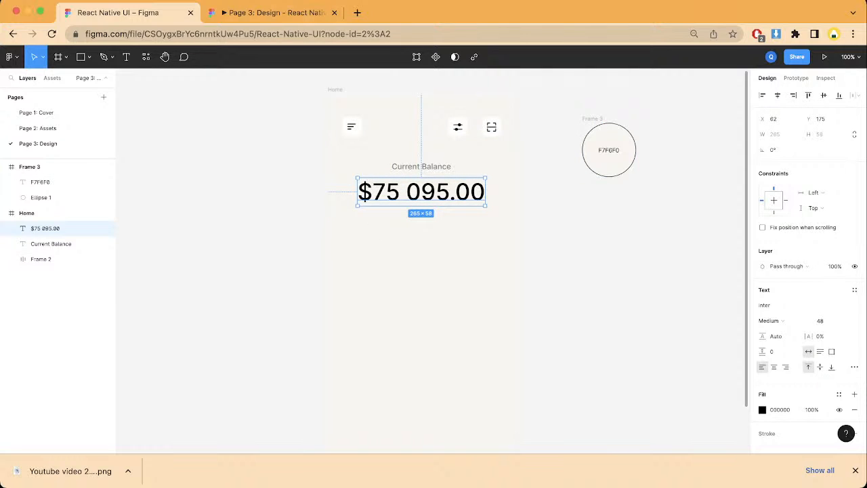
Step: Check the balance amount in the prototype preview, return to the design file, and set its font size to 40
{"action": "left_click", "coordinate": [273, 13]}
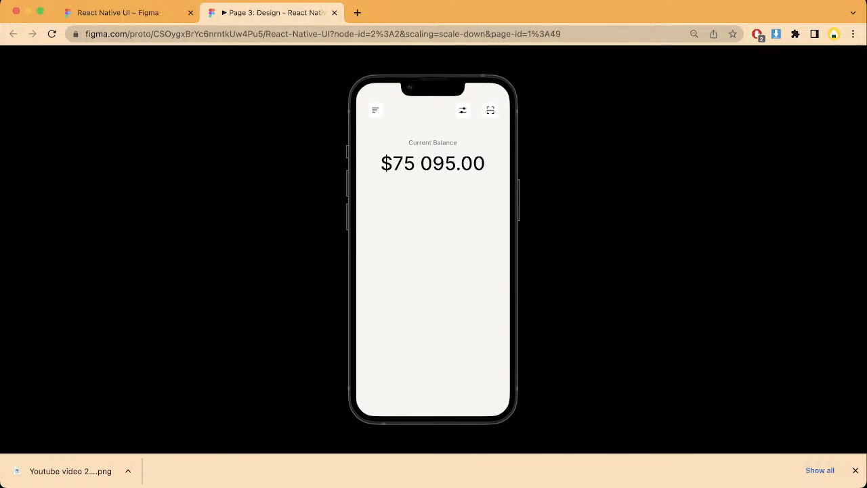
{"action": "left_click", "coordinate": [118, 13]}
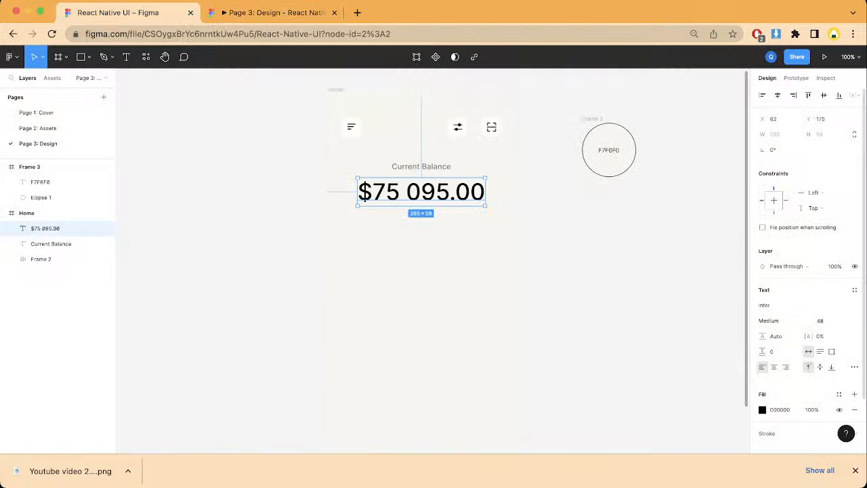
{"action": "left_click", "coordinate": [846, 321]}
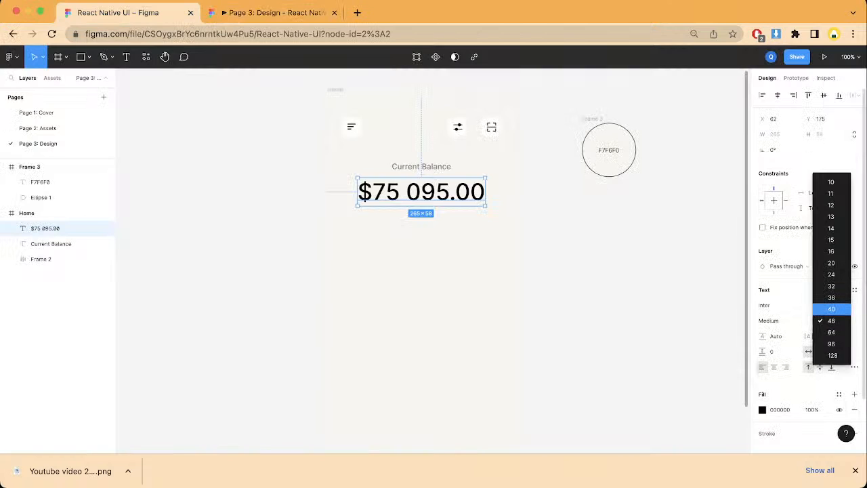
{"action": "left_click", "coordinate": [829, 306]}
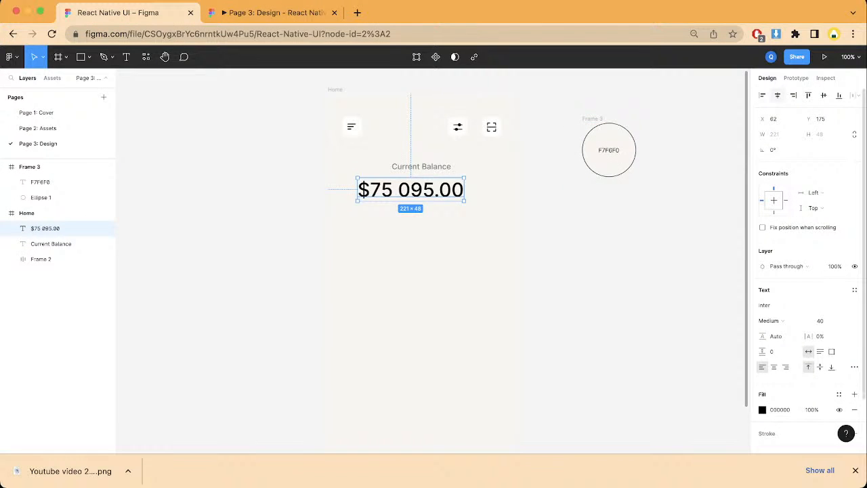
Step: Center the balance amount horizontally in the Home frame, check it in the prototype preview, and return to the design file
{"action": "left_click", "coordinate": [777, 94]}
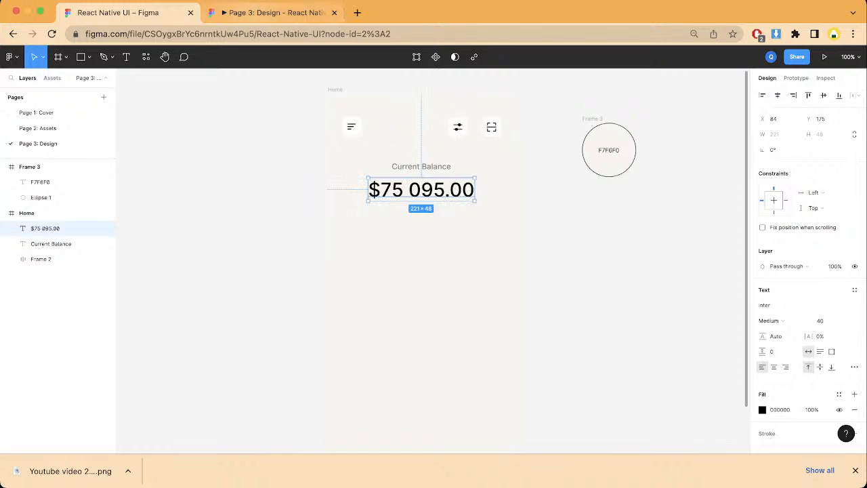
{"action": "left_click", "coordinate": [272, 13]}
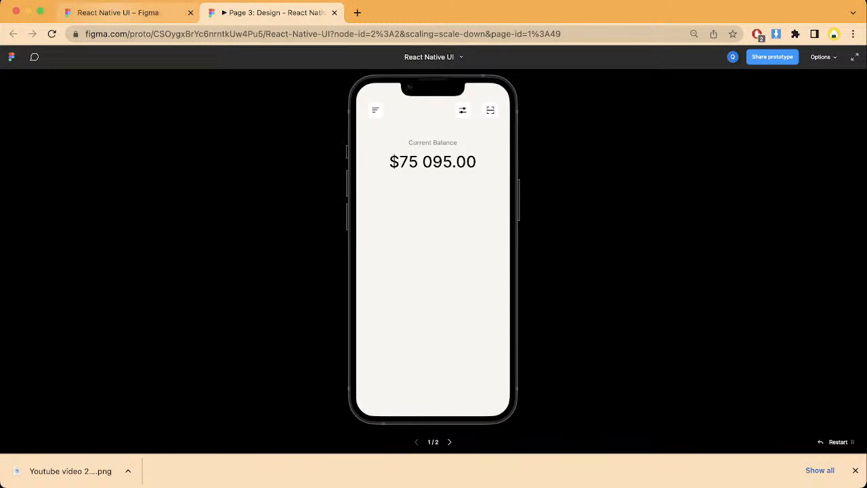
{"action": "left_click", "coordinate": [117, 12]}
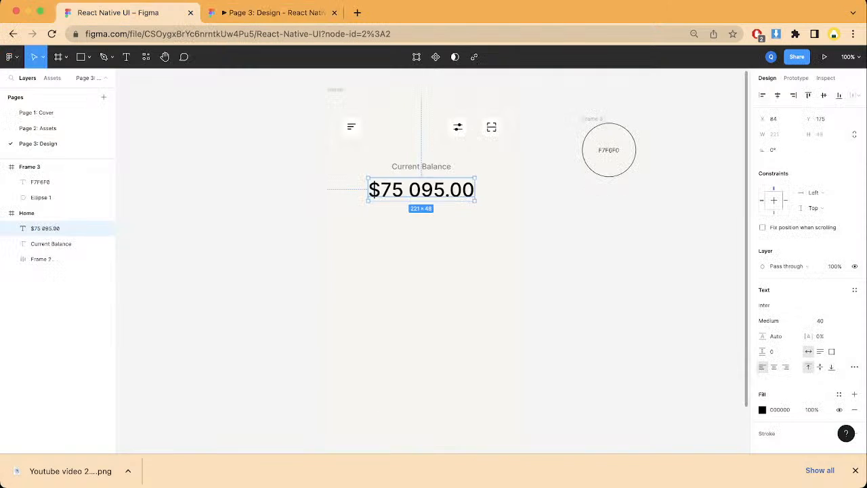
Step: Duplicate the Current Balance label and place the copy just below the balance amount at X 113, Y 223
{"action": "left_click", "coordinate": [421, 167]}
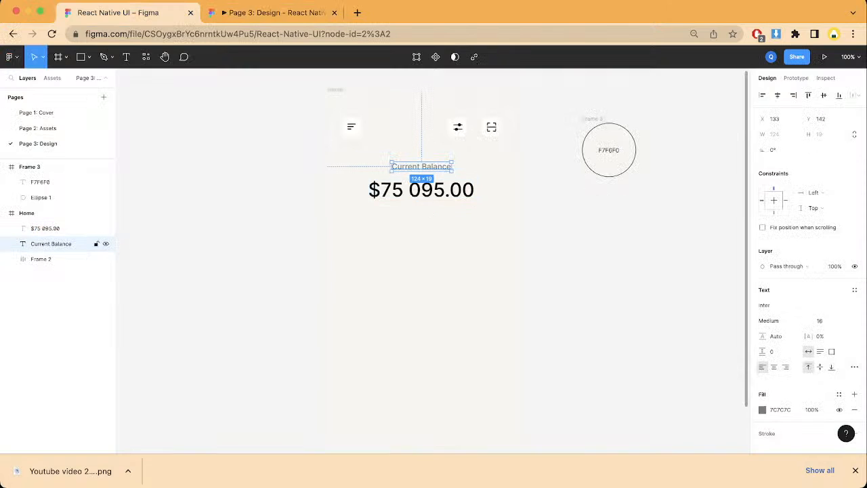
{"action": "key", "text": "super+d"}
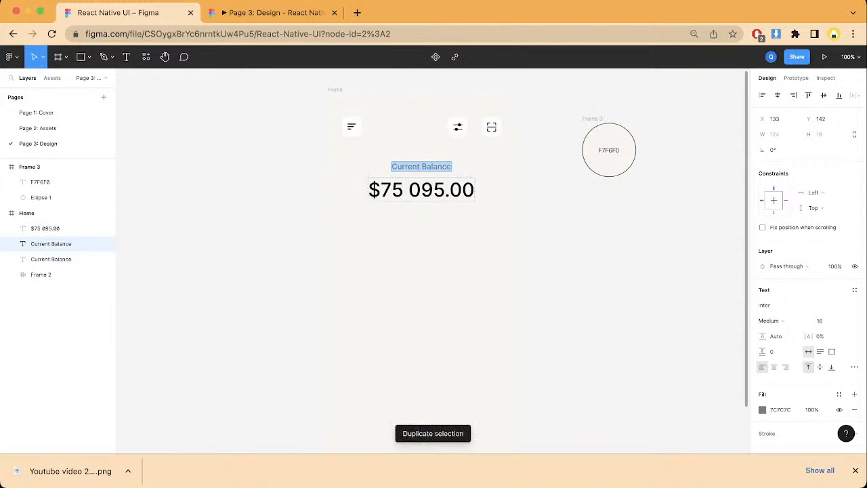
{"action": "key", "text": "Escape"}
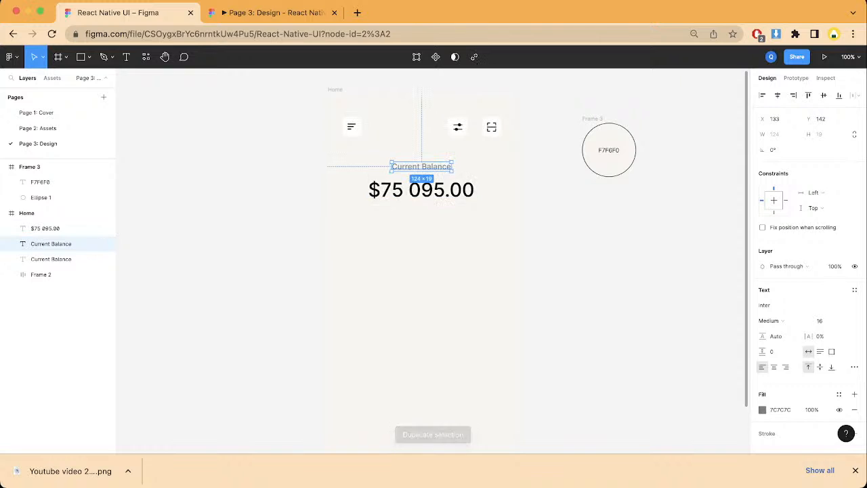
{"action": "left_click_drag", "start_coordinate": [421, 167], "coordinate": [411, 205]}
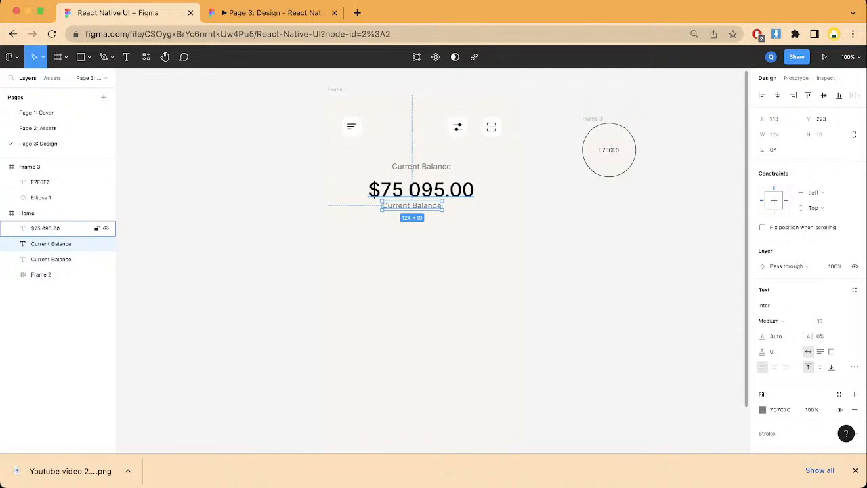
Step: Replace the text of the label copy below the balance amount with "-4500.86"
{"action": "key", "text": "Return"}
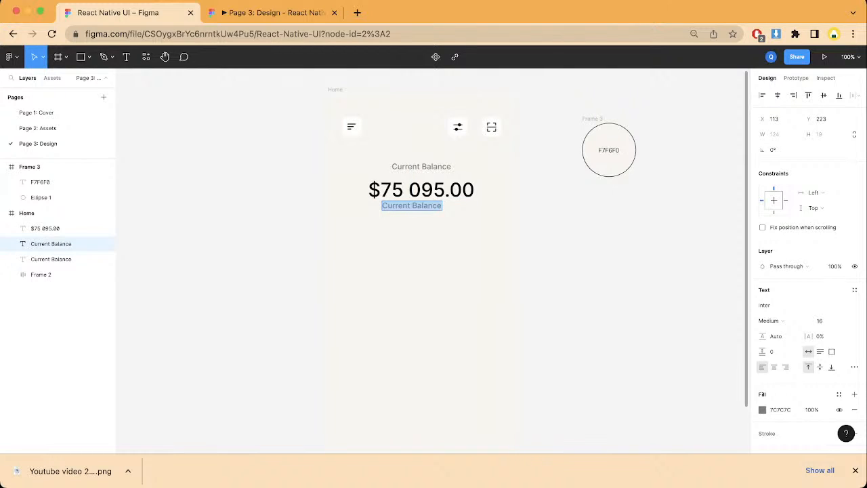
{"action": "key", "text": "BackSpace"}
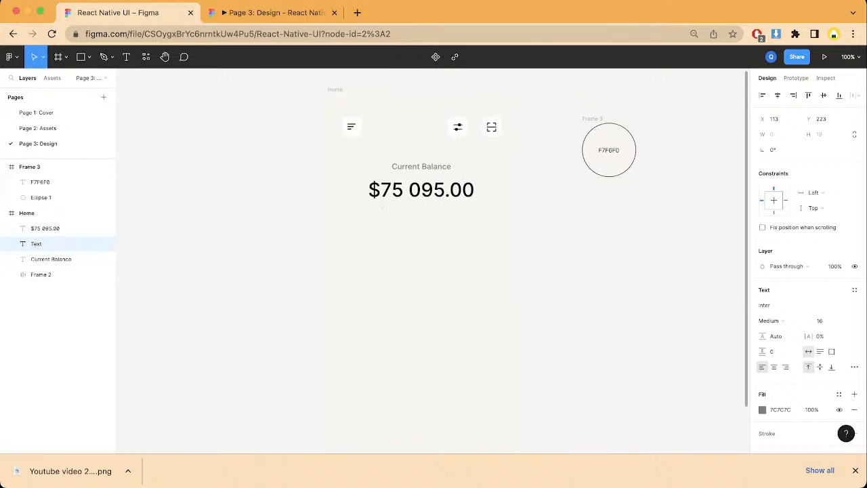
{"action": "type", "text": "-4500.86"}
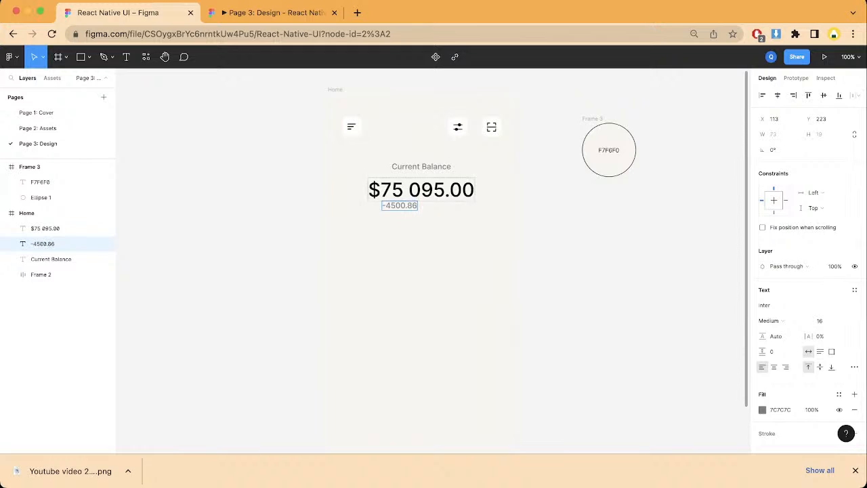
Step: Set the fill color of the -4500.86 text to red FF0505
{"action": "key", "text": "super+a"}
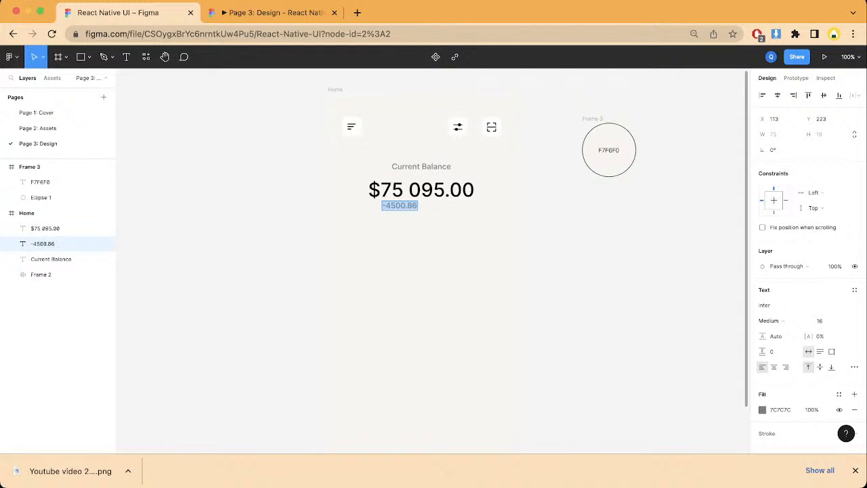
{"action": "left_click", "coordinate": [761, 410]}
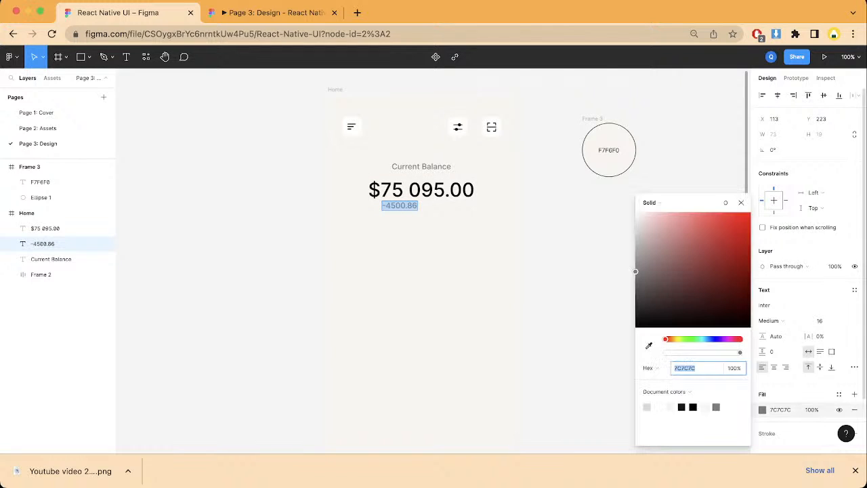
{"action": "left_click_drag", "start_coordinate": [635, 271], "coordinate": [749, 212]}
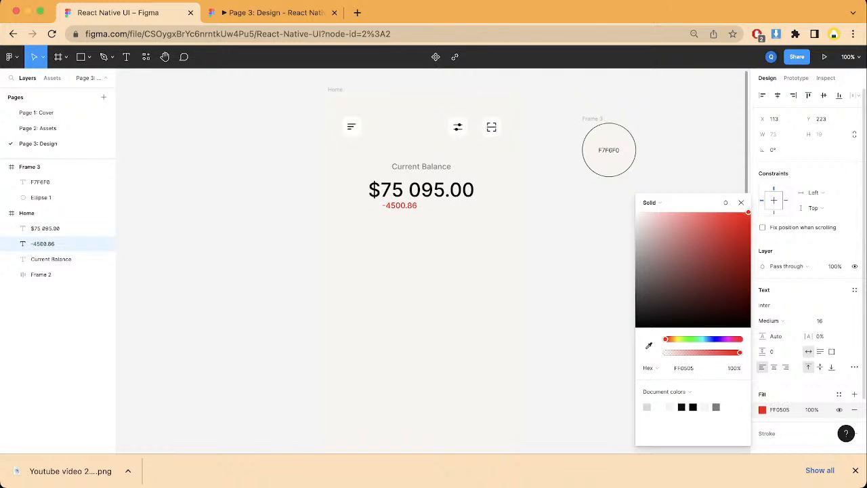
{"action": "key", "text": "Escape"}
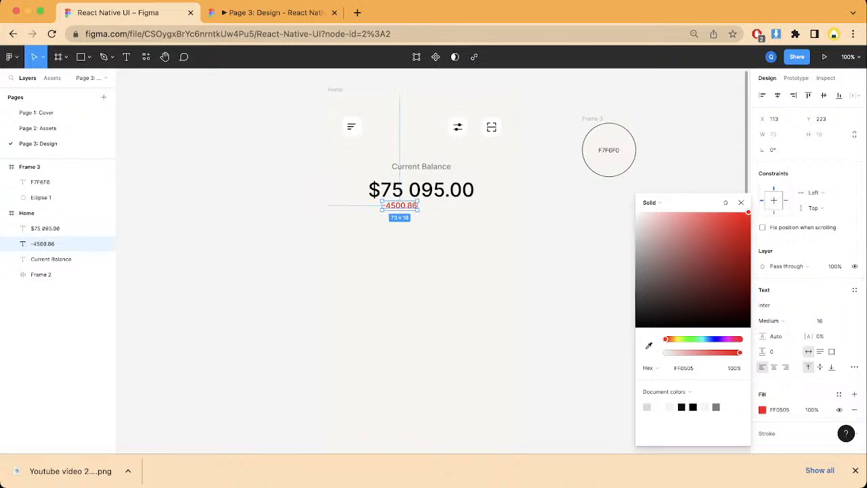
Step: Duplicate the red -4500.86 text and place the copy beside it on the right at X 195, Y 223
{"action": "key", "text": "super+d"}
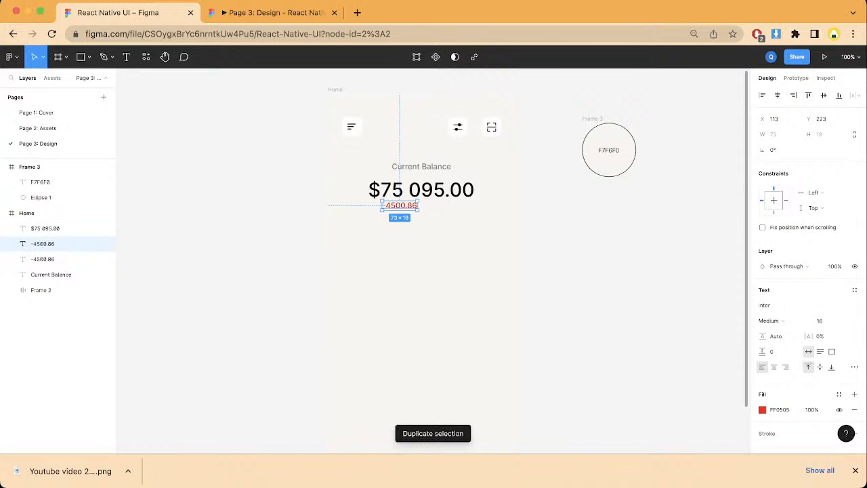
{"action": "left_click_drag", "start_coordinate": [401, 205], "coordinate": [441, 206]}
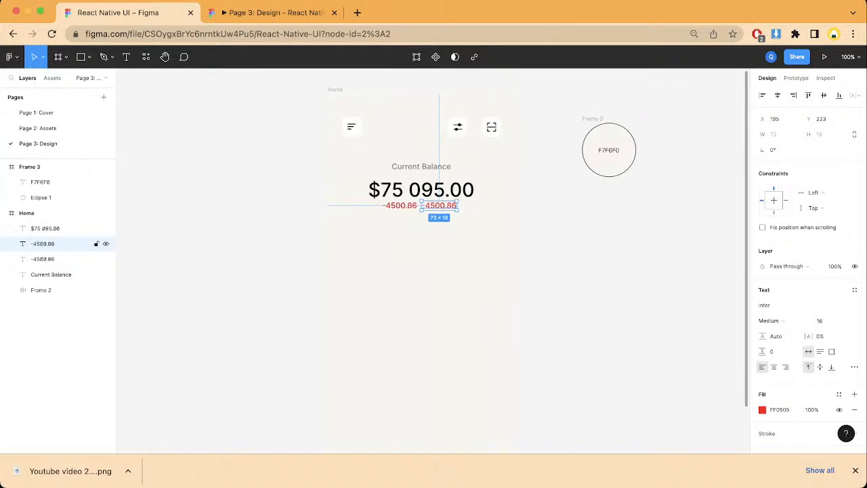
{"action": "key", "text": "3"}
{"action": "key", "text": "2"}
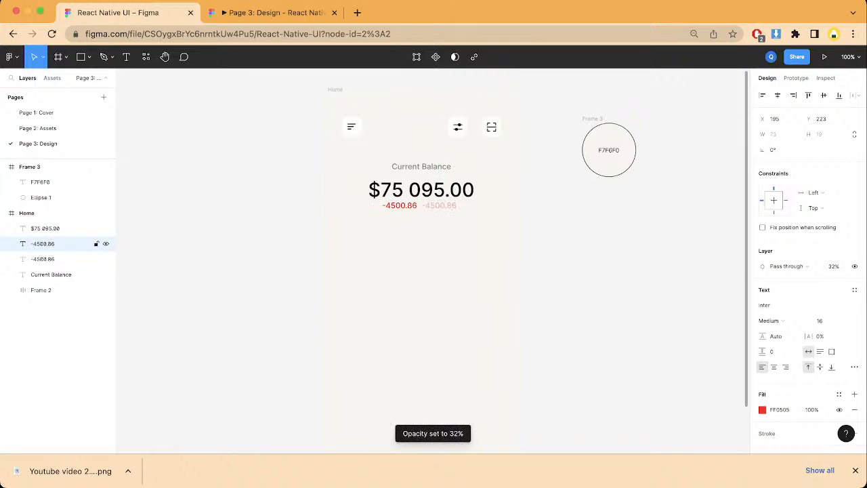
{"action": "key", "text": "super+z"}
{"action": "key", "text": "super+z"}
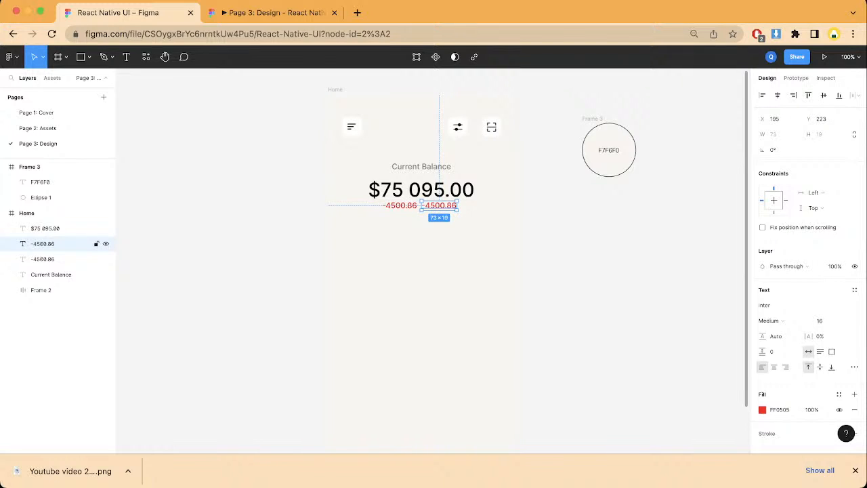
Step: Replace the text of the second -4500.86 label beside the first one with "32.5%"
{"action": "key", "text": "Return"}
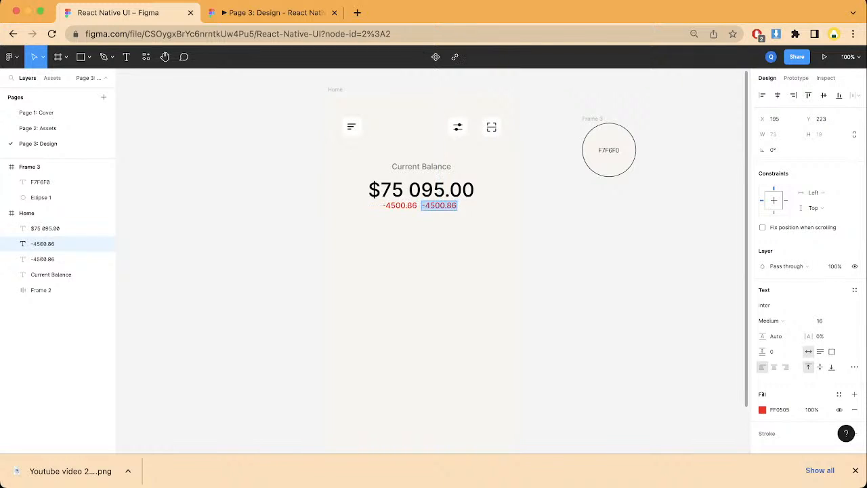
{"action": "type", "text": "32."}
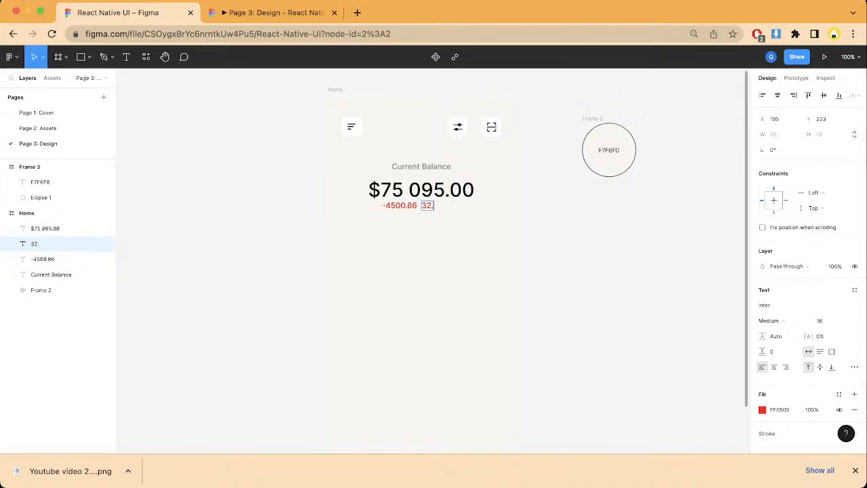
{"action": "type", "text": "5%"}
{"action": "key", "text": "Escape"}
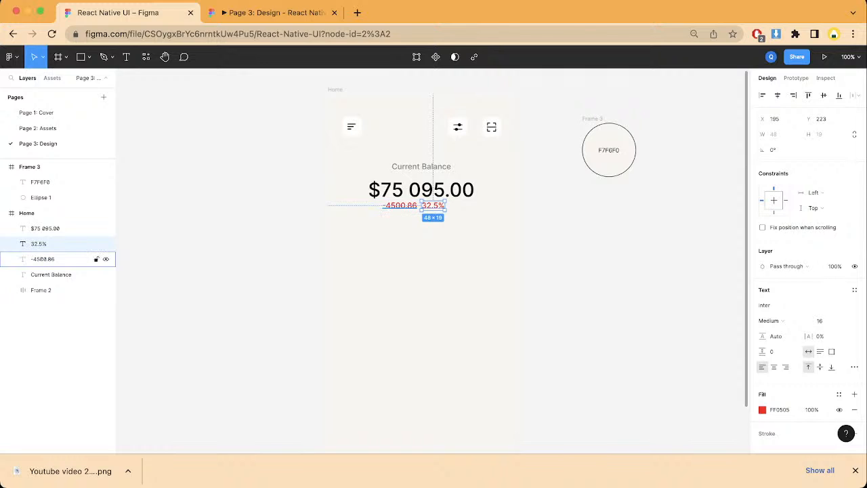
Step: Combine the -4500.86 and 32.5% texts in a horizontal auto layout with spacing 24 and center it horizontally on the Home frame
{"action": "left_click", "coordinate": [42, 259], "text": "shift"}
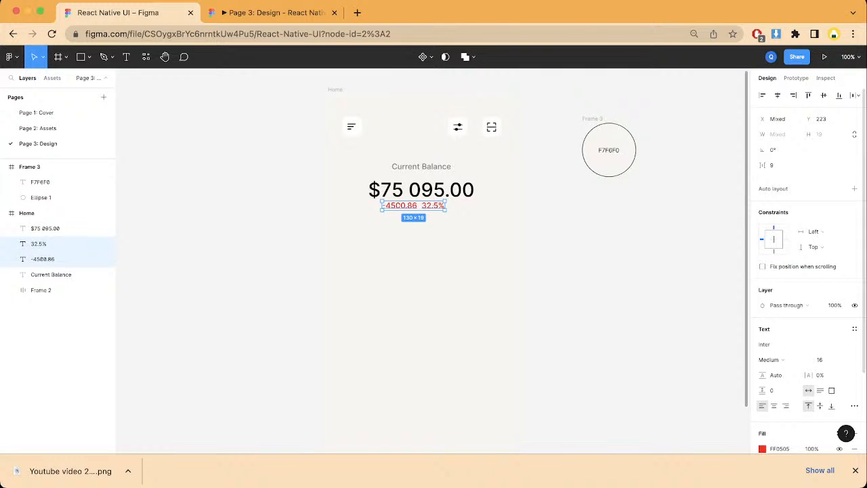
{"action": "key", "text": "shift+a"}
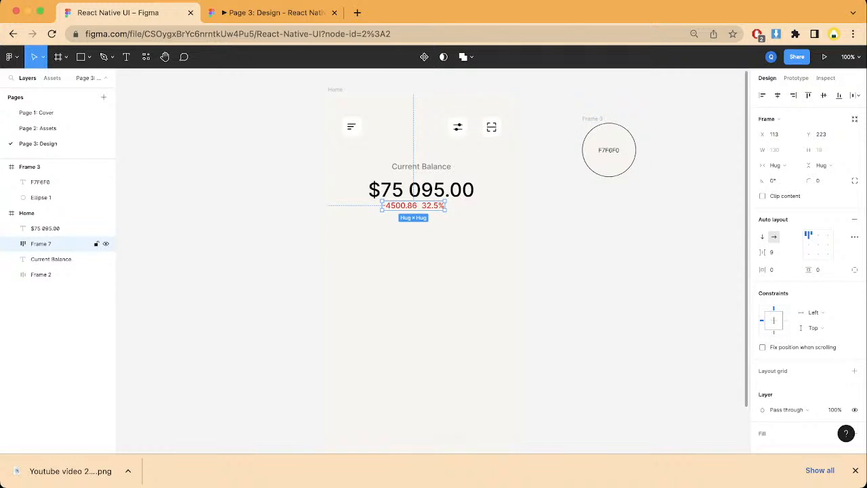
{"action": "left_click_drag", "start_coordinate": [763, 252], "coordinate": [772, 253]}
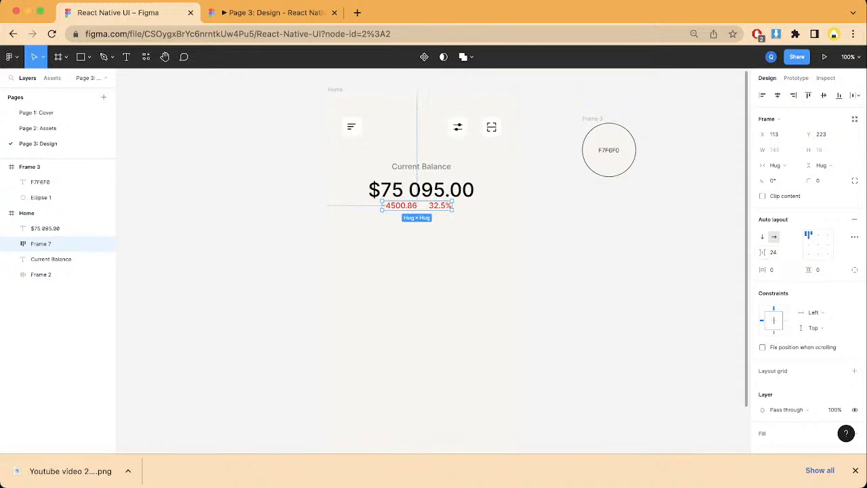
{"action": "left_click", "coordinate": [776, 95]}
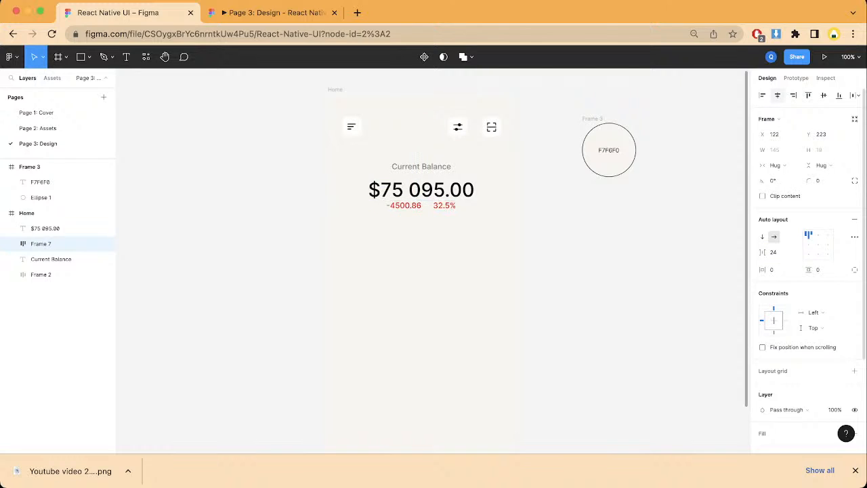
{"action": "key", "text": "Escape"}
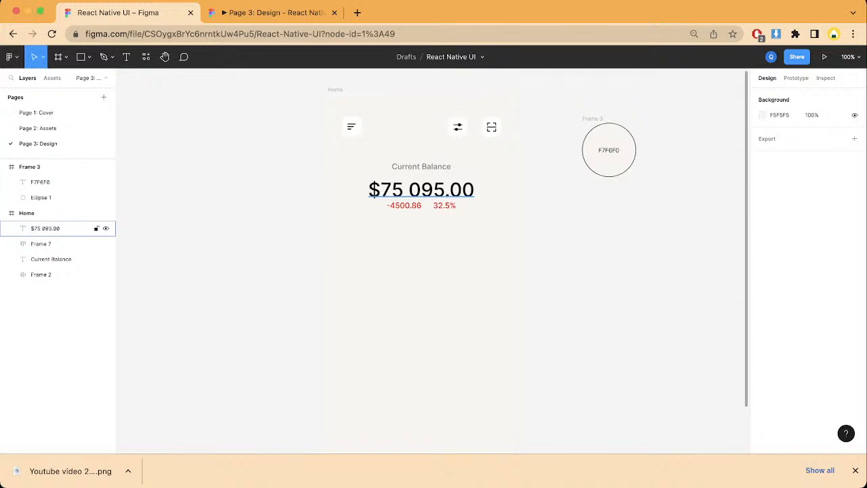
Step: Tidy up the vertical spacing of the Current Balance label, the balance amount and the change amounts row
{"action": "left_click", "coordinate": [40, 243]}
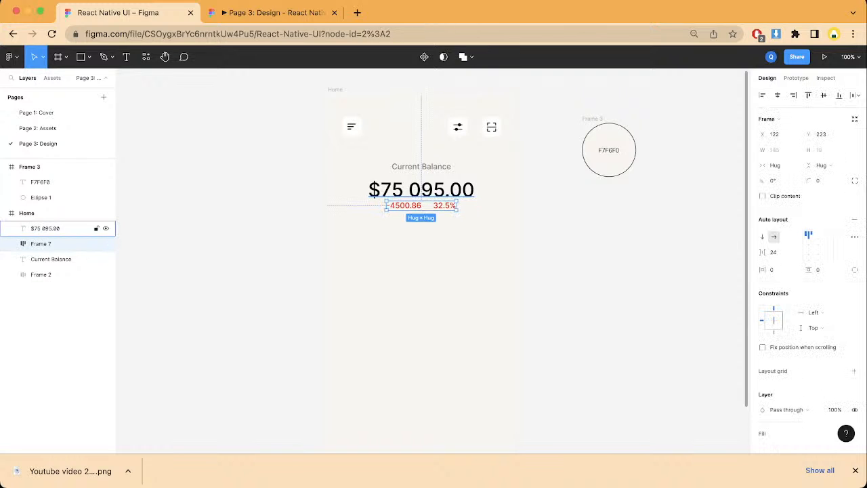
{"action": "left_click", "coordinate": [54, 228], "text": "shift"}
{"action": "left_click", "coordinate": [54, 258], "text": "shift"}
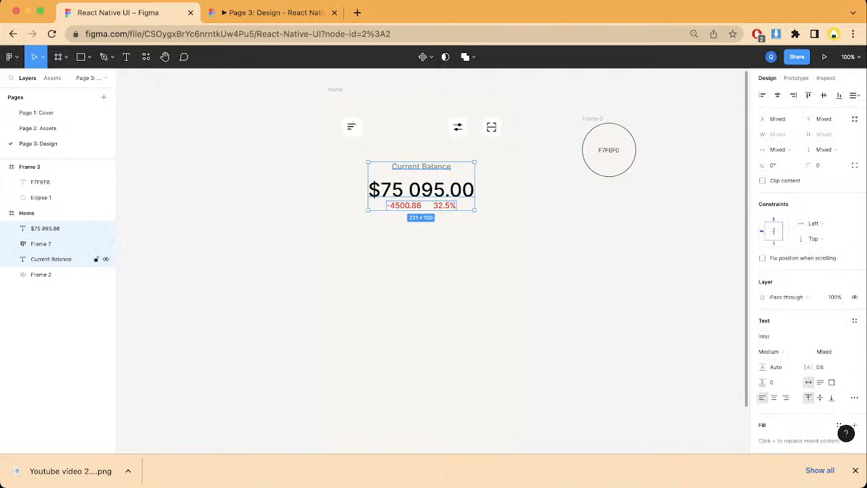
{"action": "left_click", "coordinate": [854, 95]}
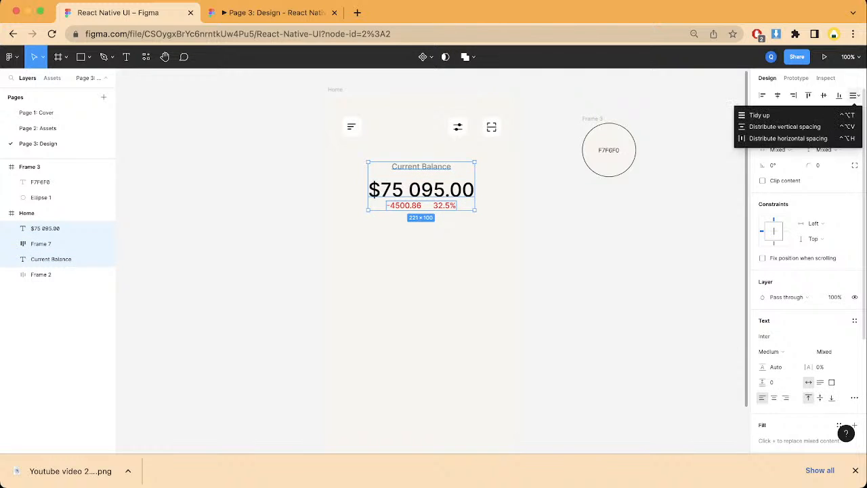
{"action": "left_click", "coordinate": [759, 115]}
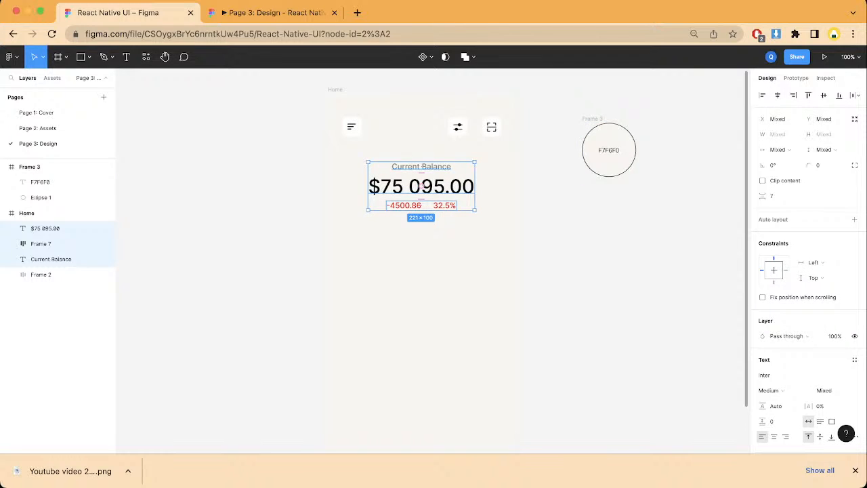
Step: Wrap the three balance elements in a vertical auto layout with a spacing of 8 between items
{"action": "key", "text": "shift+a"}
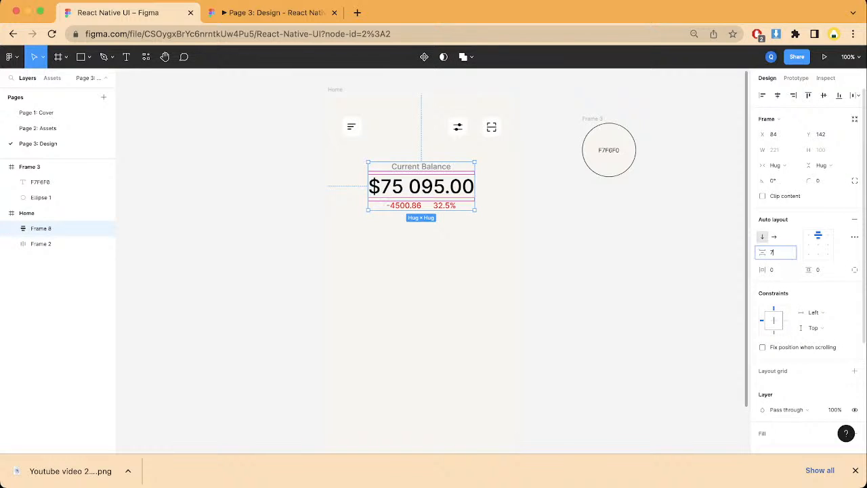
{"action": "left_click", "coordinate": [772, 251]}
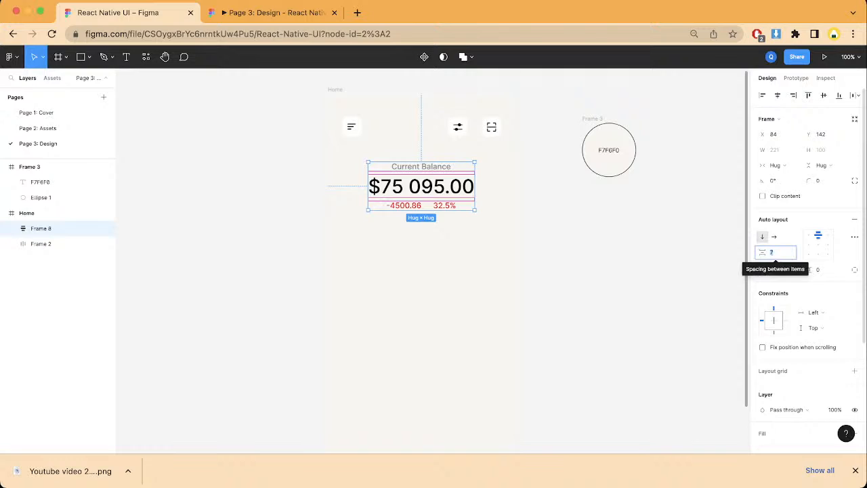
{"action": "type", "text": "8"}
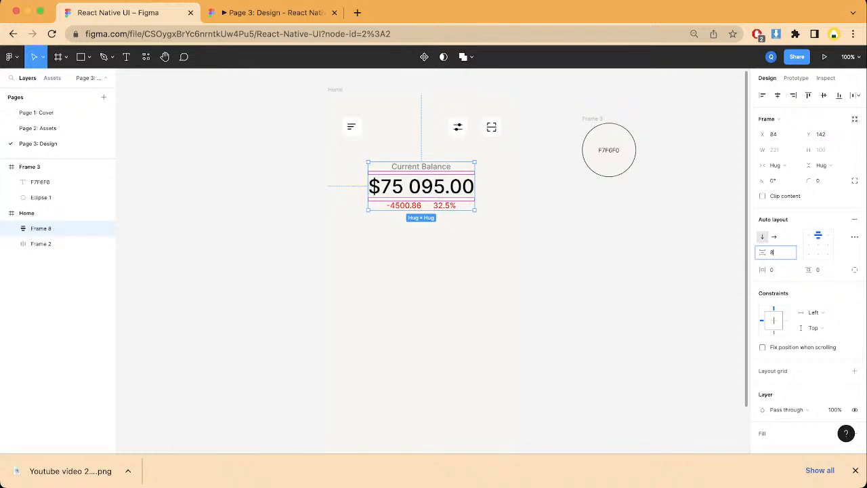
{"action": "left_click", "coordinate": [636, 271]}
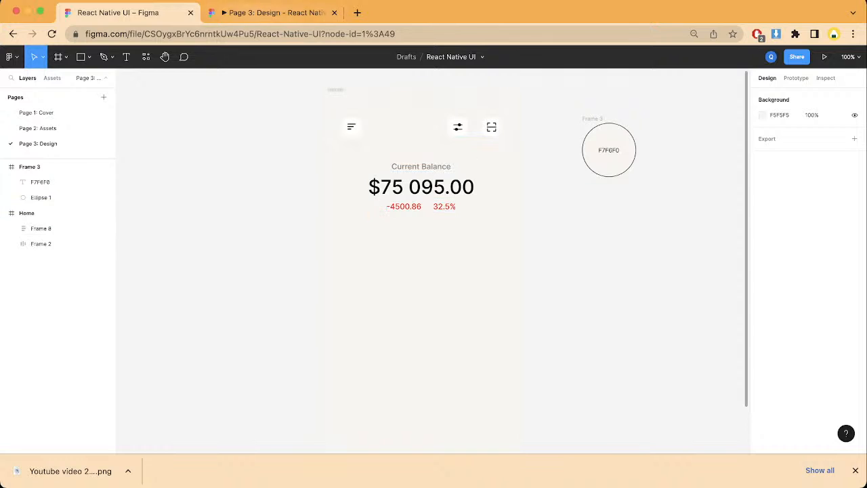
Step: Check the Home screen's balance section in the prototype preview and return to the design file
{"action": "left_click", "coordinate": [259, 13]}
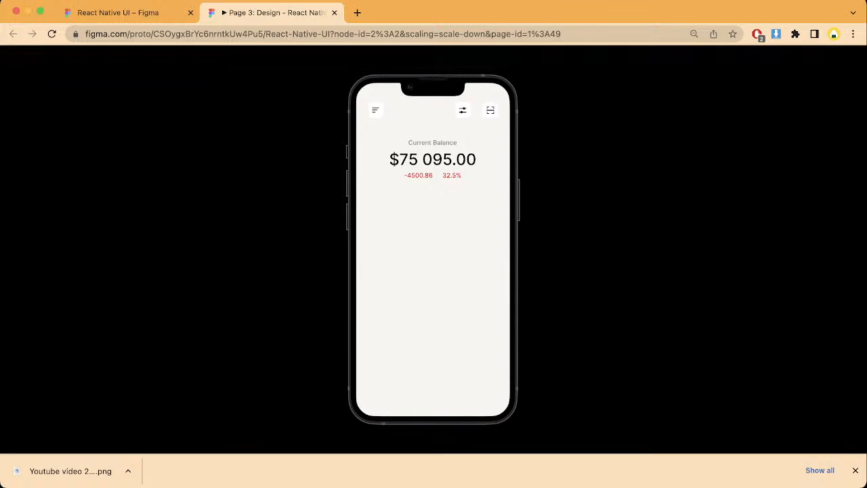
{"action": "left_click", "coordinate": [135, 12]}
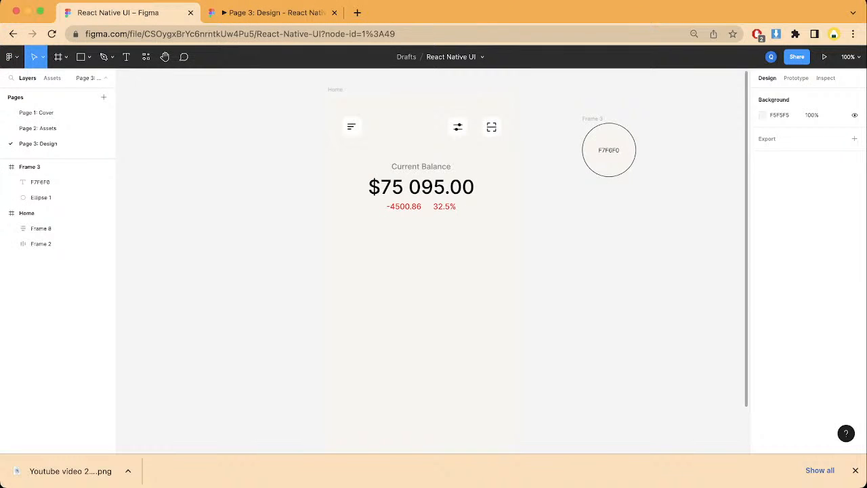
{"action": "left_click", "coordinate": [41, 228]}
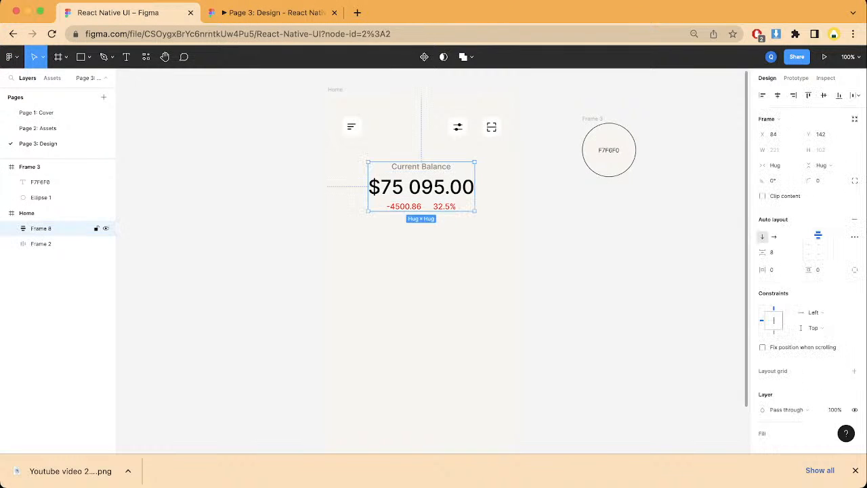
{"action": "left_click", "coordinate": [196, 216]}
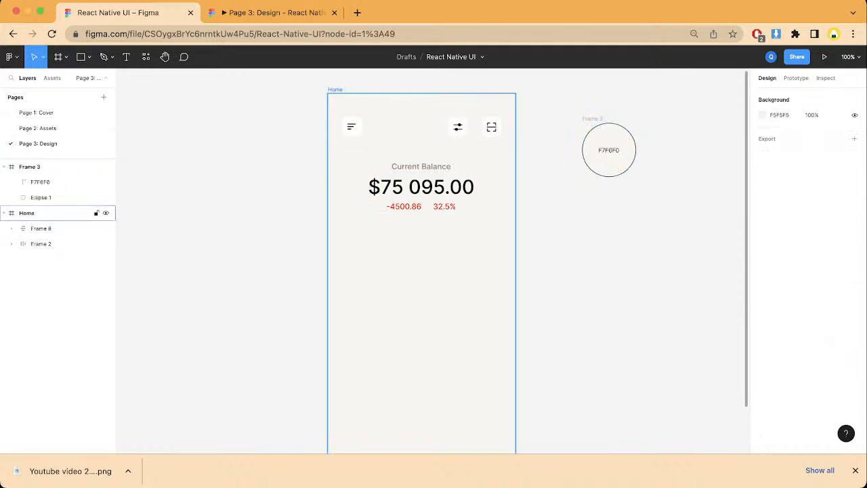
Step: Rename the balance section's auto layout layer as "header"
{"action": "left_click", "coordinate": [41, 228]}
{"action": "double_click", "coordinate": [41, 228]}
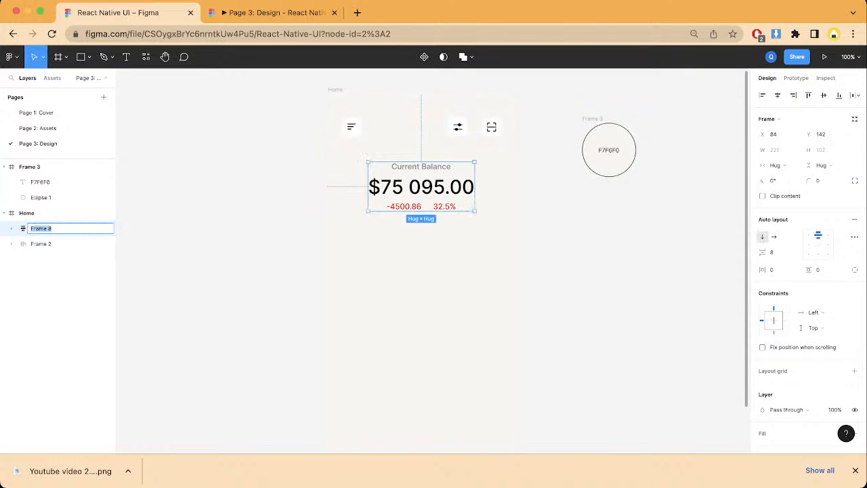
{"action": "type", "text": "header"}
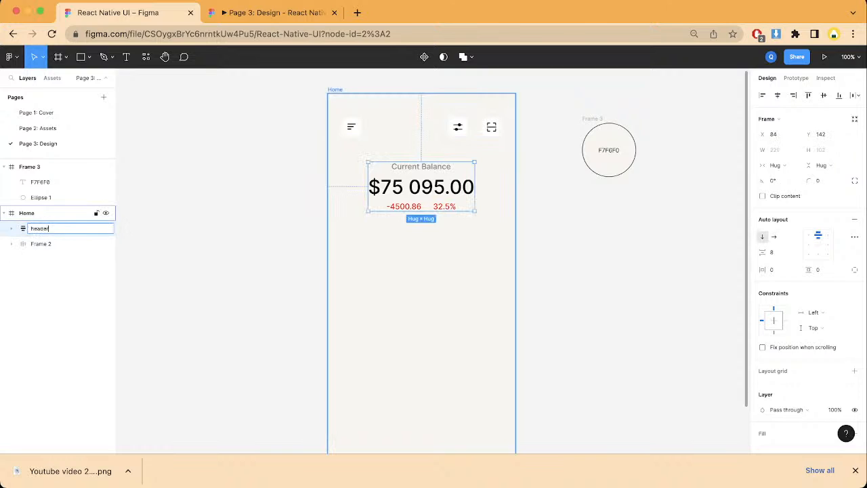
Step: Rename the icon row's layer, Frame 2, as "main amount"
{"action": "double_click", "coordinate": [41, 243]}
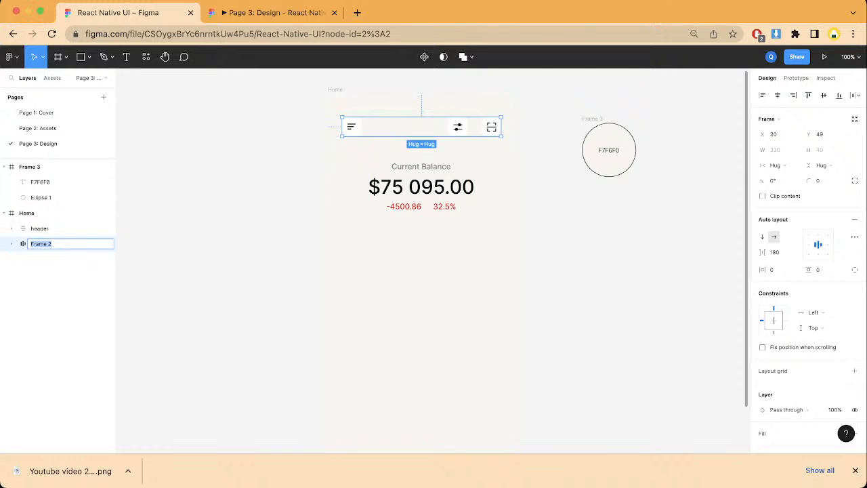
{"action": "type", "text": "man"}
{"action": "key", "text": "BackSpace"}
{"action": "type", "text": "in am"}
{"action": "key", "text": "BackSpace"}
{"action": "key", "text": "BackSpace"}
{"action": "key", "text": "BackSpace"}
{"action": "type", "text": "MA"}
{"action": "type", "text": "head"}
{"action": "key", "text": "BackSpace"}
{"action": "key", "text": "BackSpace"}
{"action": "key", "text": "BackSpace"}
{"action": "key", "text": "BackSpace"}
{"action": "key", "text": "BackSpace"}
{"action": "type", "text": "amount"}
{"action": "left_click", "coordinate": [223, 270]}
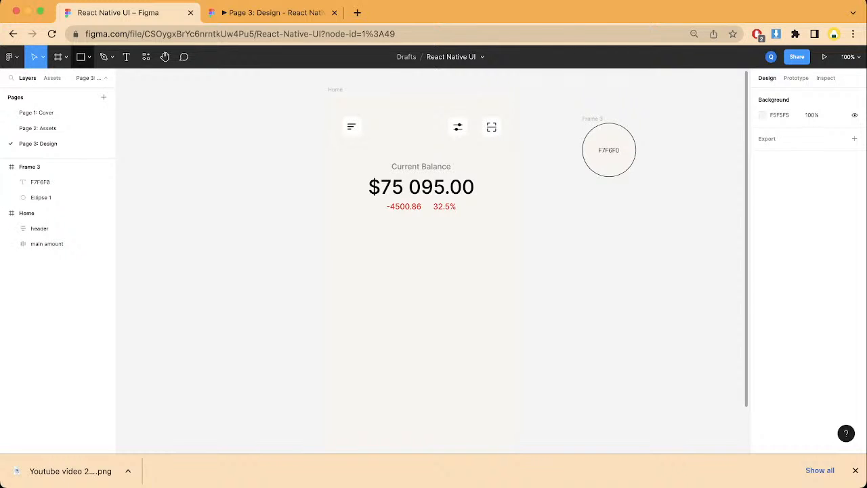
Step: Draw a square below the balance section near the Home frame's left edge and set its size to 50 × 50
{"action": "key", "text": "r"}
{"action": "left_click_drag", "start_coordinate": [340, 228], "coordinate": [369, 256]}
{"action": "left_click", "coordinate": [773, 135]}
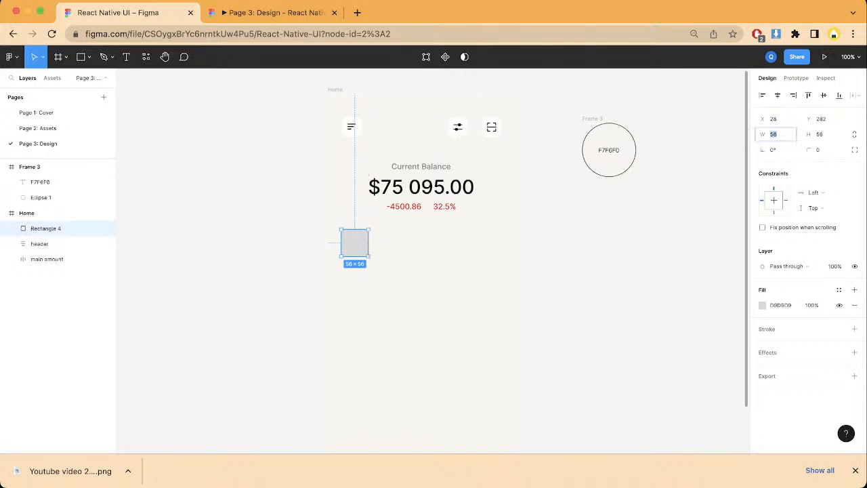
{"action": "type", "text": "50"}
{"action": "key", "text": "Tab"}
{"action": "type", "text": "50"}
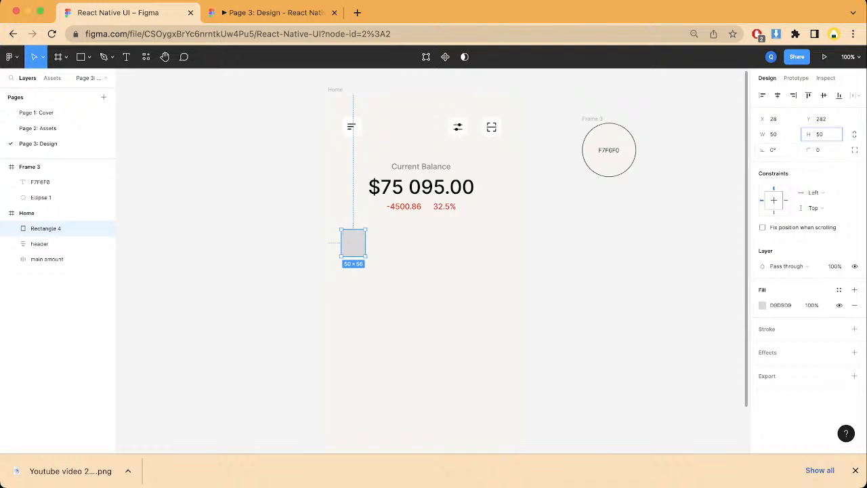
{"action": "key", "text": "Return"}
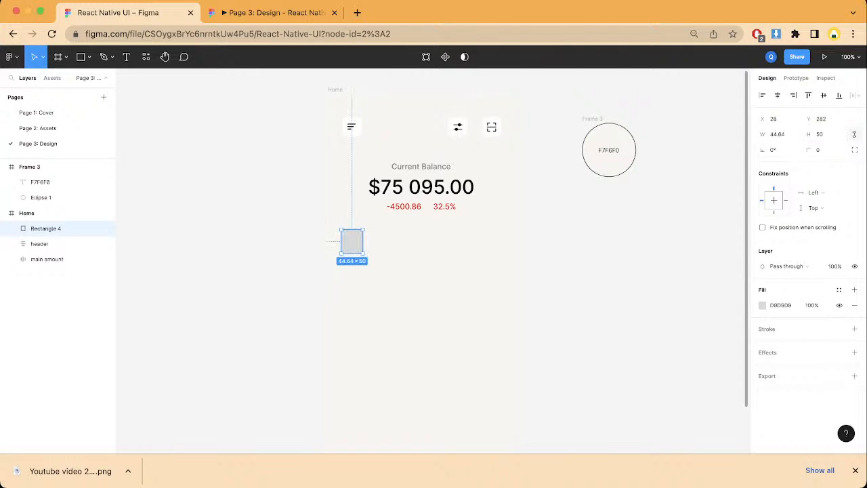
{"action": "left_click", "coordinate": [777, 134]}
{"action": "type", "text": "50"}
{"action": "left_click", "coordinate": [637, 271]}
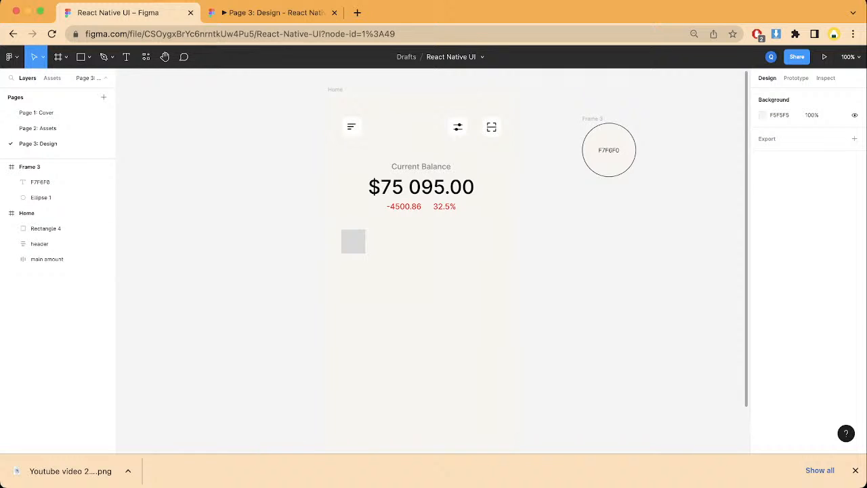
Step: Move the grey square to X 30, Y 277, wrap it in its own frame and expand that frame's layer
{"action": "left_click", "coordinate": [355, 242]}
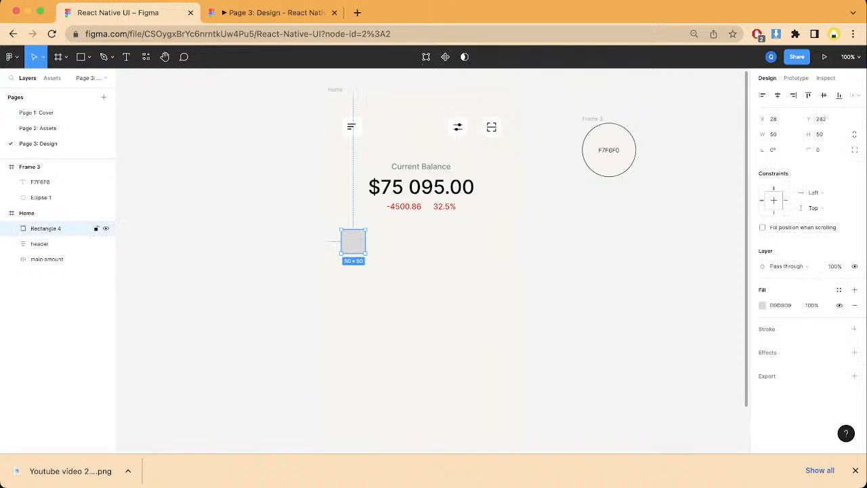
{"action": "left_click_drag", "start_coordinate": [353, 241], "coordinate": [354, 238]}
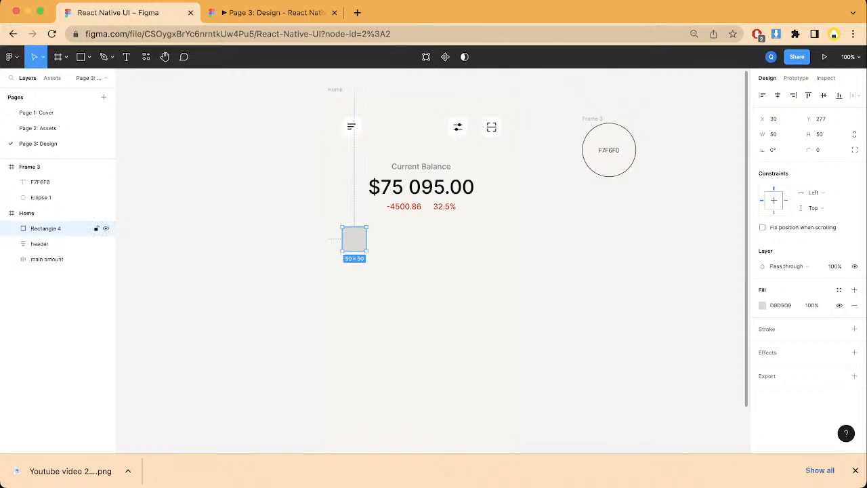
{"action": "right_click", "coordinate": [354, 238]}
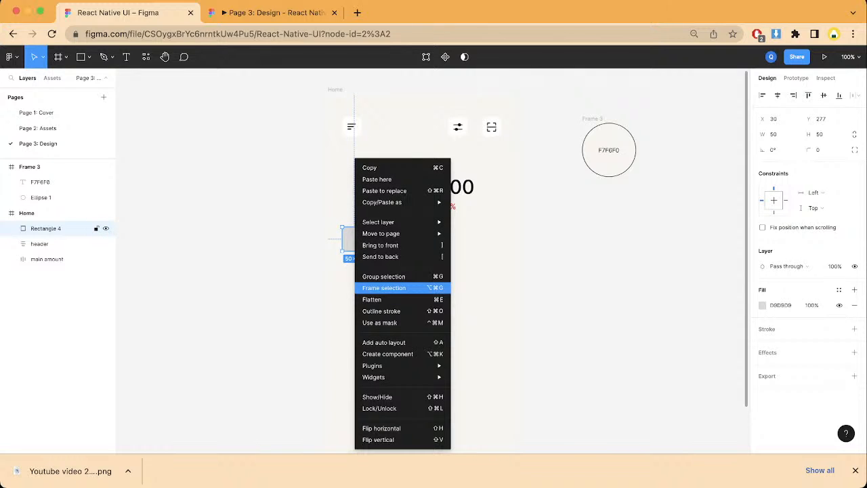
{"action": "left_click", "coordinate": [383, 288]}
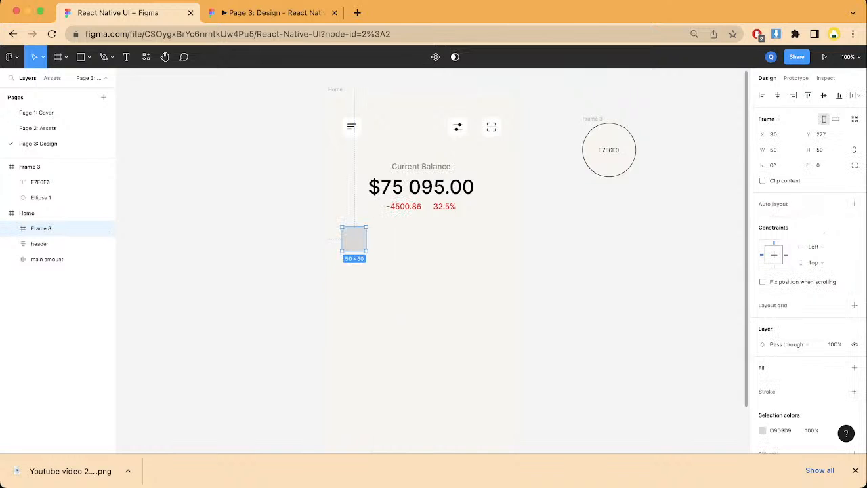
{"action": "left_click", "coordinate": [12, 228]}
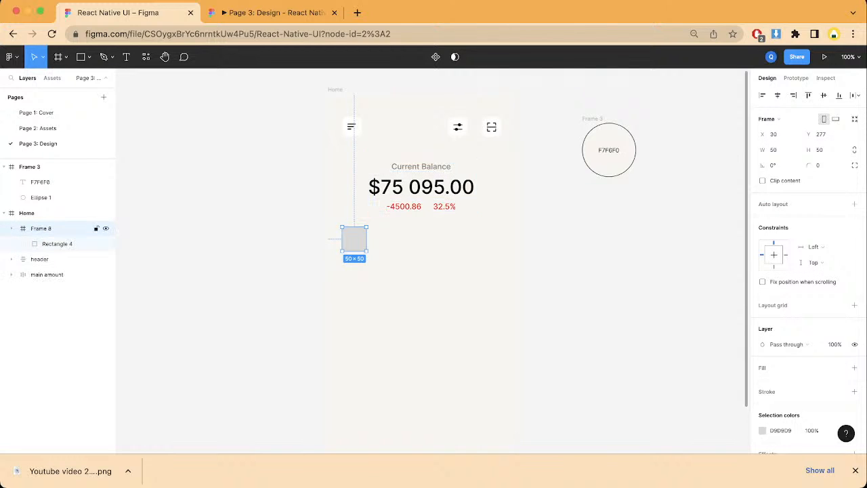
Step: Set the corner radius of the grey square below the balance section to 10
{"action": "left_click", "coordinate": [57, 244]}
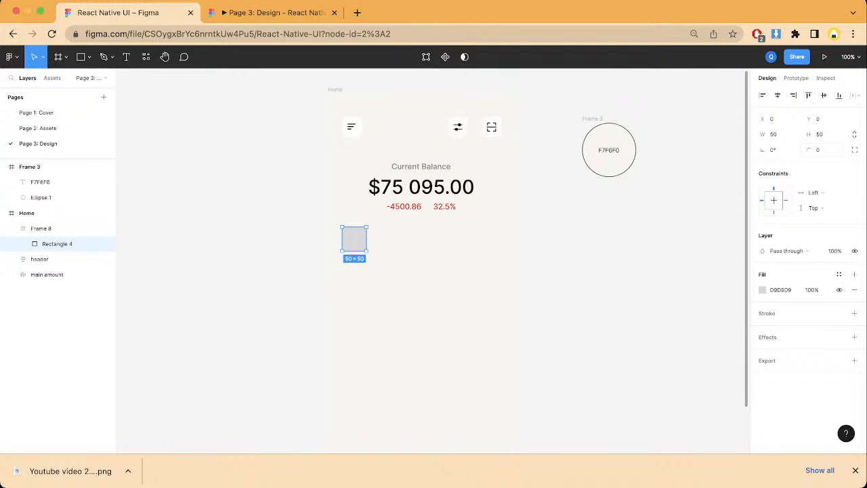
{"action": "left_click", "coordinate": [818, 151]}
{"action": "type", "text": "10"}
{"action": "key", "text": "Return"}
Step: Duplicate the F7F6F0 colour swatch frame and change the copy's text label to D3F36B
{"action": "scroll", "coordinate": [421, 250], "scroll_direction": "right", "scroll_amount": 1}
{"action": "left_click", "coordinate": [549, 108]}
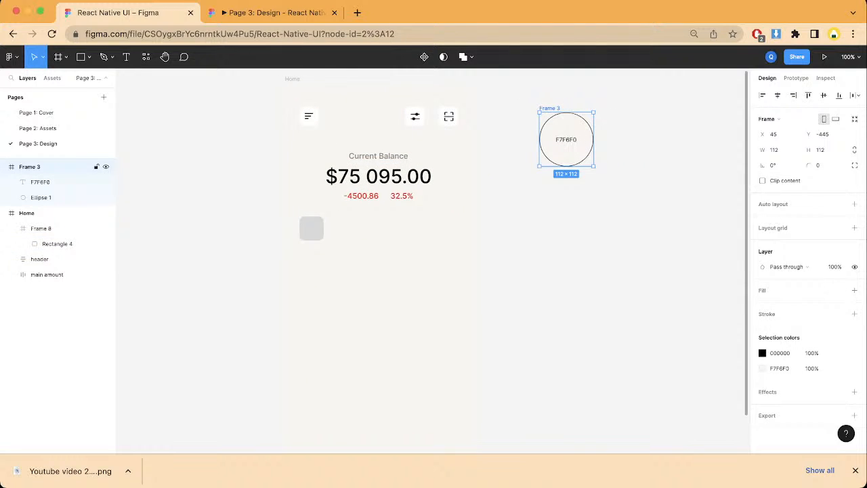
{"action": "key", "text": "super+d"}
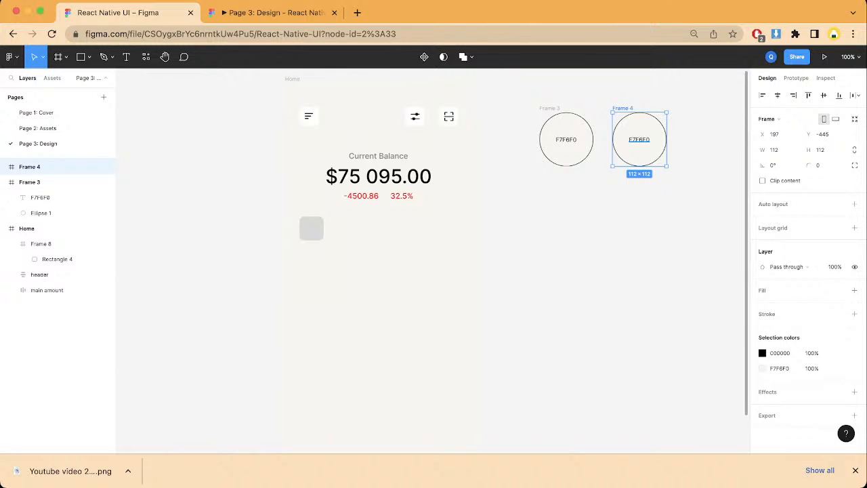
{"action": "double_click", "coordinate": [640, 139]}
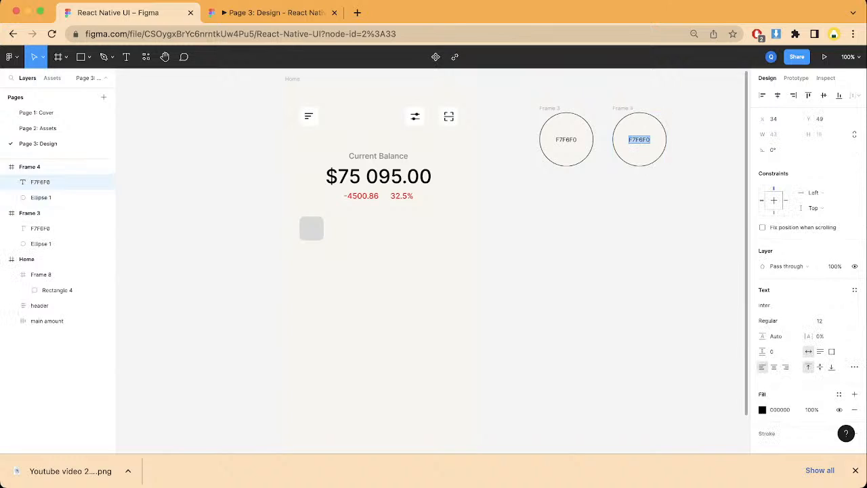
{"action": "type", "text": "D3F36B"}
Step: Copy the new swatch's label and use D3F36B as the fill of its ellipse
{"action": "key", "text": "super+a"}
{"action": "key", "text": "super+c"}
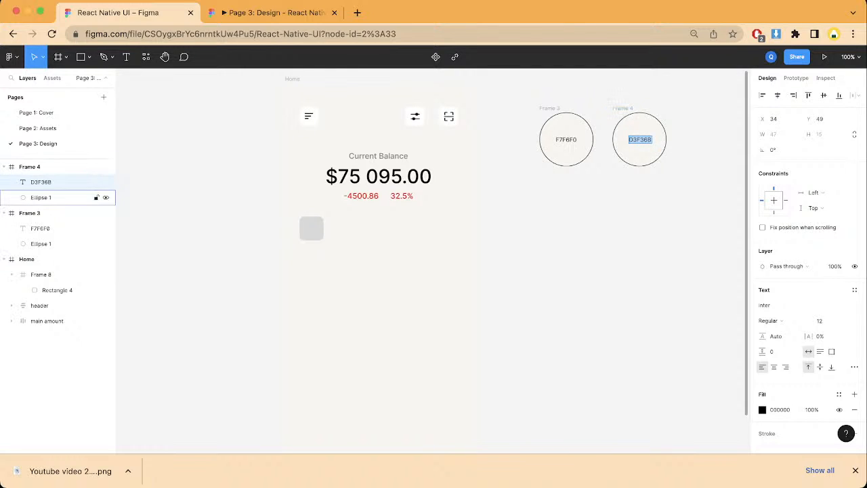
{"action": "left_click", "coordinate": [68, 197]}
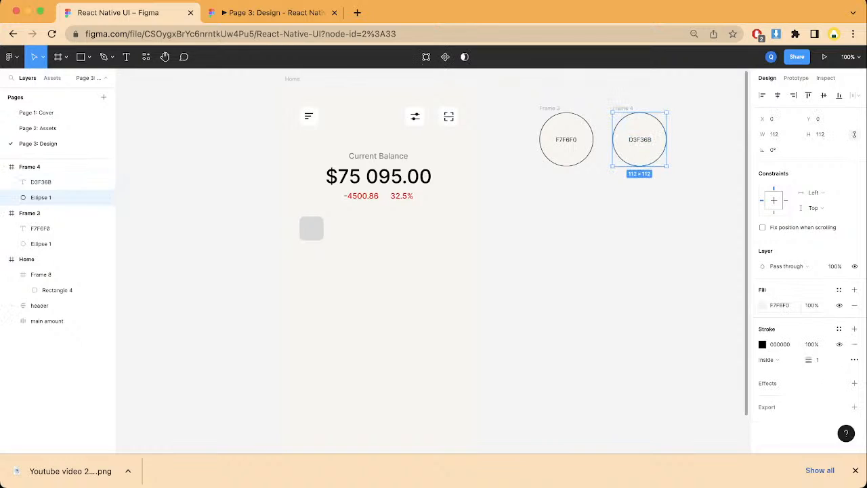
{"action": "left_click", "coordinate": [781, 306]}
{"action": "key", "text": "super+v"}
{"action": "left_click", "coordinate": [677, 260]}
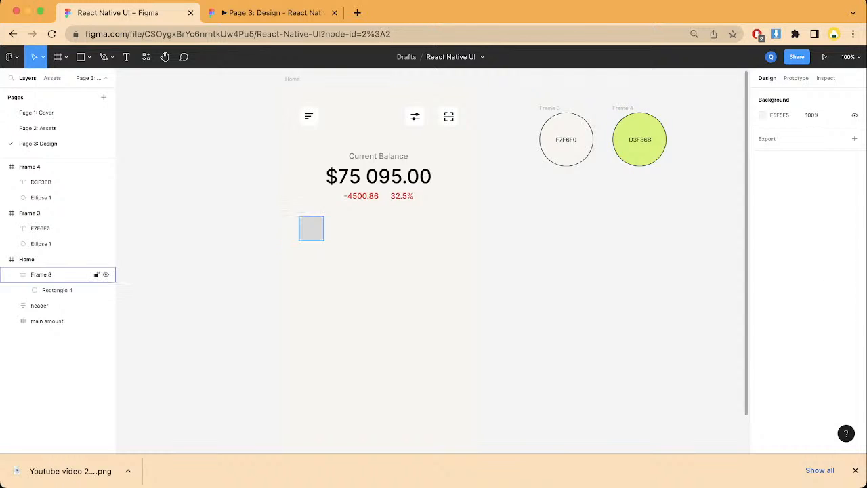
Step: Fill the grey rounded square with the D3F36B green sampled from the new swatch
{"action": "left_click", "coordinate": [40, 274]}
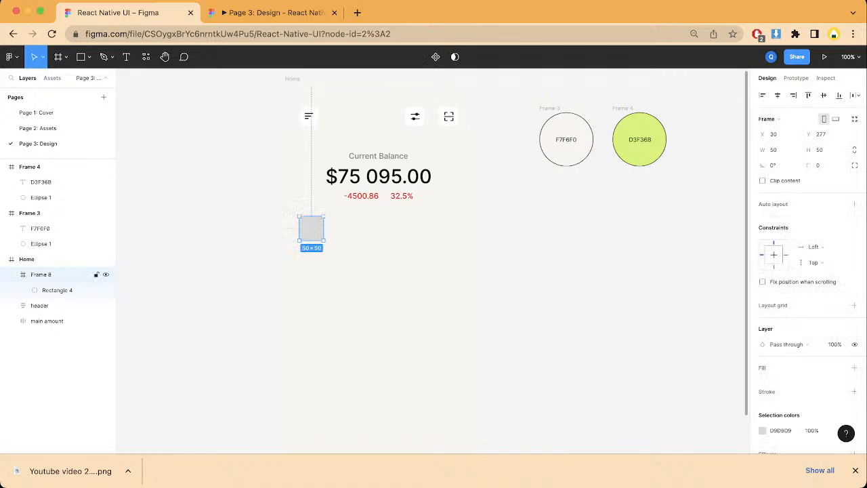
{"action": "left_click", "coordinate": [68, 290]}
{"action": "key", "text": "i"}
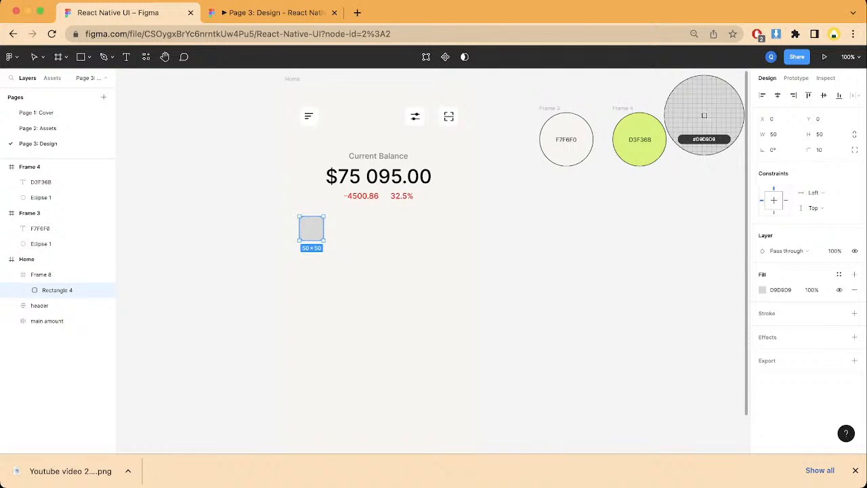
{"action": "left_click", "coordinate": [704, 115]}
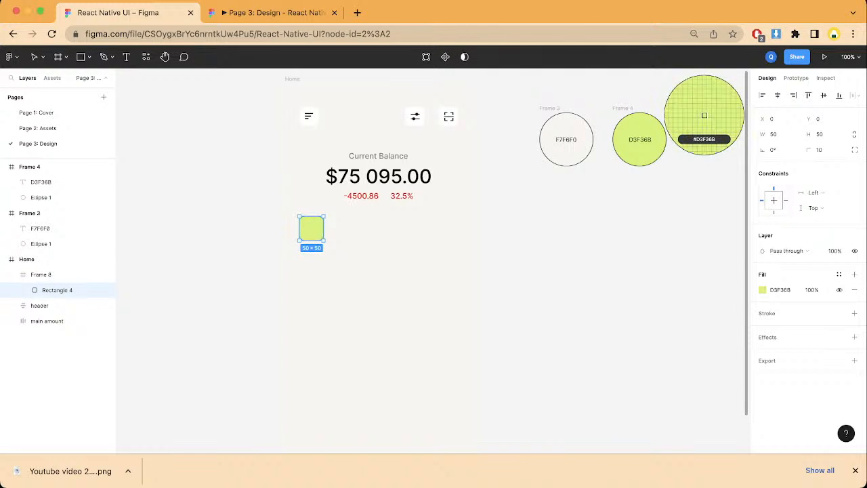
{"action": "left_click", "coordinate": [677, 196]}
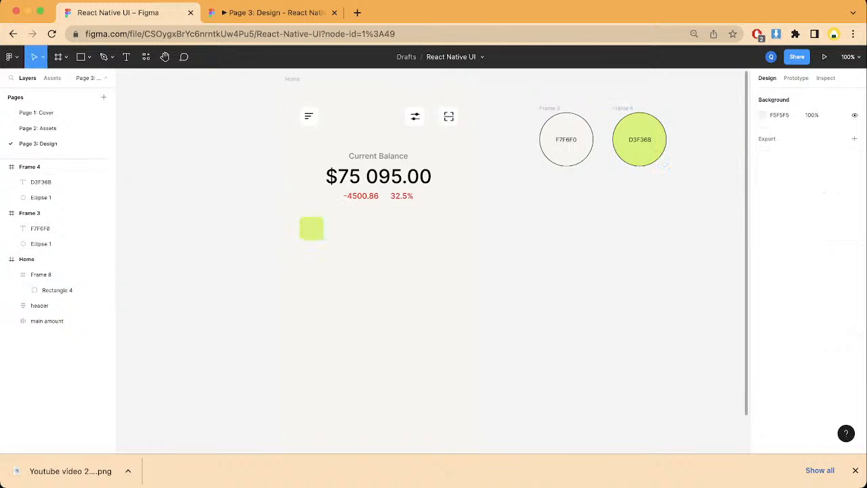
Step: Run the Iconify plugin on the green square's frame and search for "ARROW" icons
{"action": "left_click", "coordinate": [312, 229]}
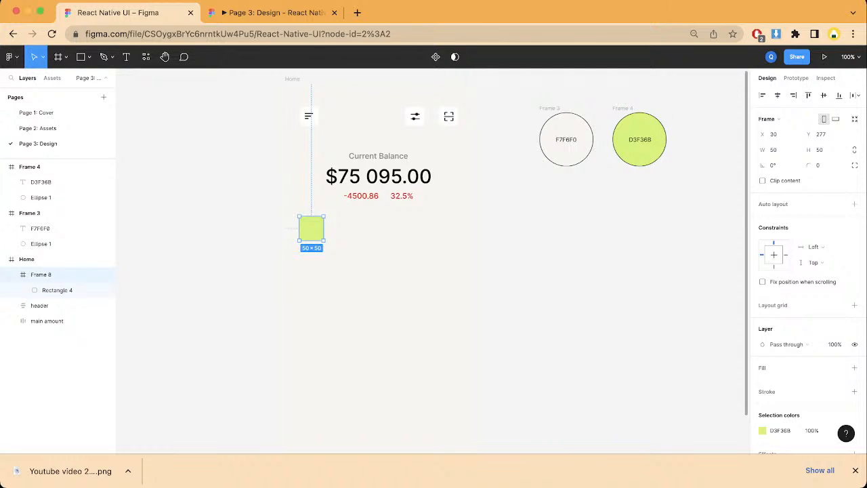
{"action": "right_click", "coordinate": [308, 135]}
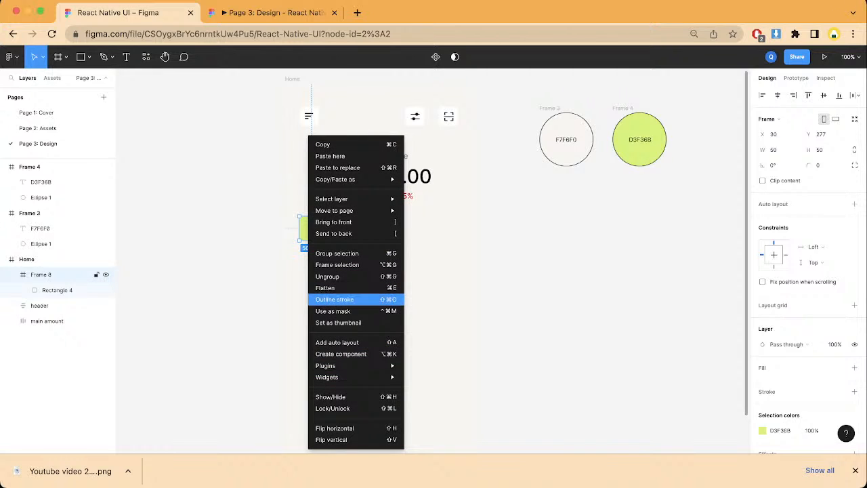
{"action": "mouse_move", "coordinate": [325, 365]}
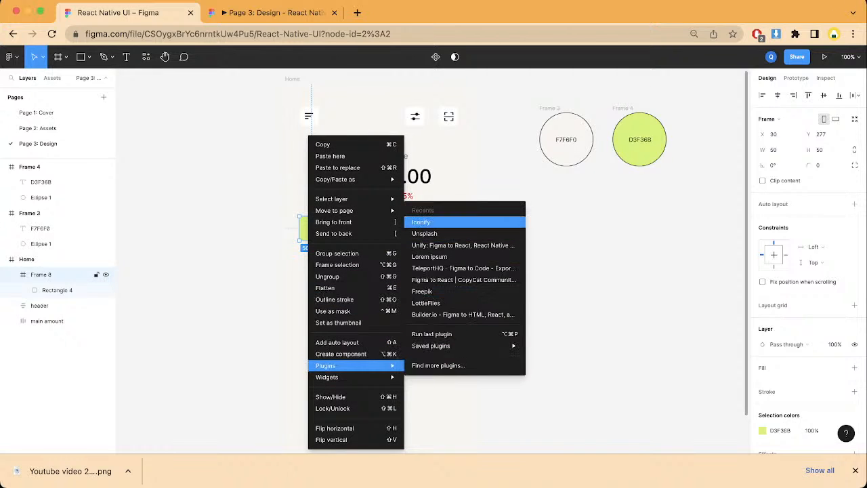
{"action": "left_click", "coordinate": [421, 221]}
{"action": "type", "text": "scan"}
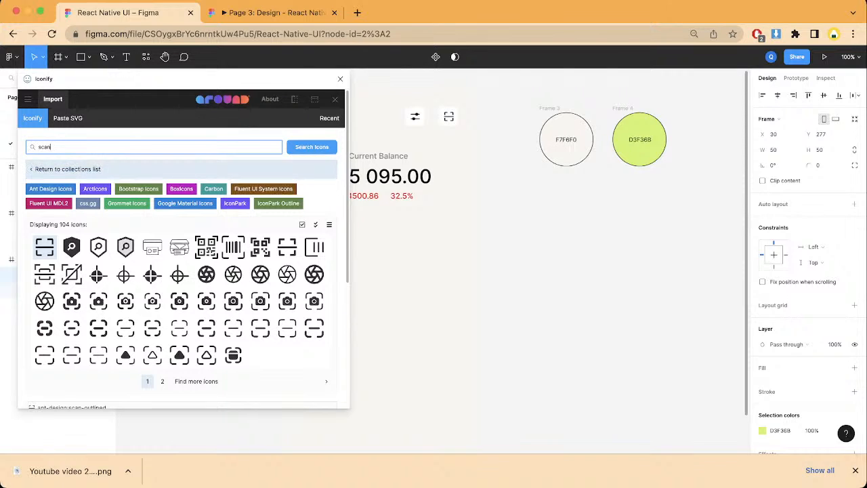
{"action": "key", "text": "super+a"}
{"action": "key", "text": "BackSpace"}
{"action": "type", "text": "ARROW"}
{"action": "key", "text": "Return"}
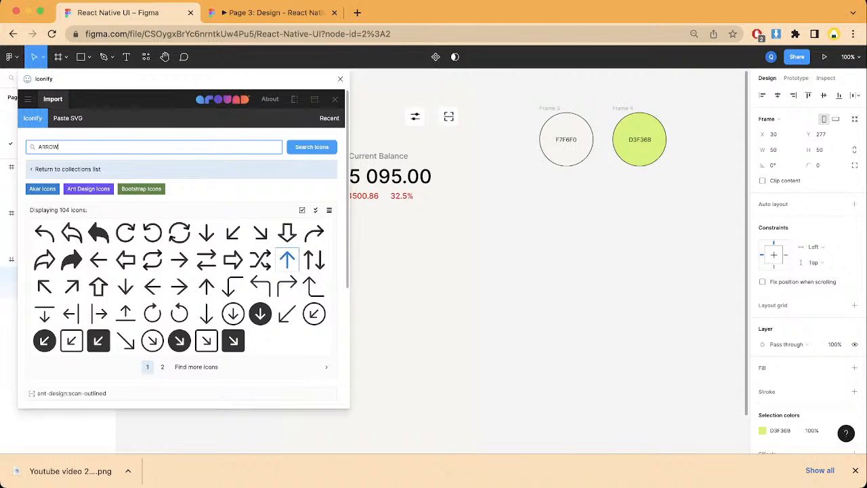
Step: Import the akar-icons:arrow-up icon at height 25 into the square's frame and move its layer above the rectangle
{"action": "left_click", "coordinate": [287, 259]}
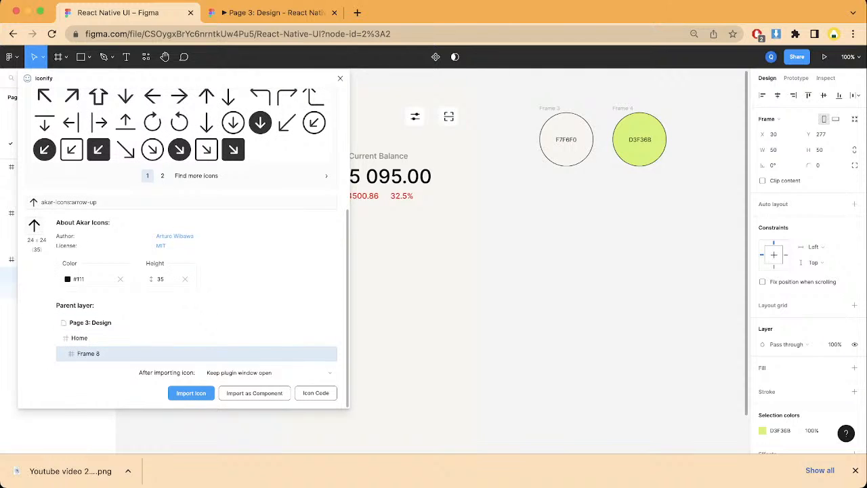
{"action": "left_click", "coordinate": [163, 279]}
{"action": "key", "text": "BackSpace"}
{"action": "key", "text": "BackSpace"}
{"action": "type", "text": "25"}
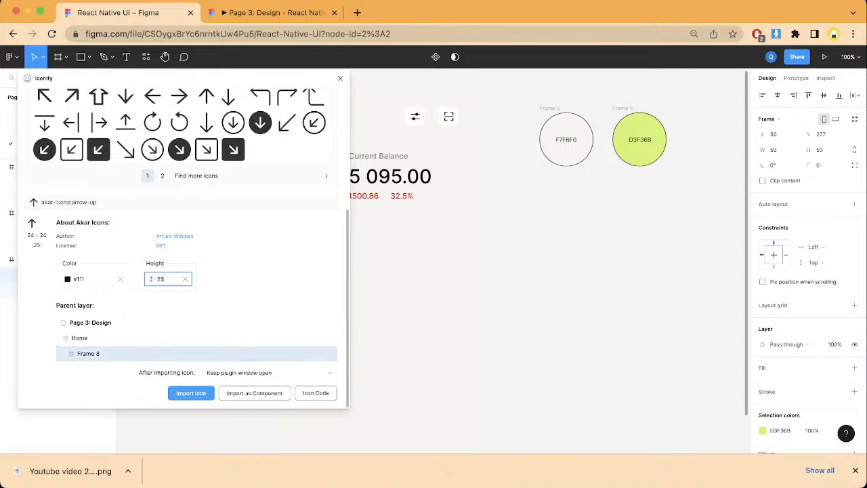
{"action": "key", "text": "Return"}
{"action": "left_click", "coordinate": [340, 78]}
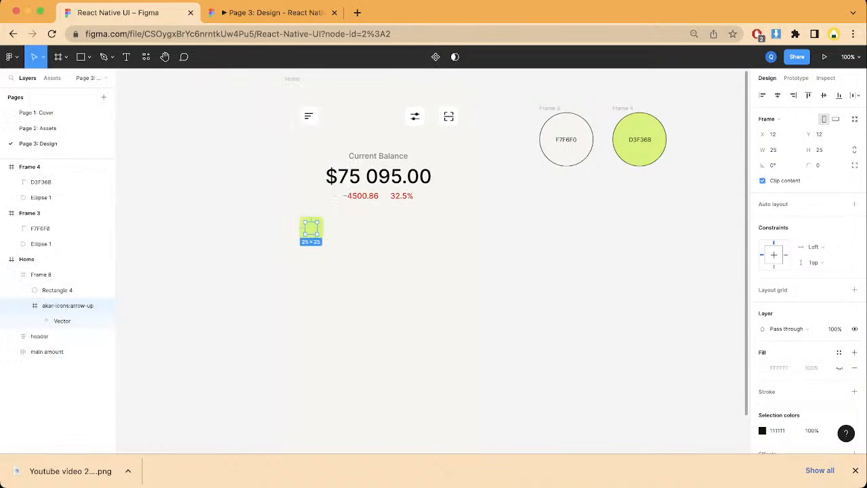
{"action": "left_click_drag", "start_coordinate": [66, 305], "coordinate": [66, 284]}
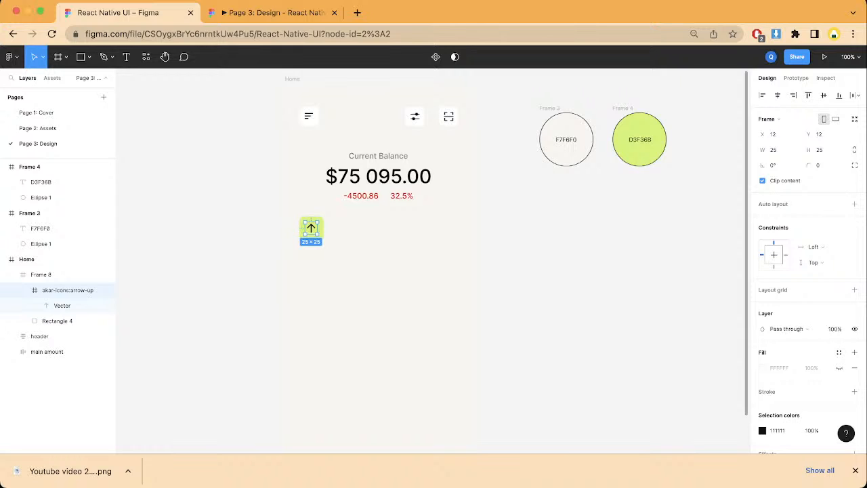
{"action": "key", "text": "Escape"}
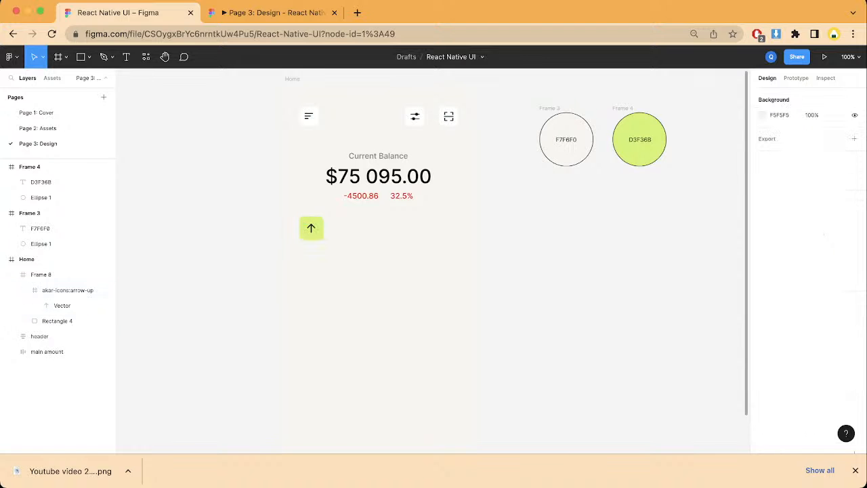
Step: Duplicate the green up-arrow square's frame and place the copy beside it at X 107, Y 276
{"action": "left_click", "coordinate": [312, 228]}
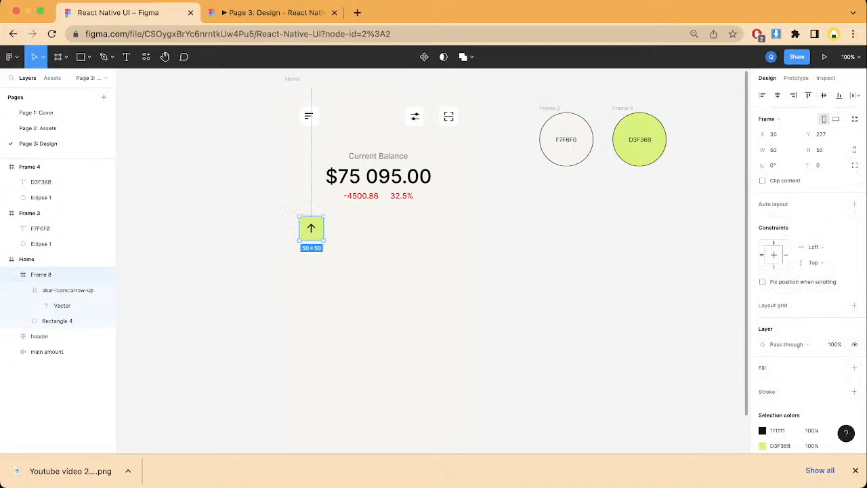
{"action": "key", "text": "ctrl+d"}
{"action": "left_click_drag", "start_coordinate": [311, 228], "coordinate": [348, 228]}
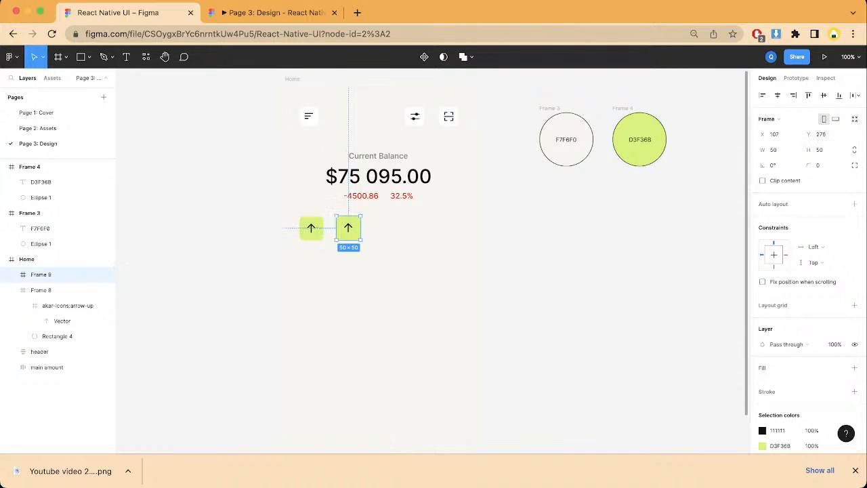
Step: Replace the up arrow in the second square with the akar-icons:arrow-up-right icon using Iconify
{"action": "double_click", "coordinate": [348, 229]}
{"action": "right_click", "coordinate": [348, 228]}
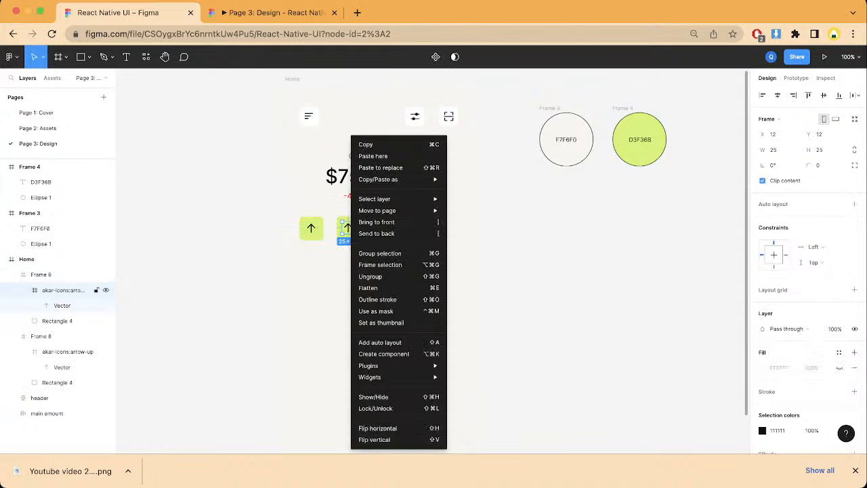
{"action": "mouse_move", "coordinate": [399, 377]}
{"action": "mouse_move", "coordinate": [379, 365]}
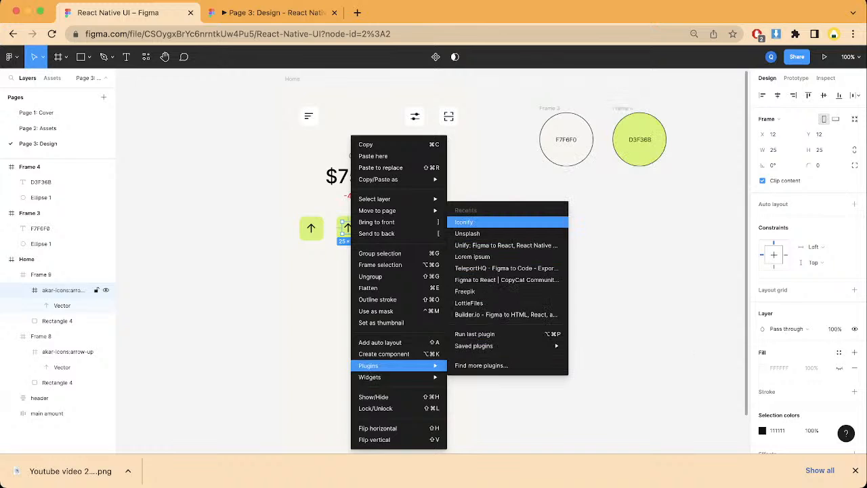
{"action": "left_click", "coordinate": [464, 221]}
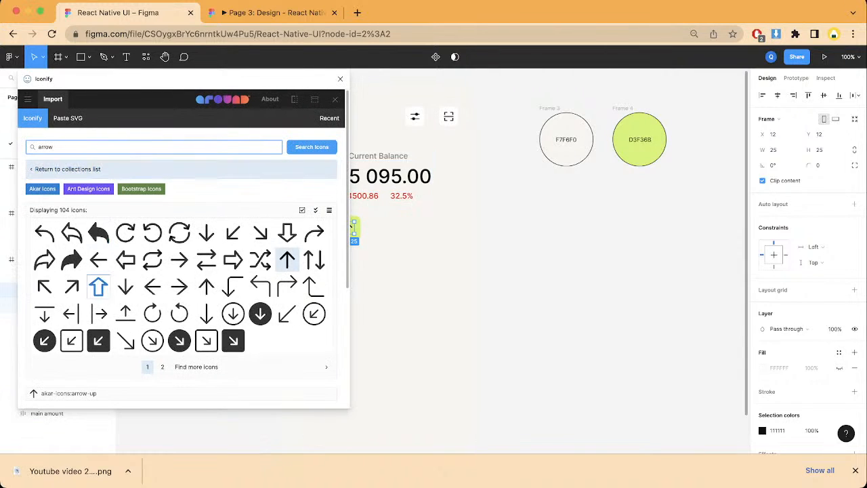
{"action": "left_click", "coordinate": [71, 286]}
{"action": "scroll", "coordinate": [72, 285], "scroll_direction": "down", "scroll_amount": 3}
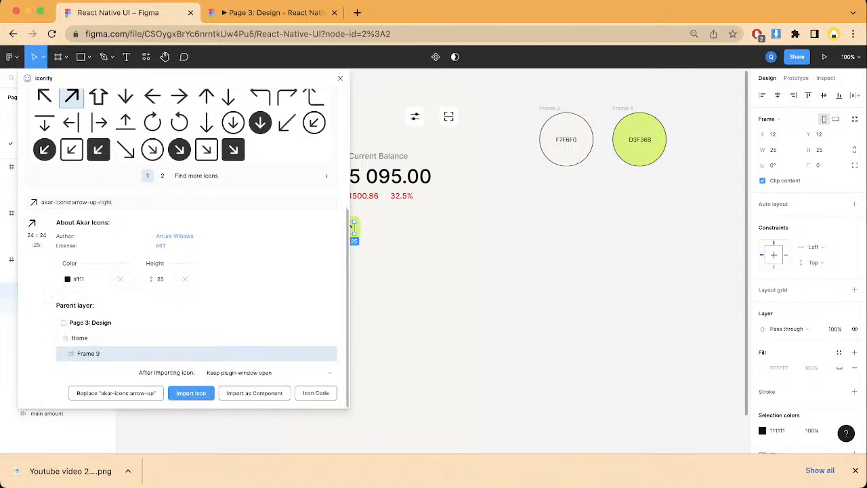
{"action": "left_click", "coordinate": [116, 393]}
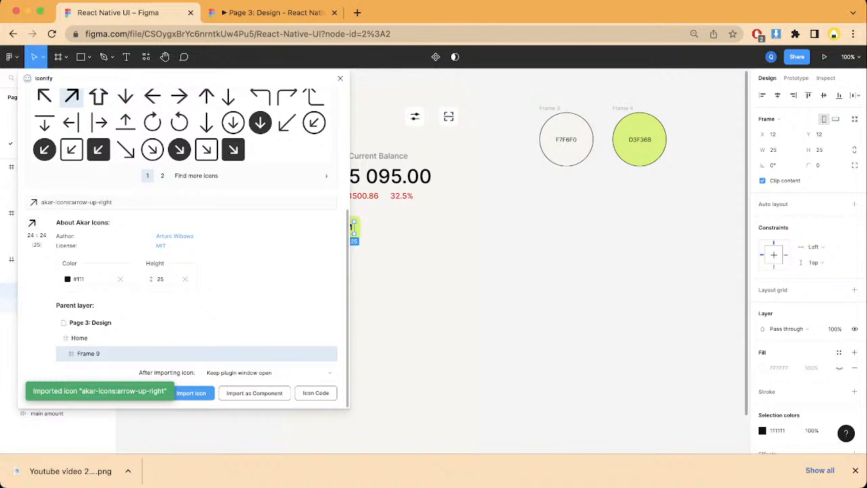
{"action": "left_click", "coordinate": [340, 78]}
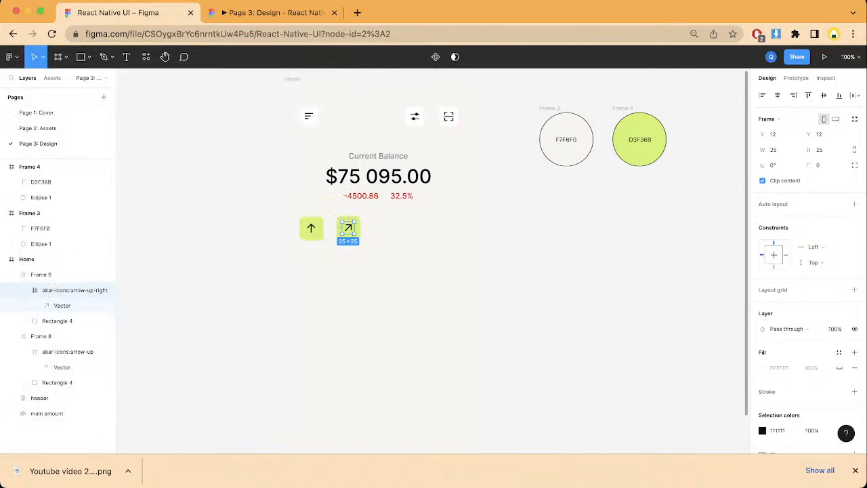
{"action": "left_click", "coordinate": [332, 208]}
Step: Duplicate the diagonal-arrow square's frame twice in place
{"action": "left_click", "coordinate": [348, 229]}
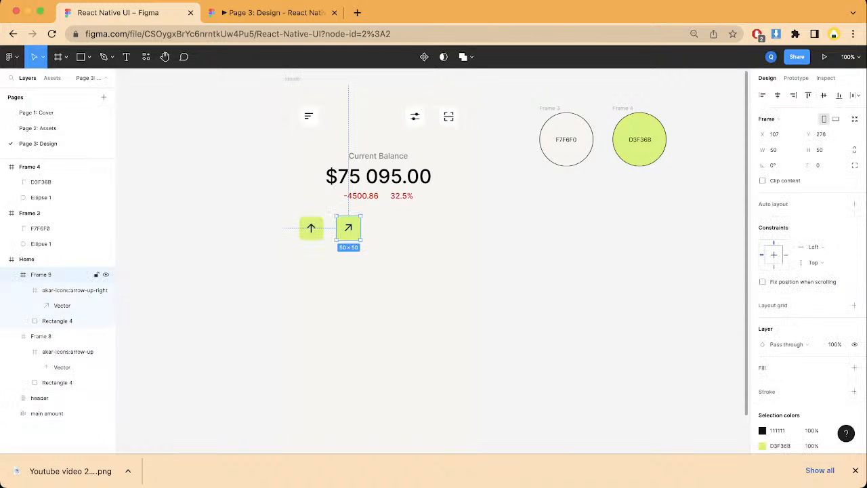
{"action": "key", "text": "super+d"}
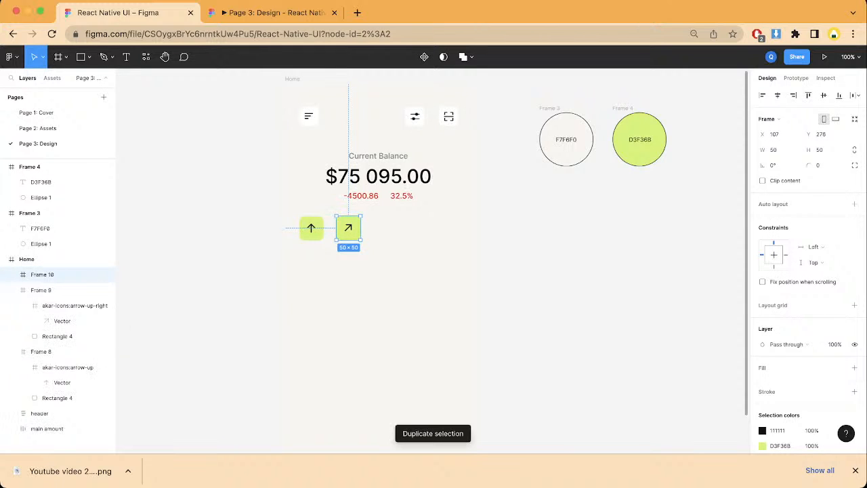
{"action": "key", "text": "super+d"}
Step: Try moving the topmost duplicate's rectangle to X 178, Y 276, and undo the move
{"action": "double_click", "coordinate": [344, 235]}
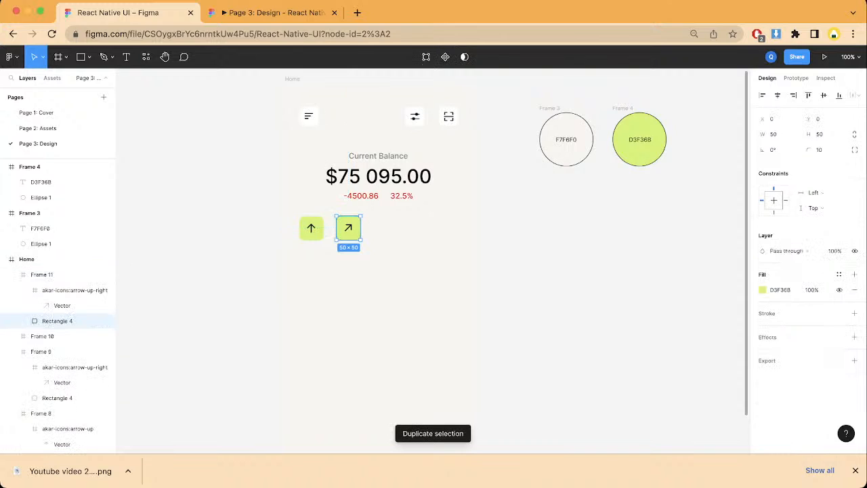
{"action": "left_click_drag", "start_coordinate": [344, 235], "coordinate": [378, 235]}
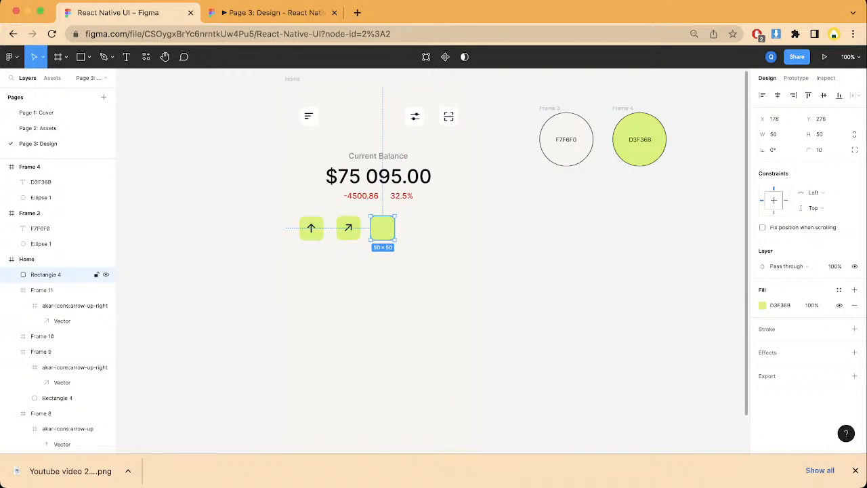
{"action": "key", "text": "super+z"}
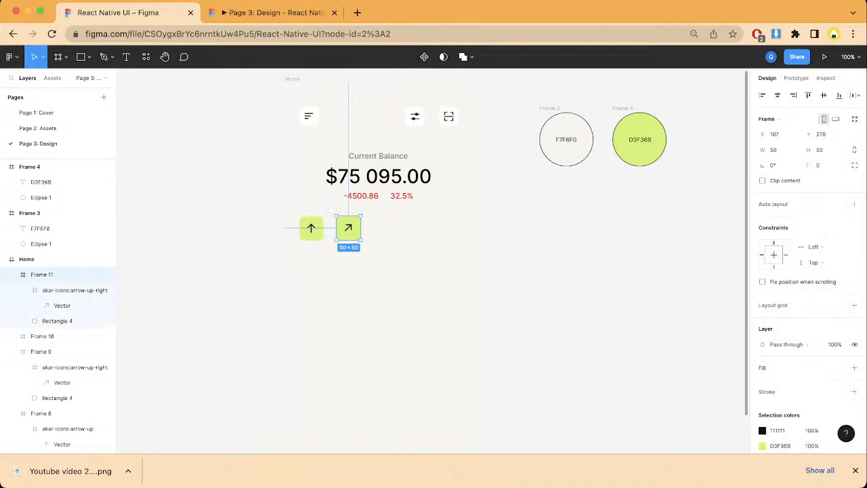
Step: Duplicate the up-arrow and diagonal-arrow square frames together and place the copies beside them in the same row
{"action": "key", "text": "Escape"}
{"action": "left_click", "coordinate": [312, 229]}
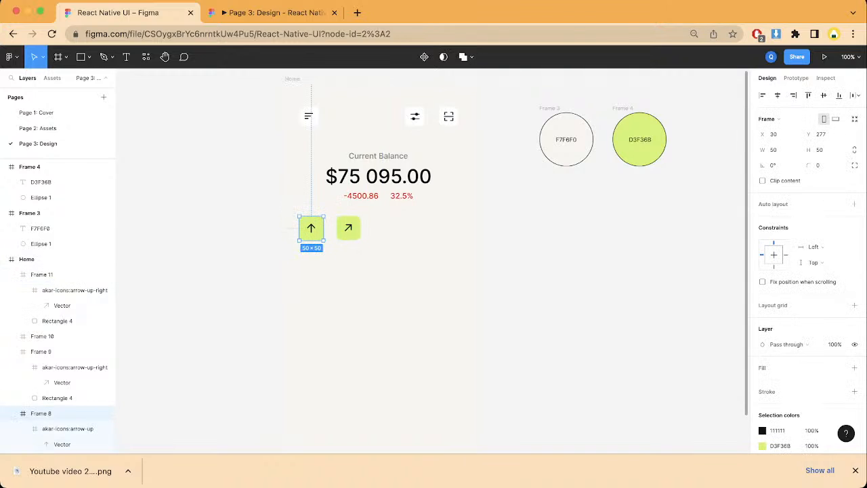
{"action": "left_click", "coordinate": [348, 227], "text": "shift"}
{"action": "key", "text": "super+d"}
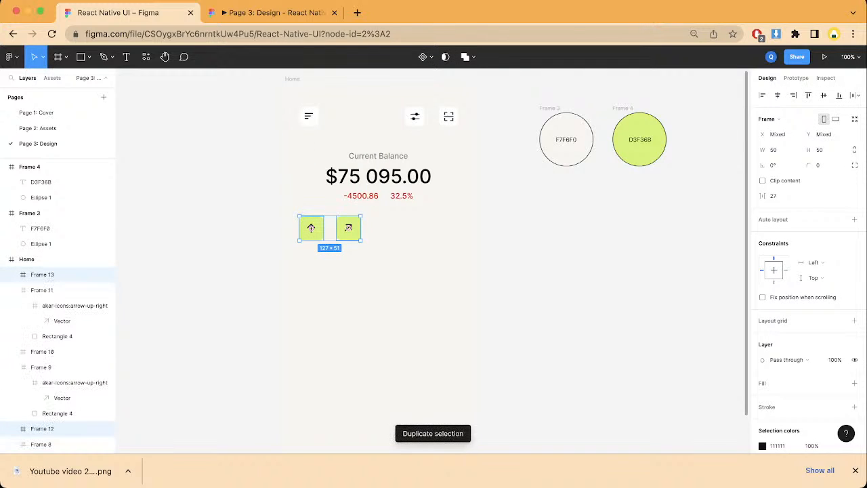
{"action": "left_click_drag", "start_coordinate": [310, 228], "coordinate": [386, 227]}
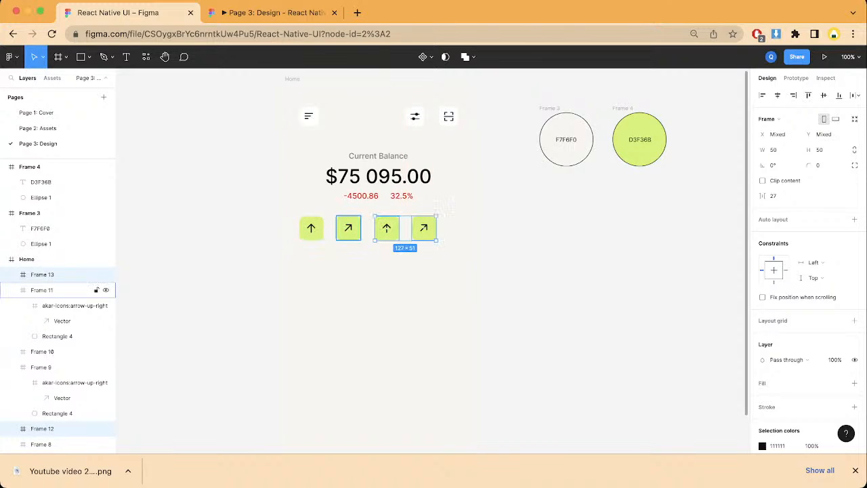
Step: Align the four green square frames on their vertical centers and distribute them with even horizontal spacing
{"action": "left_click", "coordinate": [311, 227], "text": "shift"}
{"action": "left_click", "coordinate": [349, 227], "text": "shift"}
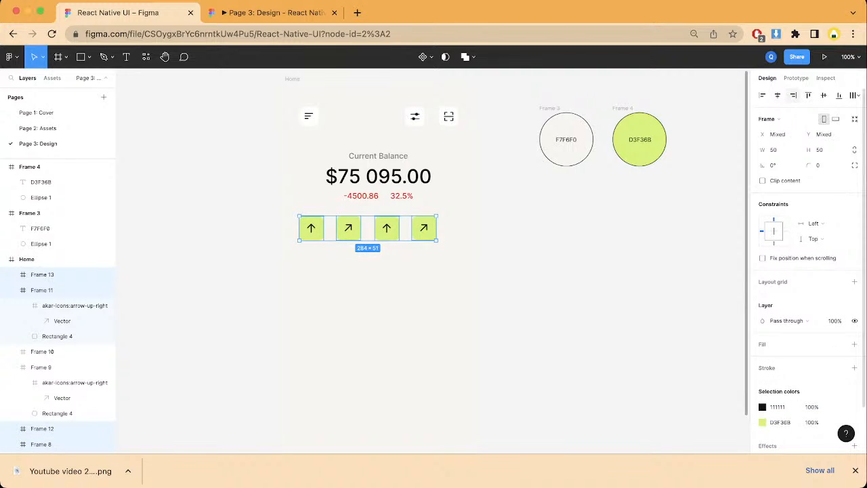
{"action": "left_click", "coordinate": [822, 95]}
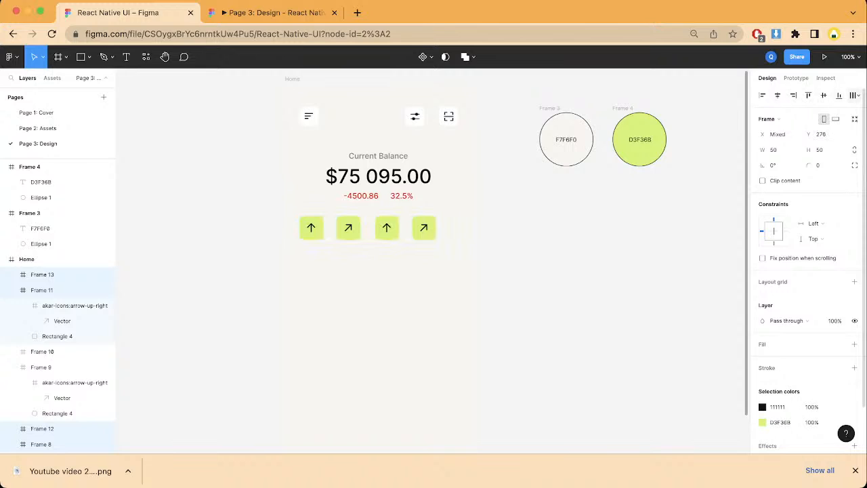
{"action": "left_click", "coordinate": [854, 95]}
{"action": "left_click", "coordinate": [778, 139]}
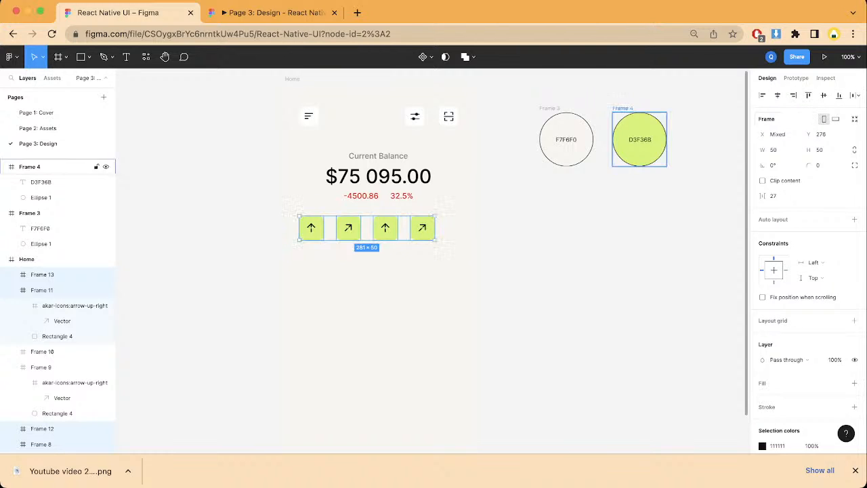
Step: Wrap the four green squares in a horizontal auto layout with 20 spacing between items
{"action": "key", "text": "shift+a"}
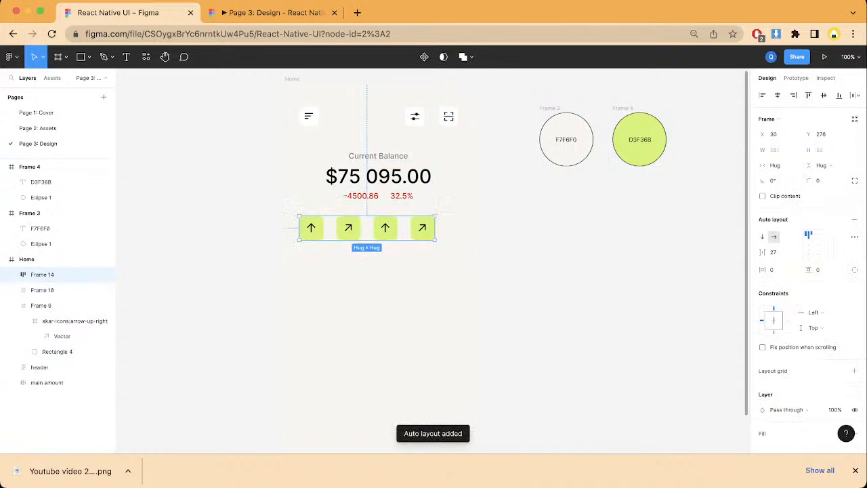
{"action": "left_click", "coordinate": [773, 251]}
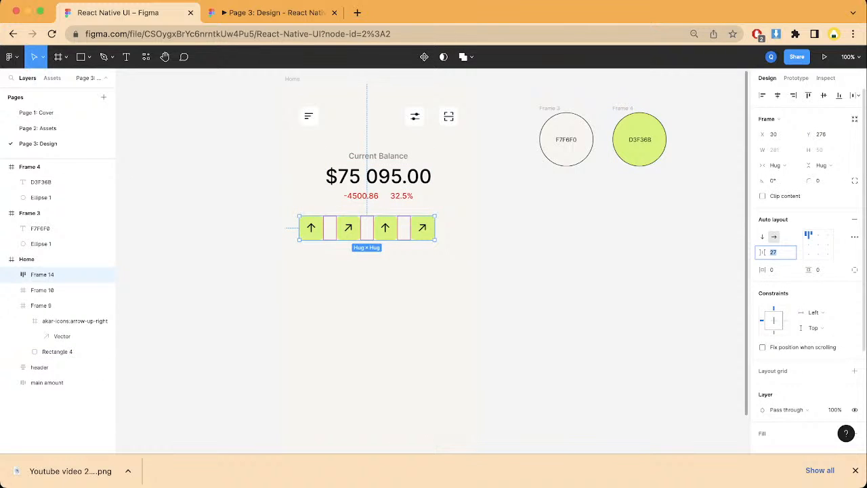
{"action": "type", "text": "20"}
{"action": "key", "text": "Return"}
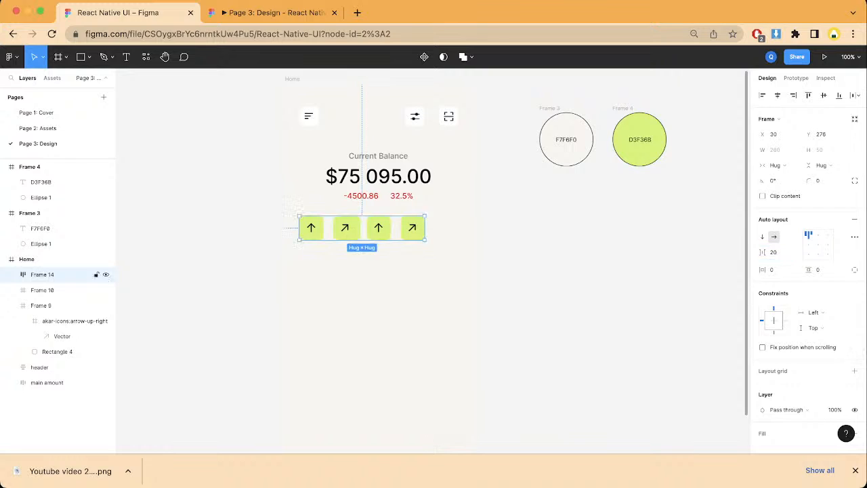
Step: Try moving the auto layout row of green squares slightly sideways, and undo the move
{"action": "left_click_drag", "start_coordinate": [345, 227], "coordinate": [354, 226]}
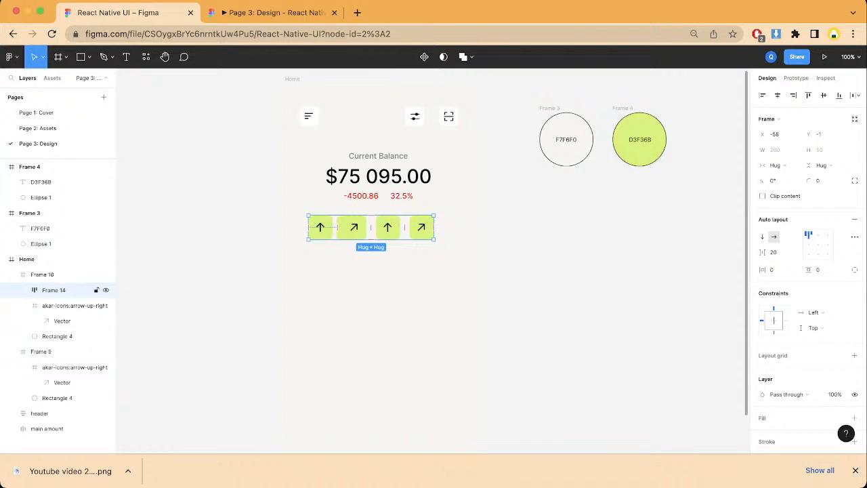
{"action": "key", "text": "super+z"}
{"action": "key", "text": "Escape"}
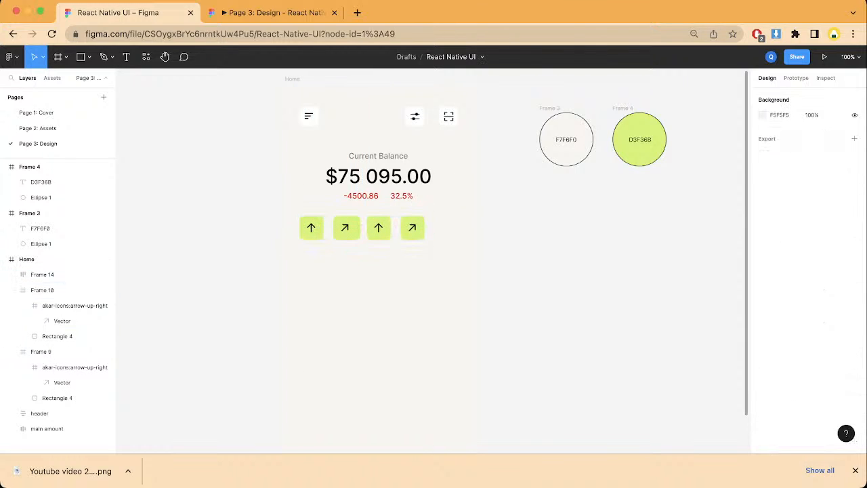
Step: Center the auto layout row horizontally in the Home frame and move it down to Y 352
{"action": "left_click", "coordinate": [42, 274]}
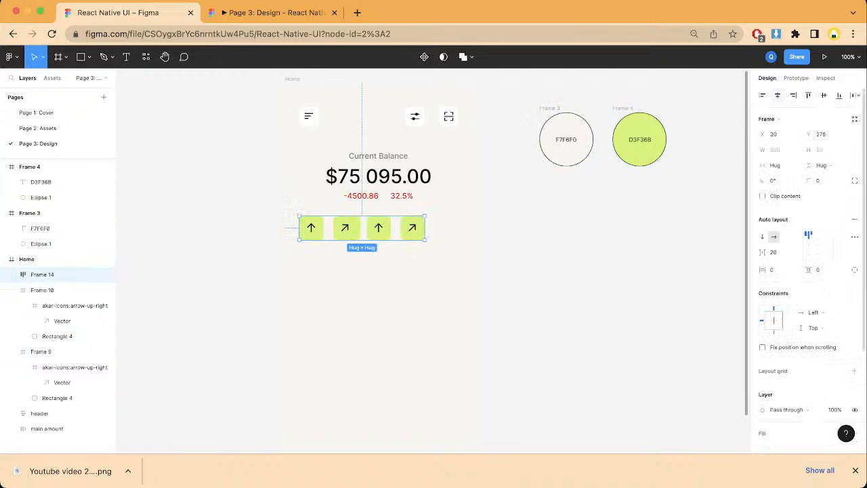
{"action": "left_click", "coordinate": [777, 95]}
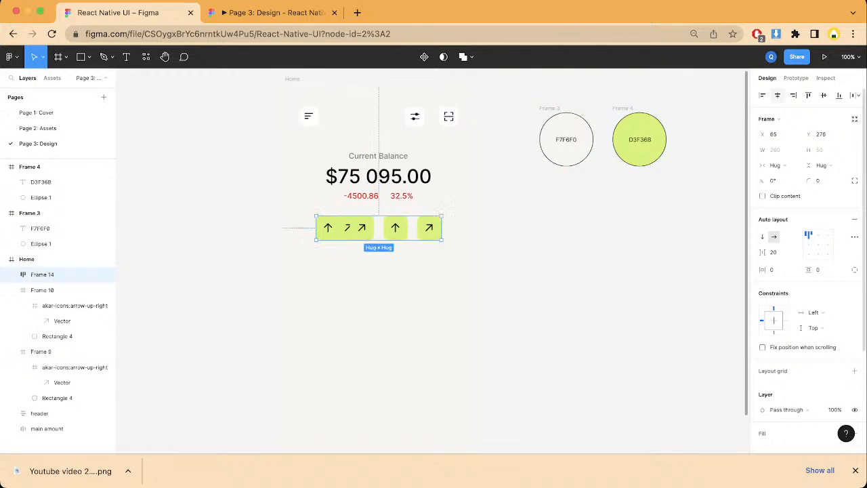
{"action": "left_click_drag", "start_coordinate": [361, 228], "coordinate": [362, 265]}
Step: Delete the two leftover diagonal-arrow square frames above the auto layout row
{"action": "left_click", "coordinate": [348, 228]}
{"action": "key", "text": "Delete"}
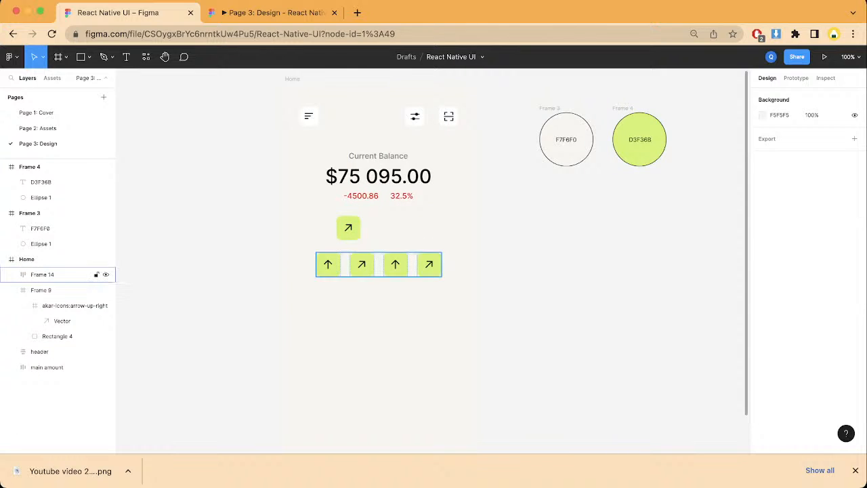
{"action": "left_click", "coordinate": [68, 290]}
{"action": "key", "text": "Delete"}
Step: Move the auto layout row up to X 65, Y 279 under the balance section and check it in the prototype preview
{"action": "left_click", "coordinate": [361, 264]}
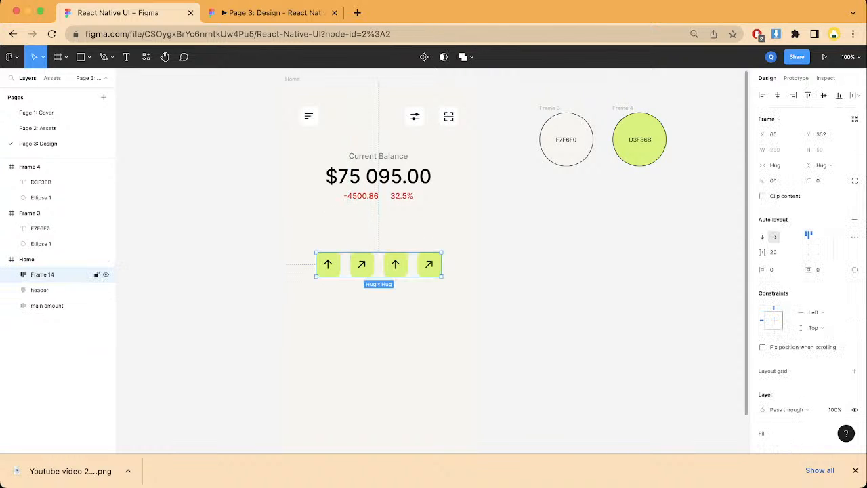
{"action": "left_click_drag", "start_coordinate": [361, 264], "coordinate": [363, 229]}
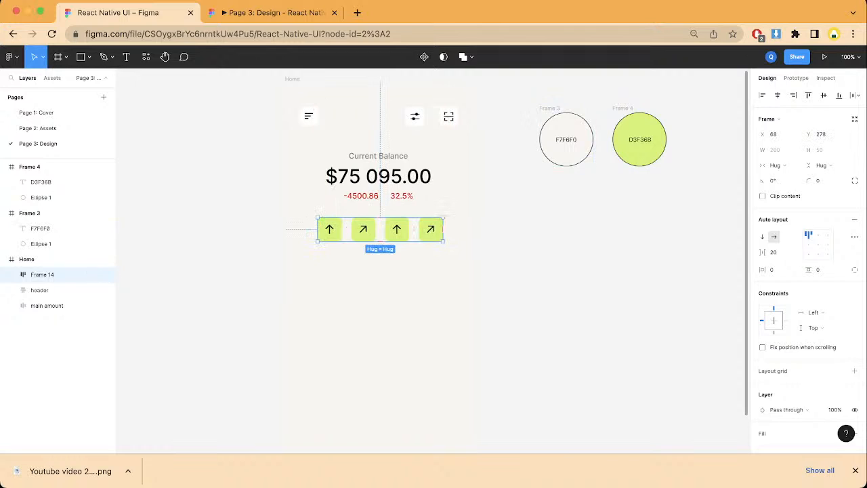
{"action": "key", "text": "Left"}
{"action": "key", "text": "Left"}
{"action": "key", "text": "Left"}
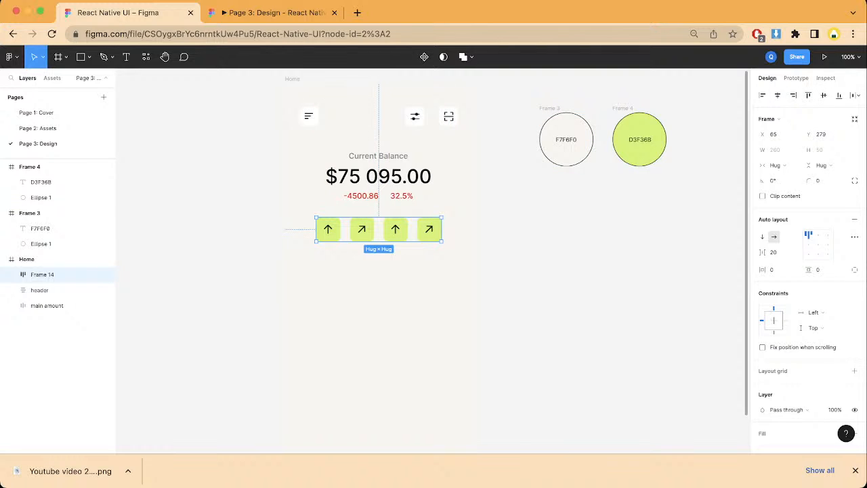
{"action": "left_click", "coordinate": [272, 13]}
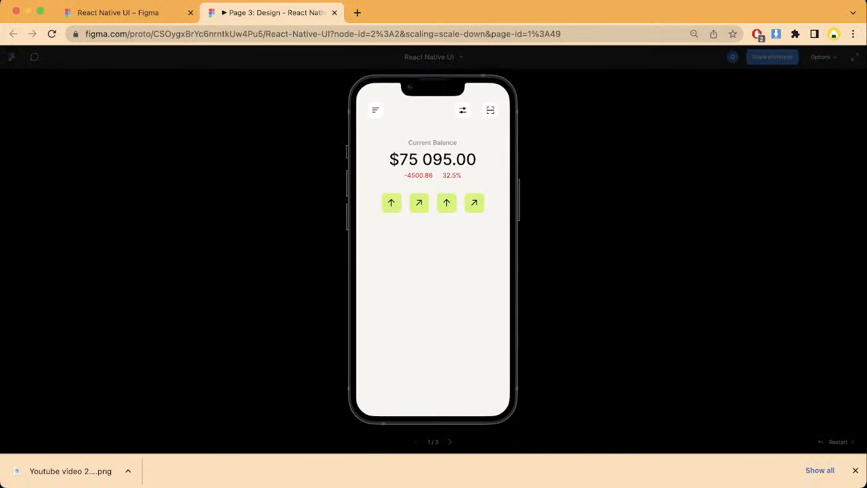
{"action": "left_click", "coordinate": [118, 12]}
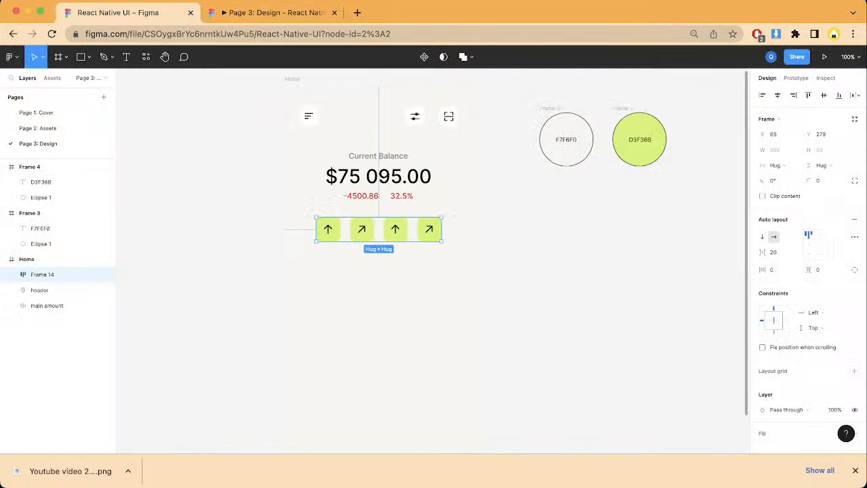
Step: Select the up-arrow icon inside the third green square and launch the Iconify plugin
{"action": "left_click", "coordinate": [395, 291]}
{"action": "double_click", "coordinate": [395, 229]}
{"action": "double_click", "coordinate": [395, 229]}
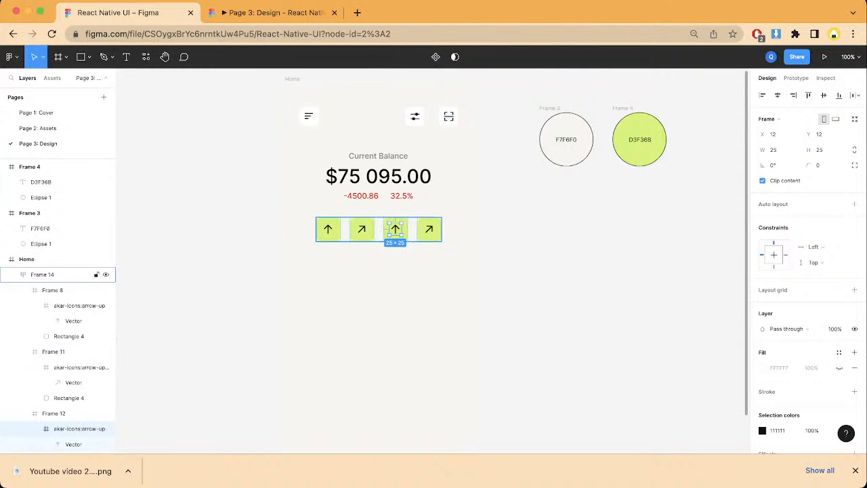
{"action": "right_click", "coordinate": [571, 265]}
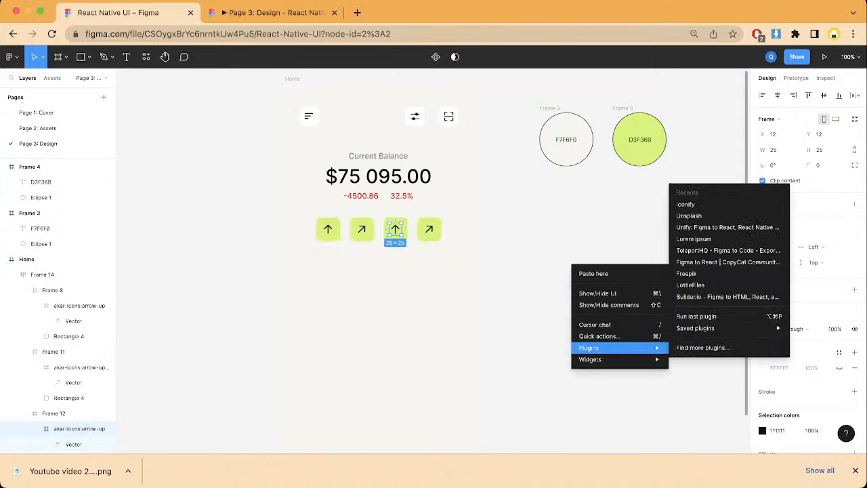
{"action": "mouse_move", "coordinate": [591, 359]}
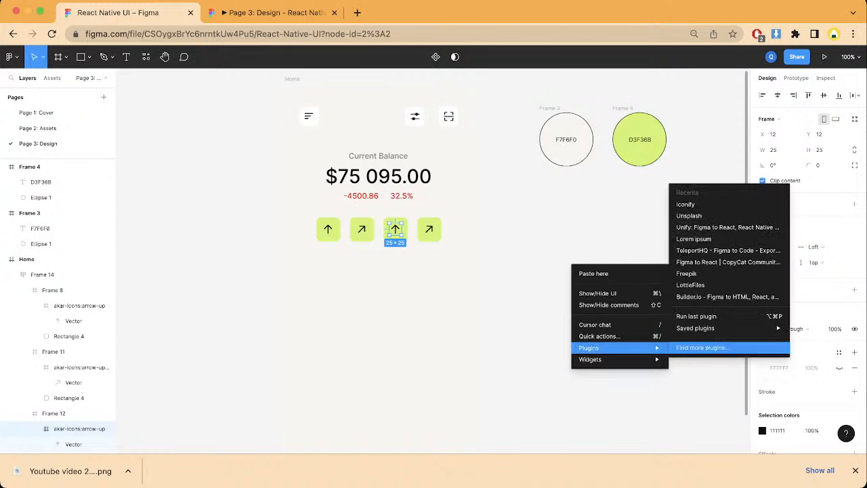
{"action": "left_click", "coordinate": [685, 204]}
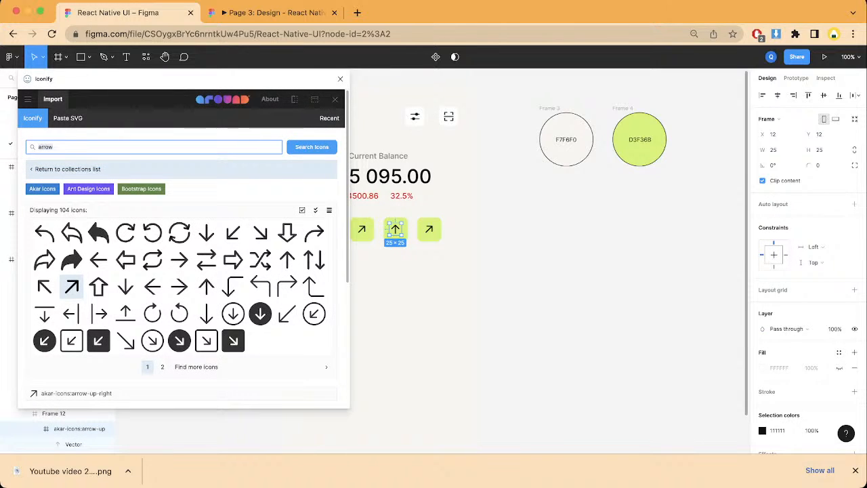
Step: Replace the third square's up arrow with the akar-icons:arrow-right-left icon at height 25 in color #111
{"action": "key", "text": "BackSpace"}
{"action": "key", "text": "BackSpace"}
{"action": "key", "text": "BackSpace"}
{"action": "key", "text": "BackSpace"}
{"action": "key", "text": "BackSpace"}
{"action": "scroll", "coordinate": [98, 259], "scroll_direction": "down", "scroll_amount": 3}
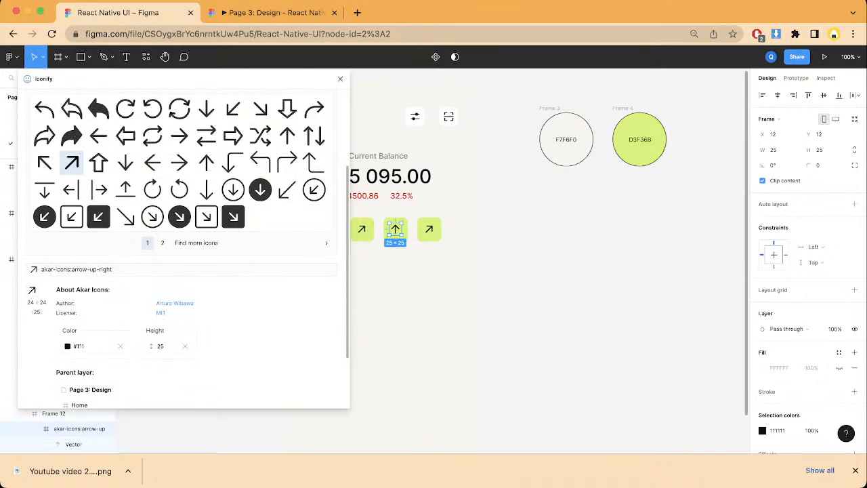
{"action": "scroll", "coordinate": [183, 248], "scroll_direction": "down", "scroll_amount": 1}
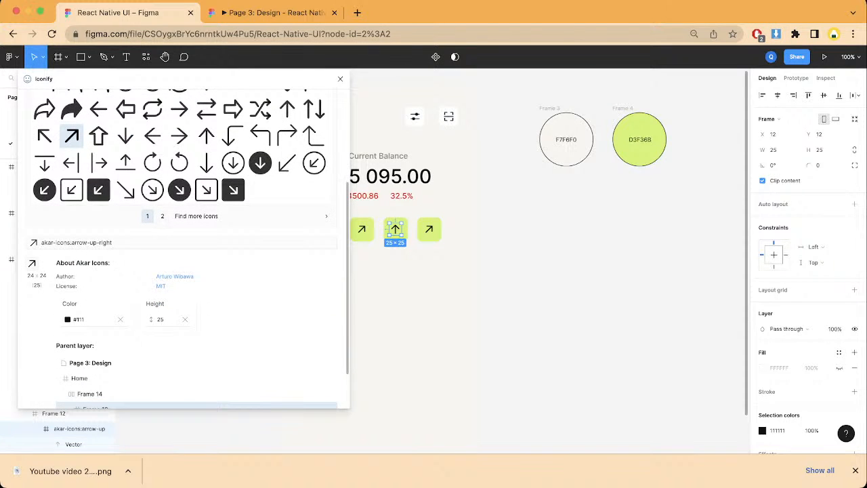
{"action": "scroll", "coordinate": [161, 216], "scroll_direction": "up", "scroll_amount": 2}
{"action": "scroll", "coordinate": [153, 210], "scroll_direction": "up", "scroll_amount": 4}
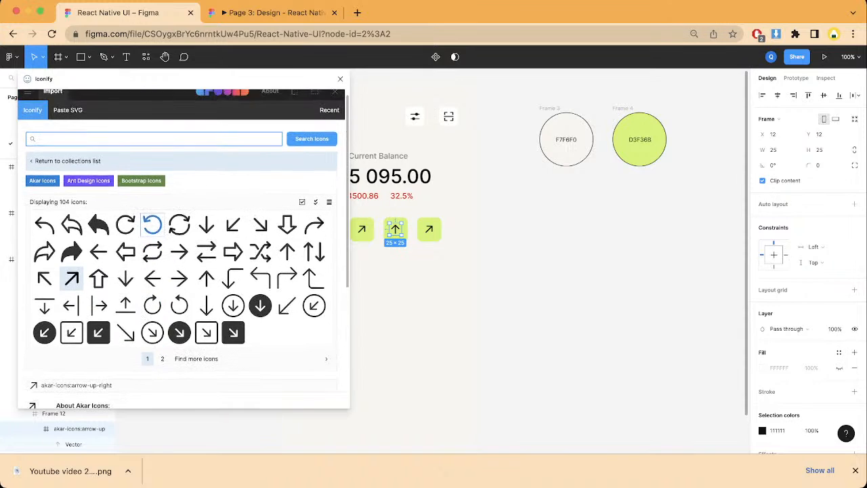
{"action": "left_click", "coordinate": [205, 252]}
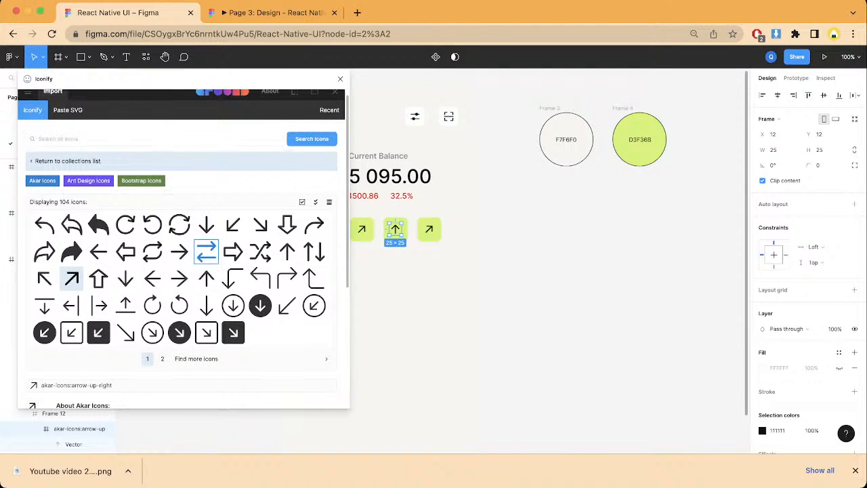
{"action": "scroll", "coordinate": [206, 251], "scroll_direction": "down", "scroll_amount": 5}
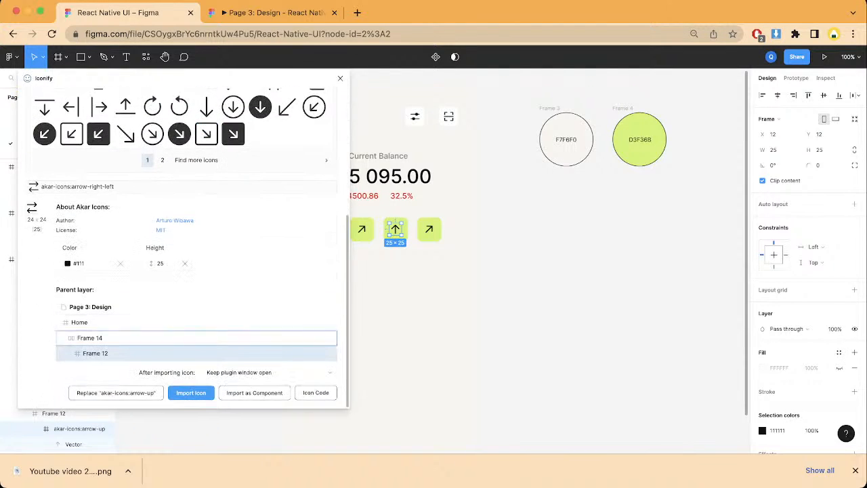
{"action": "left_click", "coordinate": [115, 392]}
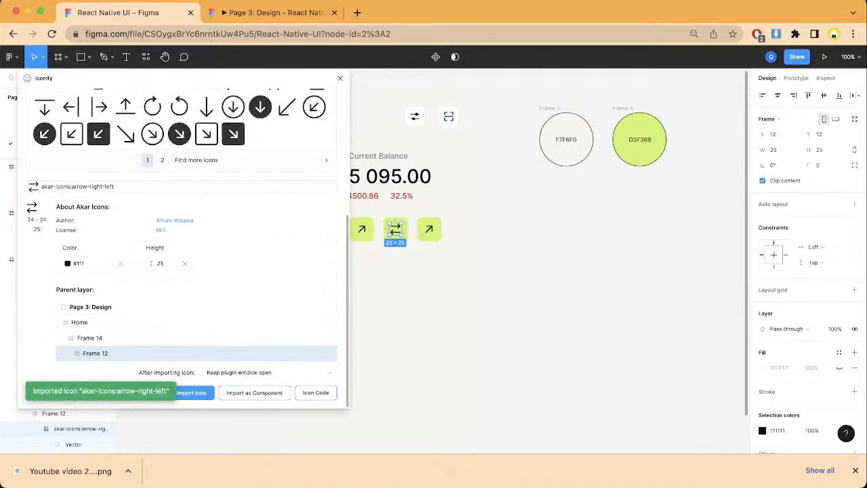
Step: Search Iconify for "COPY" and replace the fourth square's diagonal arrow with the akar-icons:copy icon
{"action": "left_click", "coordinate": [429, 229]}
{"action": "double_click", "coordinate": [428, 229]}
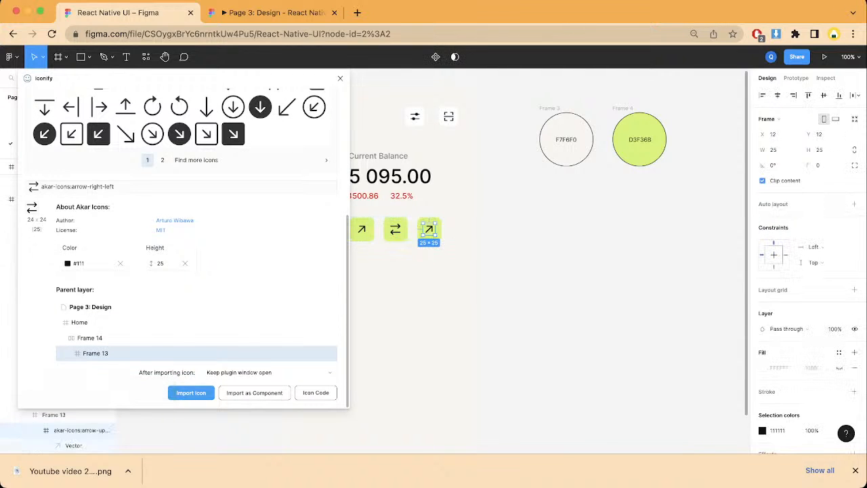
{"action": "scroll", "coordinate": [88, 188], "scroll_direction": "up", "scroll_amount": 4}
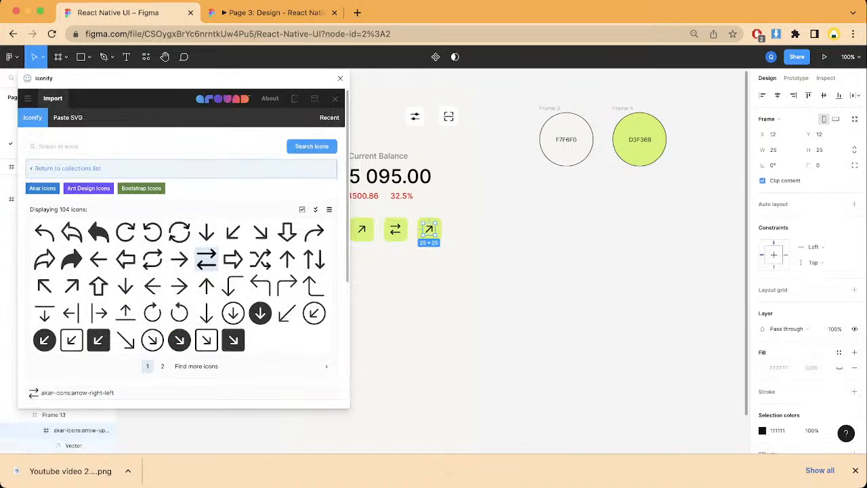
{"action": "left_click", "coordinate": [83, 147]}
{"action": "type", "text": "COP"}
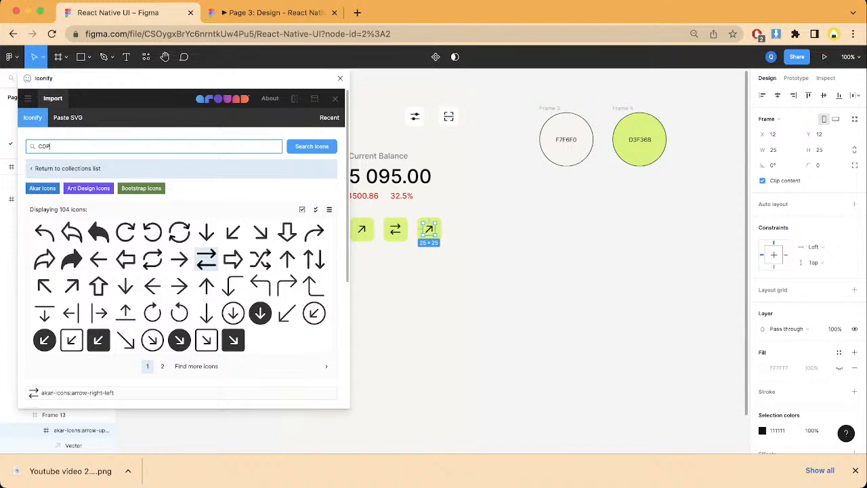
{"action": "type", "text": "Y"}
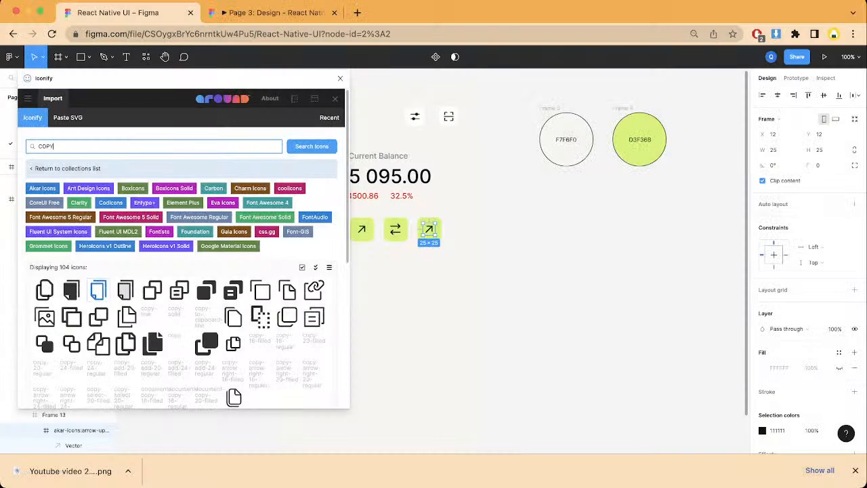
{"action": "left_click", "coordinate": [44, 290]}
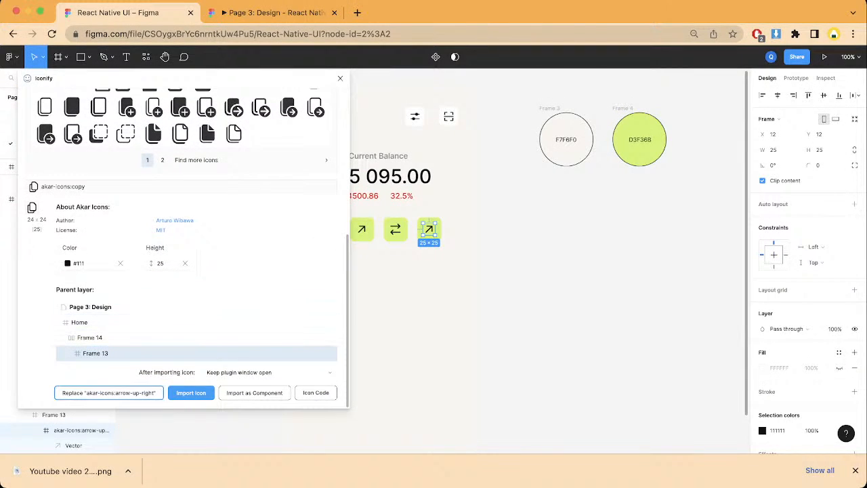
{"action": "left_click", "coordinate": [109, 392]}
{"action": "left_click", "coordinate": [407, 305]}
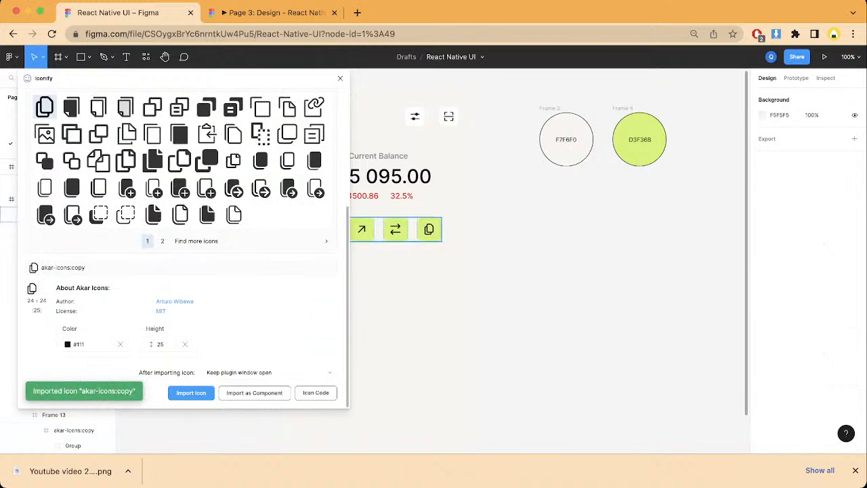
Step: Close the Iconify plugin and rename the green icon row's layer, Frame 14, to "buttons"
{"action": "left_click", "coordinate": [340, 78]}
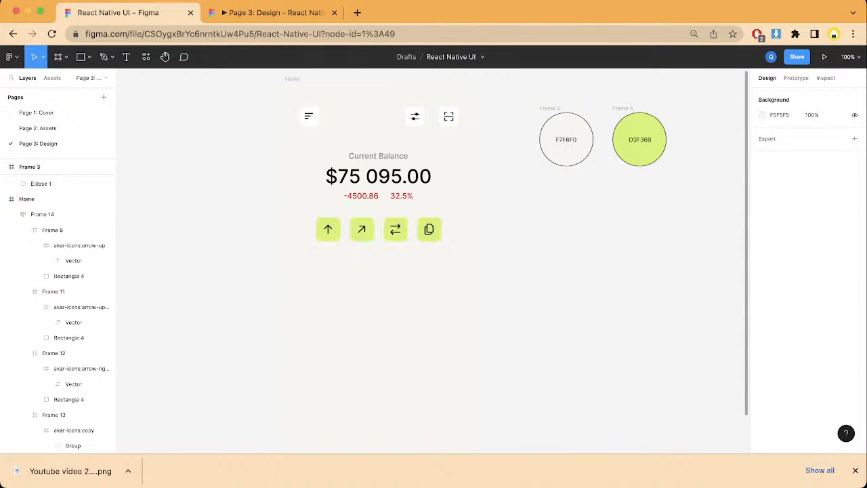
{"action": "left_click", "coordinate": [362, 228]}
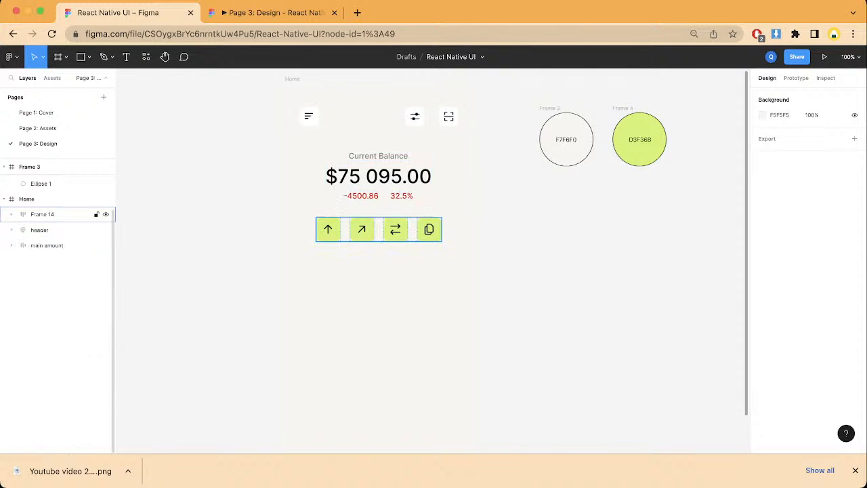
{"action": "left_click", "coordinate": [361, 228]}
{"action": "double_click", "coordinate": [42, 214]}
{"action": "type", "text": "butt"}
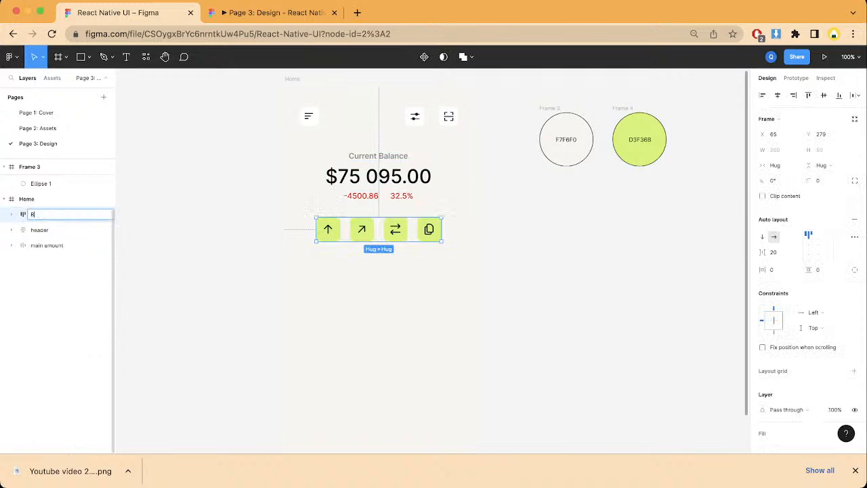
{"action": "key", "text": "BackSpace"}
{"action": "key", "text": "BackSpace"}
{"action": "key", "text": "BackSpace"}
{"action": "key", "text": "BackSpace"}
{"action": "type", "text": "button"}
Step: Set the auto layout alignment of the buttons row to center
{"action": "left_click", "coordinate": [48, 245]}
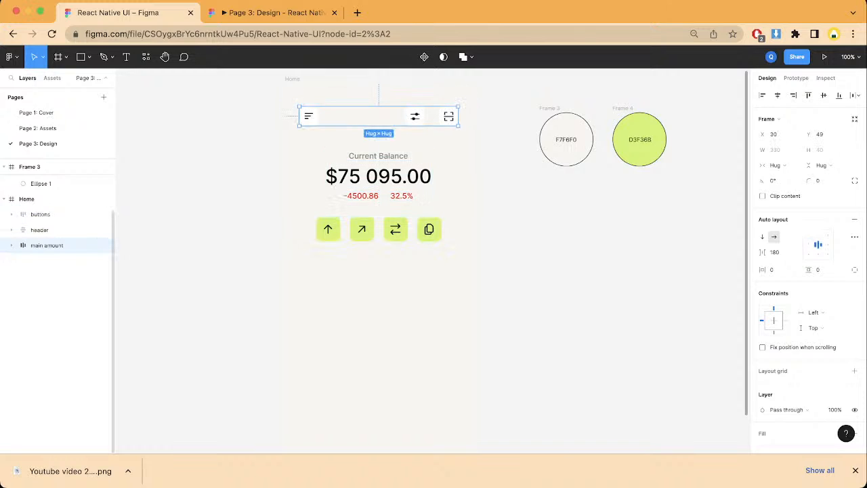
{"action": "left_click", "coordinate": [42, 214]}
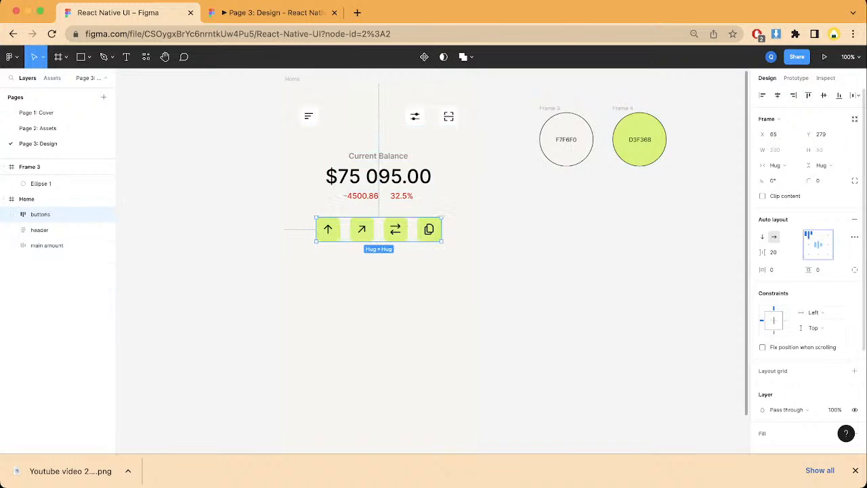
{"action": "left_click", "coordinate": [818, 244]}
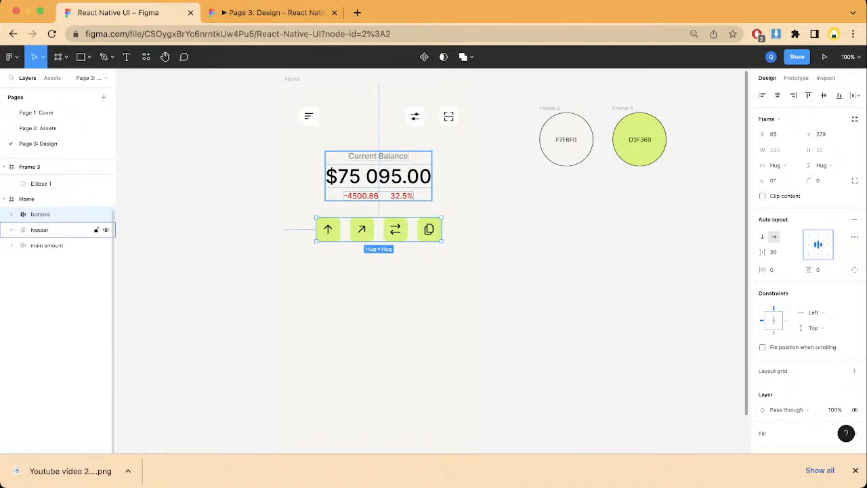
{"action": "left_click", "coordinate": [41, 230]}
{"action": "left_click", "coordinate": [41, 214]}
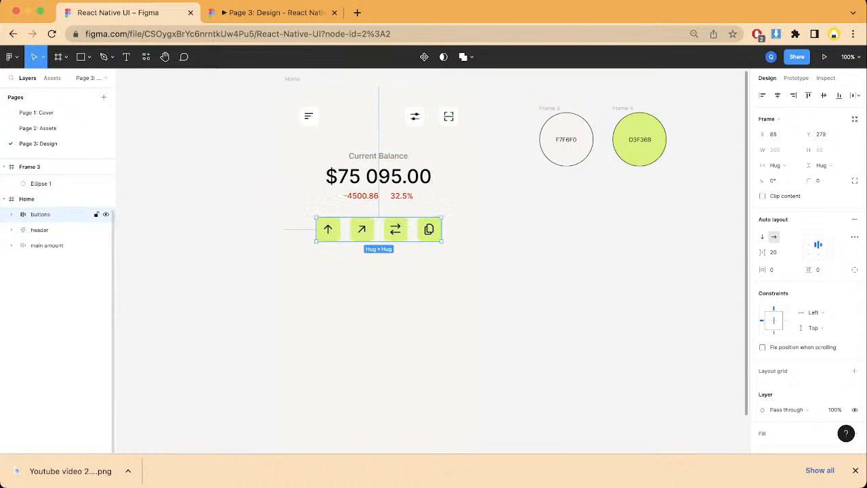
Step: Compare the remaining section layers and set the Current Balance section's auto layout alignment to center
{"action": "left_click", "coordinate": [41, 229]}
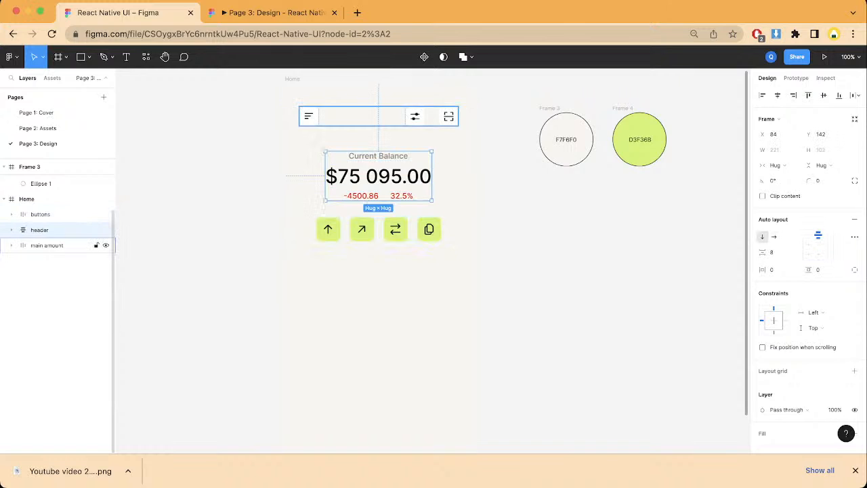
{"action": "left_click", "coordinate": [45, 245]}
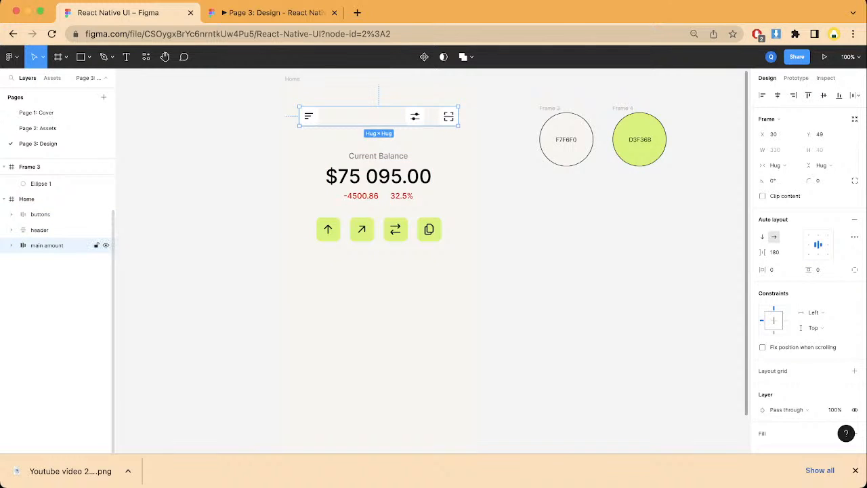
{"action": "left_click", "coordinate": [41, 230]}
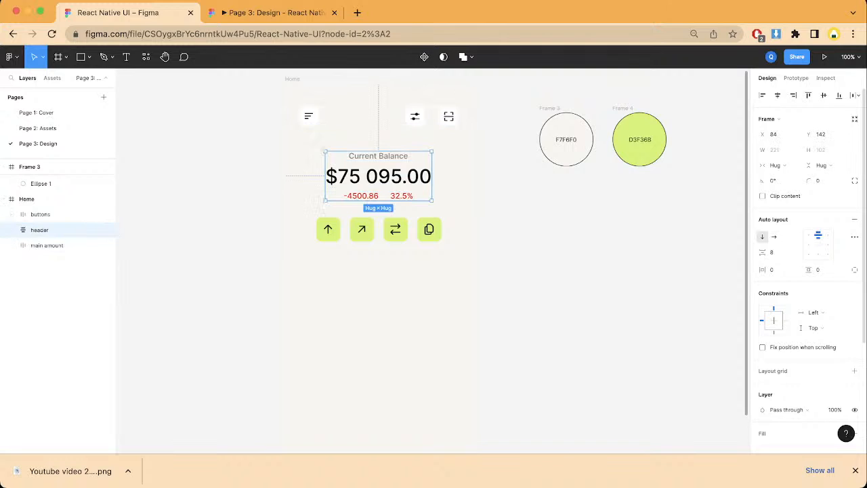
{"action": "left_click", "coordinate": [818, 244]}
{"action": "key", "text": "Escape"}
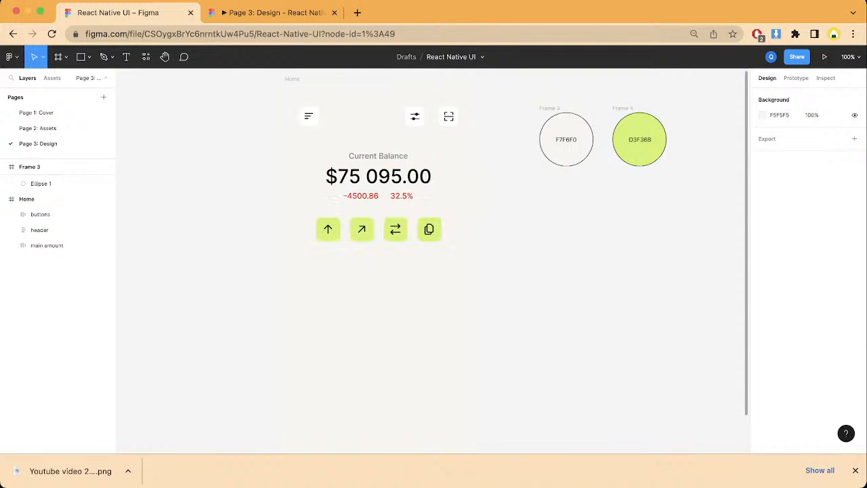
Step: Check the Home screen in the prototype preview and return to the design file
{"action": "left_click", "coordinate": [292, 80]}
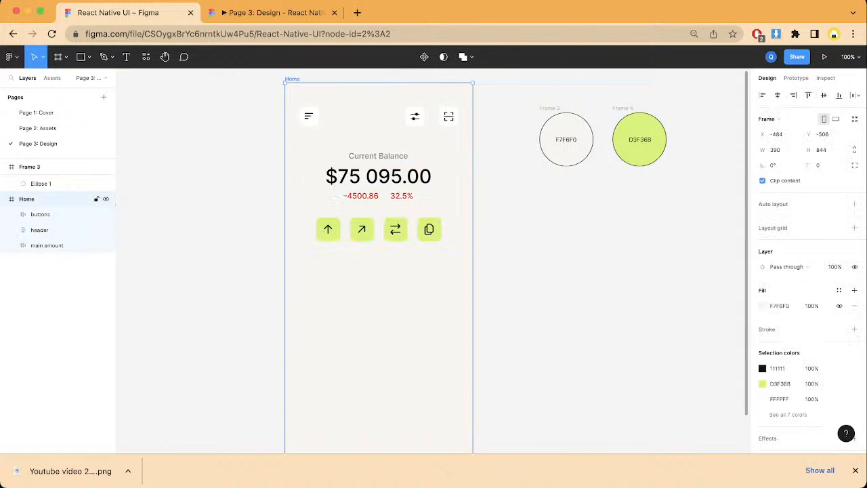
{"action": "left_click", "coordinate": [270, 12]}
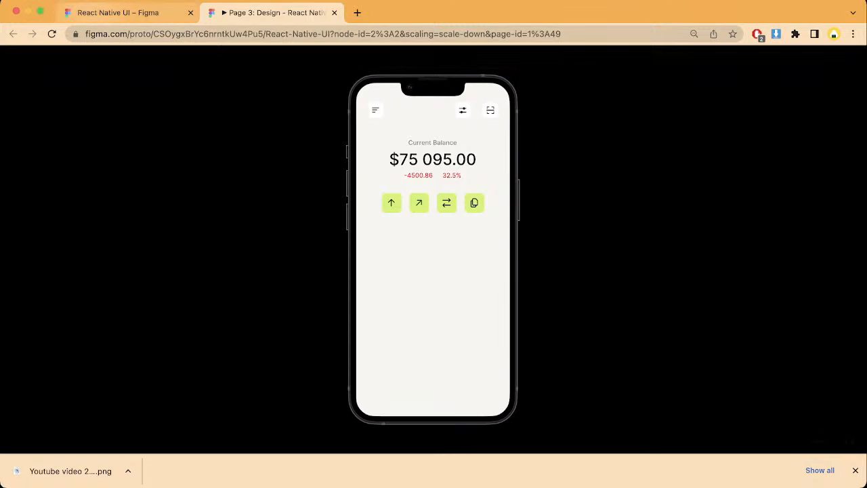
{"action": "left_click", "coordinate": [118, 12]}
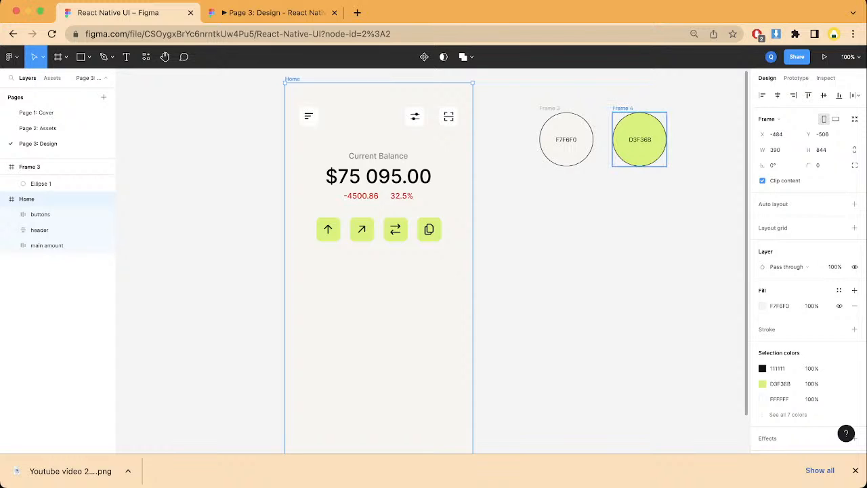
Step: Move the D3F36B swatch below the F7F6F0 swatch and place a duplicate beside the F7F6F0 swatch at about X 210, Y -445
{"action": "left_click_drag", "start_coordinate": [640, 139], "coordinate": [567, 211]}
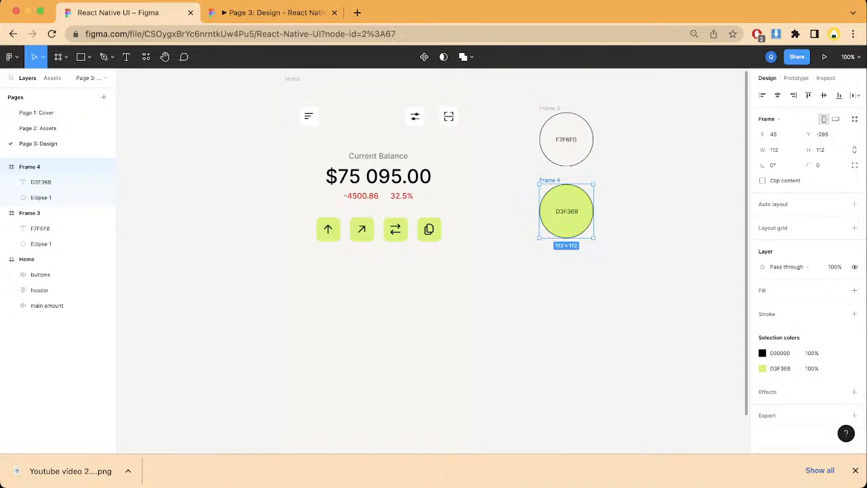
{"action": "key", "text": "super+d"}
{"action": "left_click_drag", "start_coordinate": [639, 211], "coordinate": [567, 283]}
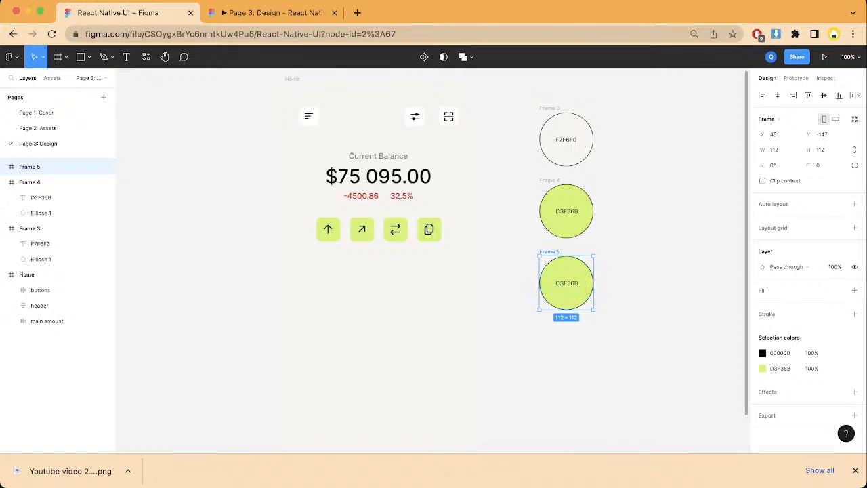
{"action": "left_click_drag", "start_coordinate": [549, 251], "coordinate": [629, 108]}
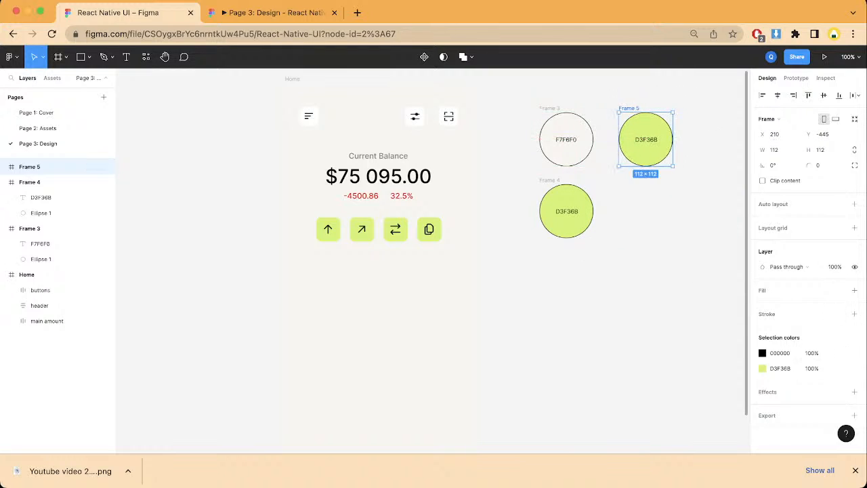
{"action": "key", "text": "i"}
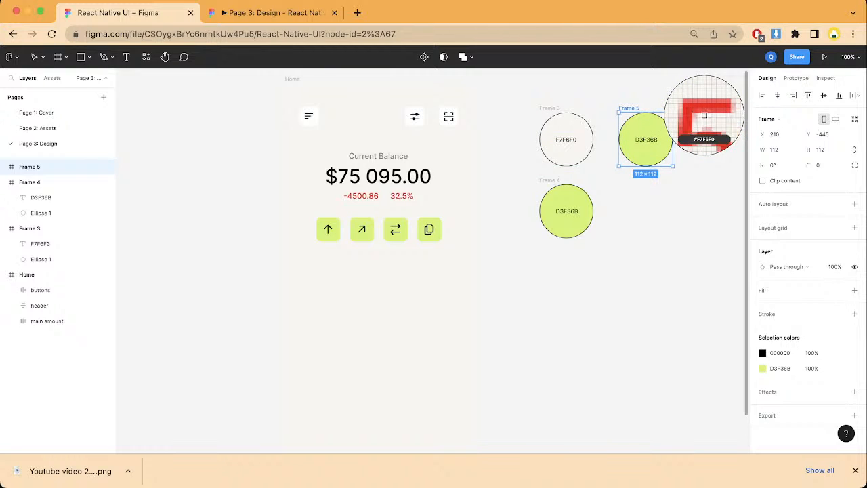
{"action": "left_click", "coordinate": [704, 115]}
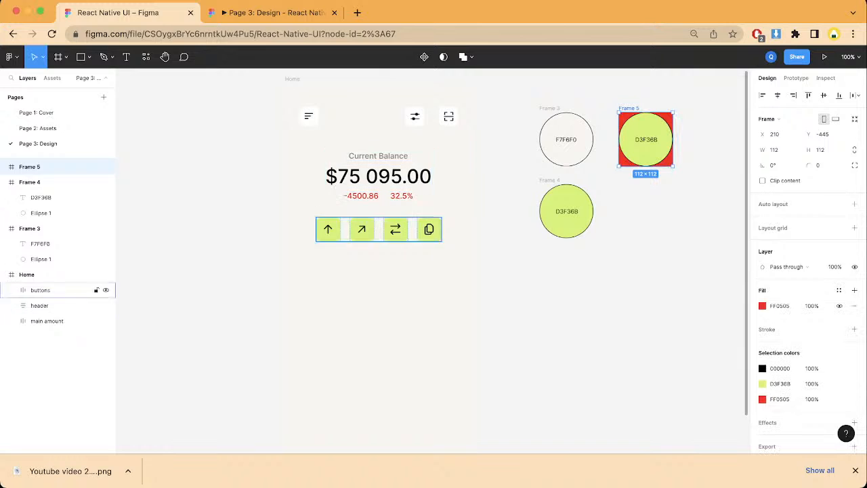
{"action": "key", "text": "super+z"}
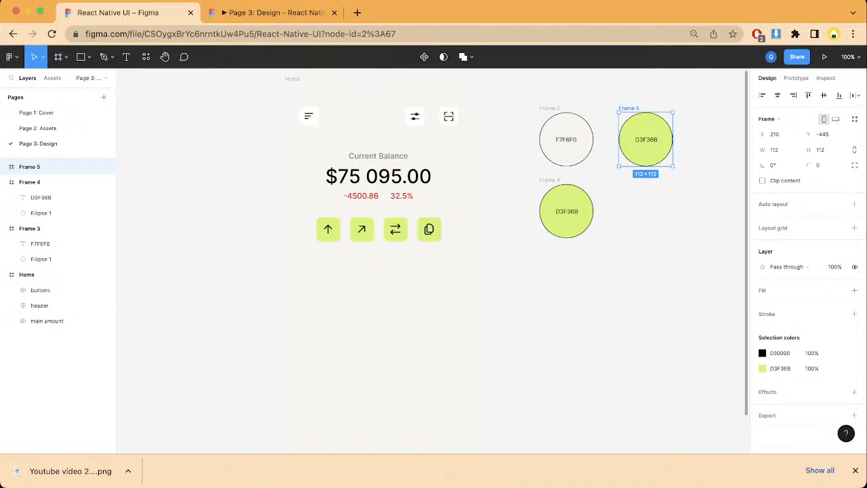
Step: Fill the duplicated swatch's ellipse with the red FF0505 sampled from the canvas
{"action": "double_click", "coordinate": [654, 126]}
{"action": "key", "text": "i"}
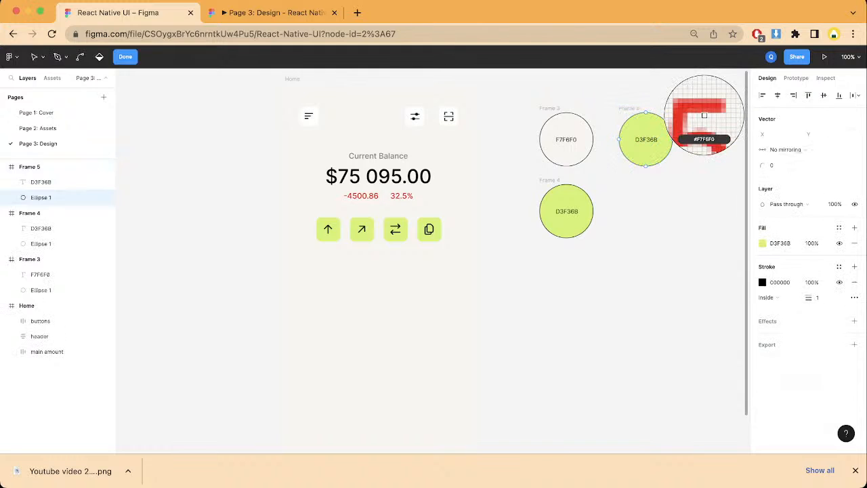
{"action": "left_click", "coordinate": [704, 115]}
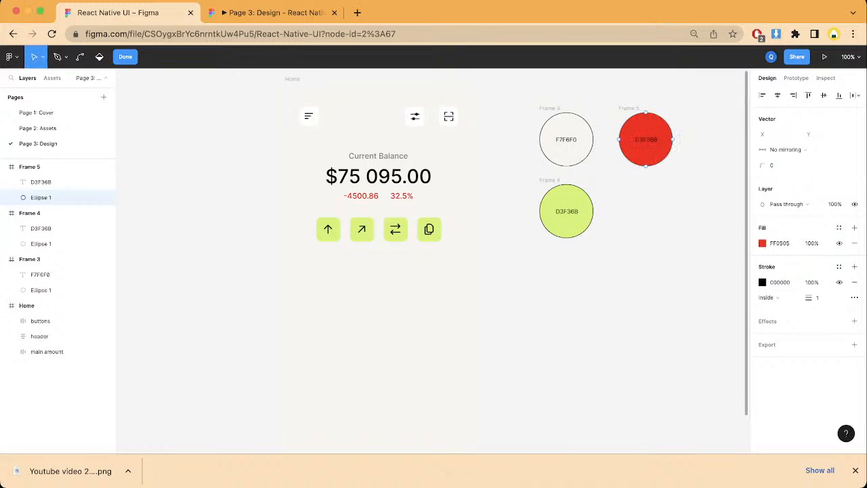
Step: Copy the red fill's hex code and replace the red swatch's label with FF0505
{"action": "left_click", "coordinate": [779, 243]}
{"action": "key", "text": "ctrl+c"}
{"action": "key", "text": "Escape"}
{"action": "key", "text": "Escape"}
{"action": "key", "text": "Escape"}
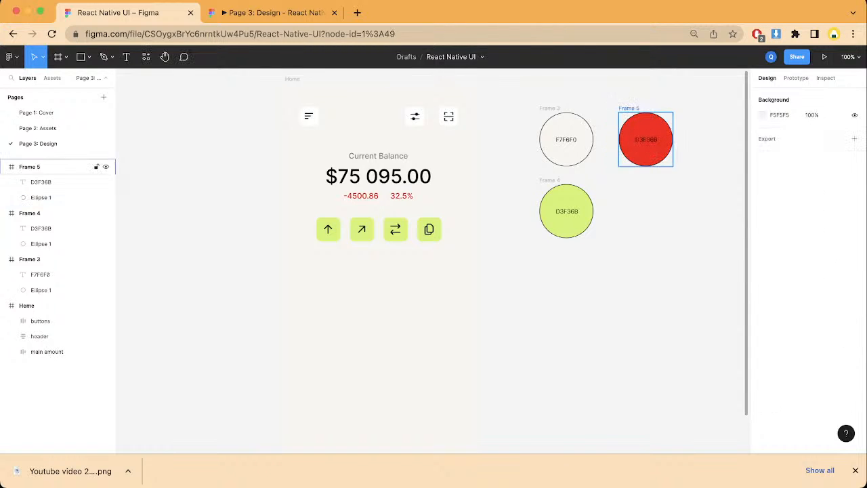
{"action": "double_click", "coordinate": [646, 140]}
{"action": "key", "text": "ctrl+v"}
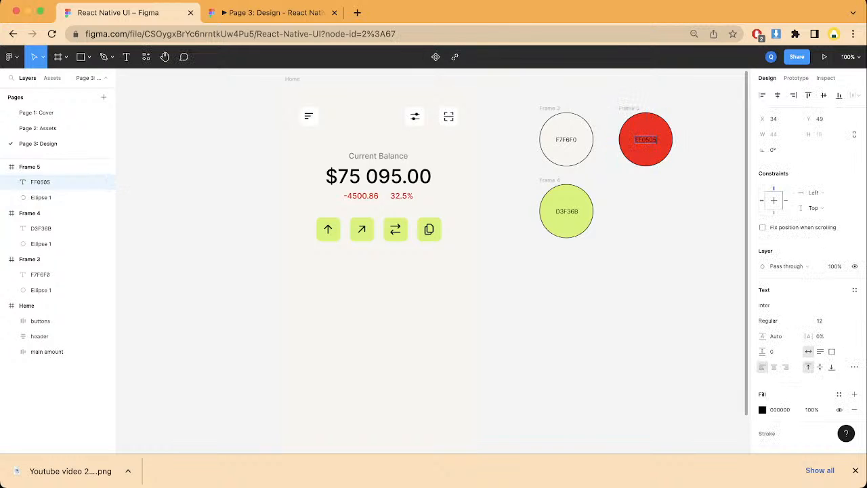
{"action": "key", "text": "Escape"}
{"action": "key", "text": "Escape"}
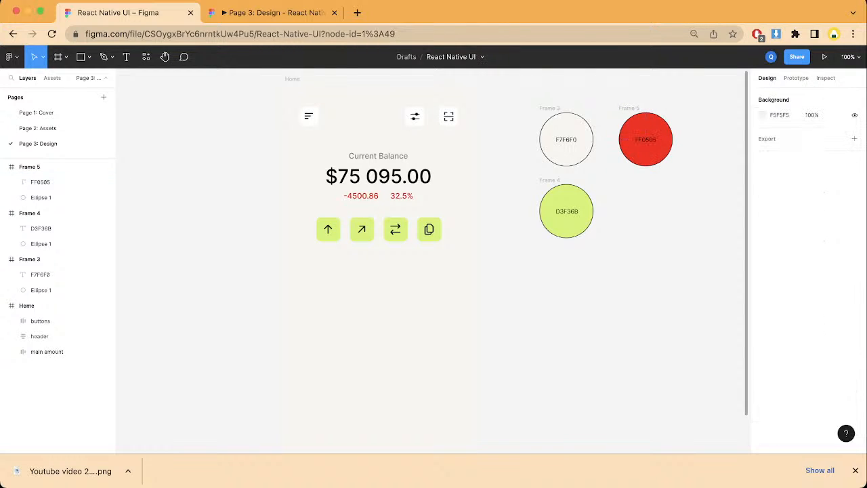
Step: Duplicate the red swatch and place the copy directly below it, beside the D3F36B swatch
{"action": "left_click", "coordinate": [30, 166]}
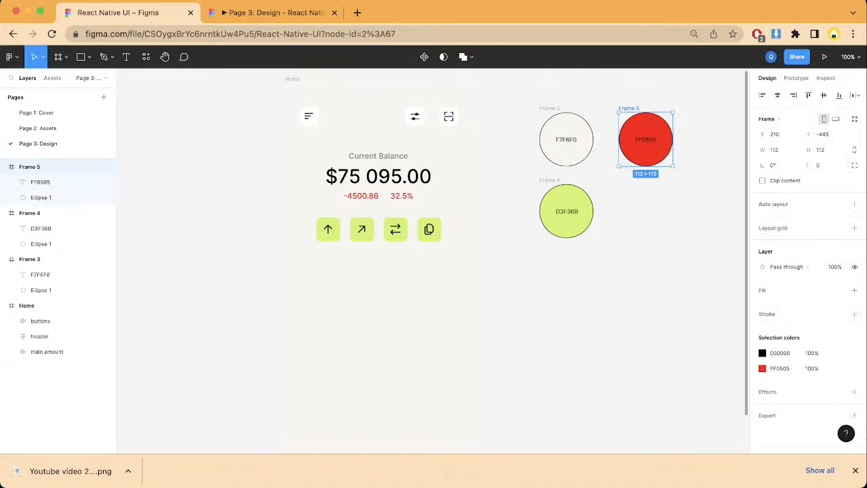
{"action": "key", "text": "super+d"}
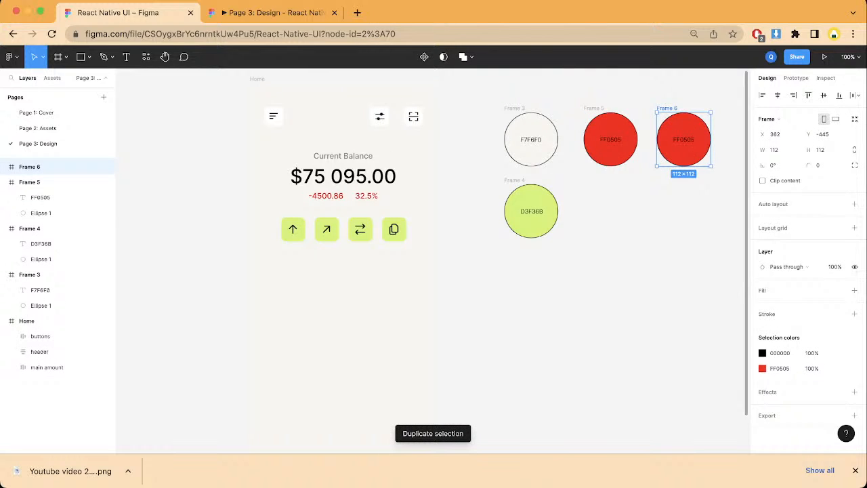
{"action": "left_click_drag", "start_coordinate": [684, 113], "coordinate": [610, 211]}
{"action": "key", "text": "super+z"}
{"action": "key", "text": "Escape"}
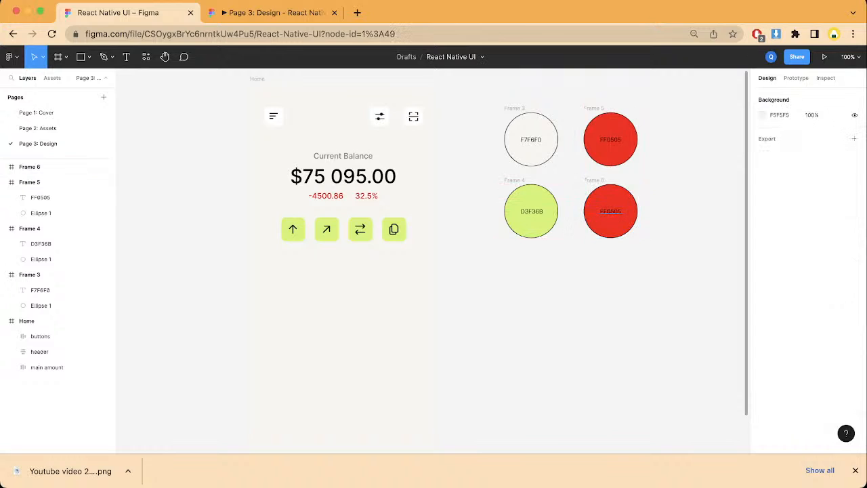
Step: Change the lower red swatch's ellipse fill to the green 29CD00
{"action": "double_click", "coordinate": [610, 211]}
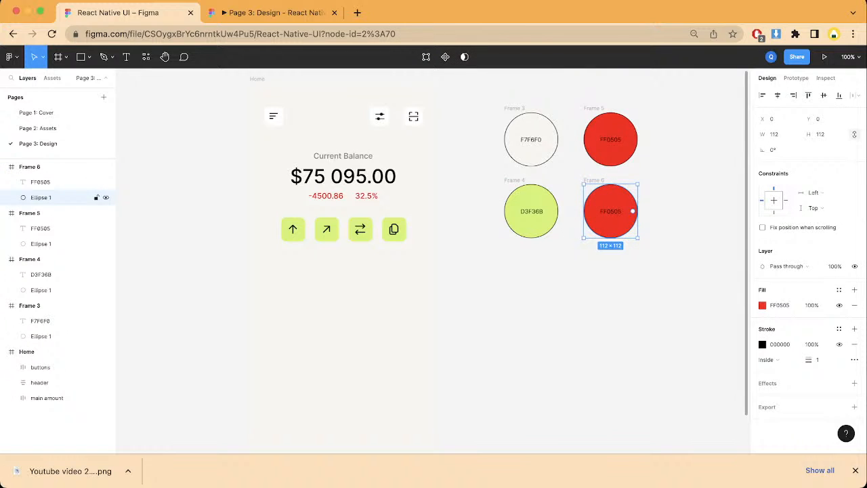
{"action": "left_click", "coordinate": [762, 305]}
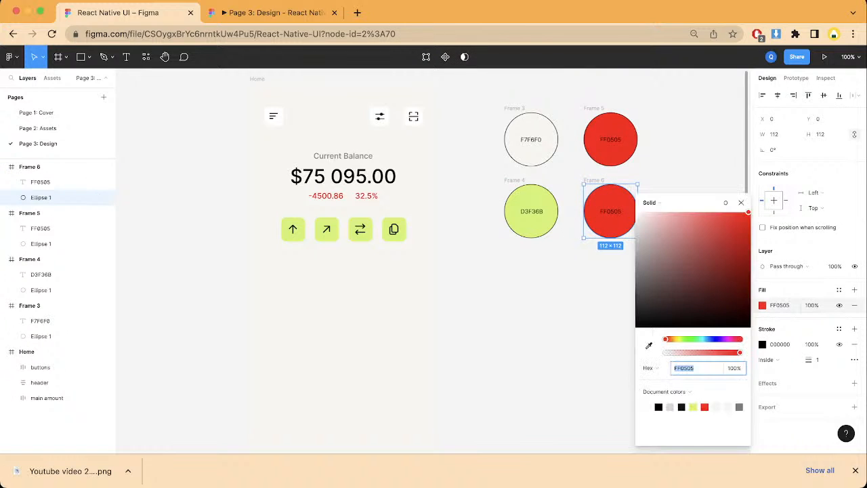
{"action": "left_click_drag", "start_coordinate": [665, 338], "coordinate": [687, 338]}
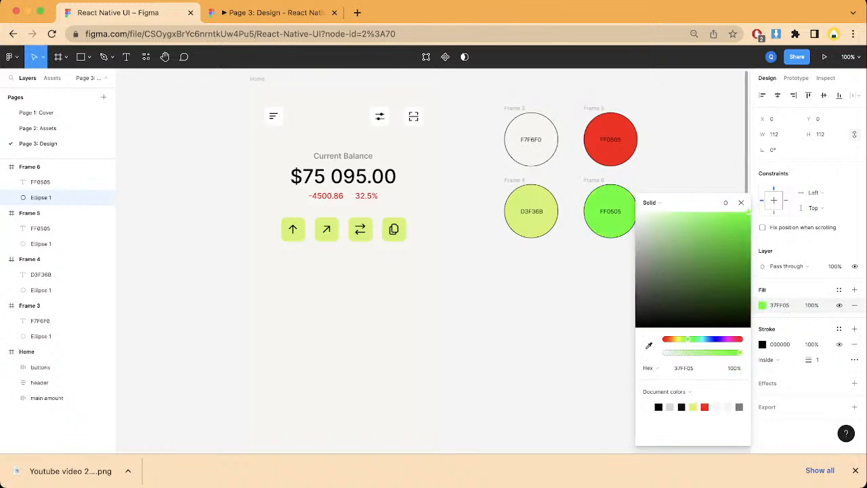
{"action": "left_click", "coordinate": [707, 262]}
{"action": "left_click_drag", "start_coordinate": [707, 262], "coordinate": [749, 234]}
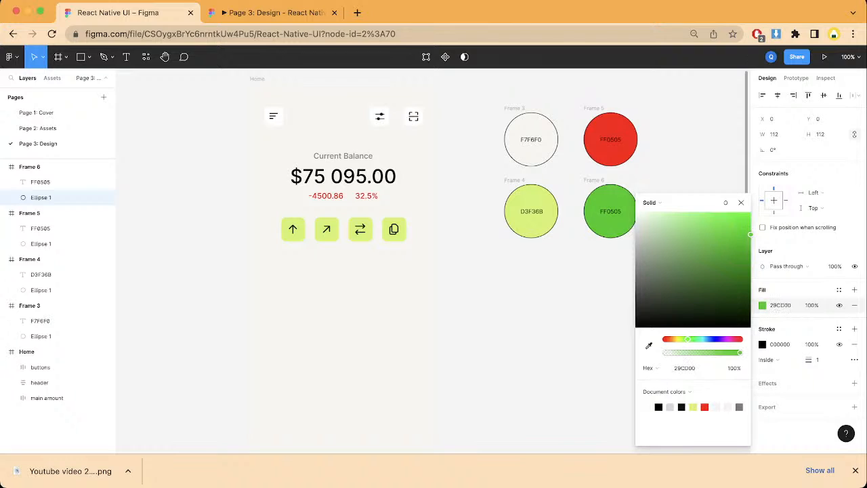
Step: Copy the green fill's hex code and replace the green swatch's label with 29CD00
{"action": "left_click", "coordinate": [782, 306]}
{"action": "key", "text": "ctrl+c"}
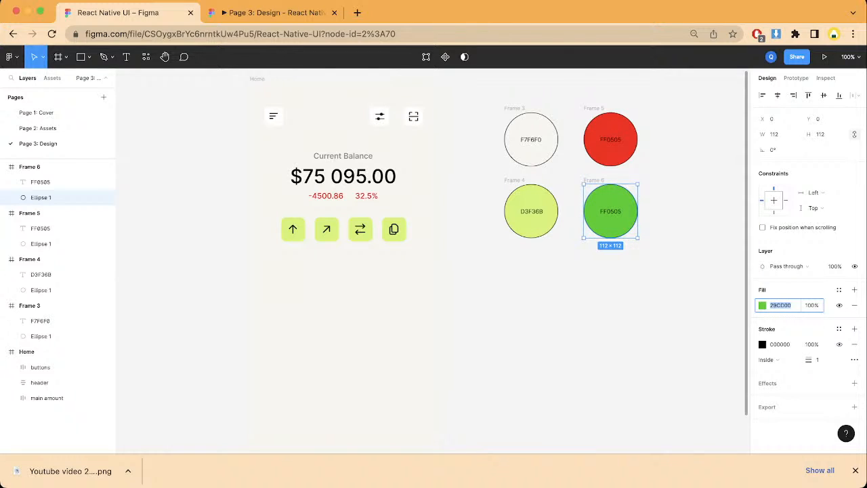
{"action": "double_click", "coordinate": [616, 211]}
{"action": "key", "text": "ctrl+v"}
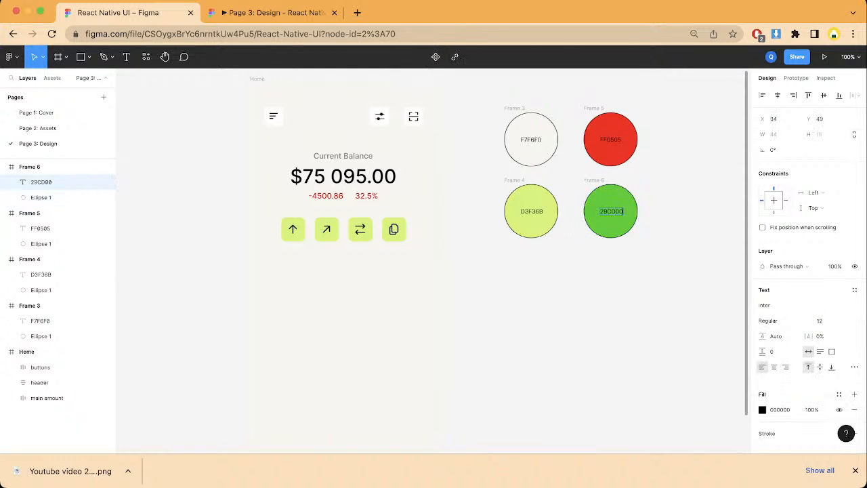
{"action": "key", "text": "Escape"}
{"action": "key", "text": "Escape"}
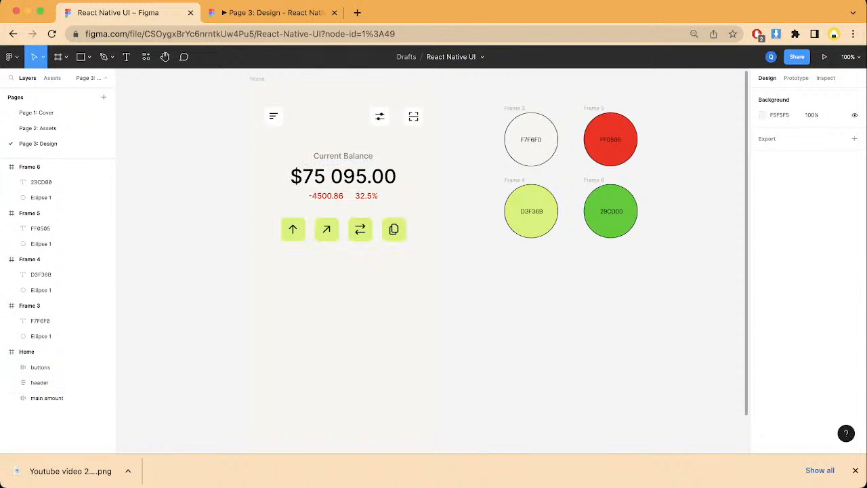
Step: Draw a rectangle about 321 by 69 below the green icon buttons on the Home screen
{"action": "key", "text": "r"}
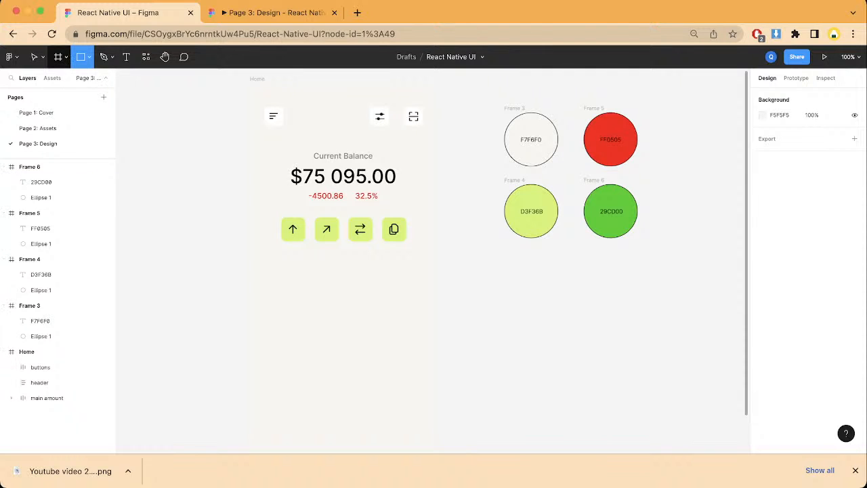
{"action": "left_click", "coordinate": [58, 57]}
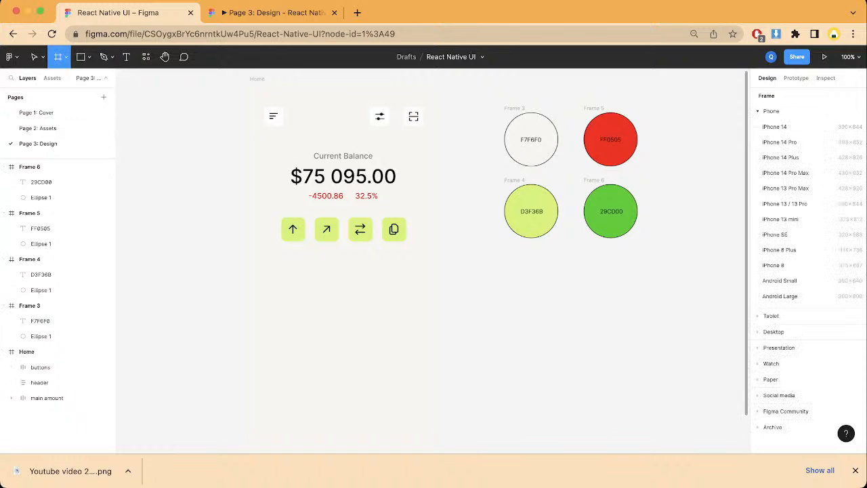
{"action": "key", "text": "r"}
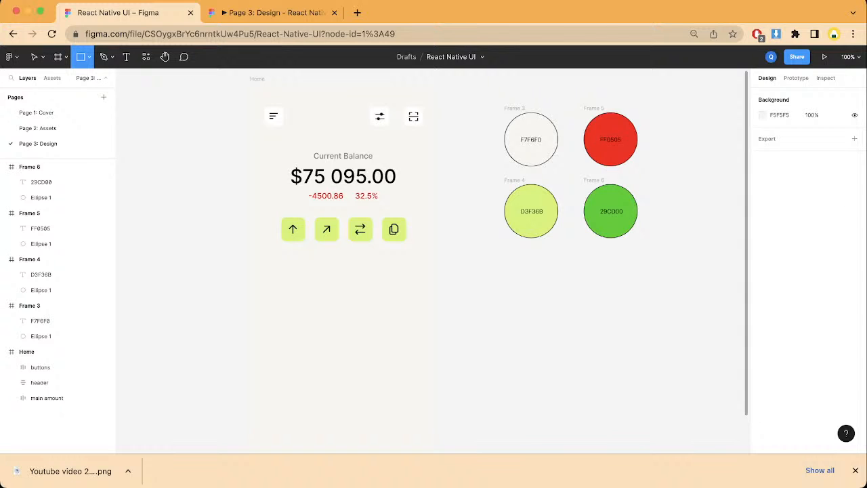
{"action": "left_click_drag", "start_coordinate": [273, 270], "coordinate": [428, 302]}
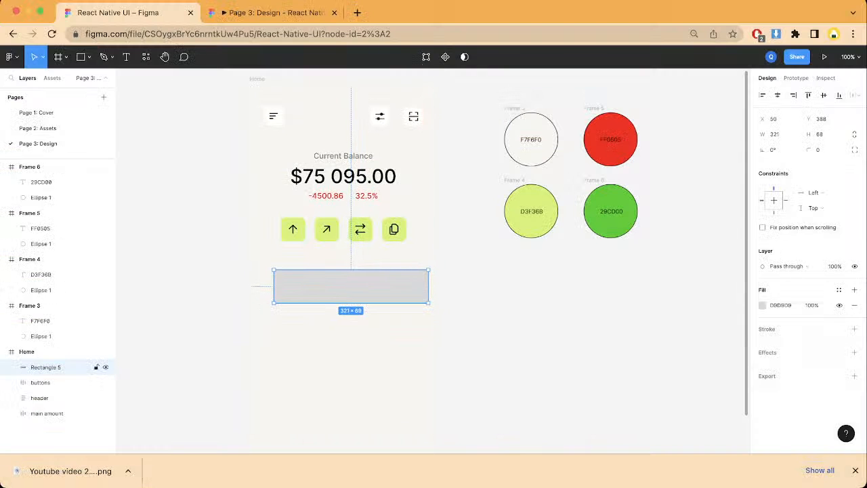
Step: Move the gray rectangle up closer beneath the green buttons, aligned with the header's left edge, and resize it to 330 by 77
{"action": "left_click_drag", "start_coordinate": [351, 285], "coordinate": [341, 268]}
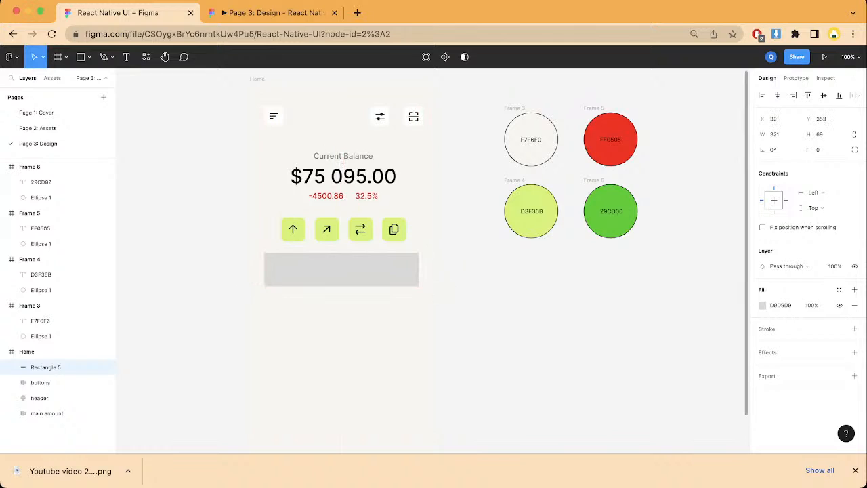
{"action": "left_click_drag", "start_coordinate": [419, 285], "coordinate": [423, 286]}
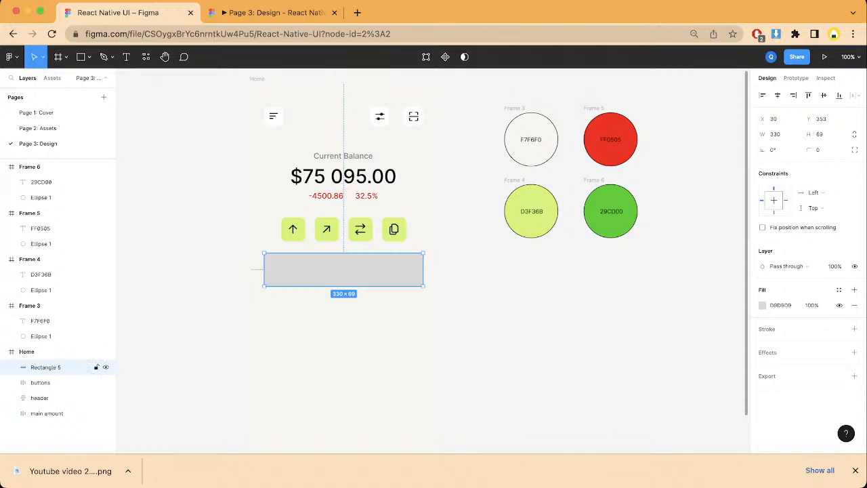
{"action": "left_click_drag", "start_coordinate": [423, 285], "coordinate": [423, 290]}
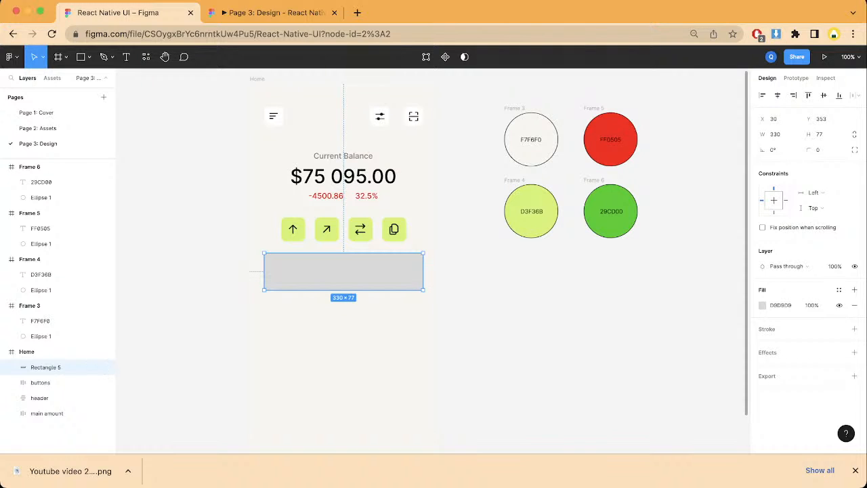
Step: Duplicate the D3F36B swatch frame and place the copy directly below it
{"action": "left_click", "coordinate": [40, 259]}
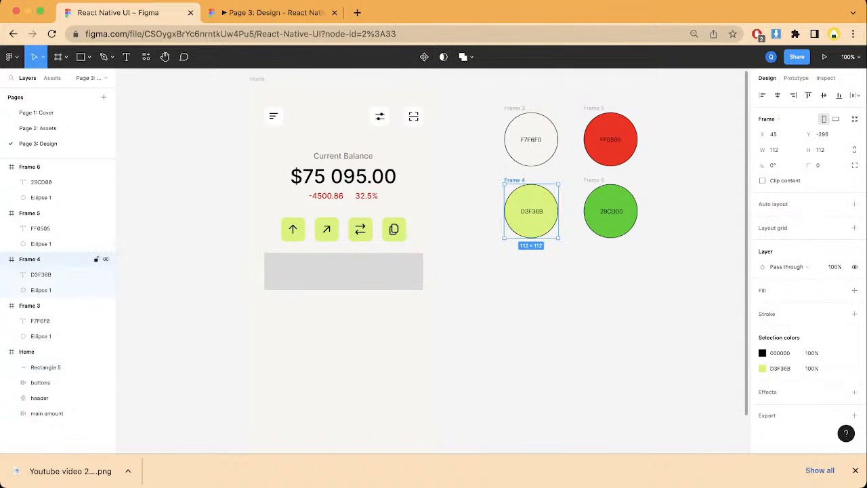
{"action": "key", "text": "super+d"}
{"action": "left_click_drag", "start_coordinate": [683, 212], "coordinate": [530, 282]}
Step: Change the new bottom swatch's ellipse fill to white FFFFFF by sampling the color from the design
{"action": "double_click", "coordinate": [530, 295]}
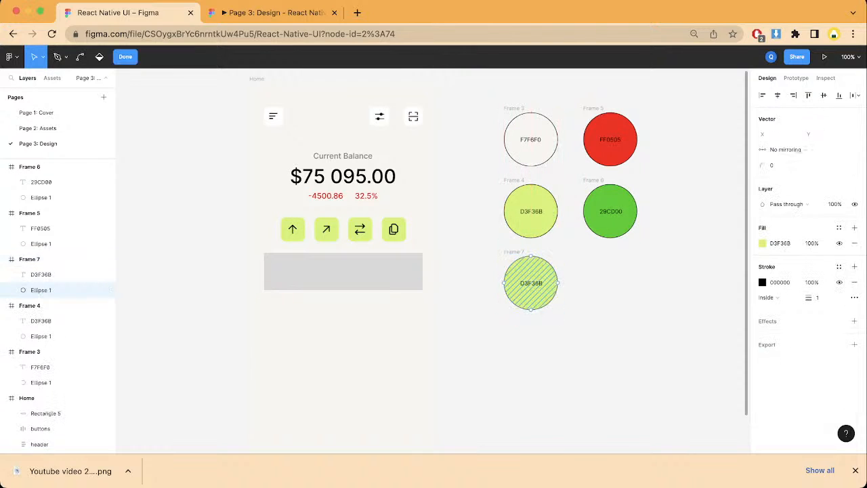
{"action": "key", "text": "i"}
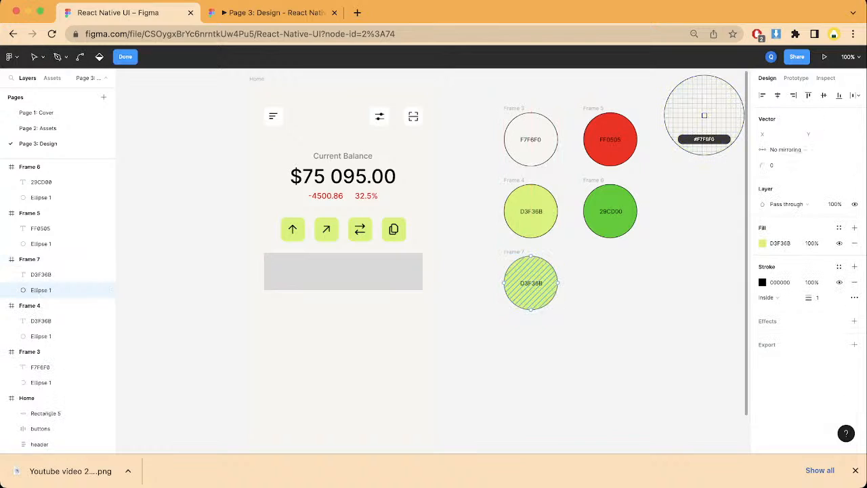
{"action": "left_click", "coordinate": [703, 115]}
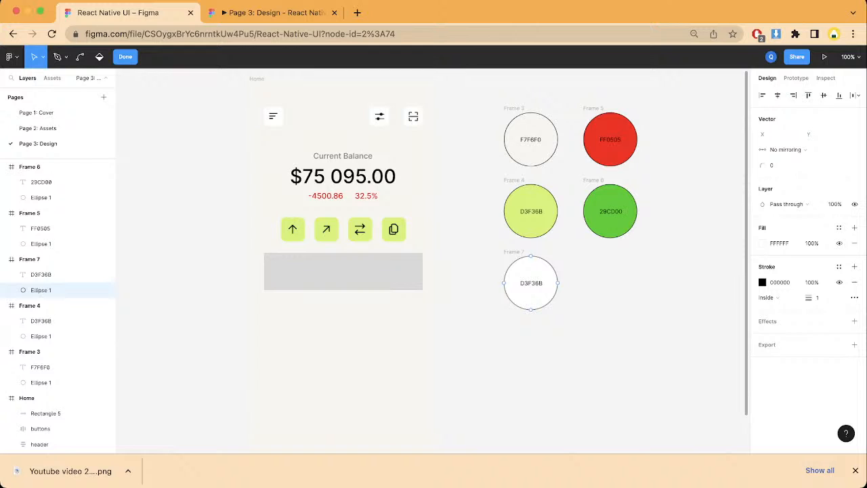
{"action": "key", "text": "Escape"}
{"action": "key", "text": "Escape"}
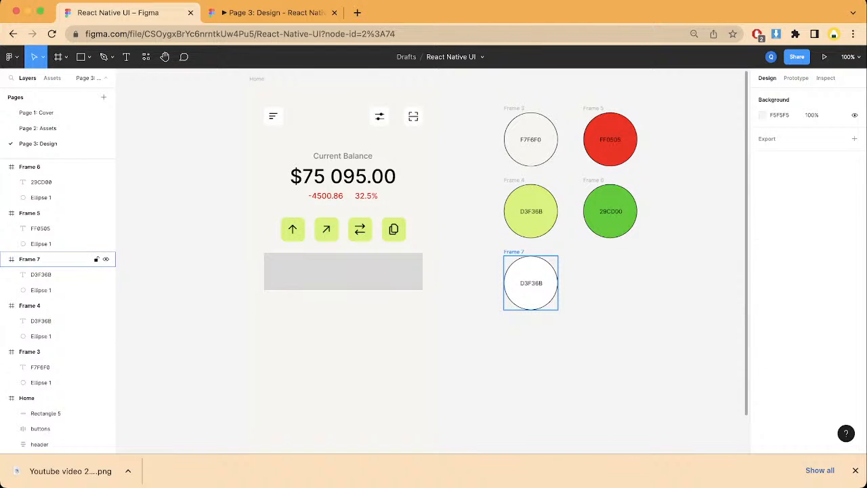
Step: Copy the white ellipse's hex code and replace the white swatch's label with FFFFFF
{"action": "left_click", "coordinate": [514, 252]}
{"action": "left_click", "coordinate": [41, 275]}
{"action": "left_click", "coordinate": [30, 259]}
{"action": "left_click", "coordinate": [41, 290]}
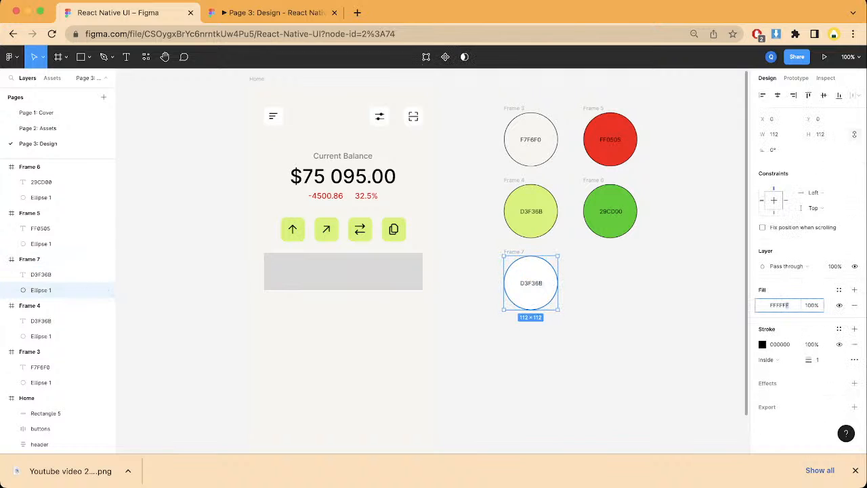
{"action": "left_click", "coordinate": [786, 304]}
{"action": "left_click", "coordinate": [619, 304]}
{"action": "double_click", "coordinate": [530, 283]}
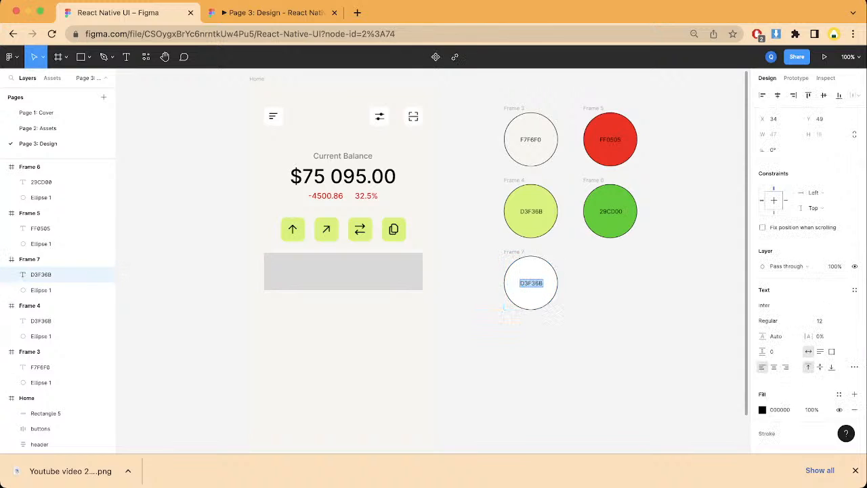
{"action": "type", "text": "FFFFFF"}
{"action": "key", "text": "Escape"}
{"action": "key", "text": "Escape"}
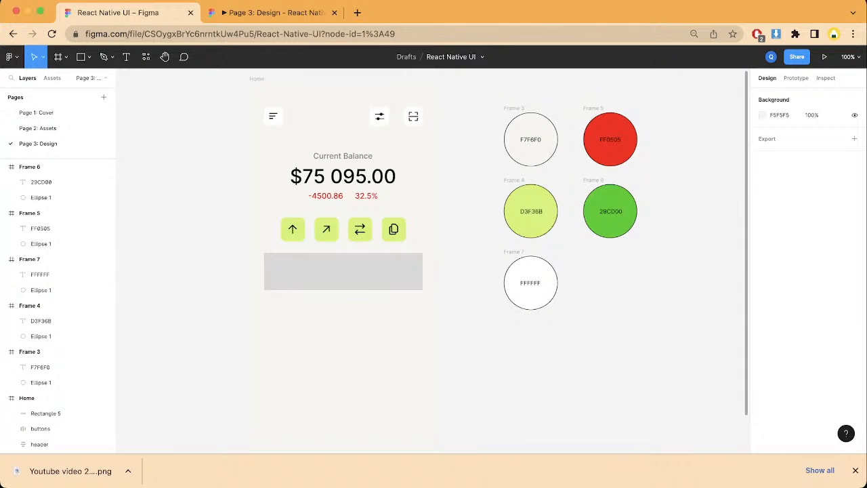
{"action": "left_click", "coordinate": [41, 290]}
{"action": "key", "text": "i"}
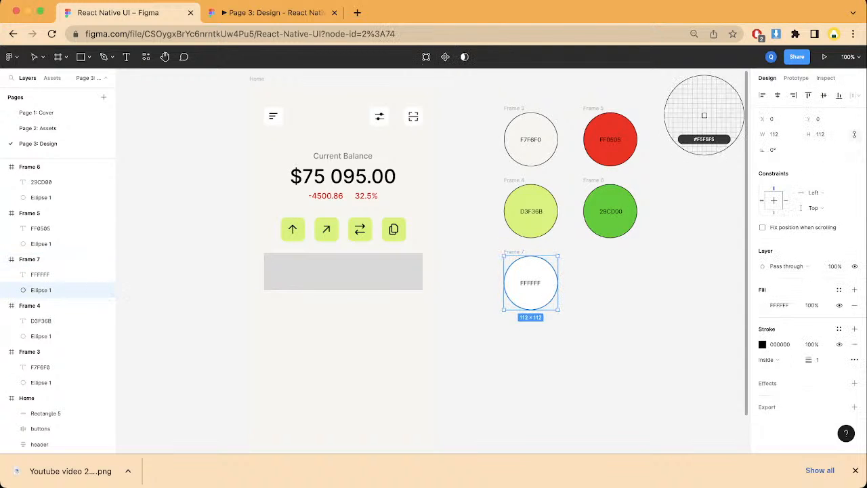
{"action": "key", "text": "Escape"}
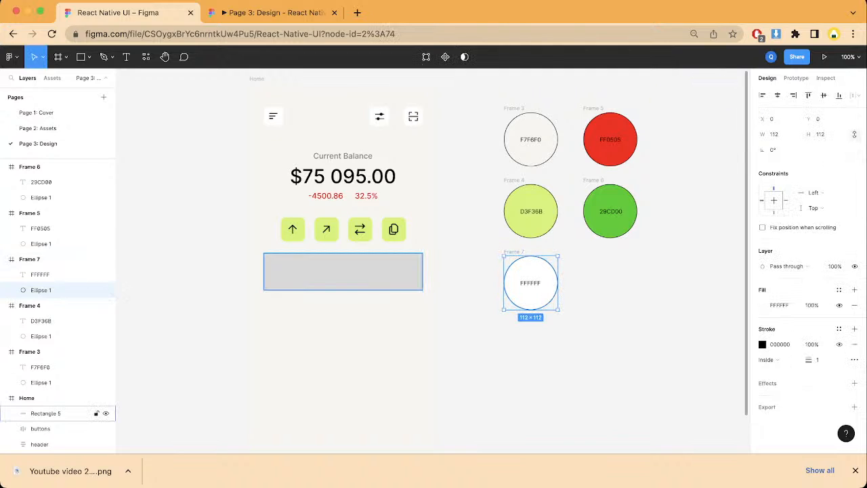
Step: Fill the gray rectangle below the green buttons with FFFFFF, sampled from the white swatch
{"action": "left_click", "coordinate": [343, 272]}
{"action": "key", "text": "i"}
{"action": "left_click", "coordinate": [525, 272]}
{"action": "key", "text": "Escape"}
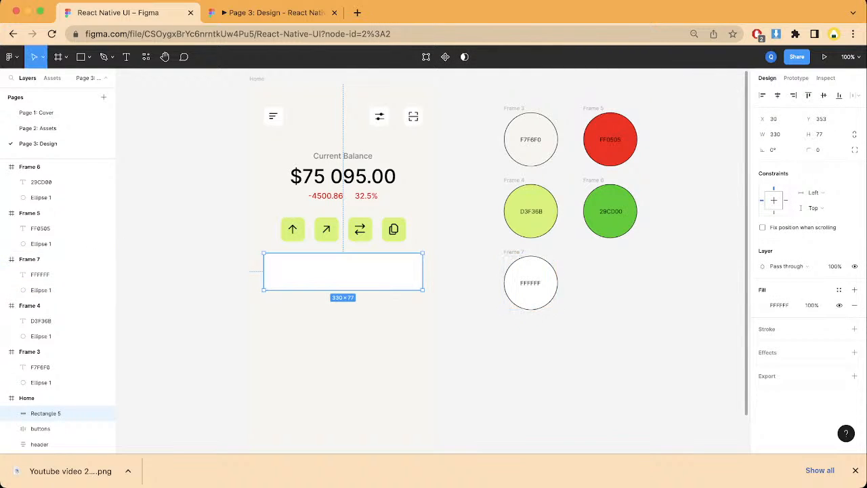
Step: Set the white rectangle's corner radius to 10
{"action": "left_click", "coordinate": [818, 149]}
{"action": "type", "text": "10"}
{"action": "key", "text": "Return"}
{"action": "key", "text": "Escape"}
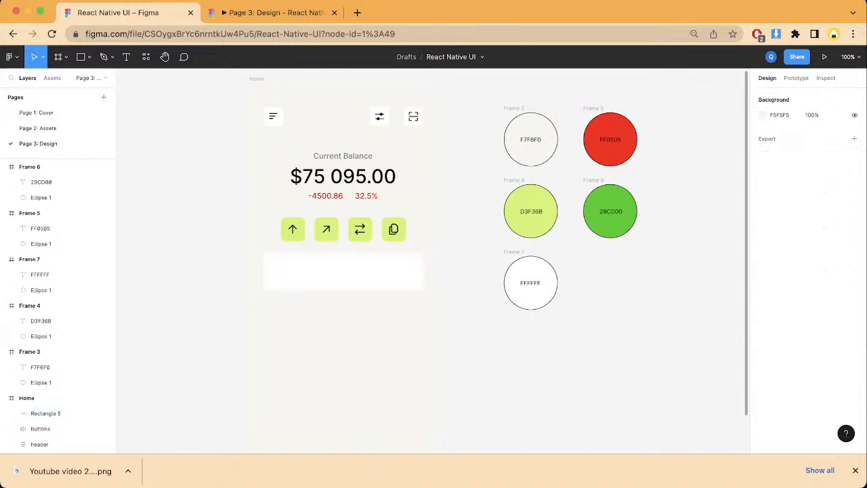
Step: Set the white rectangle's height to 80
{"action": "left_click", "coordinate": [343, 271]}
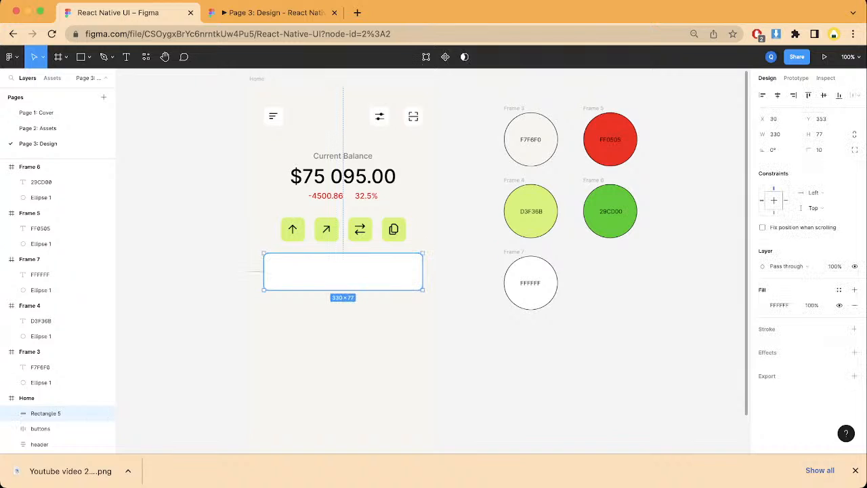
{"action": "left_click", "coordinate": [820, 134]}
{"action": "type", "text": "80"}
{"action": "key", "text": "Return"}
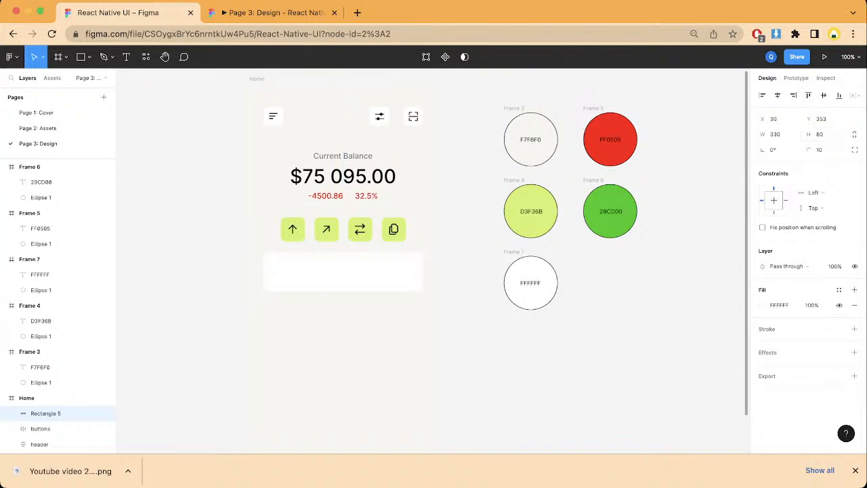
{"action": "key", "text": "Escape"}
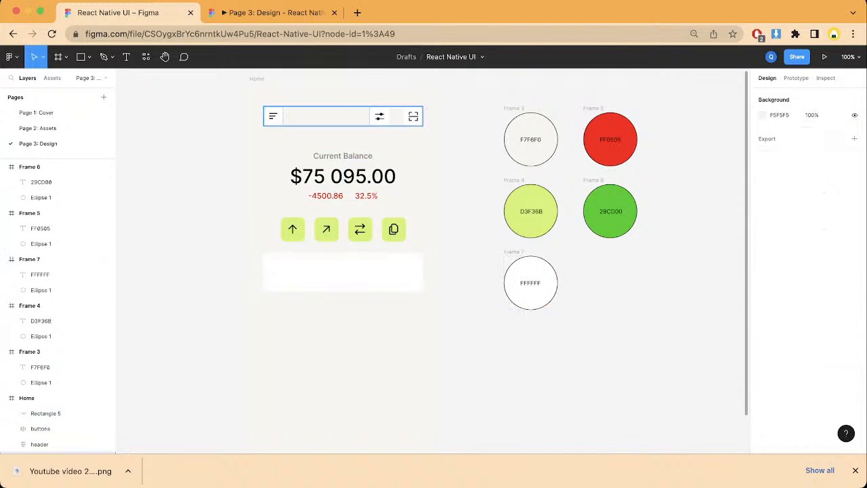
Step: Wrap the white rectangle below the buttons in a frame of its own
{"action": "double_click", "coordinate": [343, 272]}
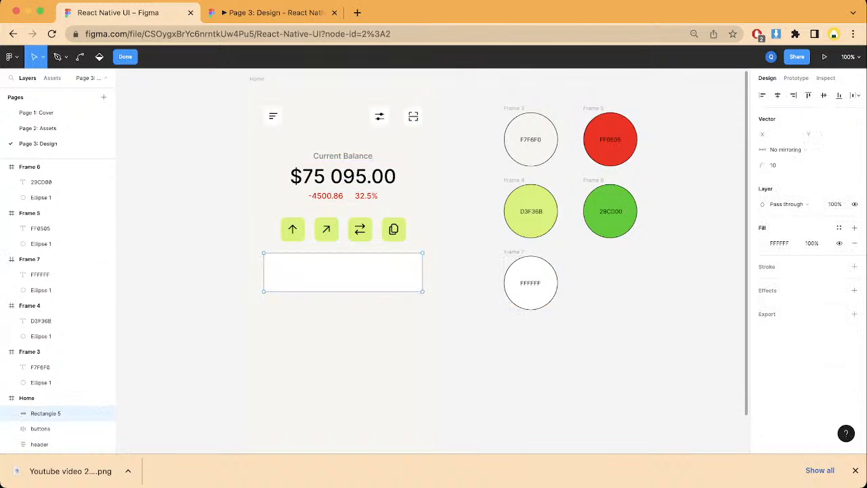
{"action": "key", "text": "Escape"}
{"action": "right_click", "coordinate": [279, 274]}
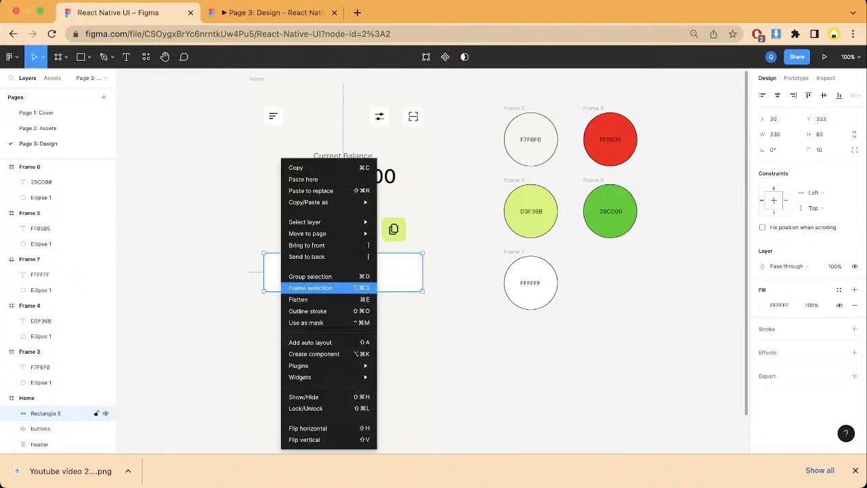
{"action": "left_click", "coordinate": [298, 284]}
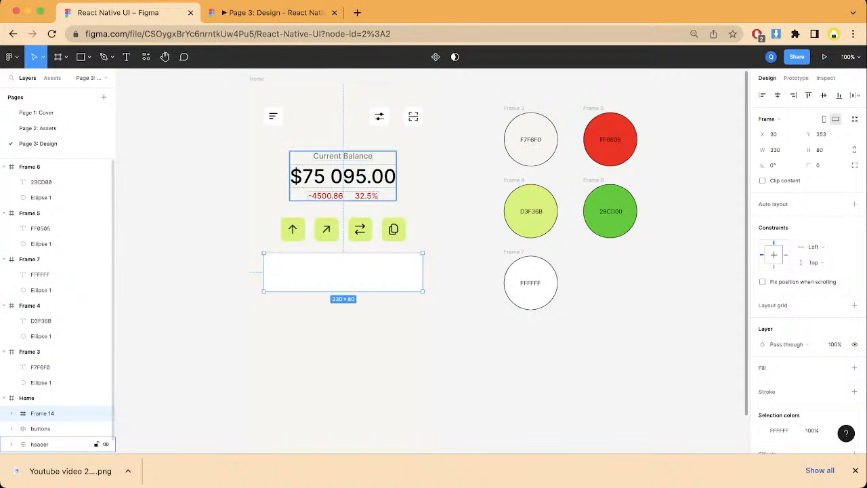
Step: Rename the new frame around the white rectangle to card
{"action": "double_click", "coordinate": [42, 413]}
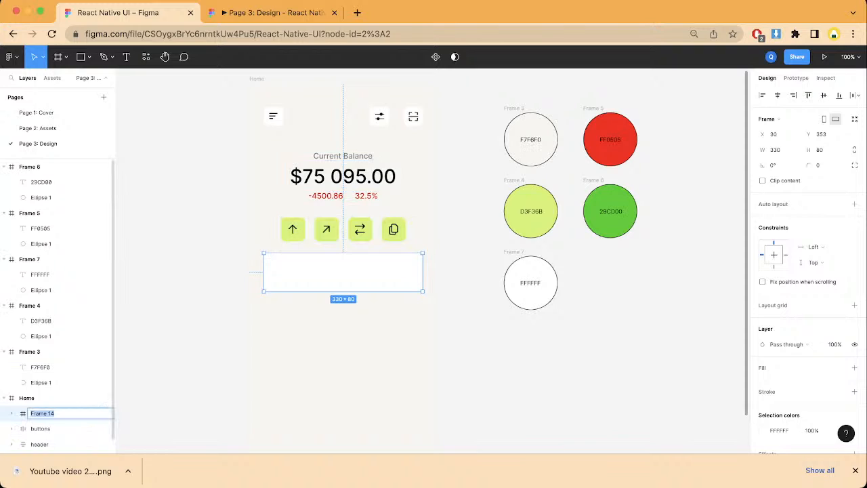
{"action": "type", "text": "card"}
{"action": "key", "text": "Return"}
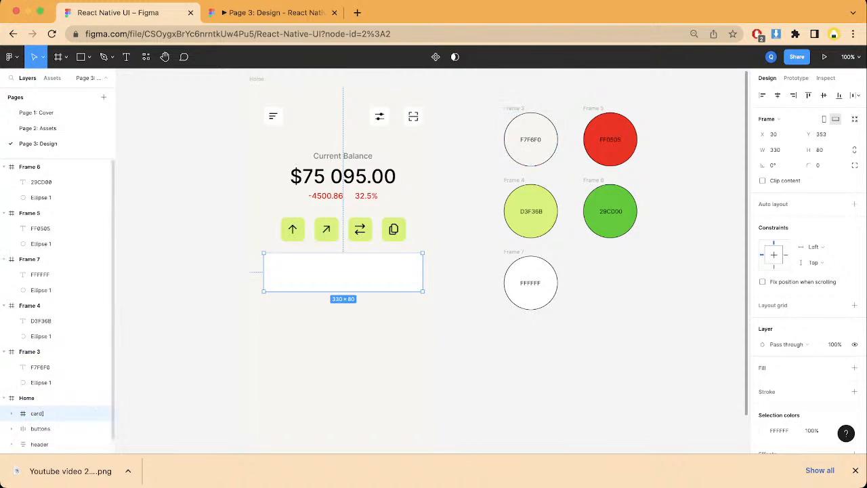
{"action": "double_click", "coordinate": [37, 413]}
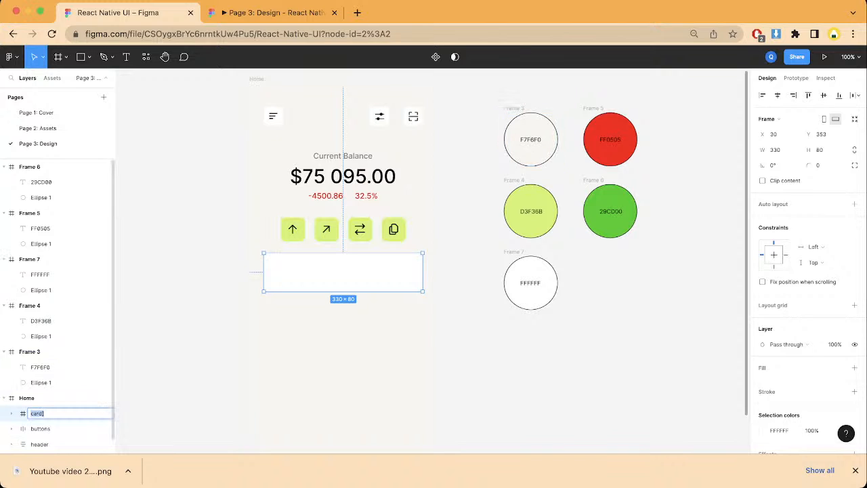
{"action": "key", "text": "Left"}
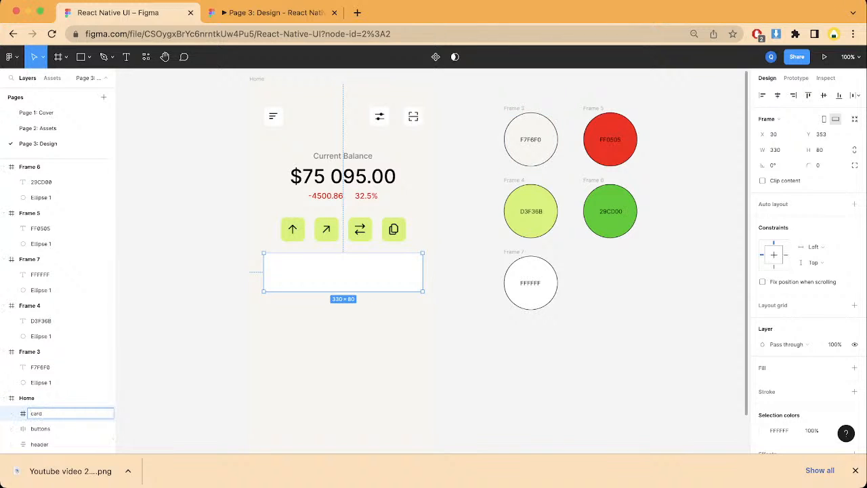
{"action": "left_click", "coordinate": [182, 399]}
Step: Draw a rectangle about 68 by 58 inside the card frame, near its left end
{"action": "left_click", "coordinate": [38, 413]}
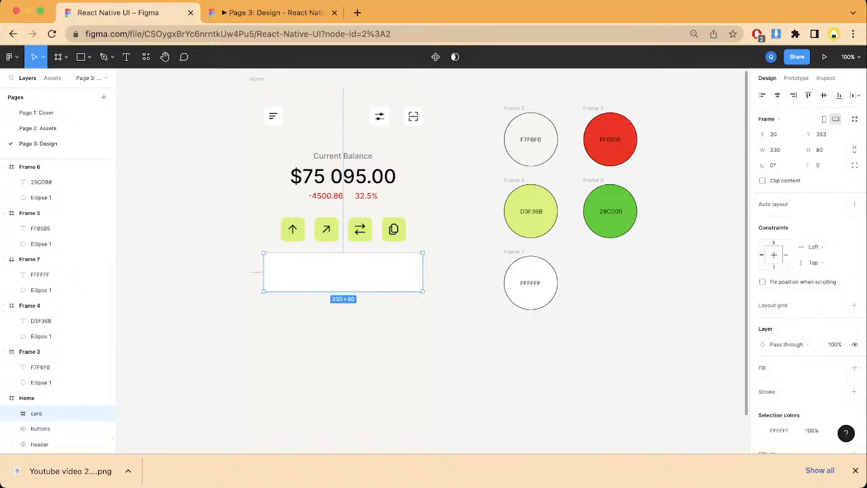
{"action": "key", "text": "r"}
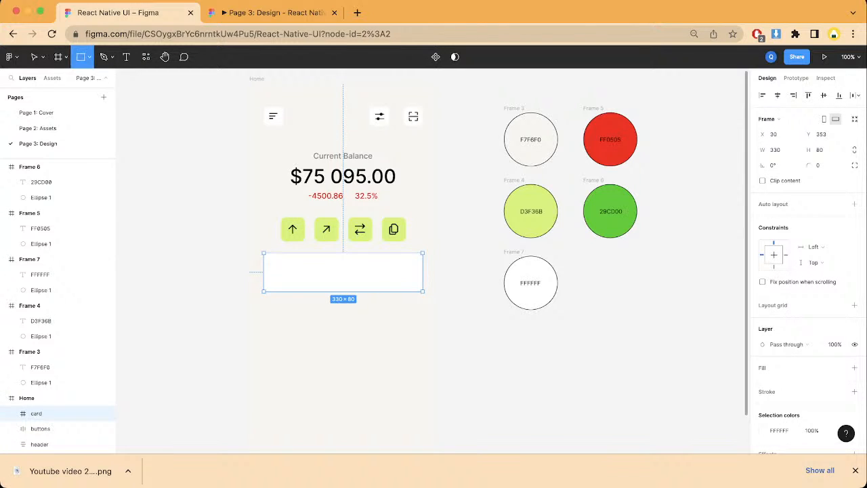
{"action": "left_click_drag", "start_coordinate": [264, 256], "coordinate": [302, 286]}
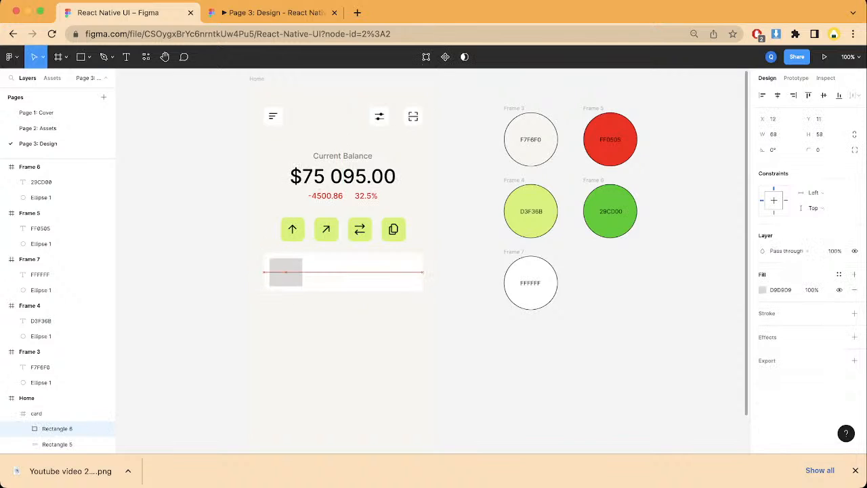
Step: Set the small gray rectangle's width and height to 50 each, and select the card's white background rectangle
{"action": "left_click", "coordinate": [773, 134]}
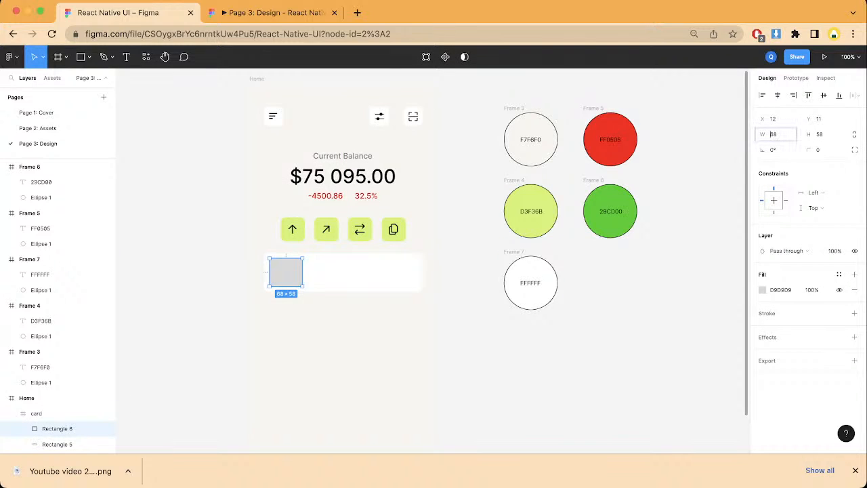
{"action": "type", "text": "50"}
{"action": "key", "text": "Tab"}
{"action": "type", "text": "50"}
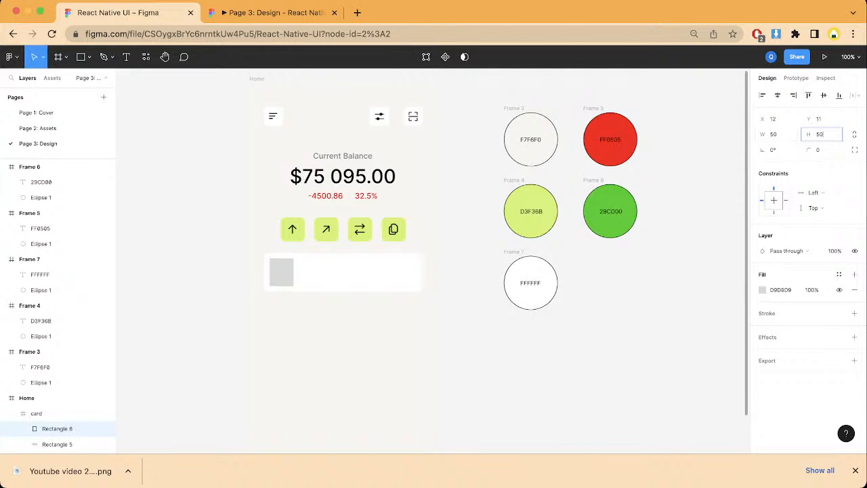
{"action": "key", "text": "Return"}
{"action": "left_click", "coordinate": [343, 272]}
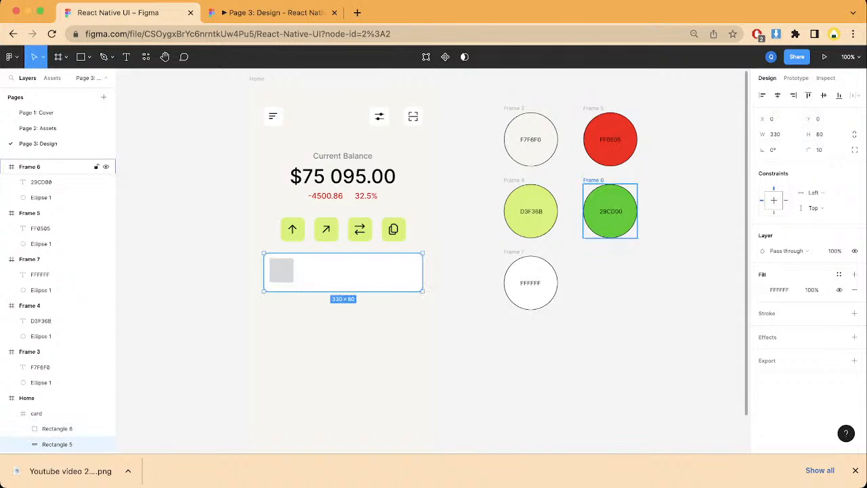
Step: Center the small gray square vertically inside the card frame
{"action": "left_click", "coordinate": [467, 304]}
{"action": "left_click", "coordinate": [343, 272]}
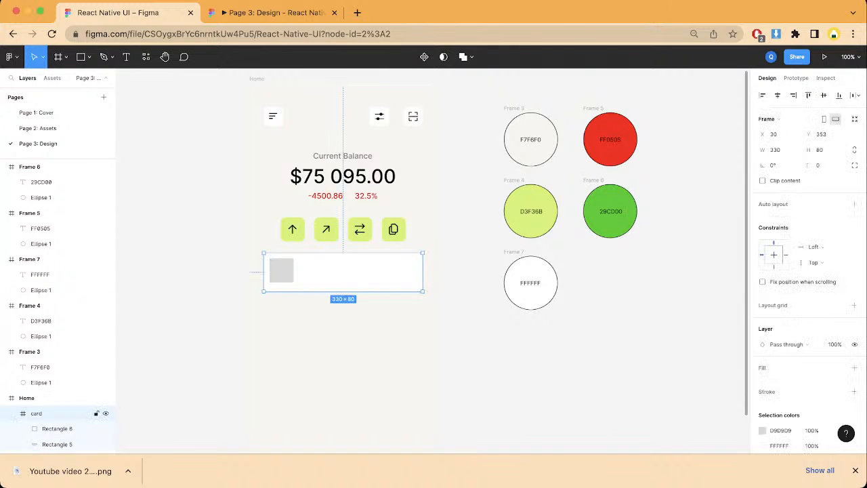
{"action": "left_click", "coordinate": [68, 428]}
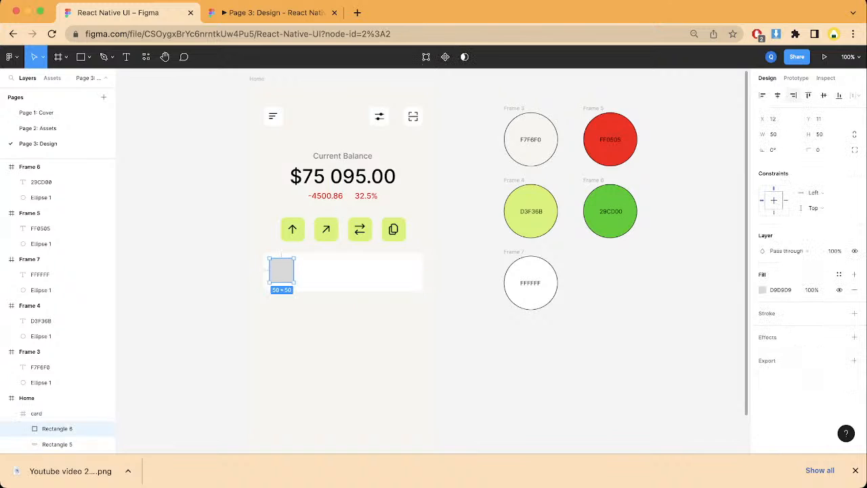
{"action": "left_click", "coordinate": [823, 96]}
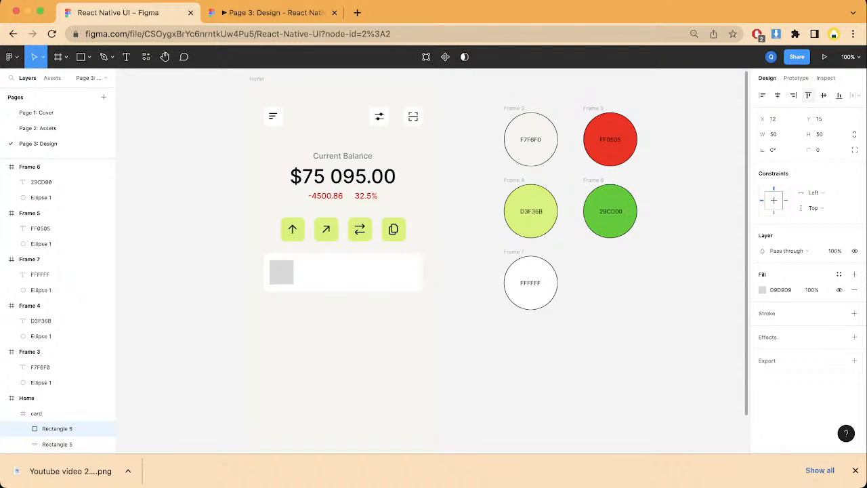
{"action": "left_click", "coordinate": [196, 338]}
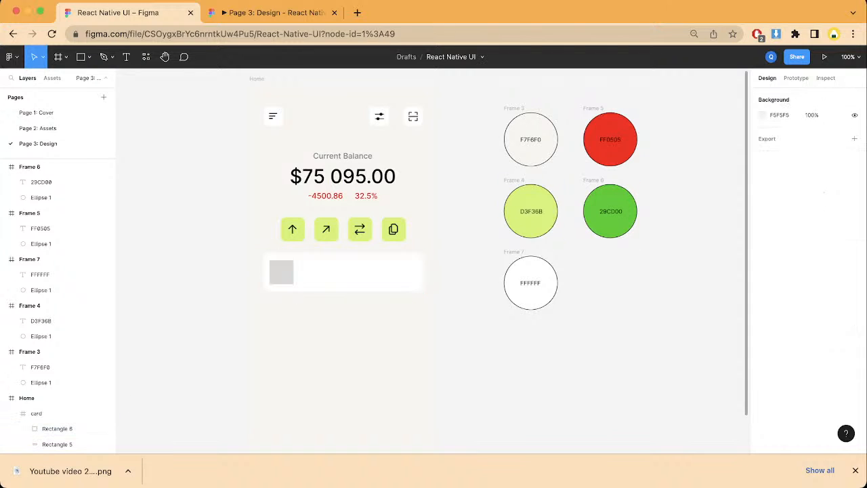
Step: Set the small gray square's corner radius to 5
{"action": "left_click", "coordinate": [68, 413]}
{"action": "left_click", "coordinate": [68, 428]}
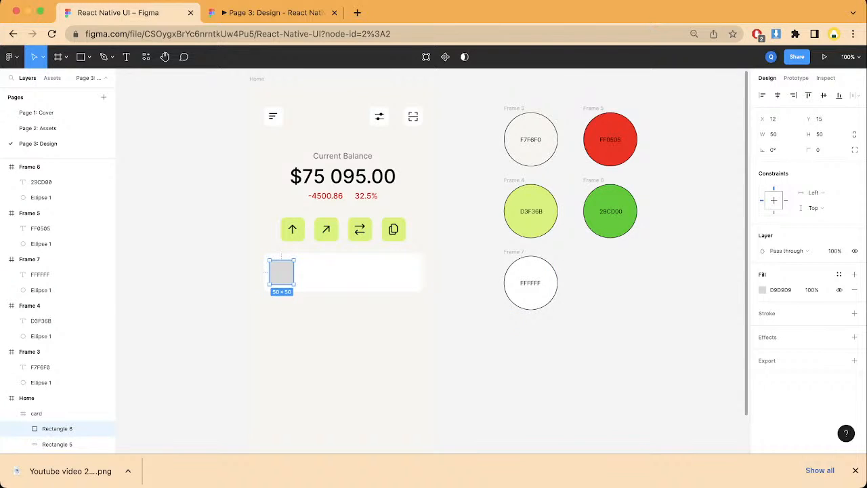
{"action": "left_click", "coordinate": [817, 150]}
{"action": "type", "text": "5"}
{"action": "key", "text": "Return"}
{"action": "key", "text": "Escape"}
{"action": "scroll", "coordinate": [352, 291], "scroll_direction": "up", "scroll_amount": 2}
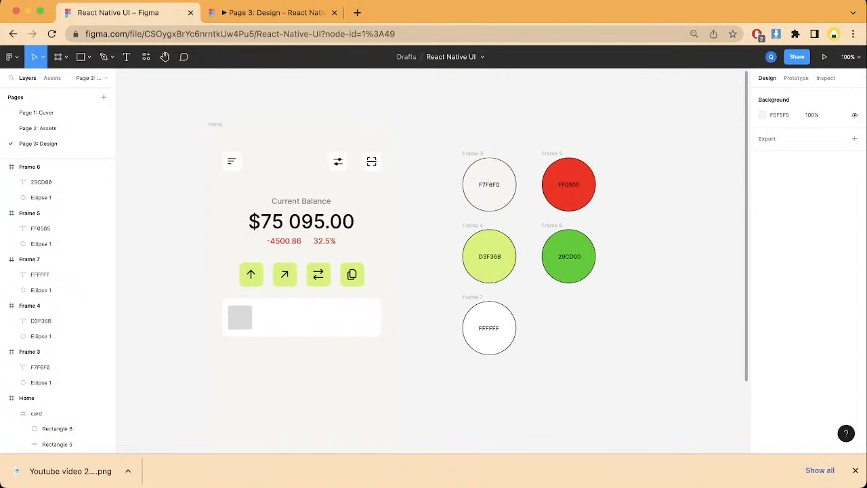
Step: Wrap the small gray square in a frame of its own inside the card
{"action": "double_click", "coordinate": [260, 333]}
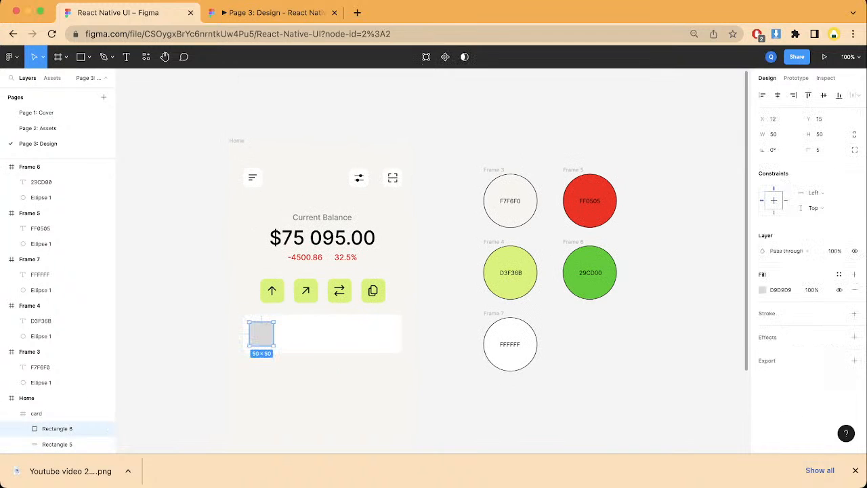
{"action": "right_click", "coordinate": [264, 332]}
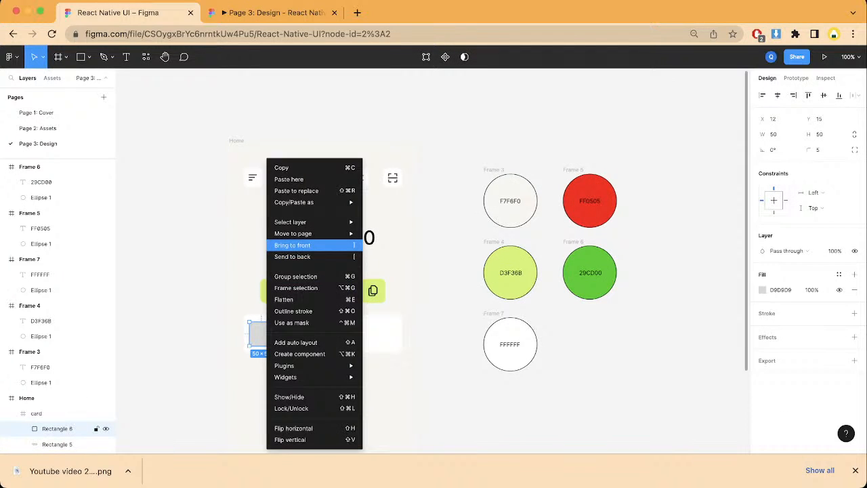
{"action": "left_click", "coordinate": [296, 287]}
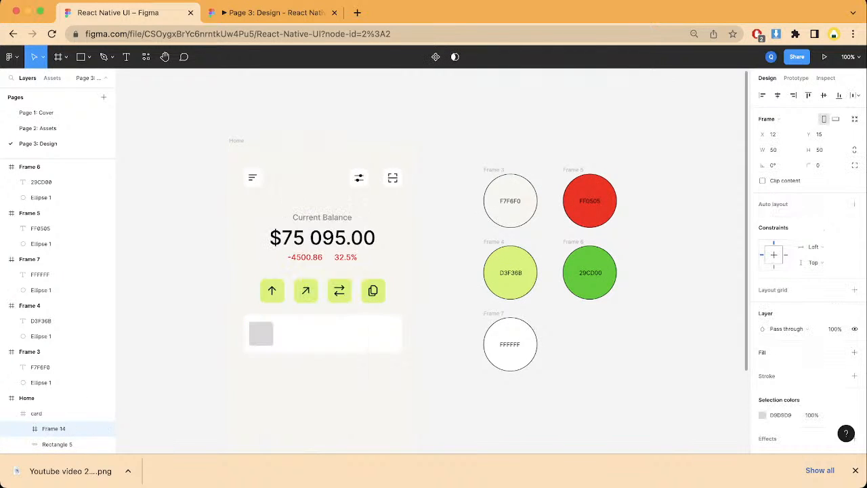
{"action": "key", "text": "Escape"}
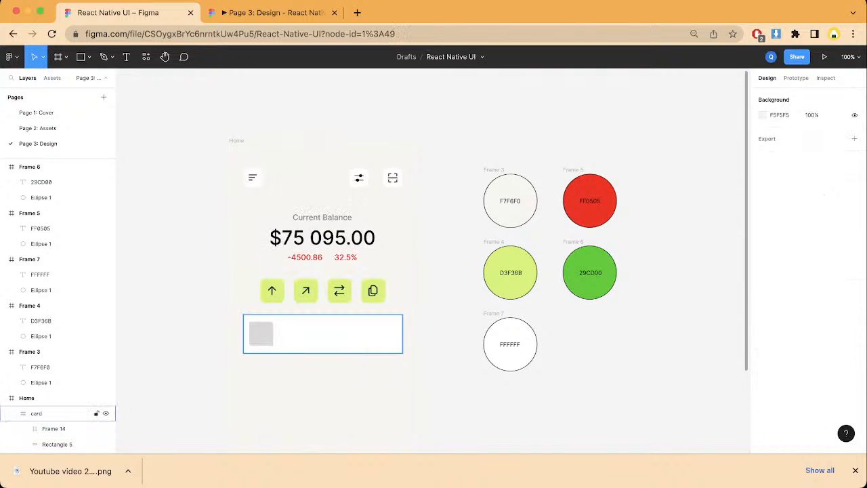
Step: Add a stroke around the Home frame
{"action": "scroll", "coordinate": [433, 257], "scroll_direction": "down", "scroll_amount": 3}
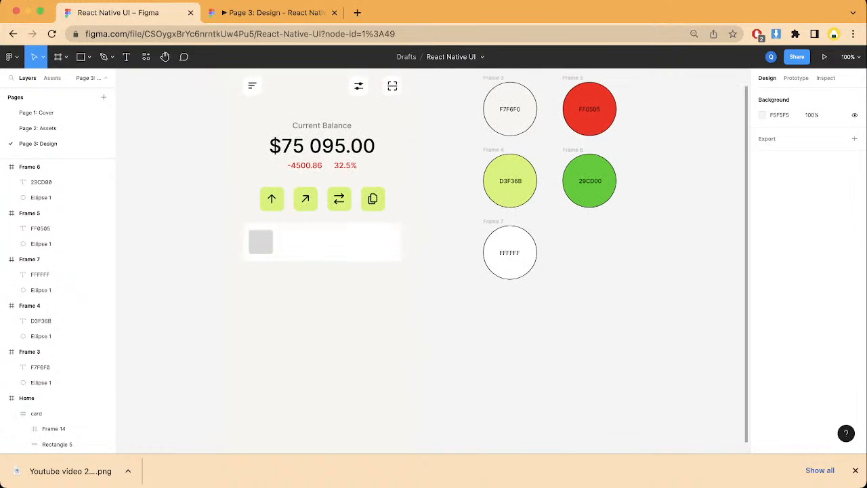
{"action": "scroll", "coordinate": [433, 258], "scroll_direction": "up", "scroll_amount": 2}
{"action": "left_click", "coordinate": [231, 94]}
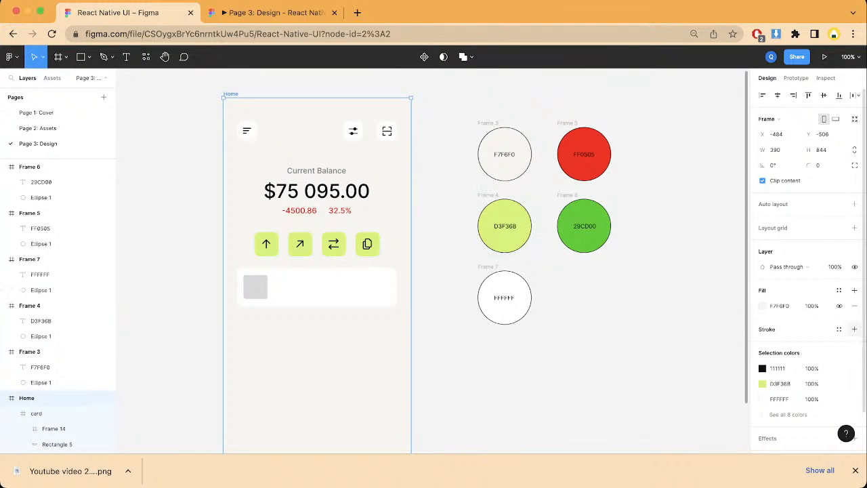
{"action": "left_click", "coordinate": [854, 328]}
{"action": "left_click", "coordinate": [452, 284]}
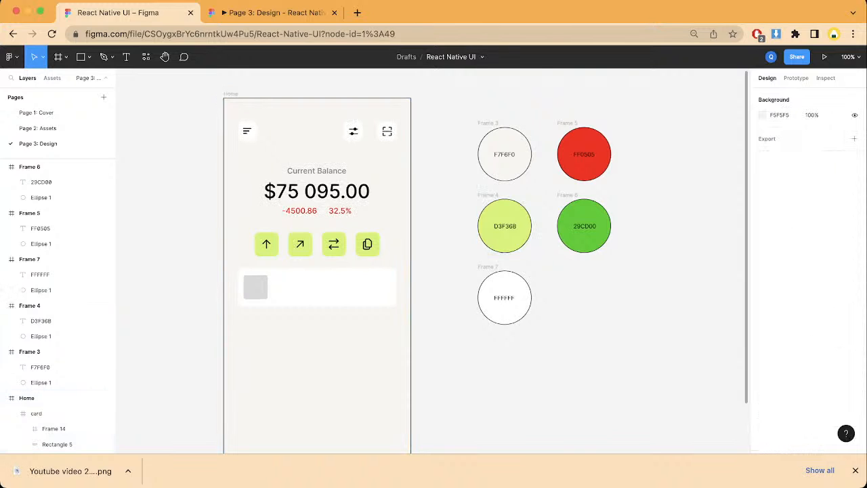
{"action": "scroll", "coordinate": [433, 261], "scroll_direction": "left", "scroll_amount": 2}
{"action": "scroll", "coordinate": [433, 260], "scroll_direction": "down", "scroll_amount": 2}
{"action": "scroll", "coordinate": [434, 261], "scroll_direction": "right", "scroll_amount": 1}
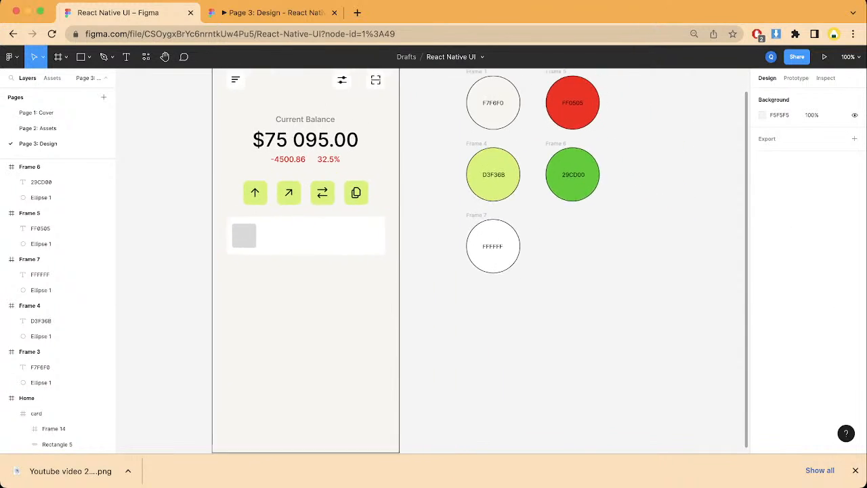
{"action": "scroll", "coordinate": [434, 261], "scroll_direction": "up", "scroll_amount": 2}
{"action": "scroll", "coordinate": [434, 261], "scroll_direction": "down", "scroll_amount": 2}
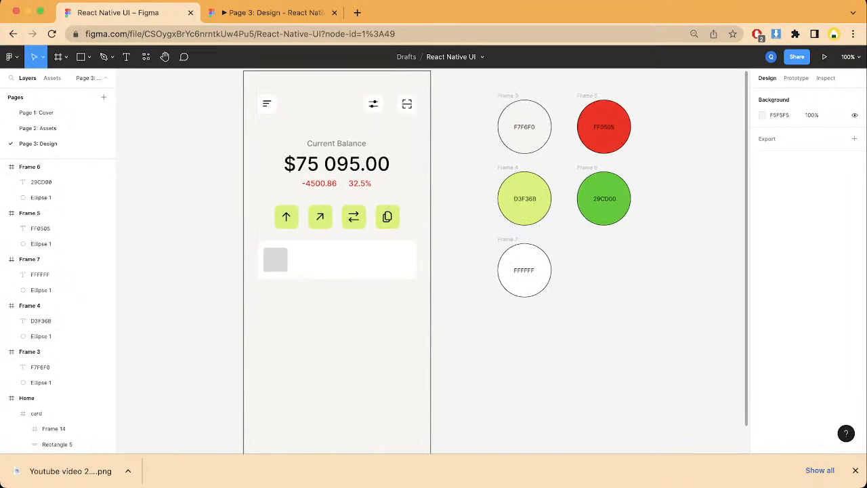
{"action": "scroll", "coordinate": [434, 261], "scroll_direction": "up", "scroll_amount": 2}
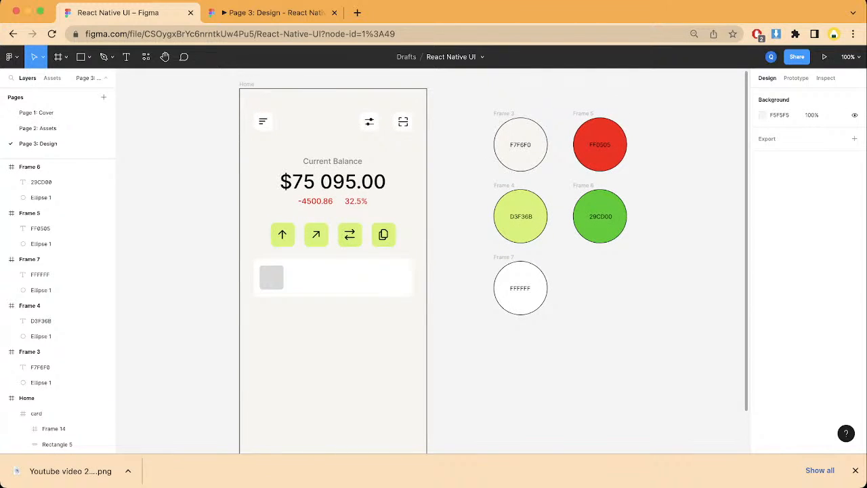
Step: Fill both the small square in the card and the frame wrapped around it with the off-white F7F6F0
{"action": "double_click", "coordinate": [271, 276]}
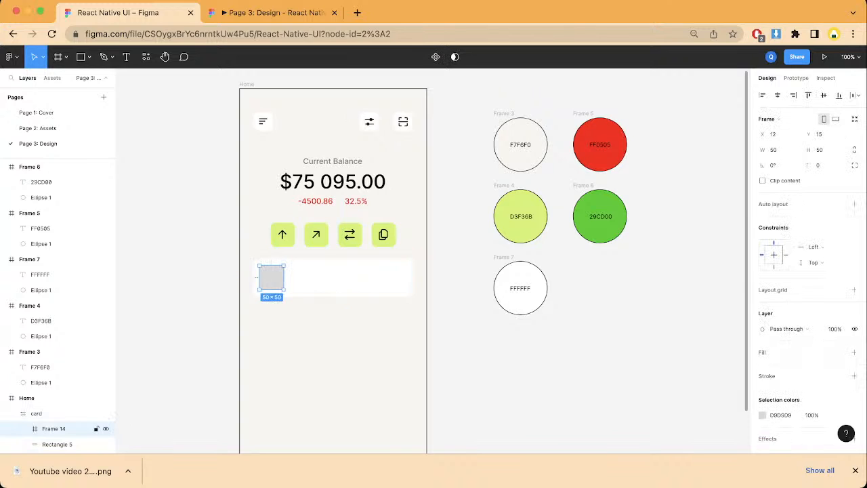
{"action": "key", "text": "i"}
{"action": "left_click", "coordinate": [702, 116]}
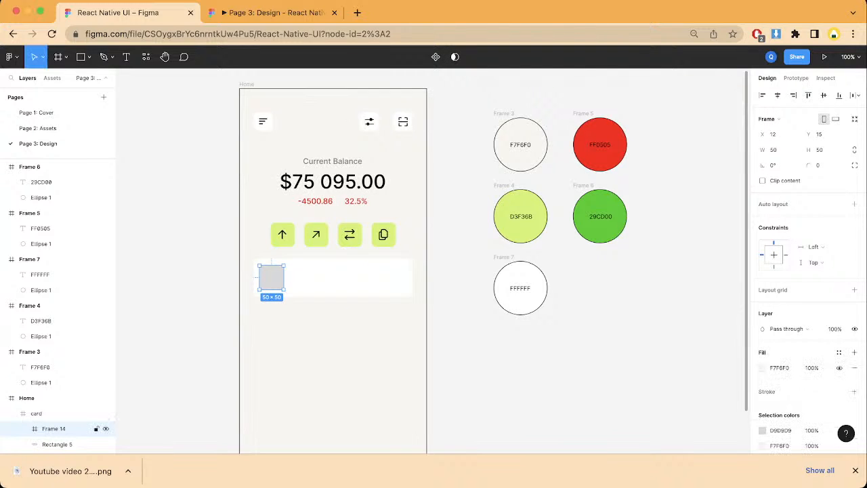
{"action": "double_click", "coordinate": [272, 277]}
{"action": "key", "text": "i"}
{"action": "left_click", "coordinate": [273, 325]}
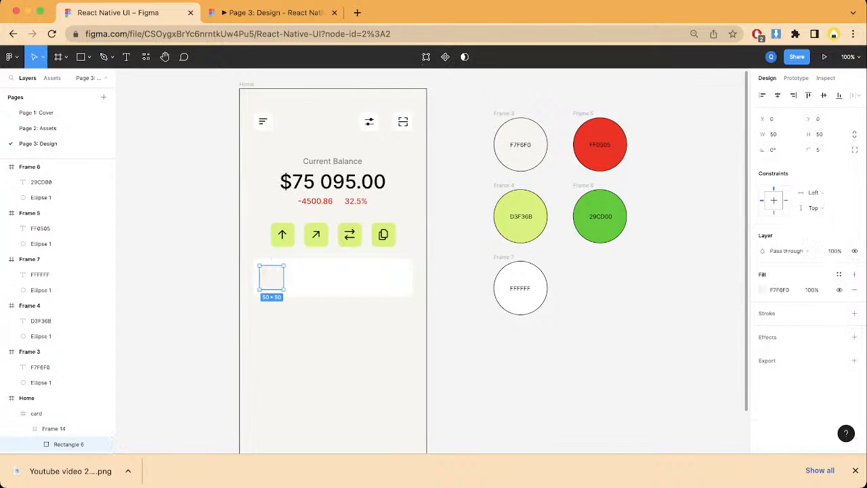
{"action": "left_click", "coordinate": [273, 339]}
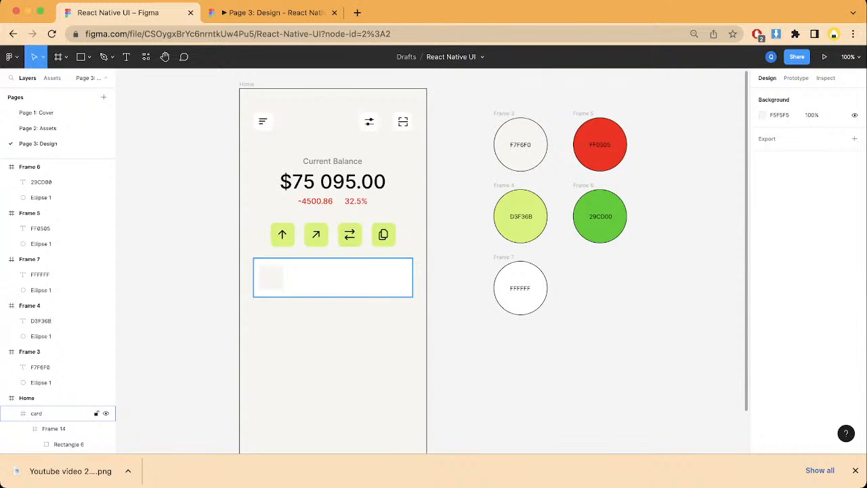
{"action": "double_click", "coordinate": [272, 277]}
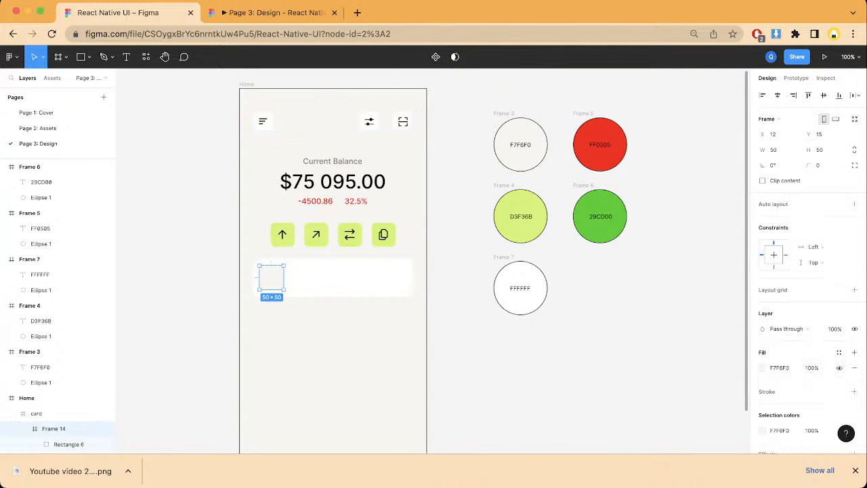
{"action": "left_click", "coordinate": [325, 332]}
{"action": "scroll", "coordinate": [325, 332], "scroll_direction": "right", "scroll_amount": 1}
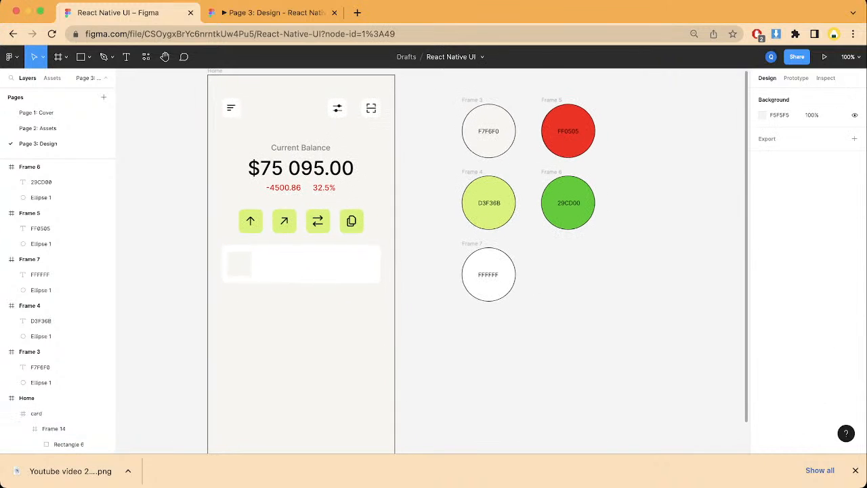
Step: Add the text "Bitcoin" inside the card, beside the small square
{"action": "left_click", "coordinate": [301, 264]}
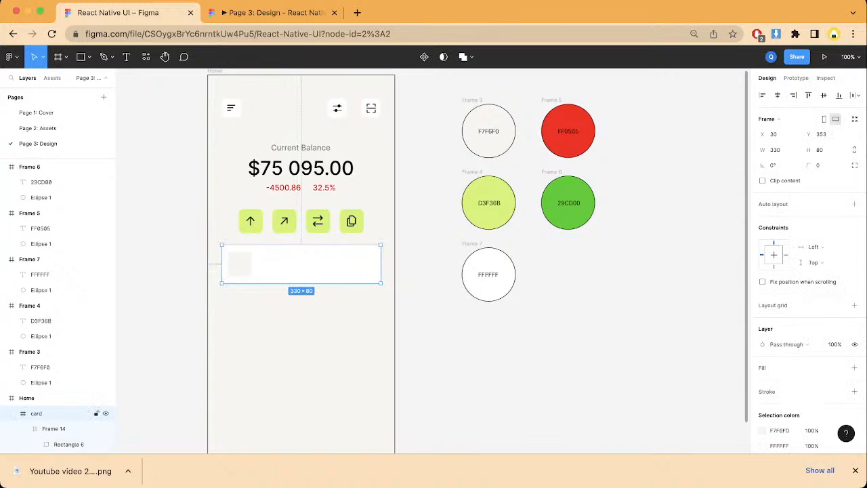
{"action": "scroll", "coordinate": [339, 264], "scroll_direction": "left", "scroll_amount": 3}
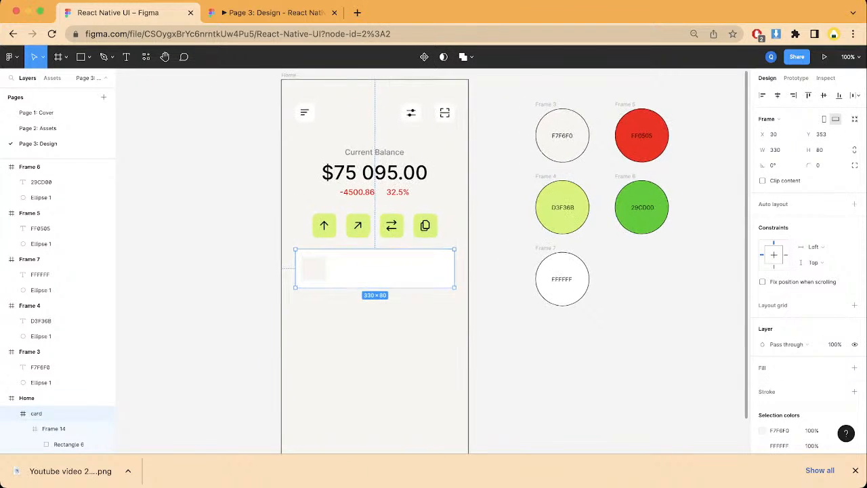
{"action": "key", "text": "t"}
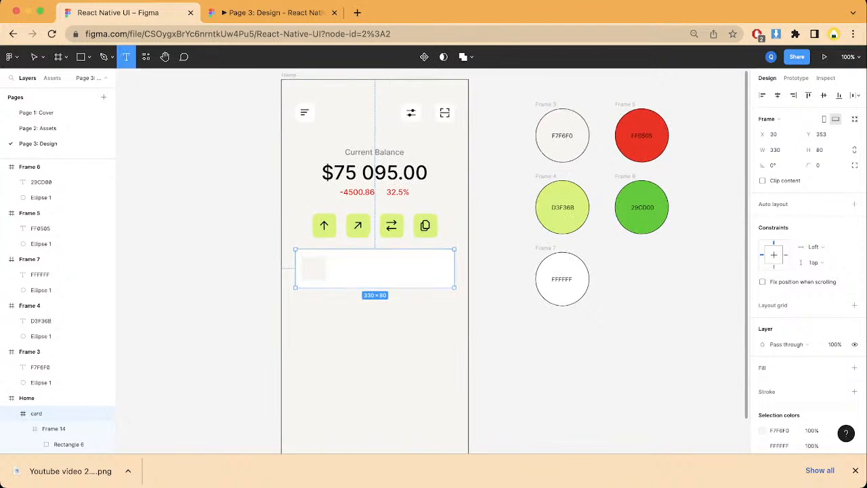
{"action": "left_click", "coordinate": [343, 266]}
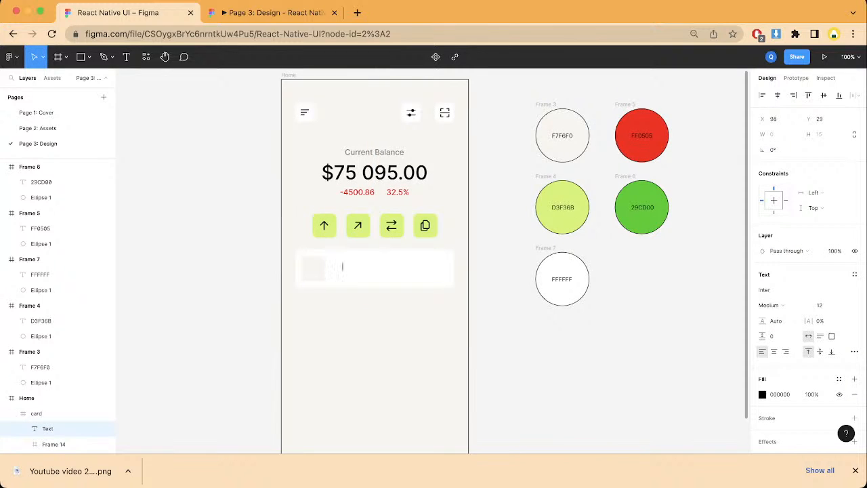
{"action": "type", "text": "8"}
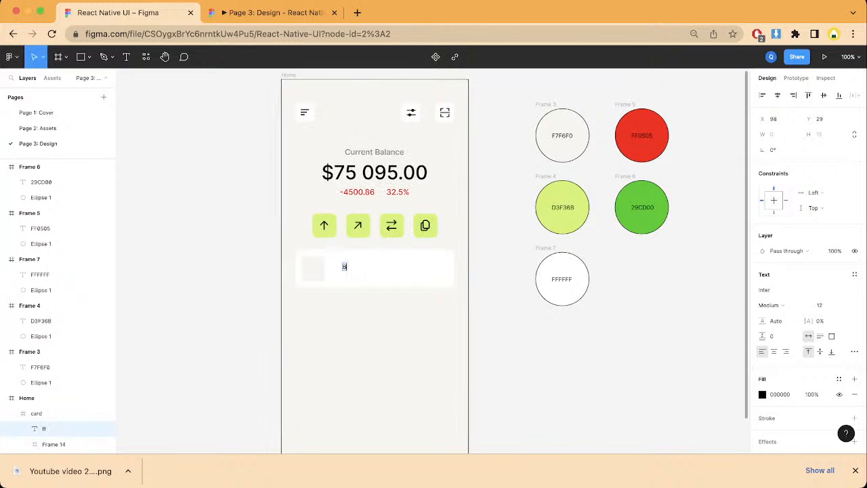
{"action": "type", "text": "itcoin"}
{"action": "key", "text": "Escape"}
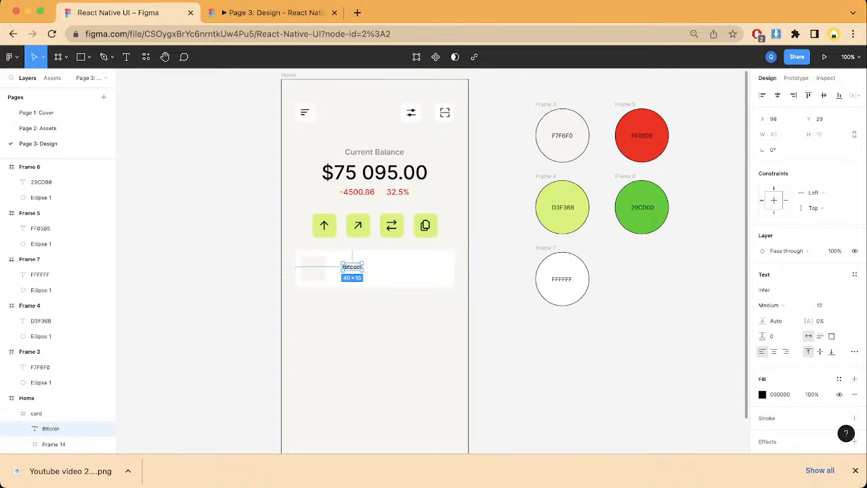
Step: Move the Bitcoin text to X 83, Y 15 in the card and set its font size to 15
{"action": "mouse_move", "coordinate": [352, 266]}
{"action": "left_mouse_down"}
{"action": "mouse_move", "coordinate": [335, 254]}
{"action": "mouse_move", "coordinate": [345, 259]}
{"action": "left_mouse_up"}
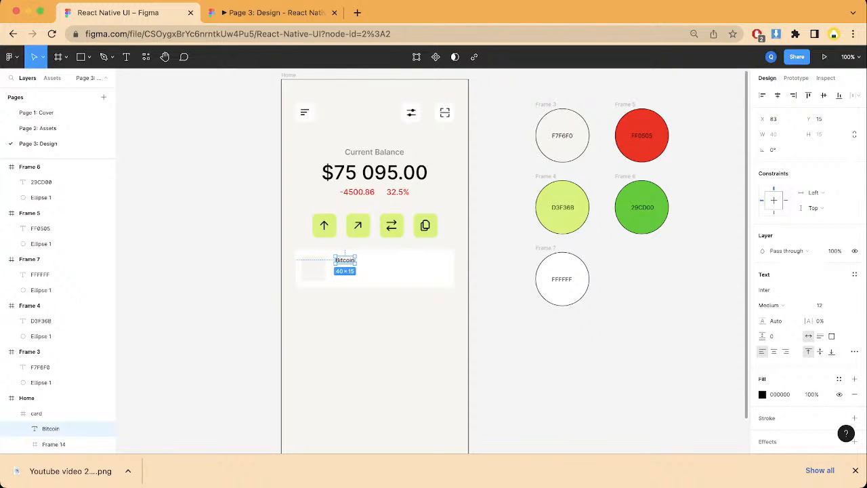
{"action": "left_click", "coordinate": [504, 281]}
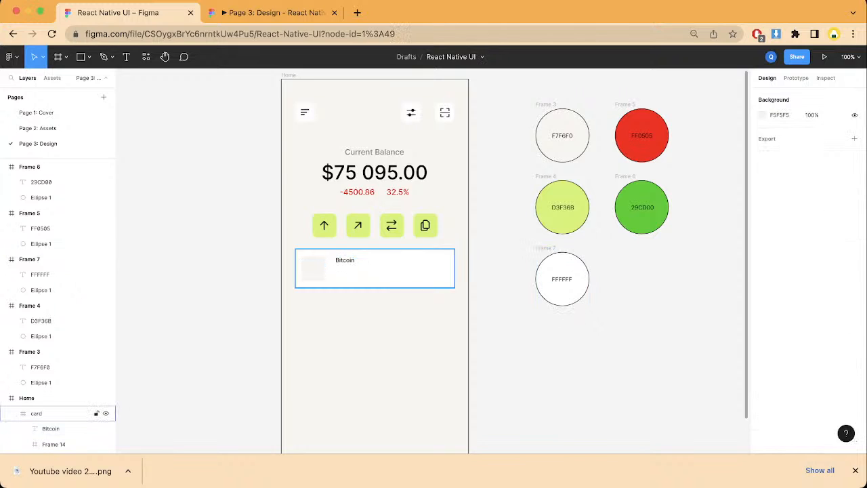
{"action": "left_click", "coordinate": [407, 270]}
{"action": "double_click", "coordinate": [345, 260]}
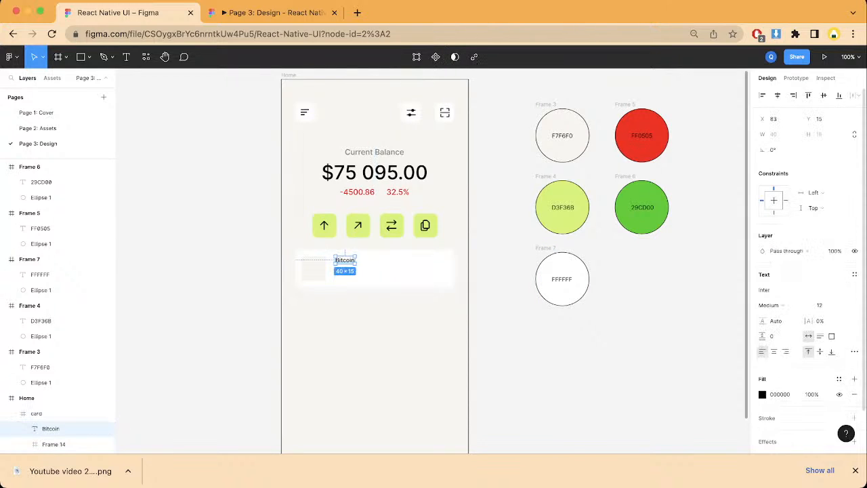
{"action": "left_click", "coordinate": [843, 305]}
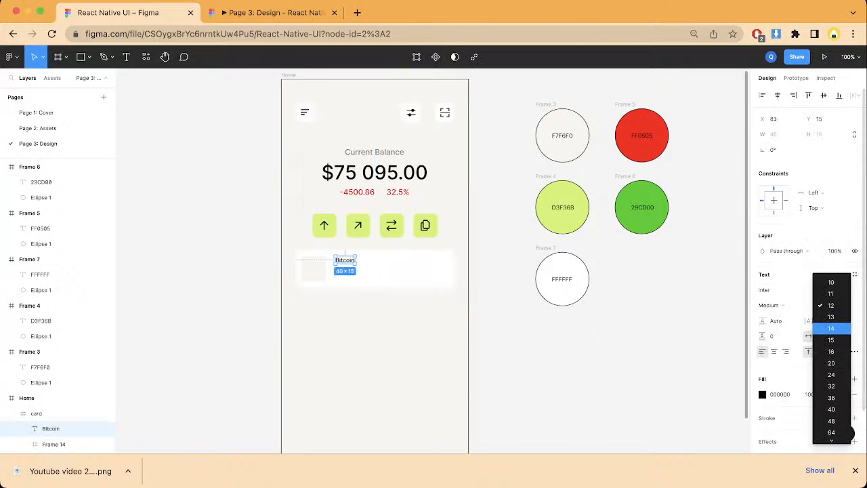
{"action": "left_click", "coordinate": [831, 339]}
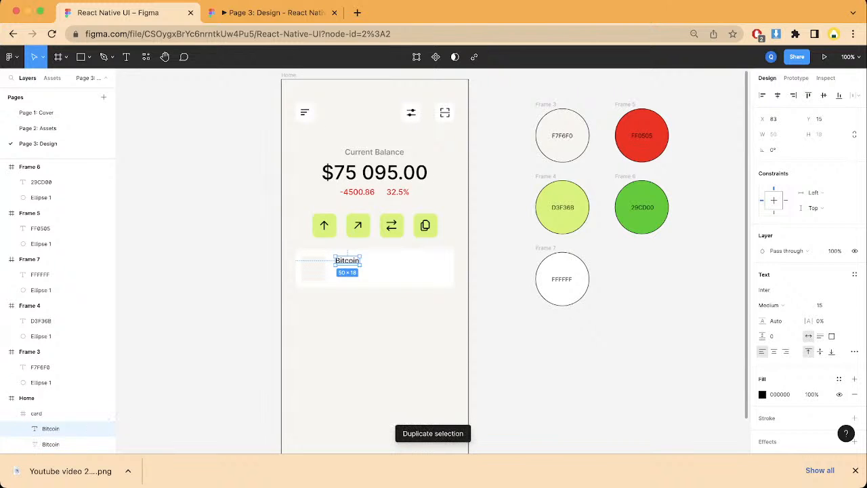
Step: Place a duplicate of the Bitcoin text level with it near the card's right end, at X 255, and change its content to $1,861.12
{"action": "left_click_drag", "start_coordinate": [346, 260], "coordinate": [442, 264]}
{"action": "key", "text": "Return"}
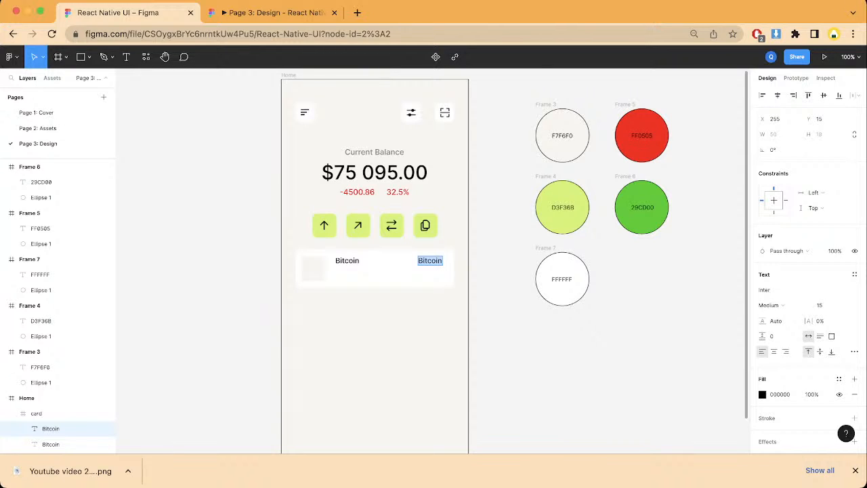
{"action": "type", "text": "$1"}
{"action": "type", "text": ",861.12"}
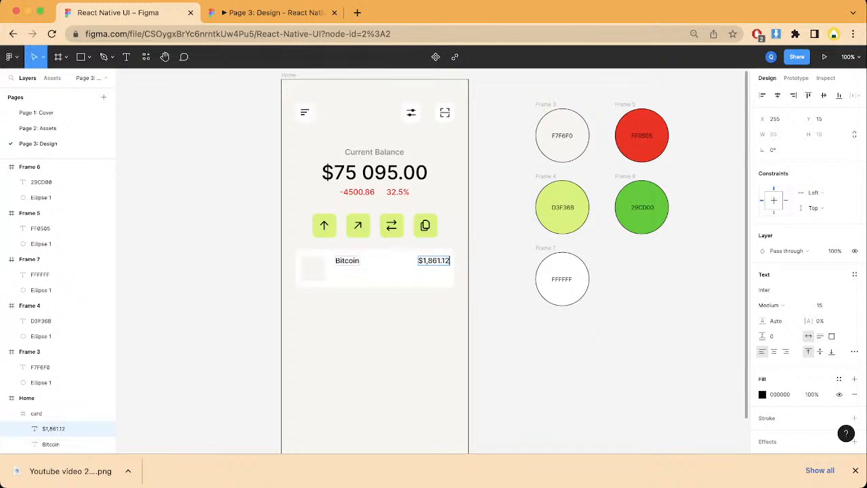
Step: Duplicate the Bitcoin and $1,861.12 texts together and place the copies directly beneath the originals in the card, at Y 40
{"action": "left_click", "coordinate": [345, 260]}
{"action": "key", "text": "Escape"}
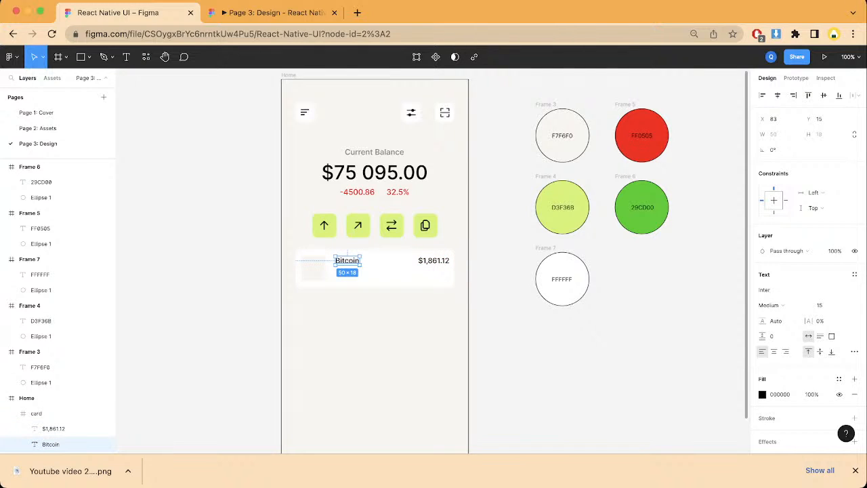
{"action": "key", "text": "Escape"}
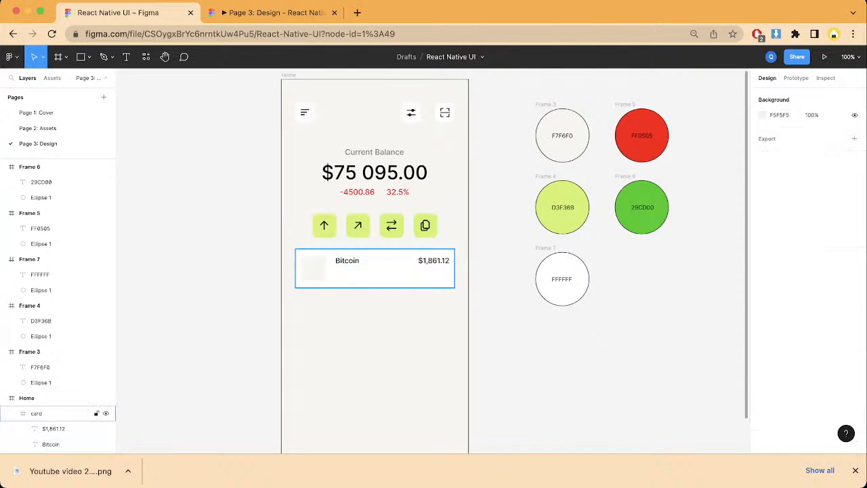
{"action": "left_click", "coordinate": [54, 413]}
{"action": "left_click", "coordinate": [54, 428]}
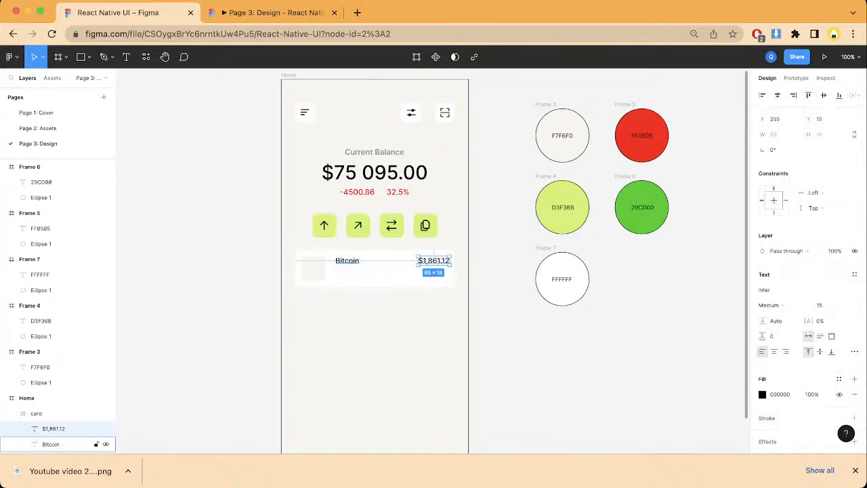
{"action": "left_click", "coordinate": [51, 443], "text": "shift"}
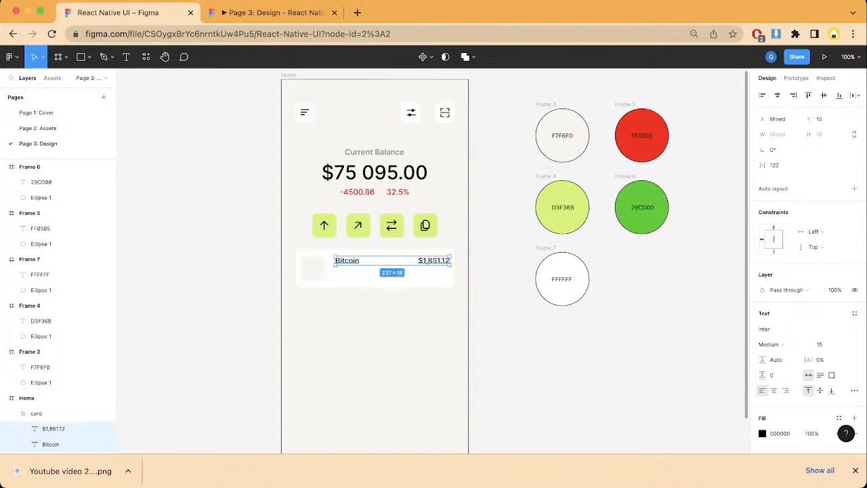
{"action": "key", "text": "super+d"}
{"action": "left_click_drag", "start_coordinate": [435, 260], "coordinate": [434, 272]}
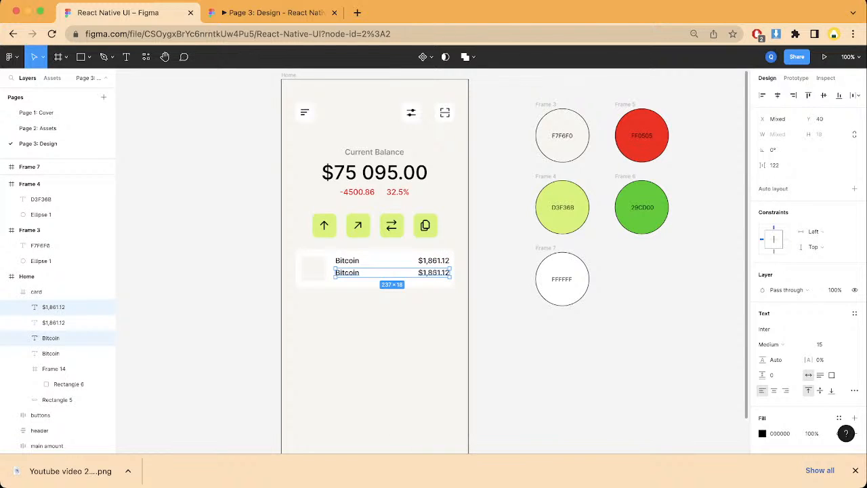
Step: Group the two stacked Bitcoin texts in the card into a vertical auto layout frame
{"action": "left_click", "coordinate": [95, 337]}
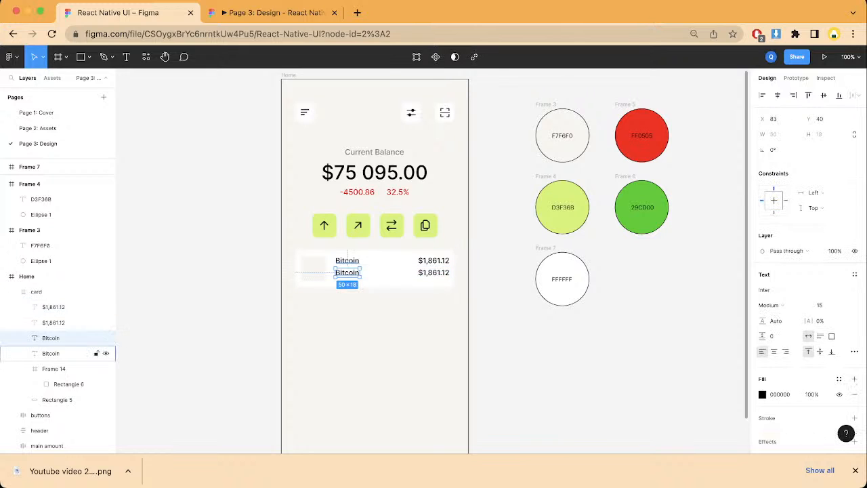
{"action": "left_click", "coordinate": [95, 353], "text": "shift"}
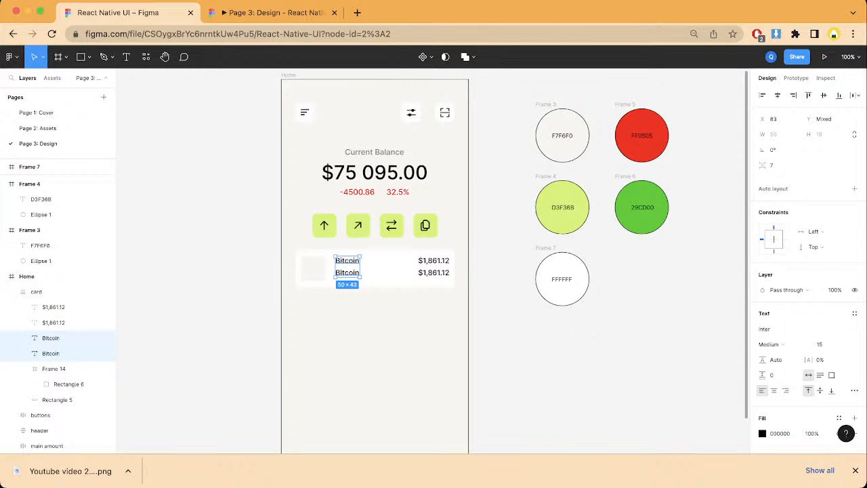
{"action": "key", "text": "shift+a"}
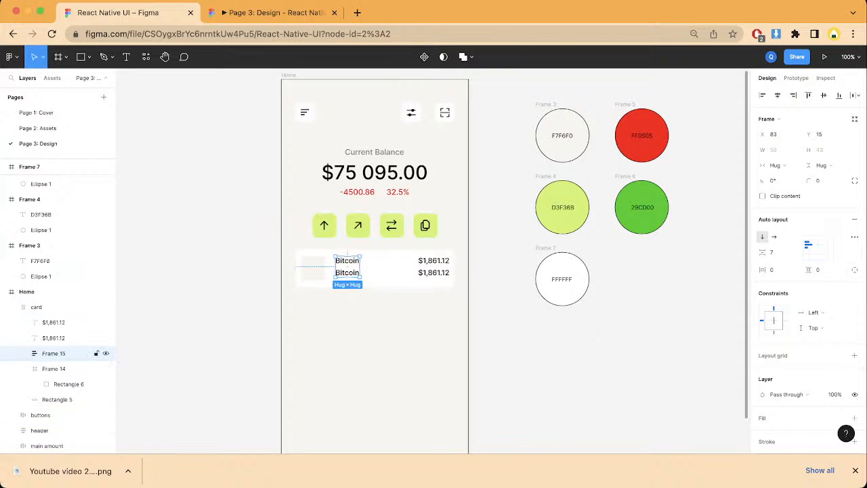
{"action": "left_click", "coordinate": [357, 265]}
{"action": "left_click", "coordinate": [380, 331]}
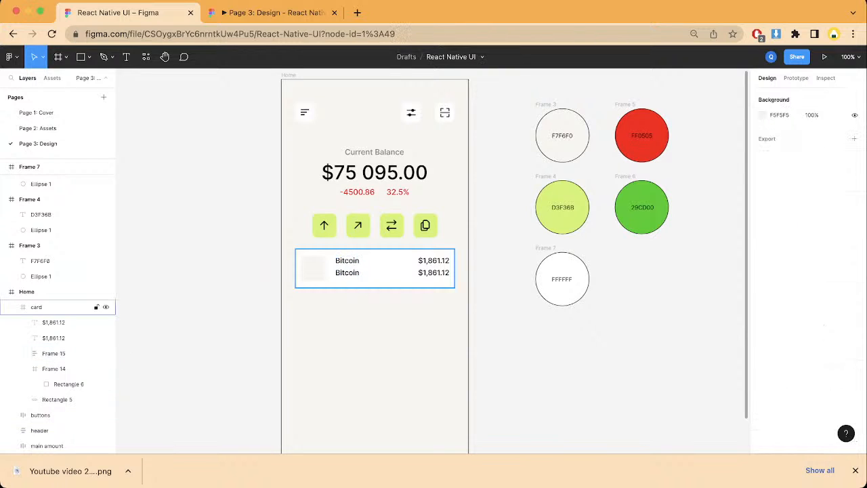
Step: Change the content of the lower Bitcoin text in the card to 0.02 BTC
{"action": "double_click", "coordinate": [347, 271]}
{"action": "left_click", "coordinate": [347, 276]}
{"action": "double_click", "coordinate": [347, 273]}
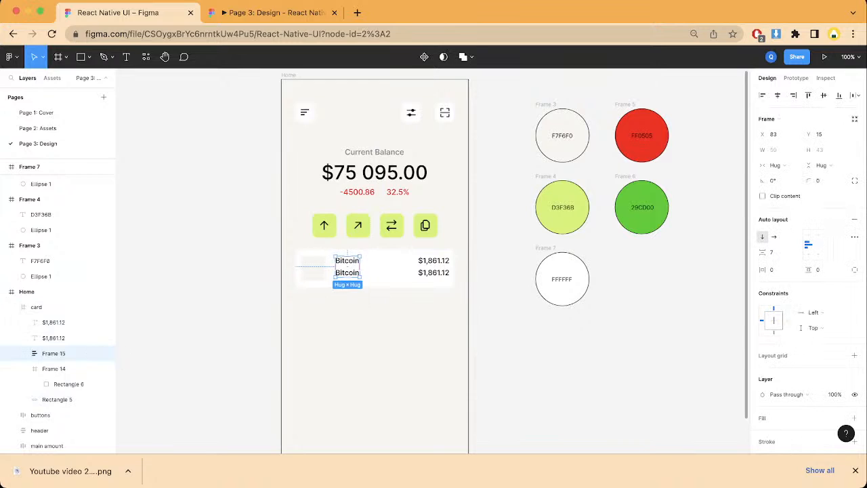
{"action": "double_click", "coordinate": [347, 273]}
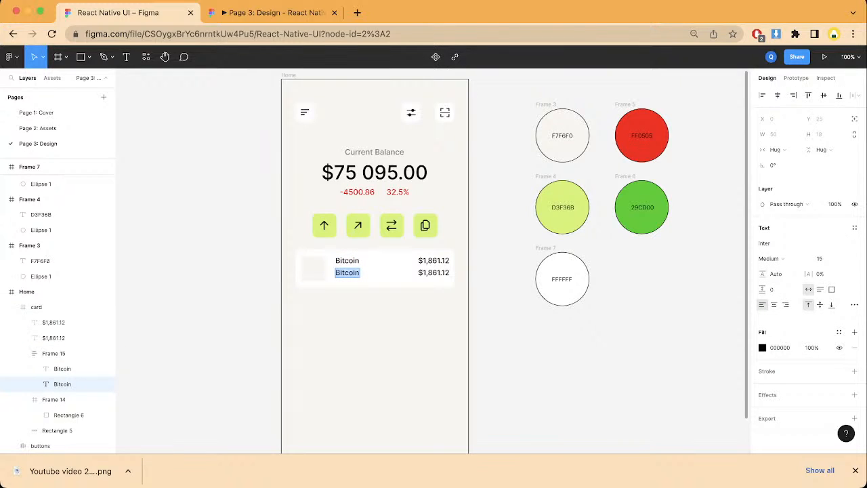
{"action": "type", "text": "0.02 BTC"}
{"action": "key", "text": "BackSpace"}
{"action": "key", "text": "Escape"}
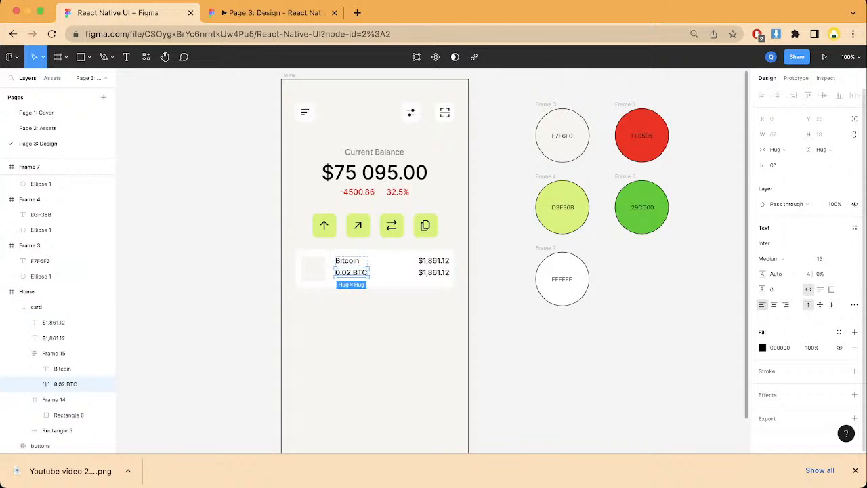
Step: Open the fill color of the 0.02 BTC text for editing
{"action": "left_click", "coordinate": [762, 347]}
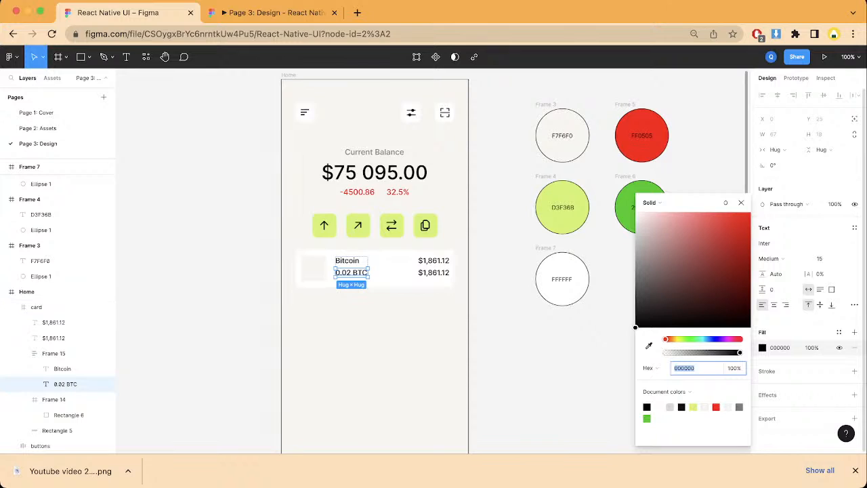
Step: Set the fill color of the 0.02 BTC text to grey 7C7C7C
{"action": "left_click_drag", "start_coordinate": [634, 327], "coordinate": [635, 229]}
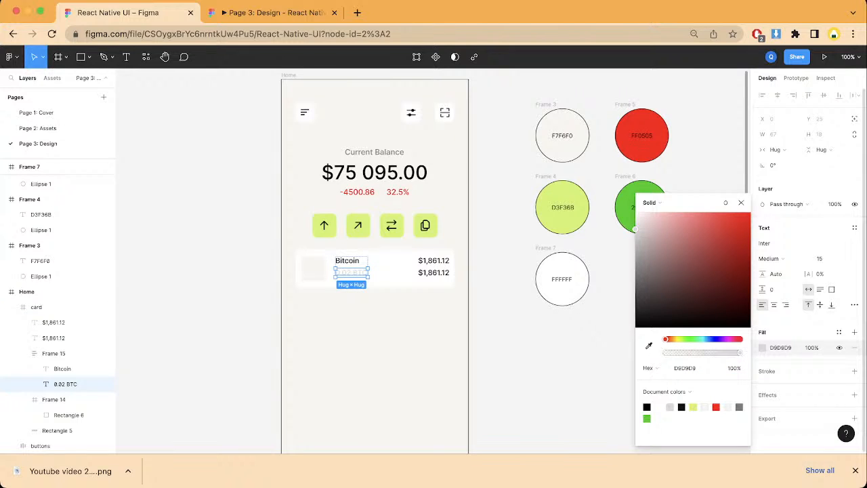
{"action": "left_click_drag", "start_coordinate": [634, 229], "coordinate": [635, 270]}
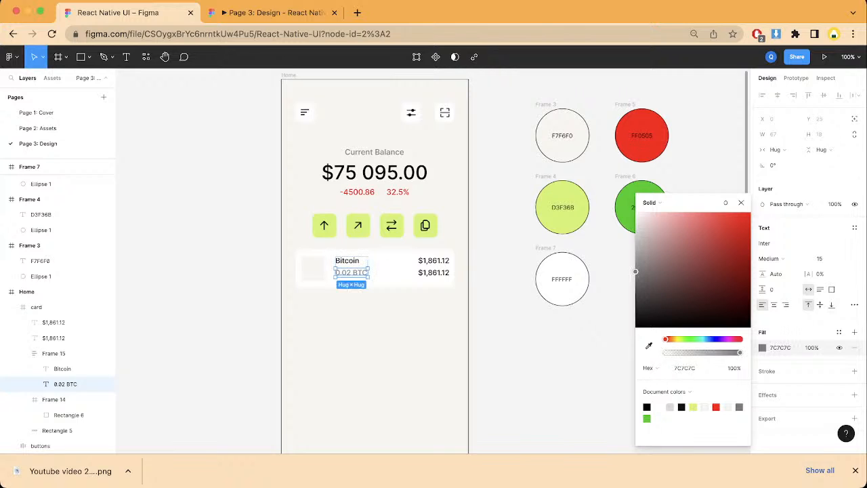
{"action": "left_click", "coordinate": [575, 332]}
Step: Change the content of the lower $1,861.12 text in the card to 1.73%
{"action": "double_click", "coordinate": [433, 273]}
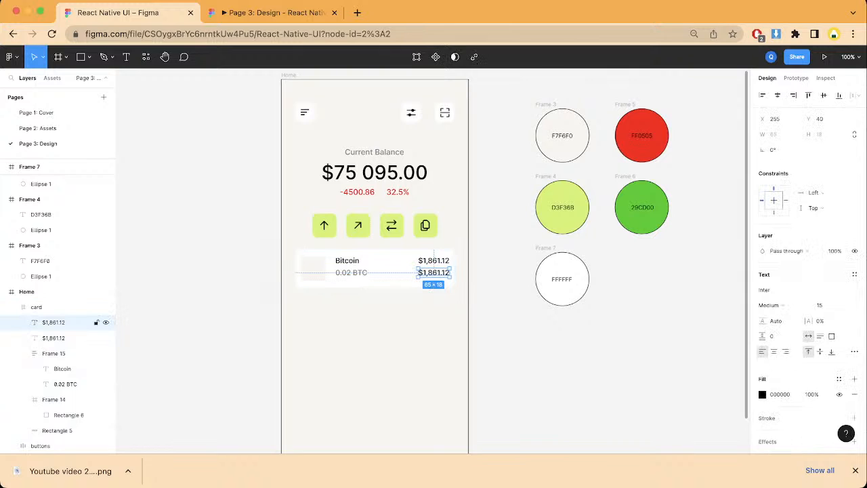
{"action": "key", "text": "Return"}
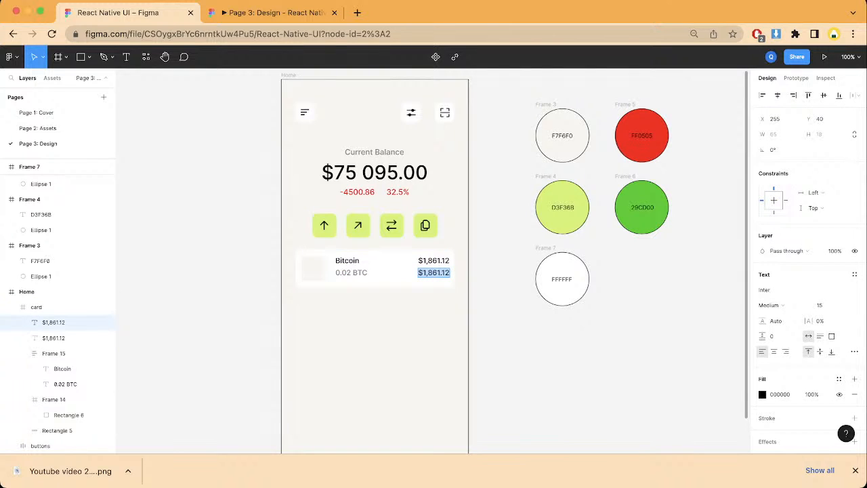
{"action": "type", "text": "8"}
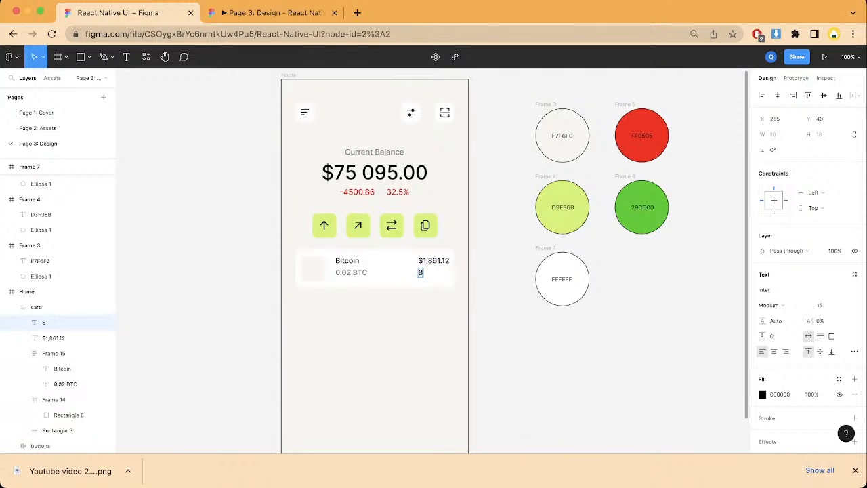
{"action": "key", "text": "BackSpace"}
{"action": "type", "text": "1.73%"}
{"action": "key", "text": "shift+Left"}
{"action": "key", "text": "shift+Left"}
{"action": "key", "text": "shift+Left"}
{"action": "key", "text": "shift+Left"}
{"action": "key", "text": "shift+Left"}
{"action": "key", "text": "BackSpace"}
{"action": "key", "text": "ctrl+z"}
Step: Color the 1.73% text green 29CD00 by sampling the green palette circle
{"action": "left_click", "coordinate": [762, 394]}
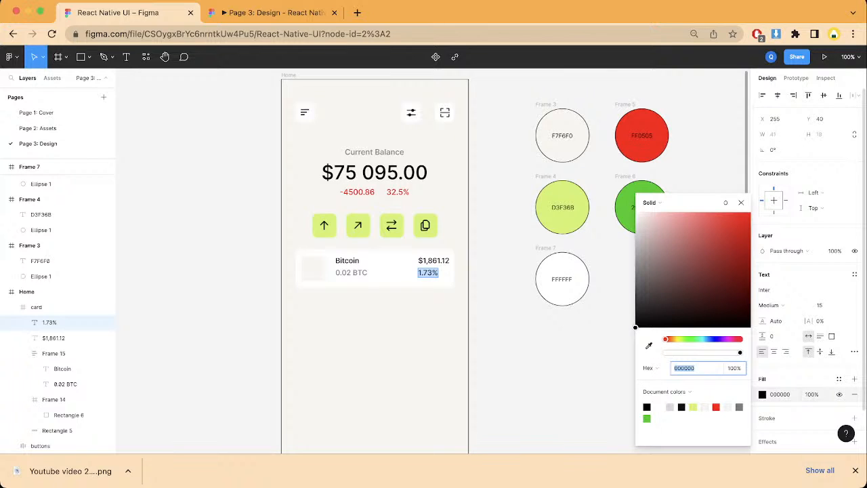
{"action": "left_click", "coordinate": [648, 345]}
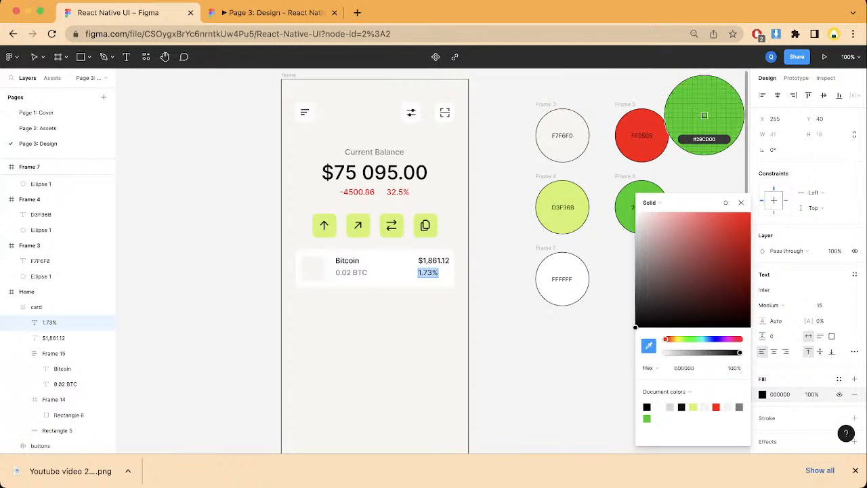
{"action": "left_click", "coordinate": [625, 206]}
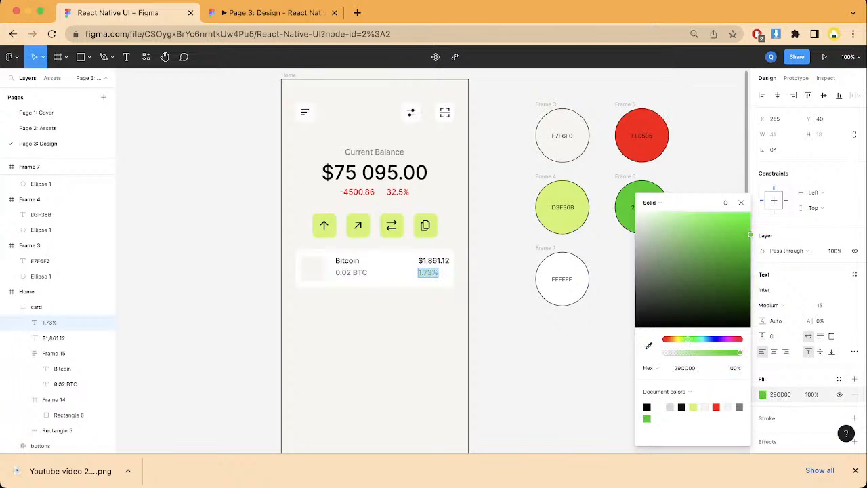
{"action": "left_click", "coordinate": [740, 203]}
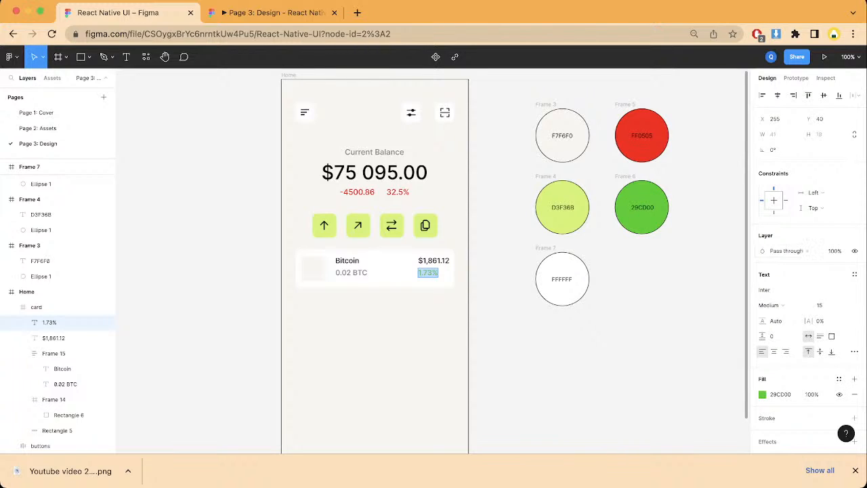
{"action": "key", "text": "Escape"}
Step: Group the $1,861.12 and 1.73% texts into a vertical auto layout frame with its contents aligned right
{"action": "left_click", "coordinate": [53, 337], "text": "shift"}
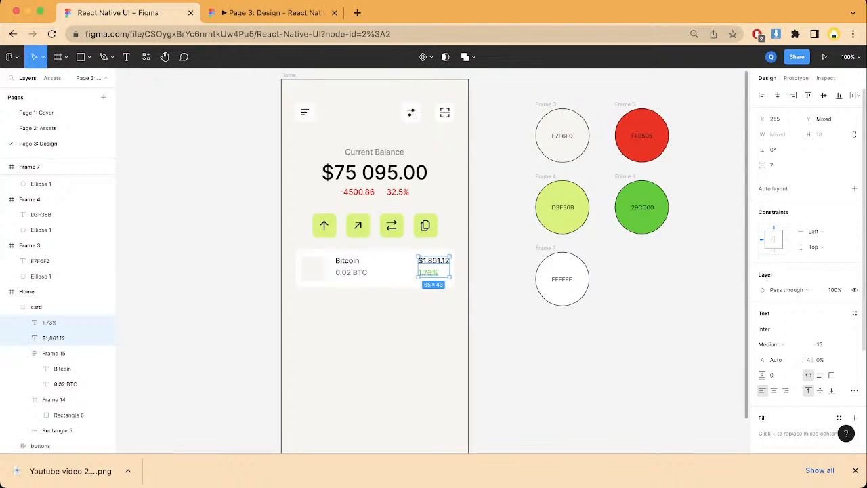
{"action": "key", "text": "shift+a"}
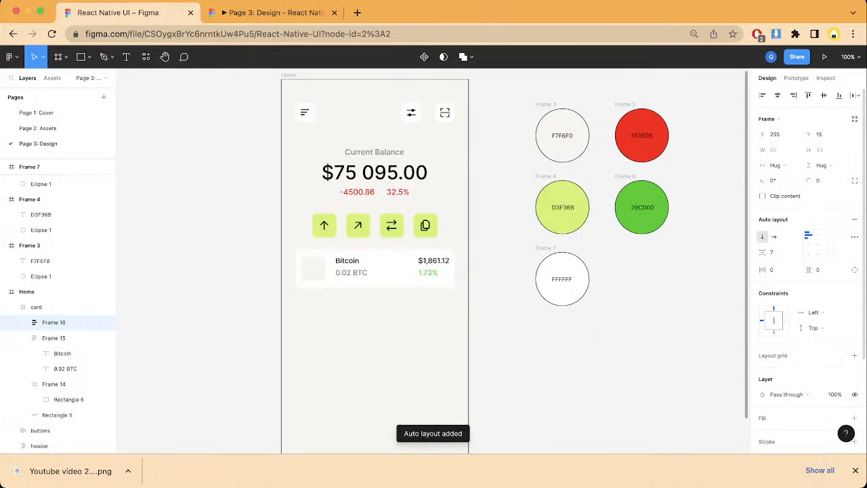
{"action": "left_click", "coordinate": [828, 244]}
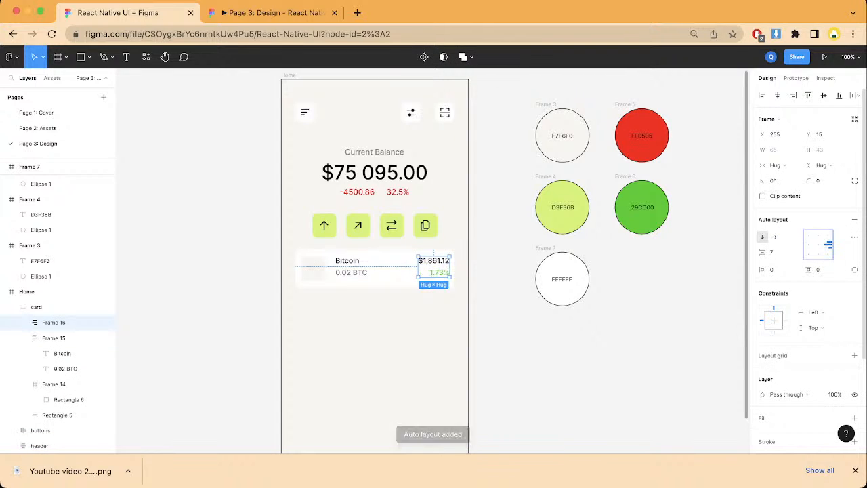
{"action": "key", "text": "Escape"}
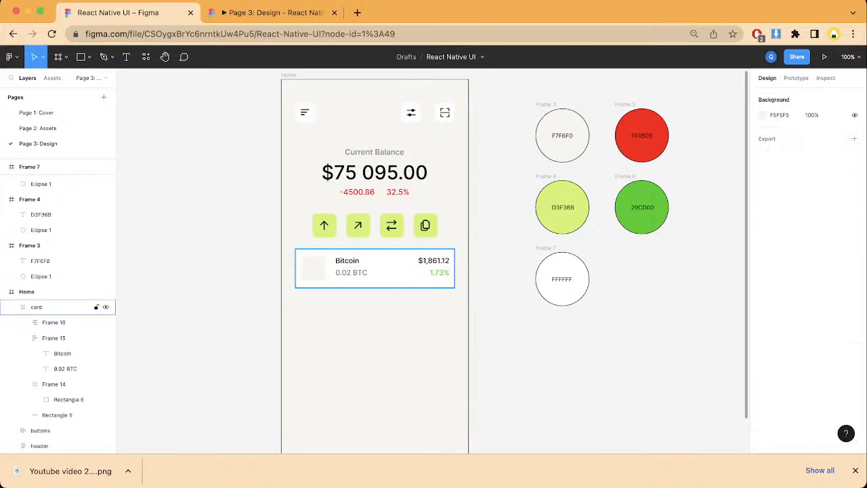
Step: Combine the Bitcoin text frame and the price text frame in the card into one horizontal auto layout frame
{"action": "left_click", "coordinate": [53, 337]}
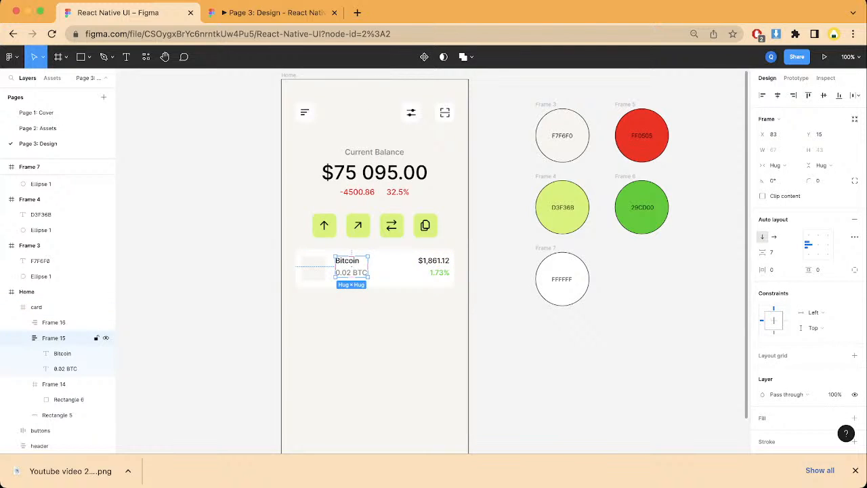
{"action": "left_click", "coordinate": [61, 322], "text": "shift"}
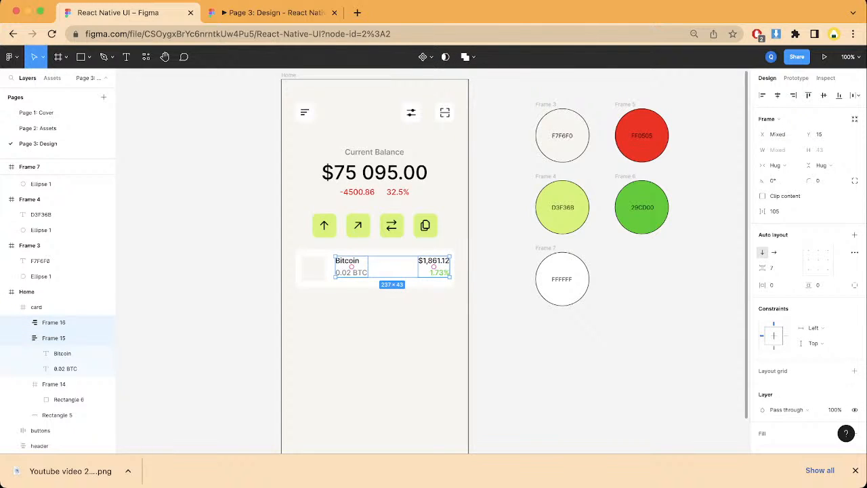
{"action": "key", "text": "Escape"}
{"action": "left_click", "coordinate": [53, 322]}
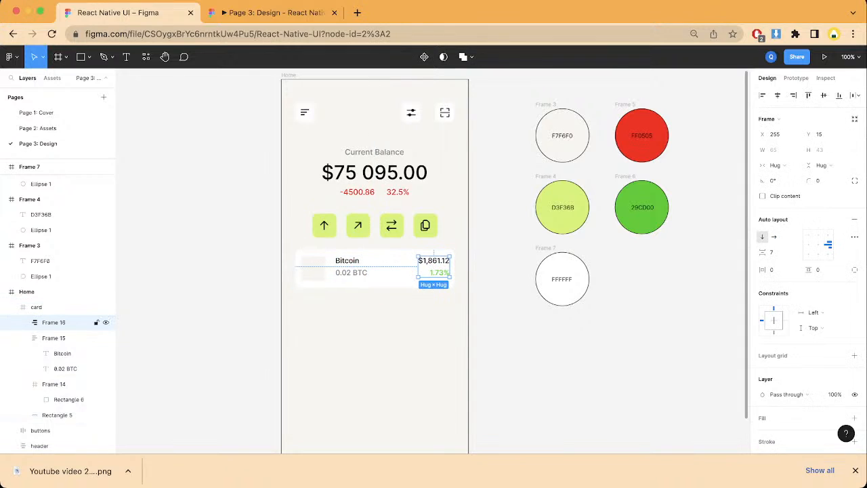
{"action": "left_click", "coordinate": [53, 338]}
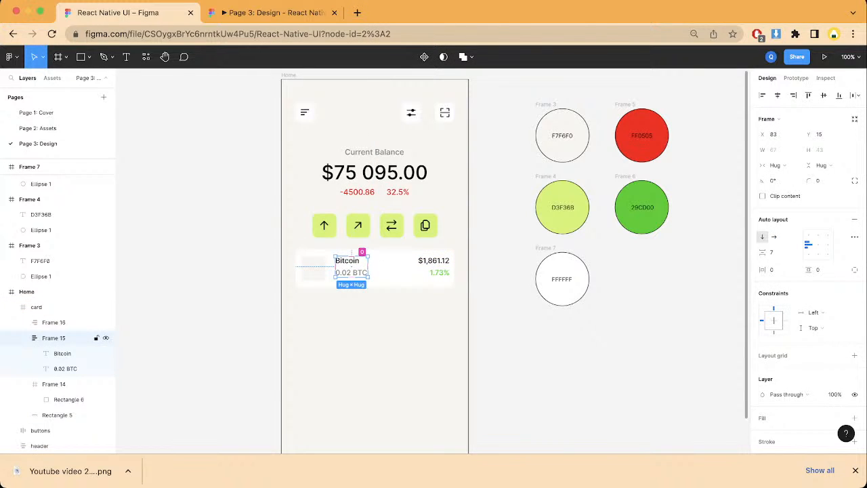
{"action": "left_click", "coordinate": [54, 322], "text": "shift"}
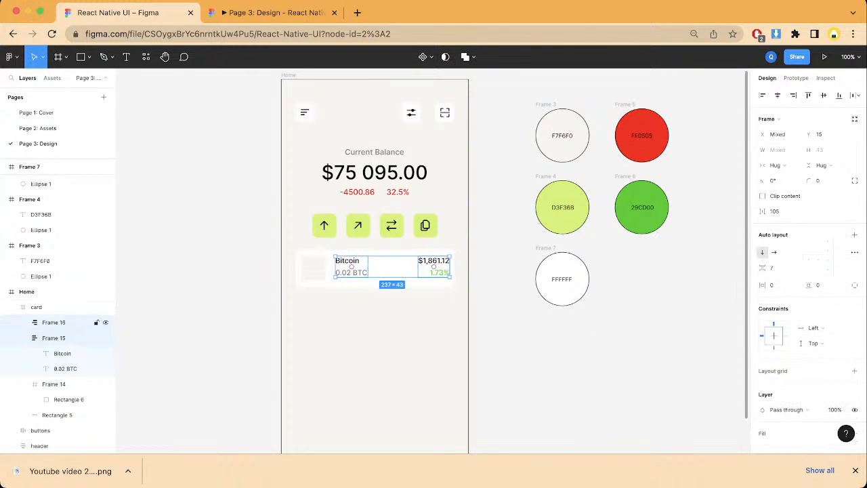
{"action": "key", "text": "shift+a"}
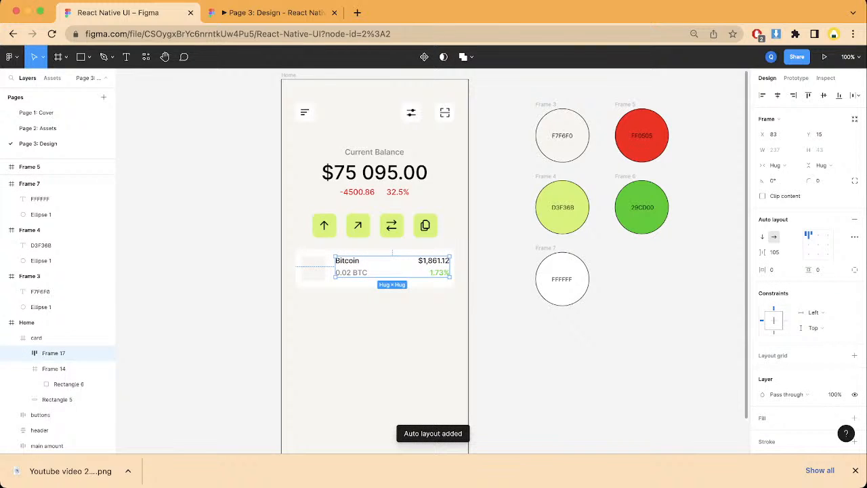
Step: Align the combined text frame and the square icon placeholder in the card on their vertical centers
{"action": "left_click", "coordinate": [54, 368]}
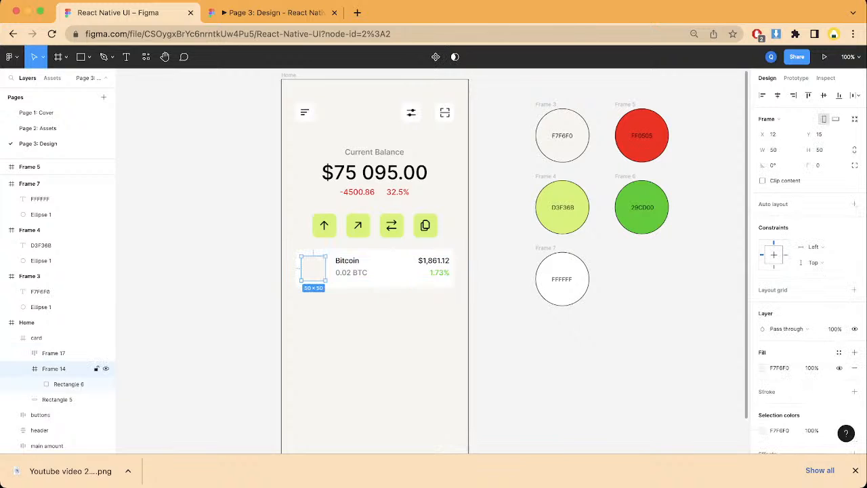
{"action": "left_click", "coordinate": [53, 353], "text": "shift"}
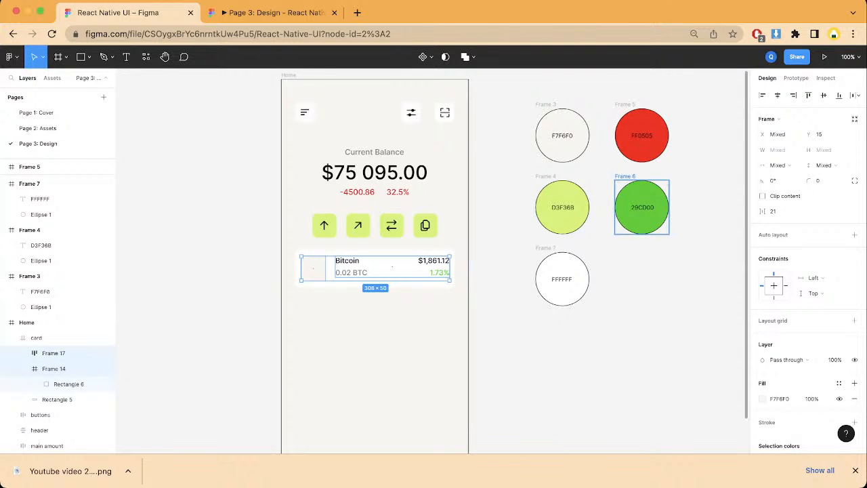
{"action": "left_click", "coordinate": [824, 94]}
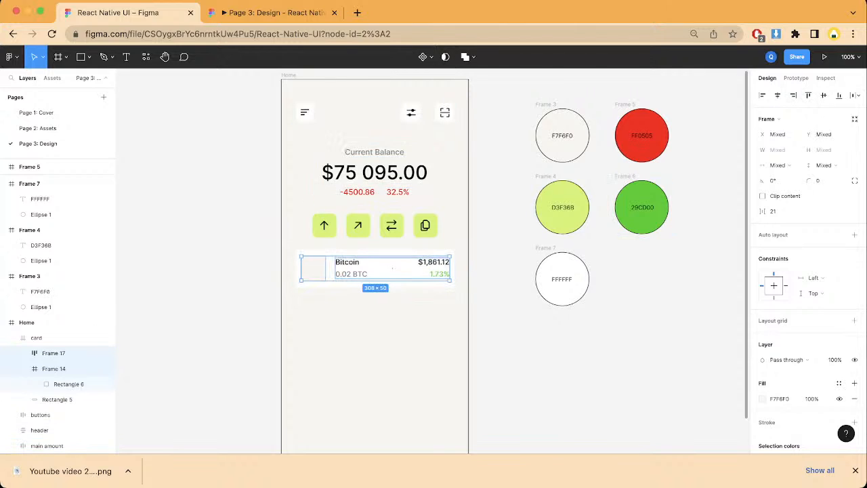
{"action": "left_click", "coordinate": [216, 325]}
Step: Copy the black Bitcoin icon from Page 2: Assets and paste it into the card's square icon frame on Page 3: Design
{"action": "left_click", "coordinate": [374, 269]}
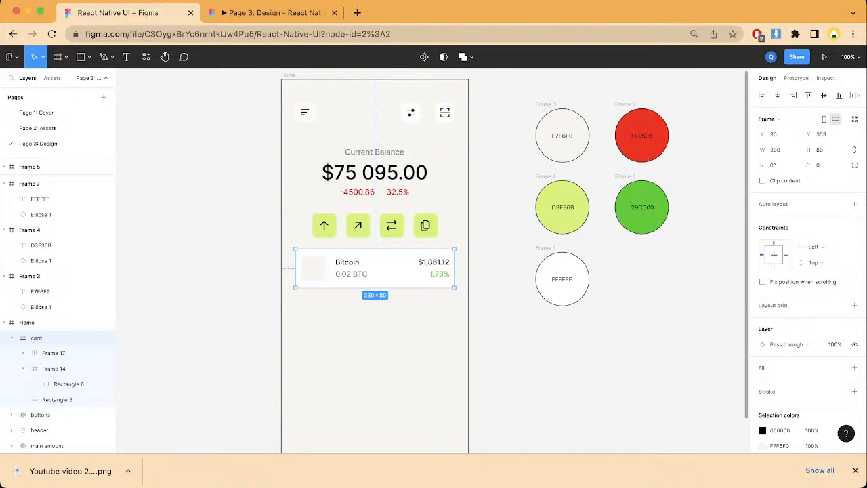
{"action": "left_click", "coordinate": [97, 78]}
{"action": "scroll", "coordinate": [87, 102], "scroll_direction": "up", "scroll_amount": 1}
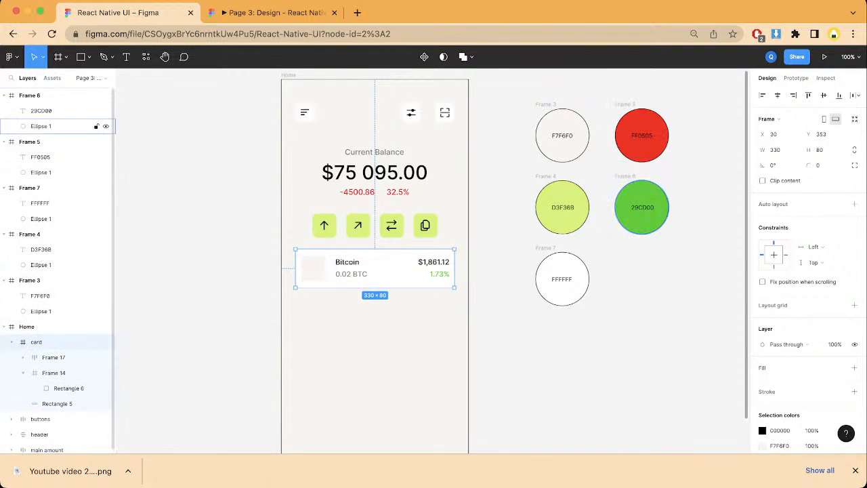
{"action": "left_click", "coordinate": [95, 78]}
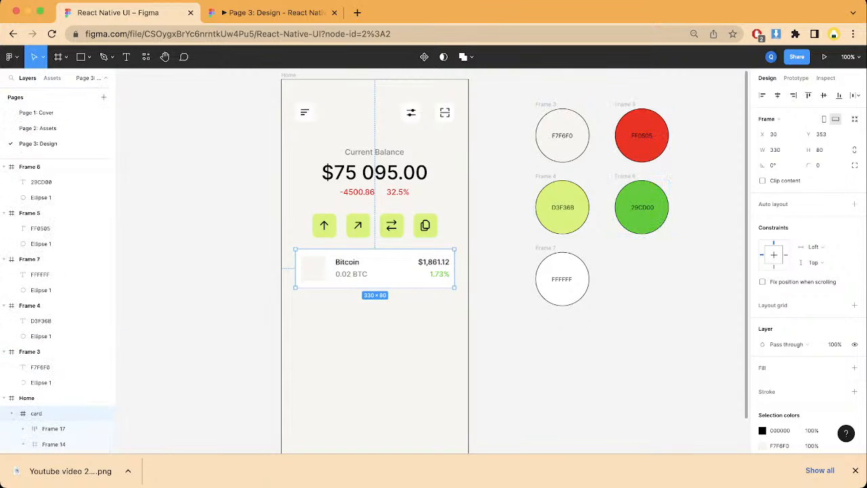
{"action": "left_click", "coordinate": [38, 128]}
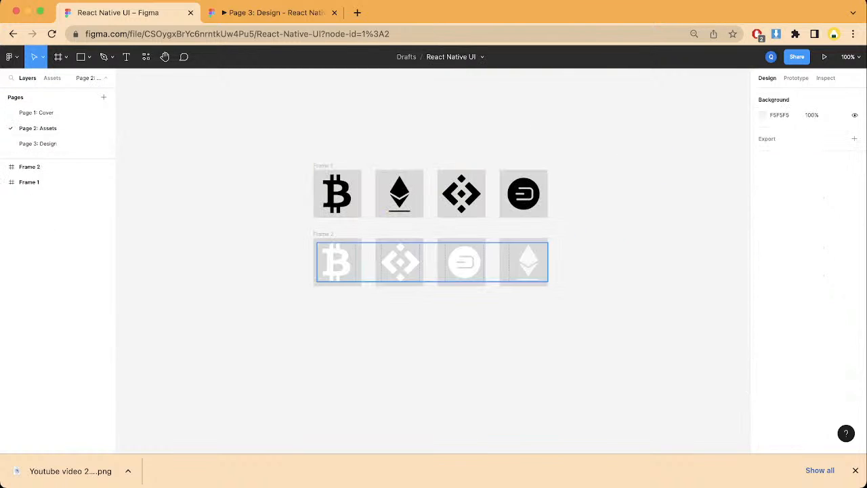
{"action": "double_click", "coordinate": [338, 194]}
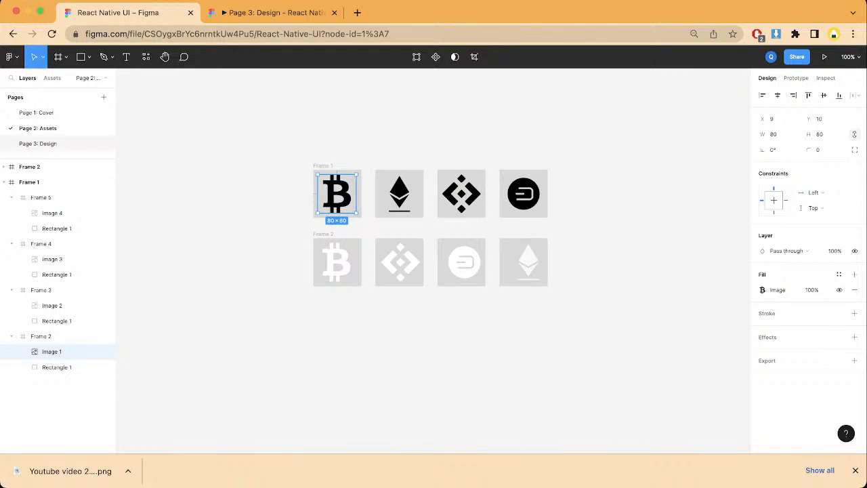
{"action": "left_click", "coordinate": [38, 143]}
{"action": "double_click", "coordinate": [314, 269]}
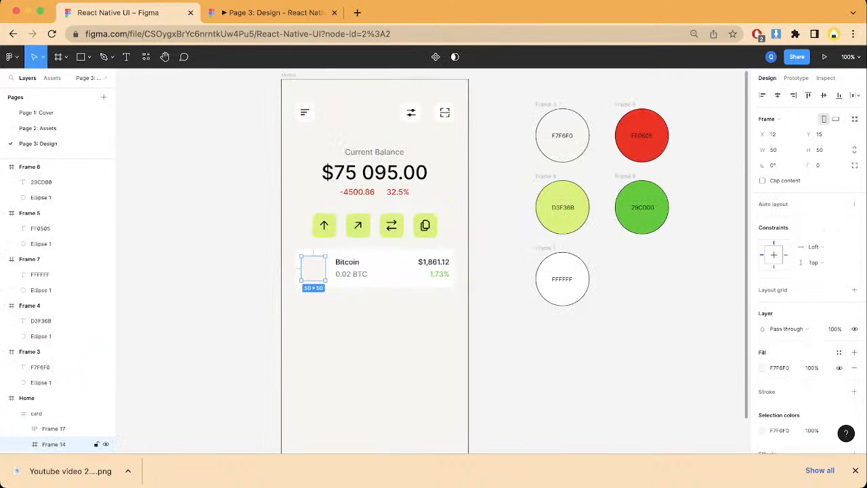
{"action": "key", "text": "super+v"}
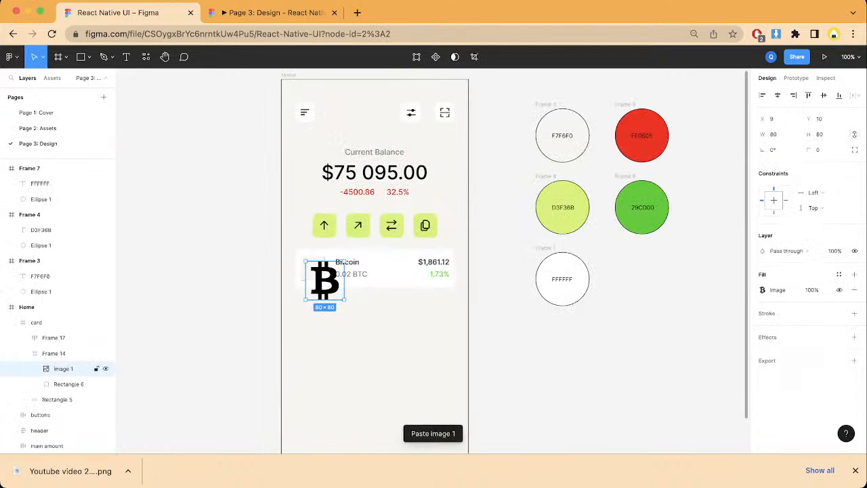
Step: Resize the Bitcoin icon to 35 × 35 and center it horizontally and vertically in its square frame
{"action": "left_click", "coordinate": [820, 134]}
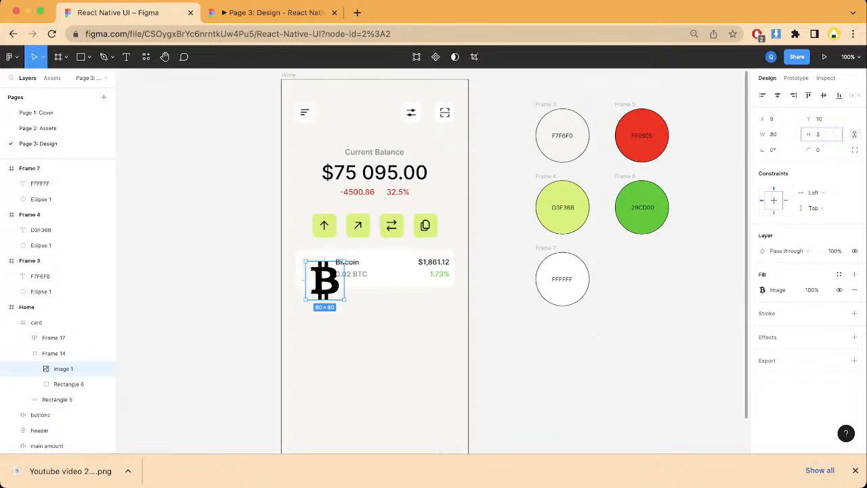
{"action": "type", "text": "5"}
{"action": "key", "text": "Return"}
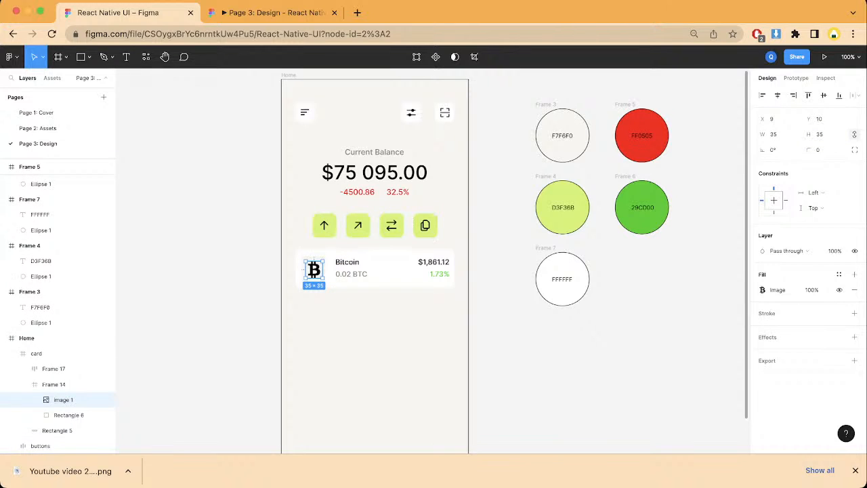
{"action": "left_click", "coordinate": [778, 96]}
{"action": "left_click", "coordinate": [824, 96]}
{"action": "left_click", "coordinate": [505, 285]}
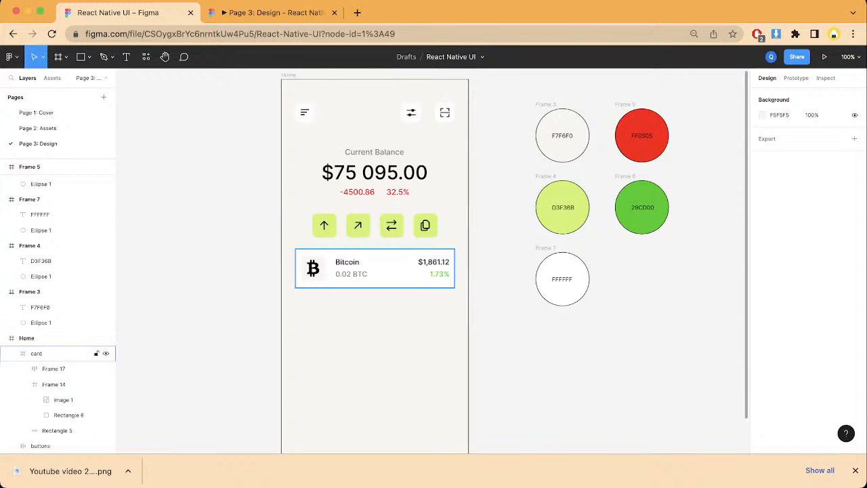
Step: Add a white FFFFFF fill to the whole card frame
{"action": "left_click", "coordinate": [392, 269]}
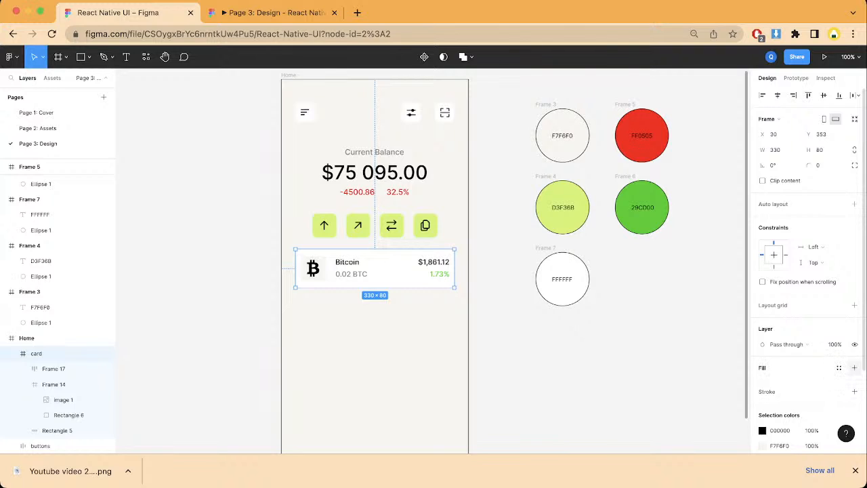
{"action": "left_click", "coordinate": [854, 367]}
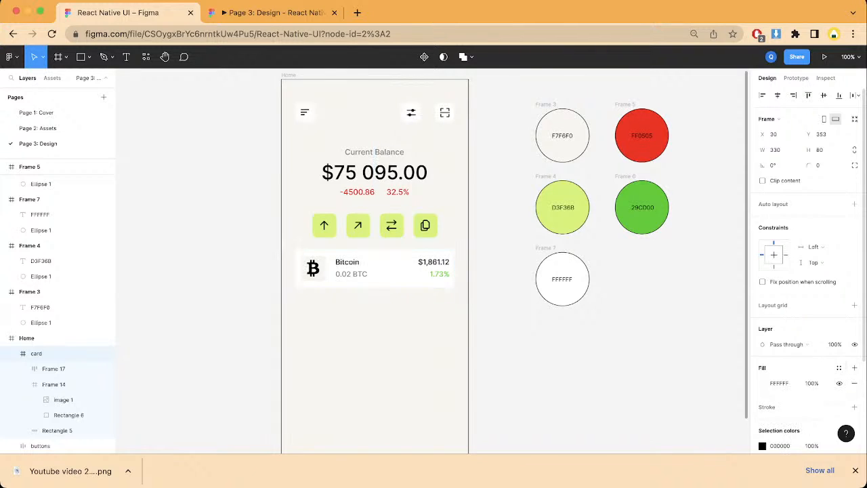
{"action": "scroll", "coordinate": [514, 256], "scroll_direction": "down", "scroll_amount": 1}
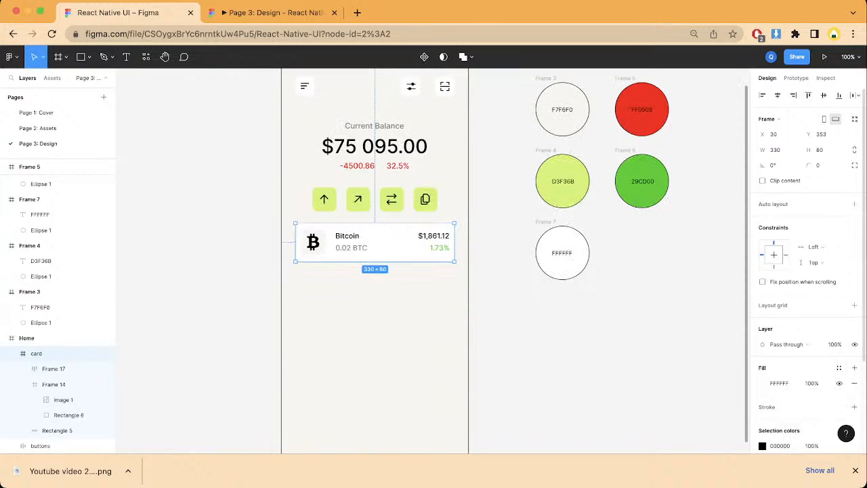
Step: Remove the card frame's white fill, give the card a drop shadow and check it in the prototype preview
{"action": "left_click", "coordinate": [854, 383]}
{"action": "scroll", "coordinate": [813, 305], "scroll_direction": "down", "scroll_amount": 3}
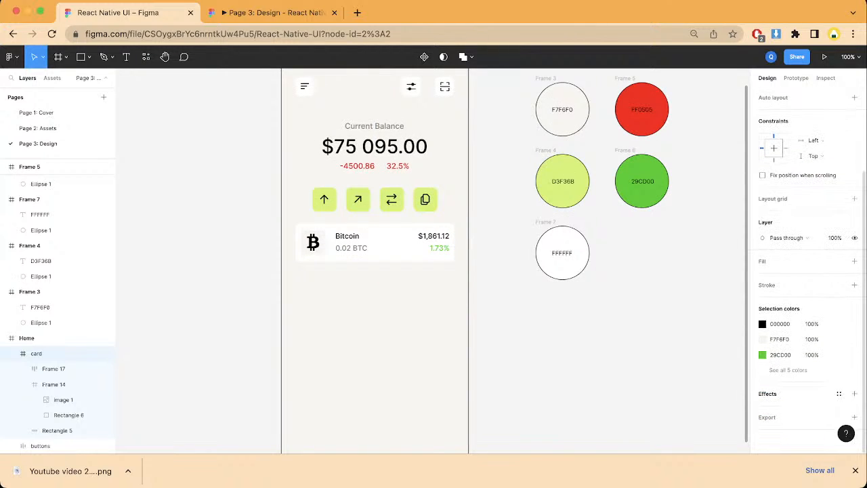
{"action": "left_click", "coordinate": [854, 394]}
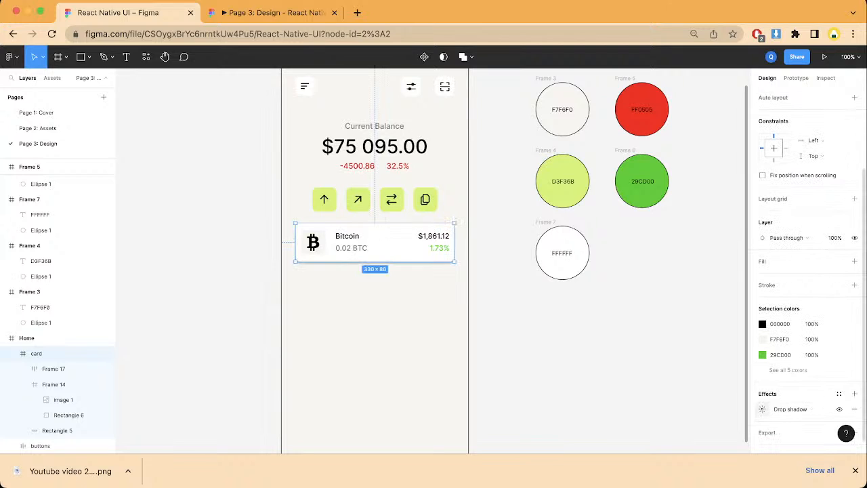
{"action": "key", "text": "Escape"}
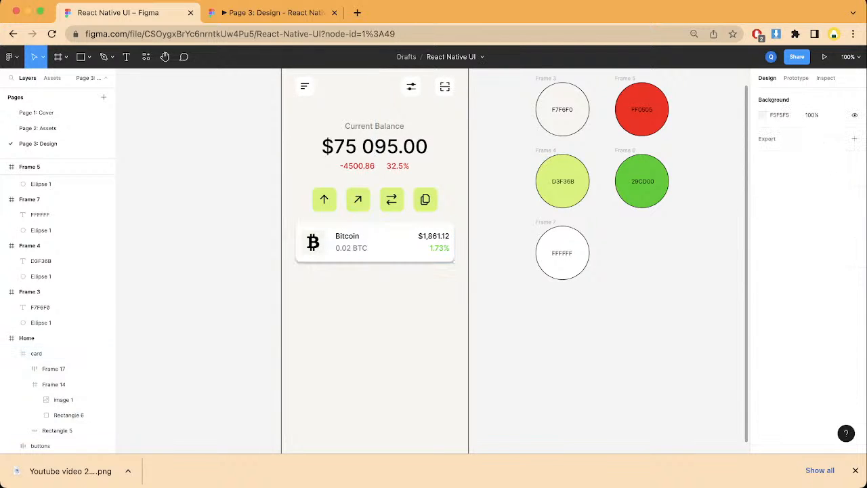
{"action": "scroll", "coordinate": [379, 271], "scroll_direction": "up", "scroll_amount": 1}
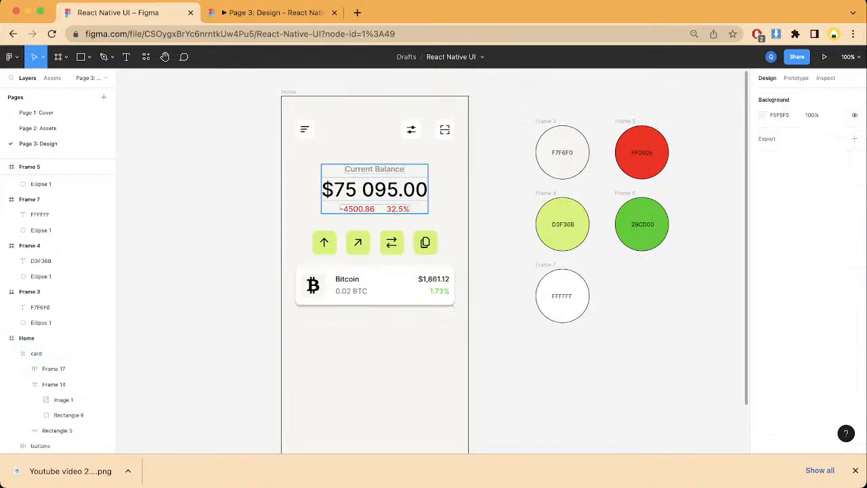
{"action": "left_click", "coordinate": [273, 13]}
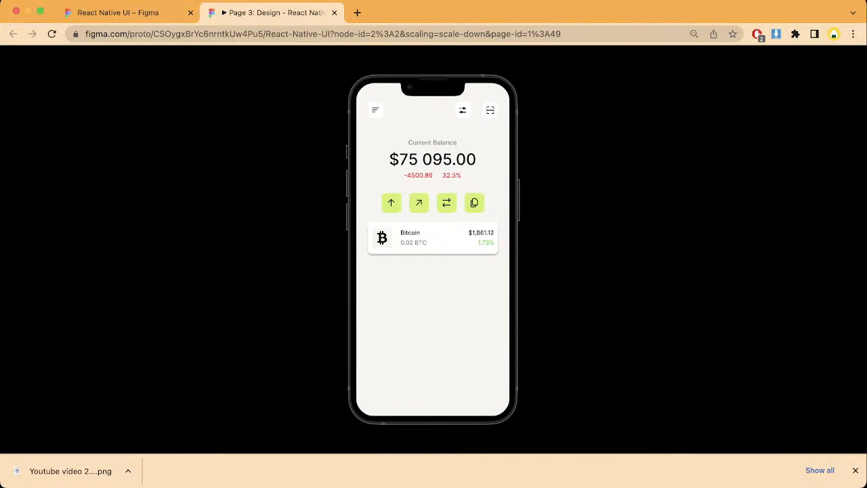
{"action": "left_click", "coordinate": [128, 13]}
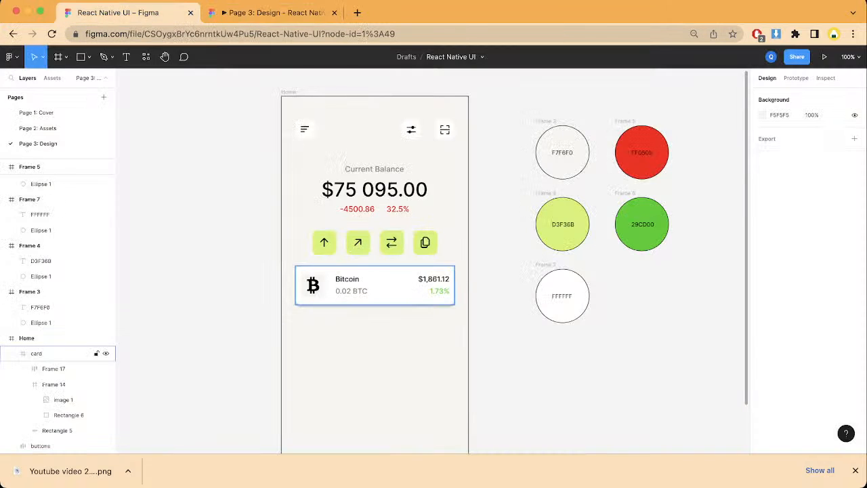
Step: Duplicate the card to Y 457 below the original, and repeat the duplication to make a column of four evenly spaced cards
{"action": "scroll", "coordinate": [379, 277], "scroll_direction": "down", "scroll_amount": 1}
{"action": "left_click", "coordinate": [61, 352]}
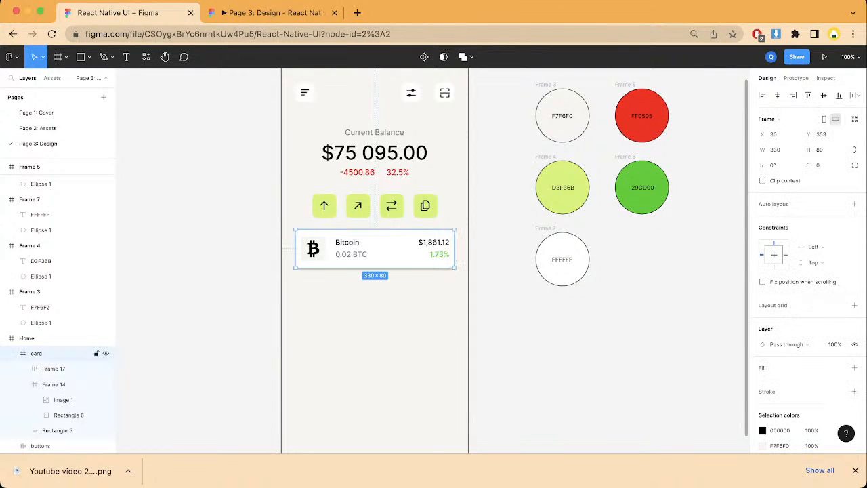
{"action": "key", "text": "super+d"}
{"action": "left_click_drag", "start_coordinate": [375, 248], "coordinate": [375, 299]}
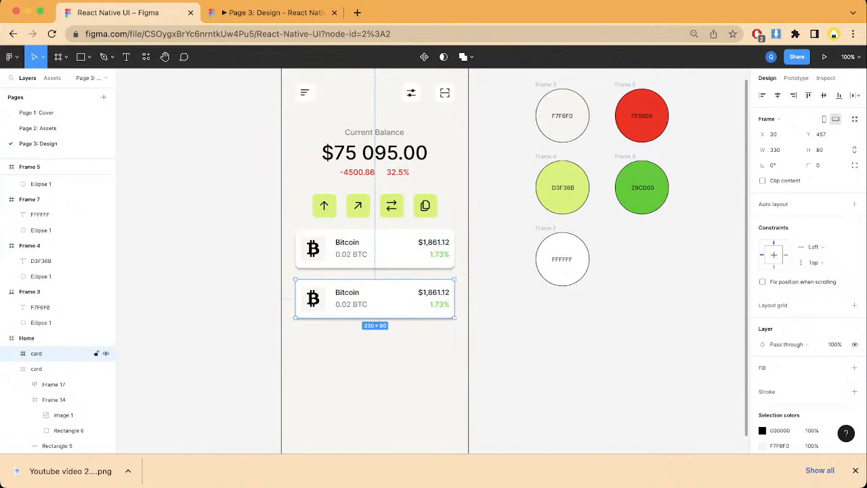
{"action": "key", "text": "super+d"}
{"action": "key", "text": "super+d"}
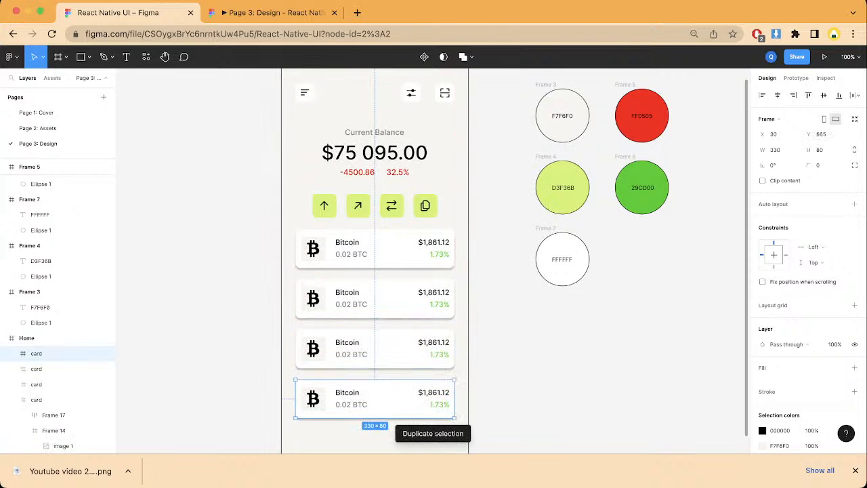
{"action": "scroll", "coordinate": [375, 271], "scroll_direction": "down", "scroll_amount": 3}
{"action": "key", "text": "Escape"}
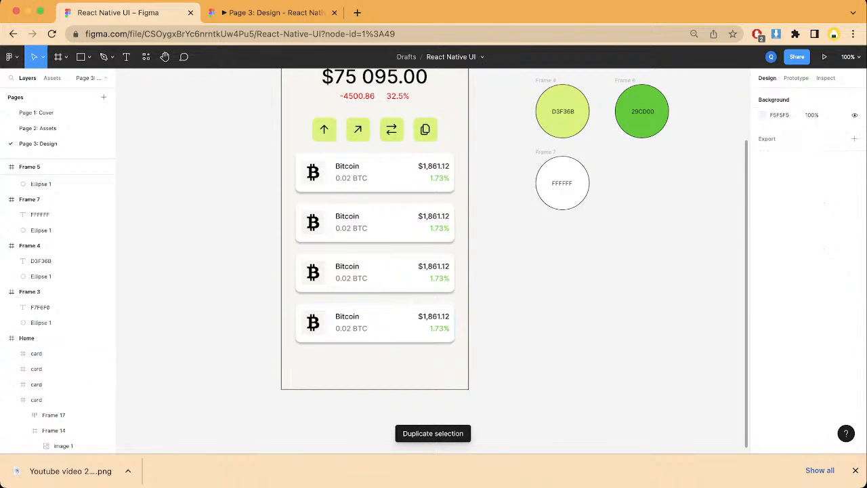
Step: Examine the four stacked cards on the Home frame and in the prototype preview
{"action": "scroll", "coordinate": [374, 271], "scroll_direction": "up", "scroll_amount": 2}
{"action": "scroll", "coordinate": [374, 271], "scroll_direction": "left", "scroll_amount": 2}
{"action": "scroll", "coordinate": [406, 271], "scroll_direction": "down", "scroll_amount": 2}
{"action": "scroll", "coordinate": [406, 271], "scroll_direction": "right", "scroll_amount": 1}
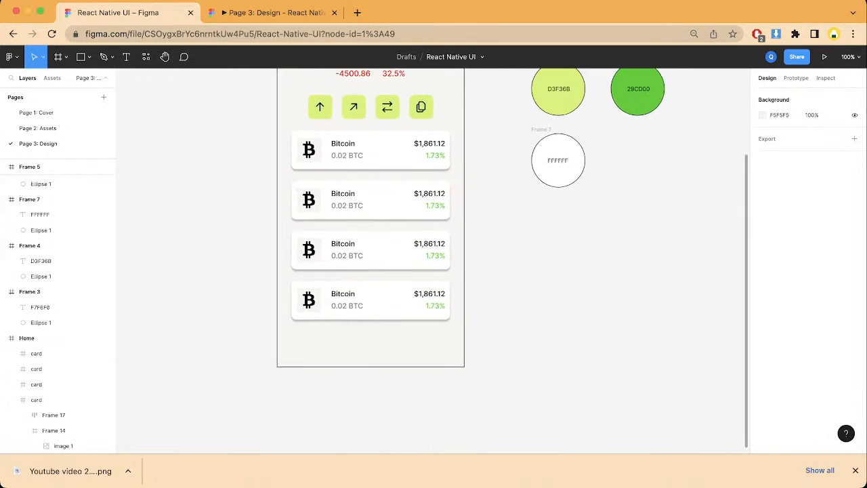
{"action": "scroll", "coordinate": [406, 271], "scroll_direction": "up", "scroll_amount": 4}
{"action": "scroll", "coordinate": [406, 271], "scroll_direction": "left", "scroll_amount": 1}
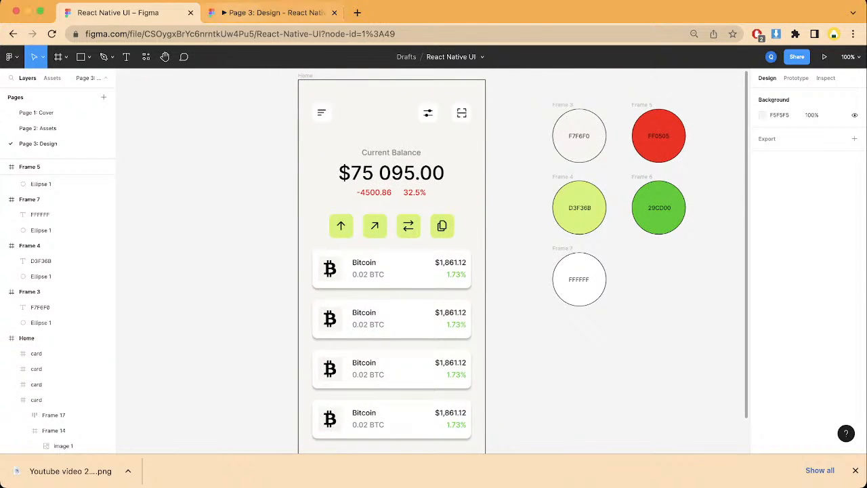
{"action": "left_click", "coordinate": [269, 12]}
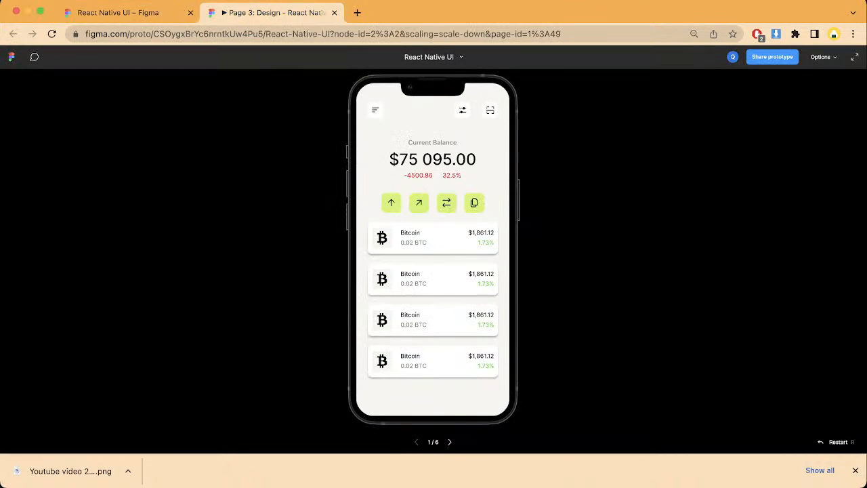
{"action": "left_click", "coordinate": [119, 12]}
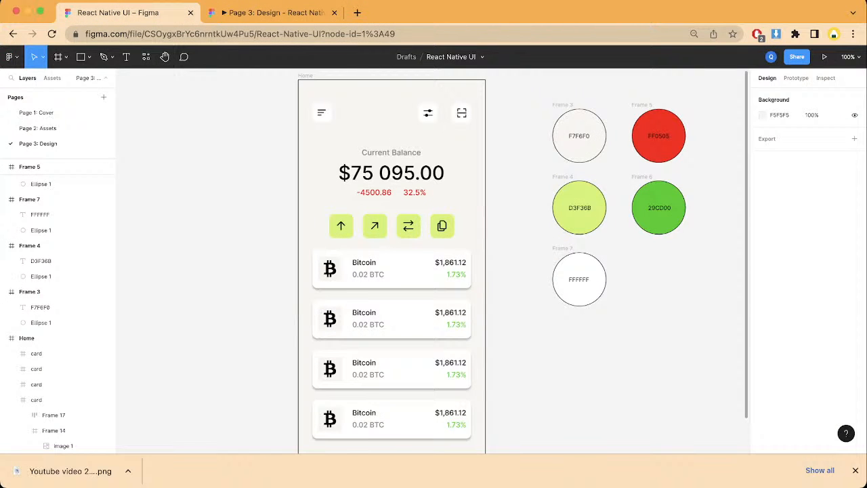
{"action": "left_click", "coordinate": [392, 318]}
{"action": "left_click", "coordinate": [268, 12]}
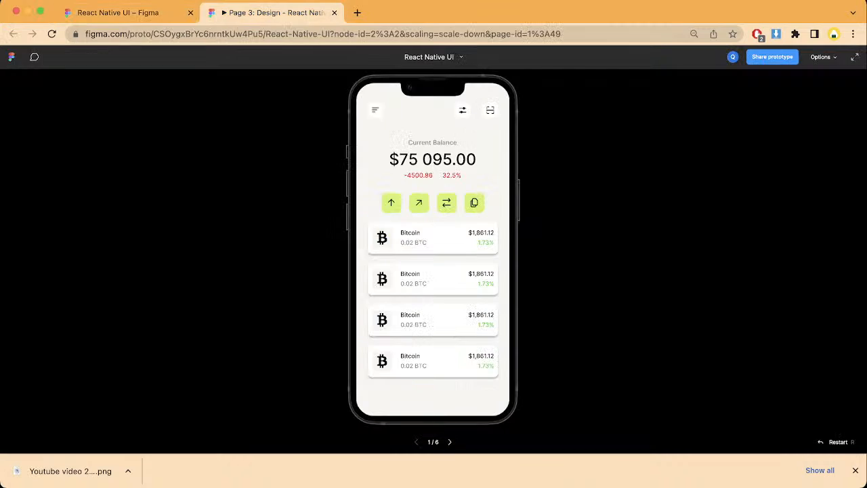
{"action": "left_click", "coordinate": [109, 13]}
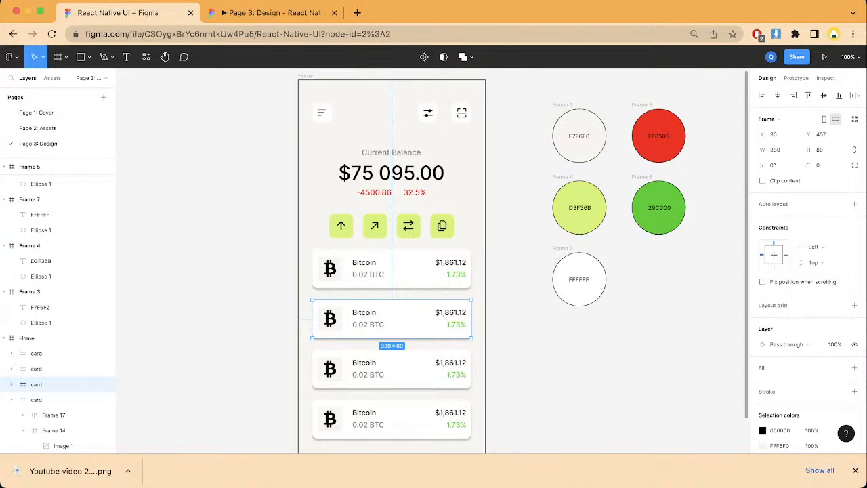
{"action": "scroll", "coordinate": [58, 271], "scroll_direction": "down", "scroll_amount": 2}
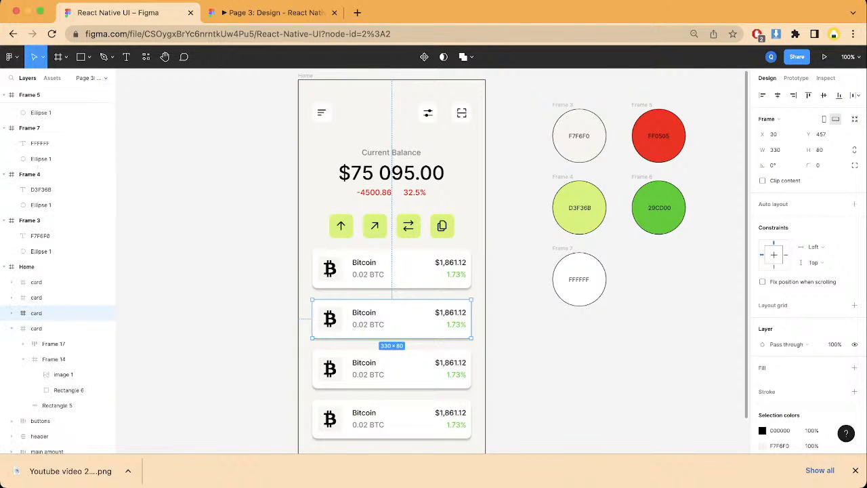
Step: Copy the four black crypto icon frames in the upper row of Page 2: Assets
{"action": "left_click", "coordinate": [92, 78]}
{"action": "left_click", "coordinate": [91, 78]}
{"action": "left_click", "coordinate": [92, 78]}
{"action": "left_click", "coordinate": [40, 128]}
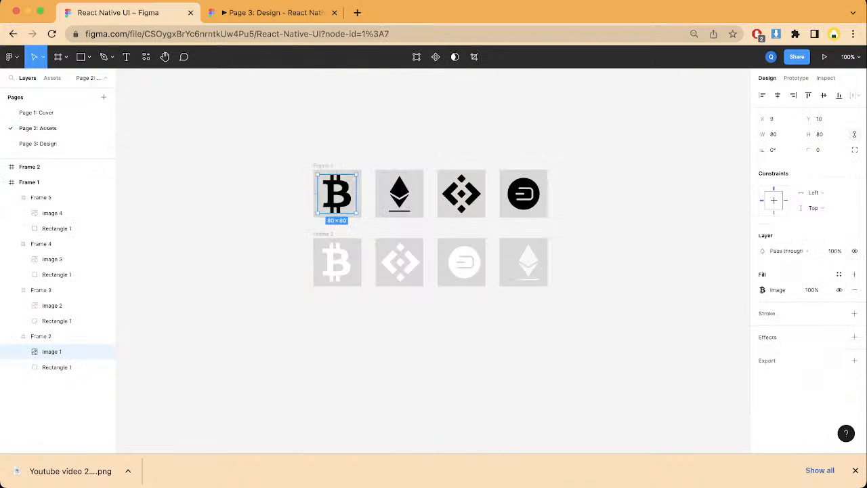
{"action": "left_click_drag", "start_coordinate": [274, 168], "coordinate": [595, 208]}
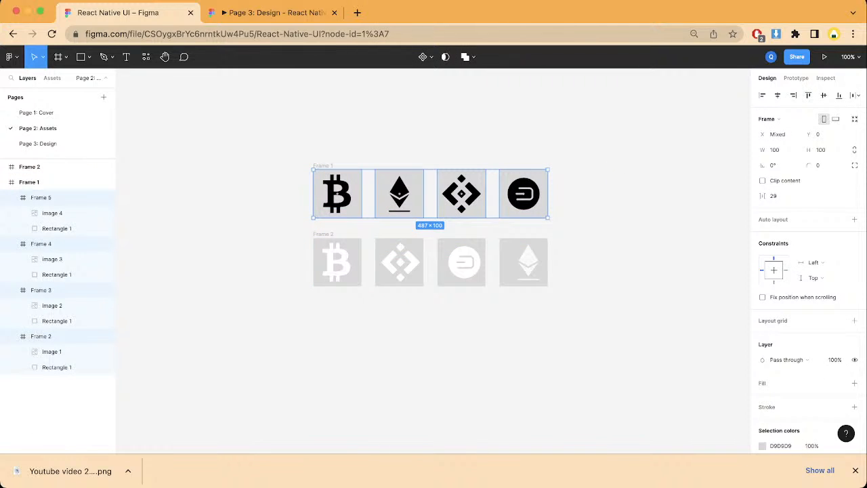
{"action": "key", "text": "ctrl+Tab"}
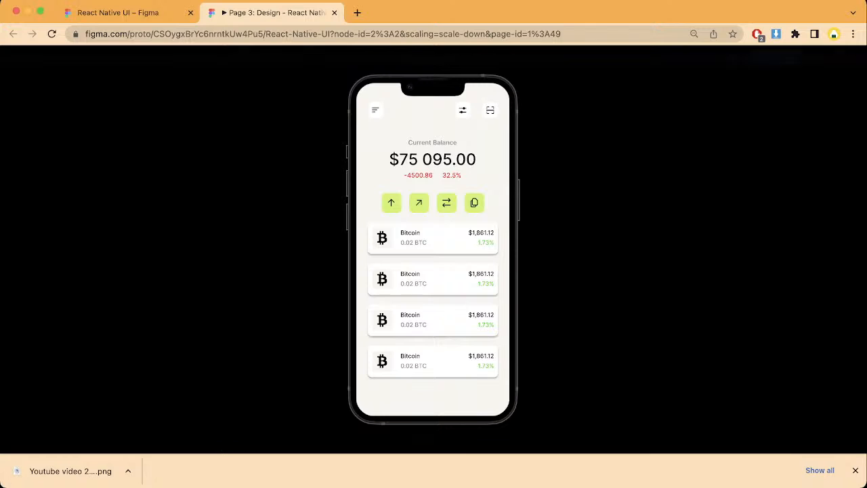
{"action": "key", "text": "ctrl+shift+Tab"}
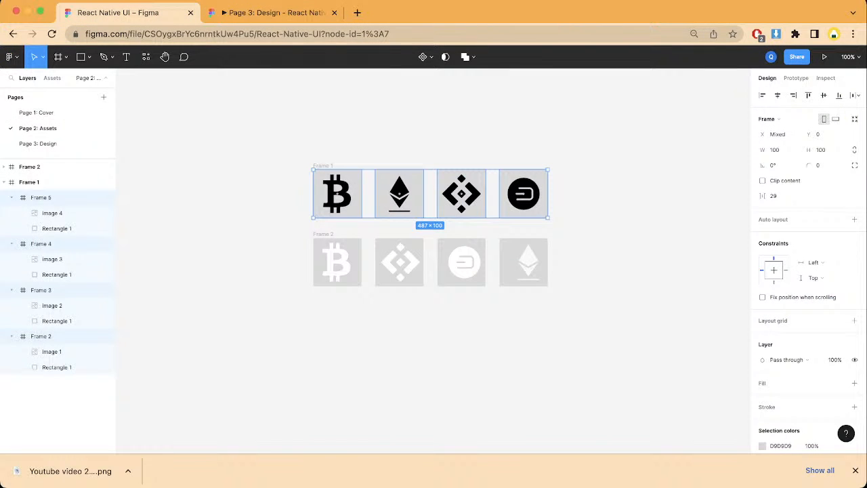
Step: Paste the four black icon frames on Page 3: Design and place them under the FFFFFF color swatch at Y 18
{"action": "left_click", "coordinate": [38, 143]}
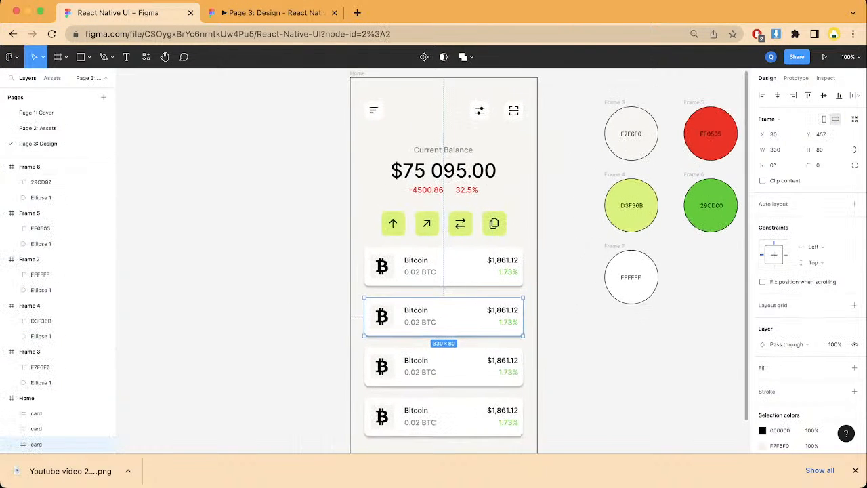
{"action": "scroll", "coordinate": [434, 261], "scroll_direction": "down", "scroll_amount": 2}
{"action": "scroll", "coordinate": [434, 261], "scroll_direction": "right", "scroll_amount": 3}
{"action": "key", "text": "Escape"}
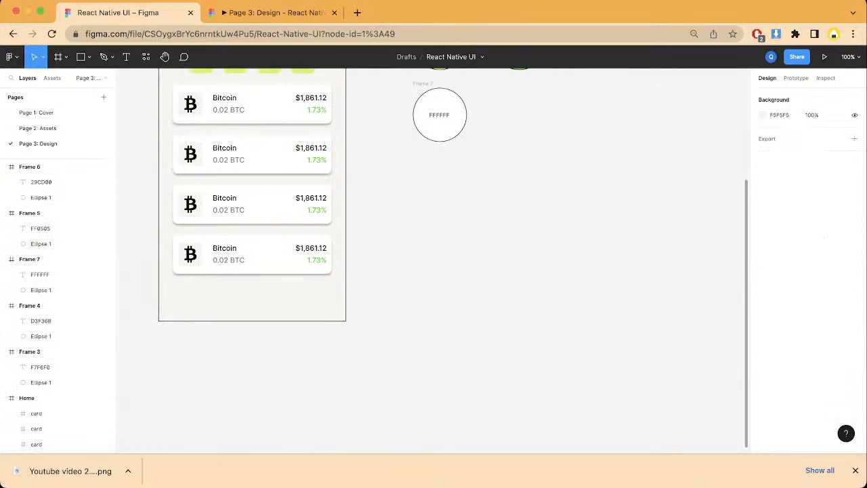
{"action": "key", "text": "super+v"}
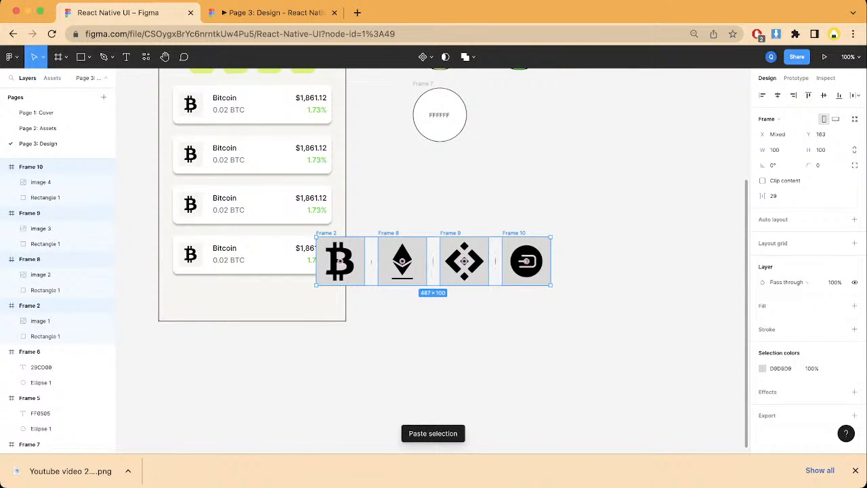
{"action": "left_click_drag", "start_coordinate": [339, 261], "coordinate": [435, 191]}
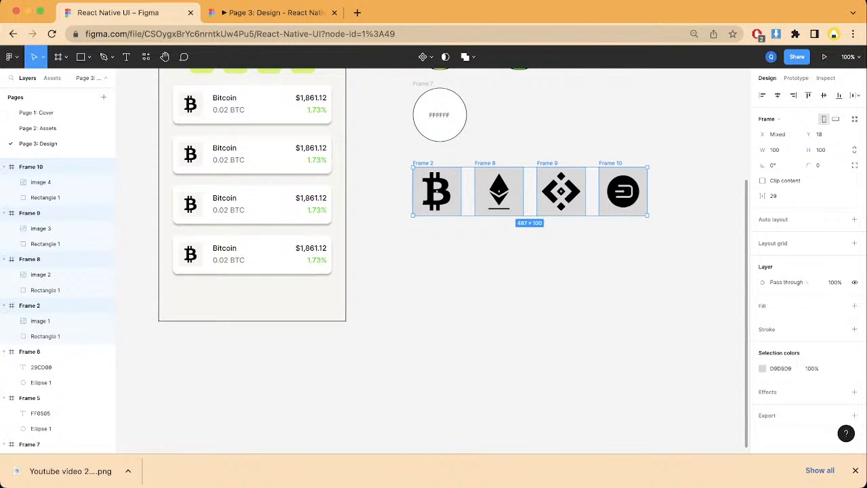
Step: Copy the frame holding the row of four white crypto icons on Page 2: Assets
{"action": "scroll", "coordinate": [57, 271], "scroll_direction": "down", "scroll_amount": 2}
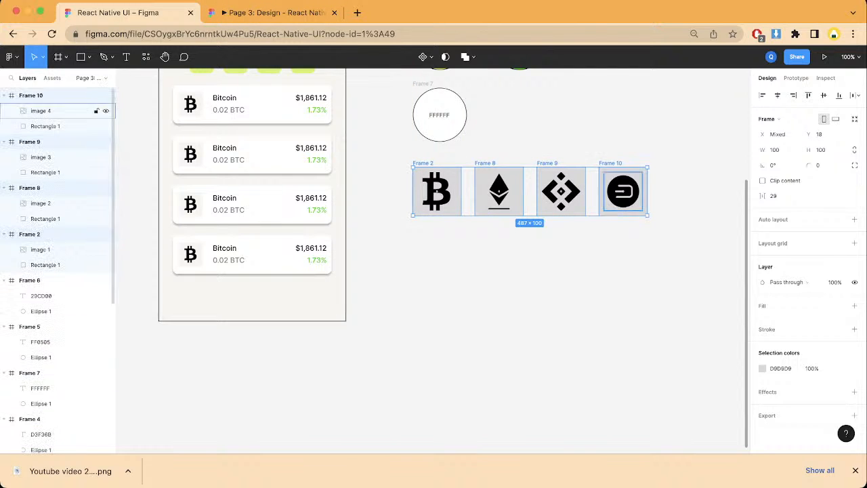
{"action": "scroll", "coordinate": [101, 108], "scroll_direction": "up", "scroll_amount": 2}
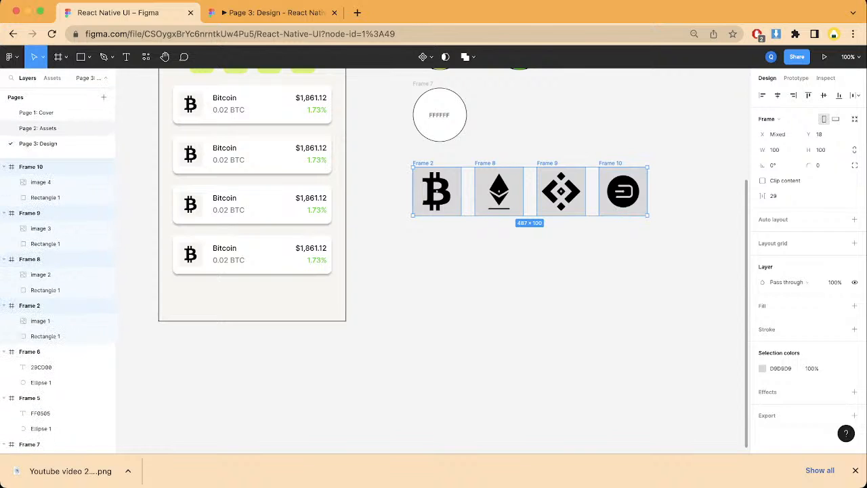
{"action": "left_click", "coordinate": [38, 128]}
{"action": "left_click", "coordinate": [203, 197]}
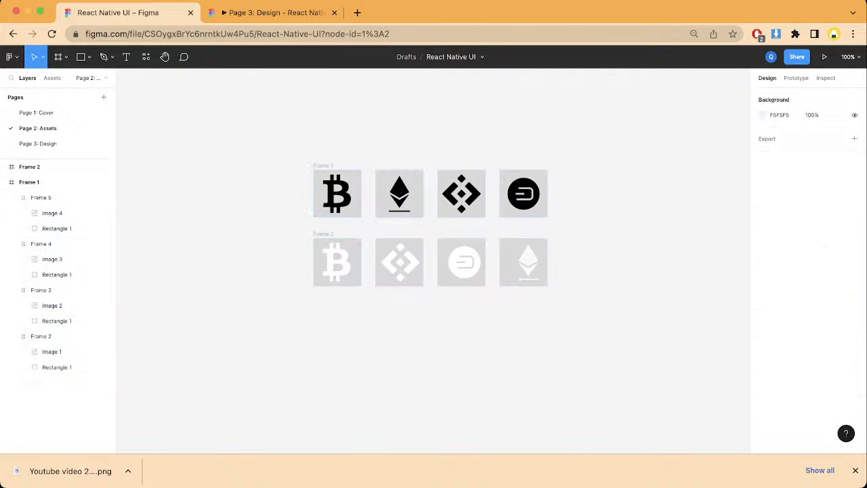
{"action": "left_click", "coordinate": [41, 167]}
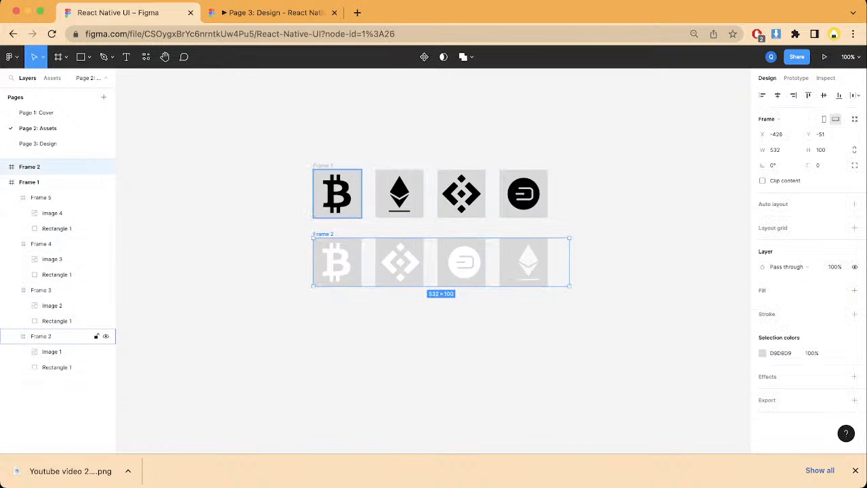
{"action": "left_click", "coordinate": [37, 112]}
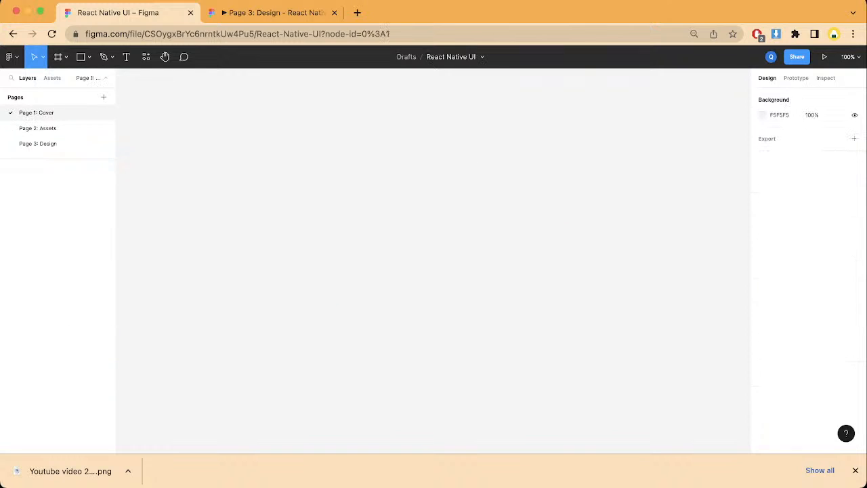
Step: Paste the white icon frame on Page 3: Design and place it beneath the black icons at X 45, Y 155
{"action": "left_click", "coordinate": [38, 143]}
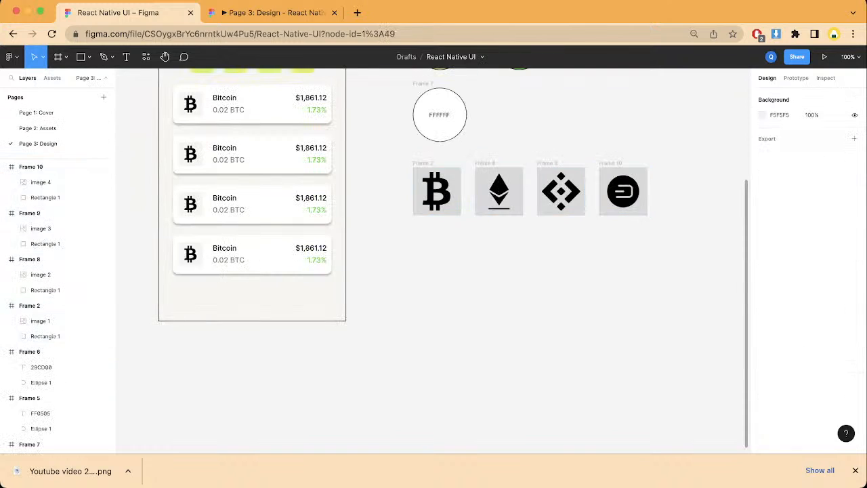
{"action": "key", "text": "ctrl+v"}
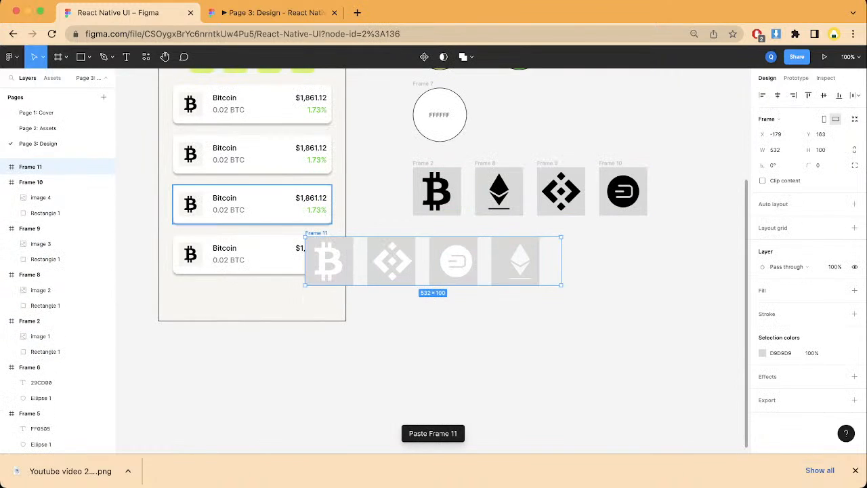
{"action": "left_click_drag", "start_coordinate": [433, 261], "coordinate": [540, 257]}
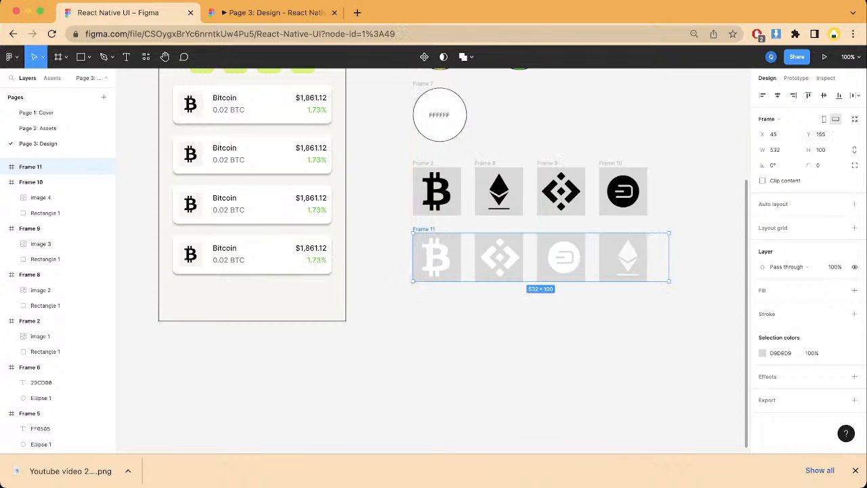
{"action": "left_click", "coordinate": [542, 338]}
{"action": "scroll", "coordinate": [434, 261], "scroll_direction": "up", "scroll_amount": 3}
{"action": "scroll", "coordinate": [433, 261], "scroll_direction": "left", "scroll_amount": 1}
{"action": "scroll", "coordinate": [434, 261], "scroll_direction": "down", "scroll_amount": 2}
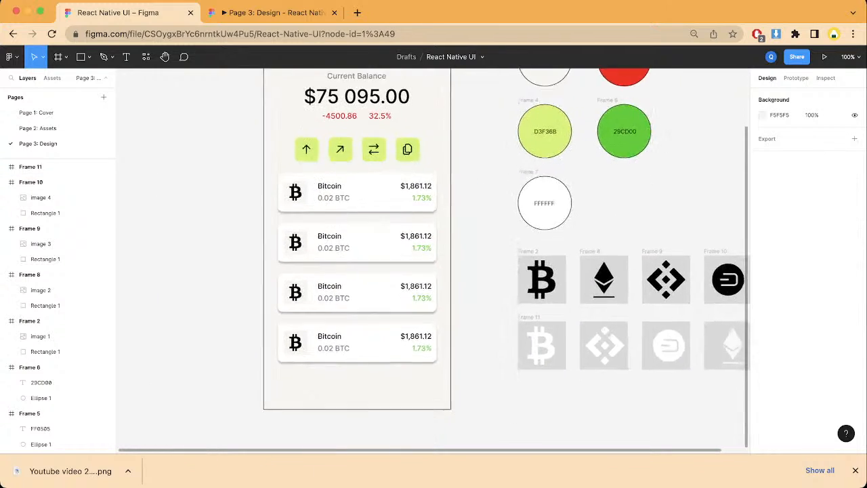
{"action": "scroll", "coordinate": [433, 260], "scroll_direction": "right", "scroll_amount": 1}
{"action": "scroll", "coordinate": [434, 261], "scroll_direction": "up", "scroll_amount": 1}
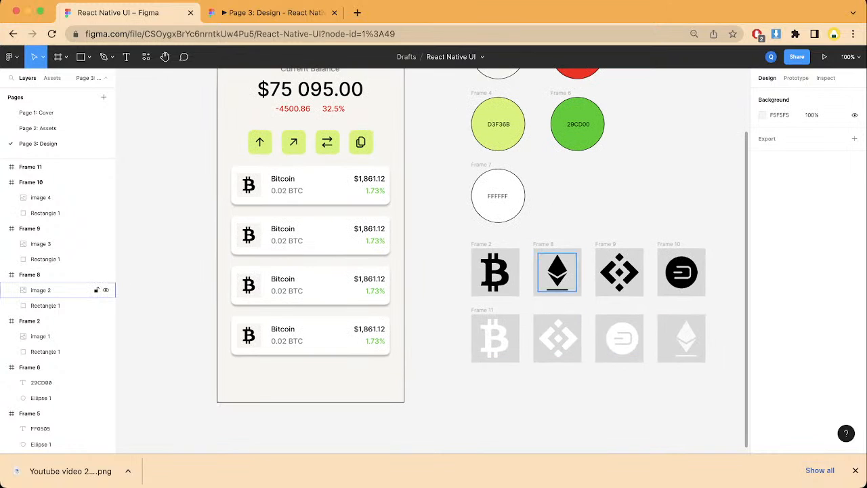
Step: Replace the Bitcoin icon in the second coin card with a copy of the black Ethereum icon from Frame 8
{"action": "left_click", "coordinate": [557, 271]}
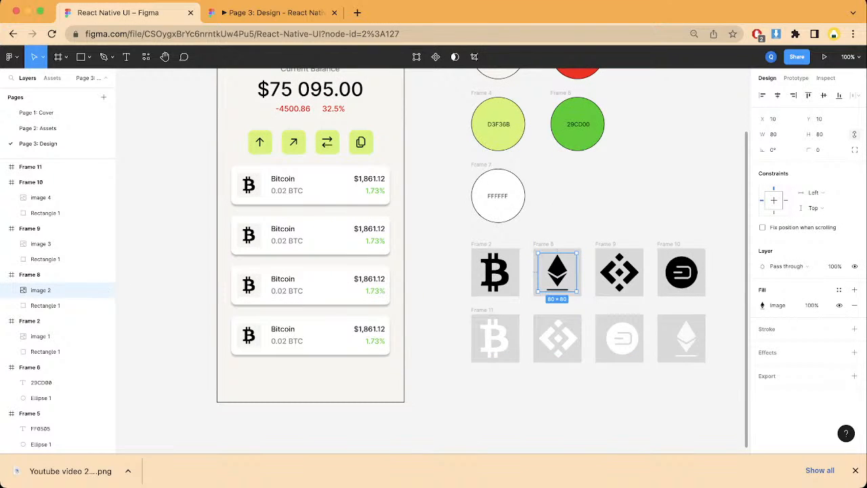
{"action": "left_click", "coordinate": [248, 235]}
{"action": "double_click", "coordinate": [248, 235]}
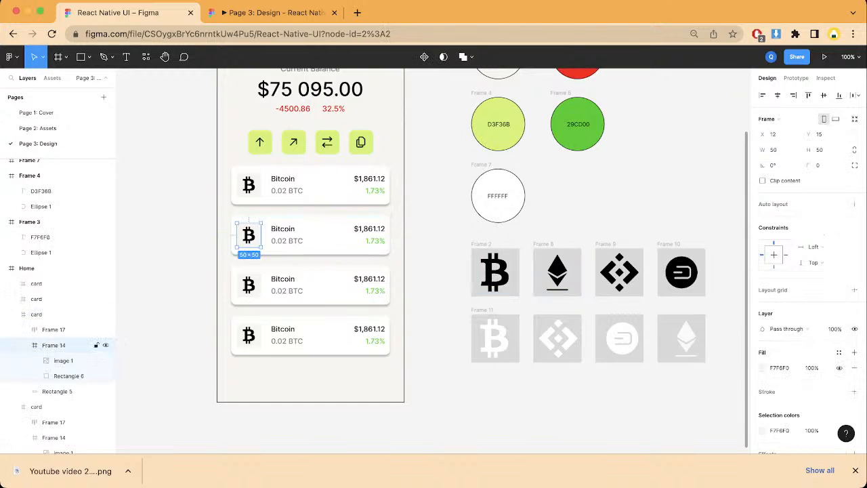
{"action": "double_click", "coordinate": [248, 235]}
{"action": "key", "text": "super+v"}
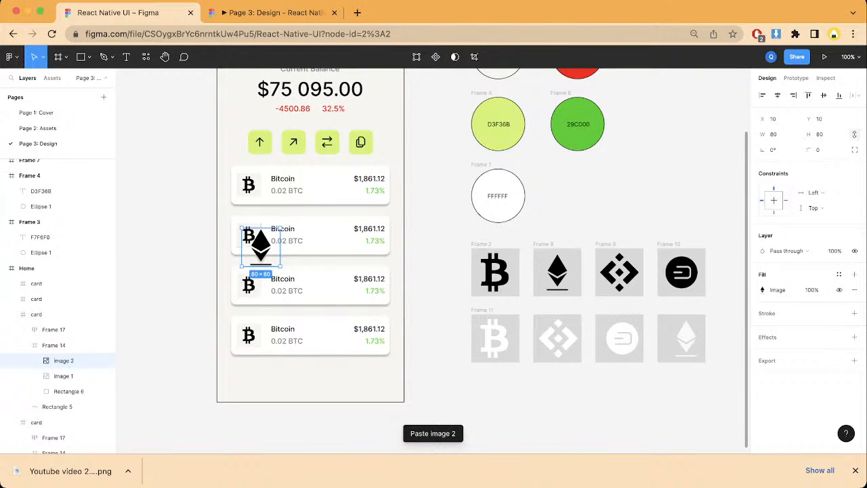
{"action": "key", "text": "super+z"}
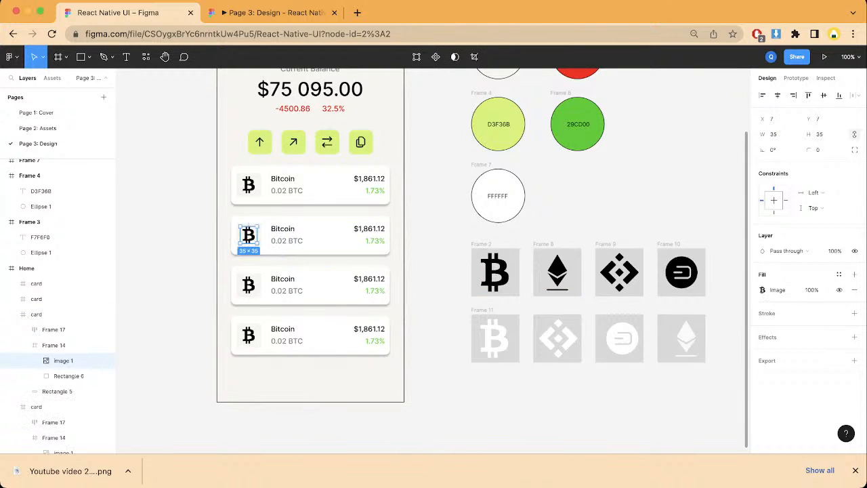
{"action": "key", "text": "Delete"}
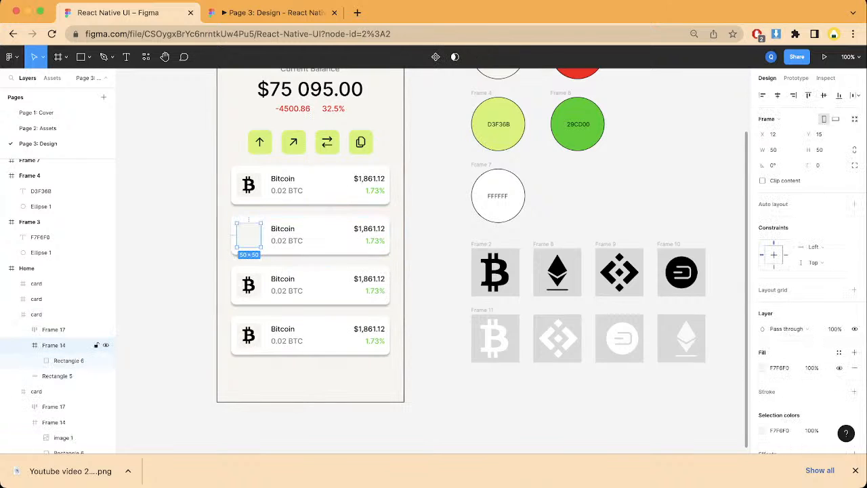
{"action": "key", "text": "super+v"}
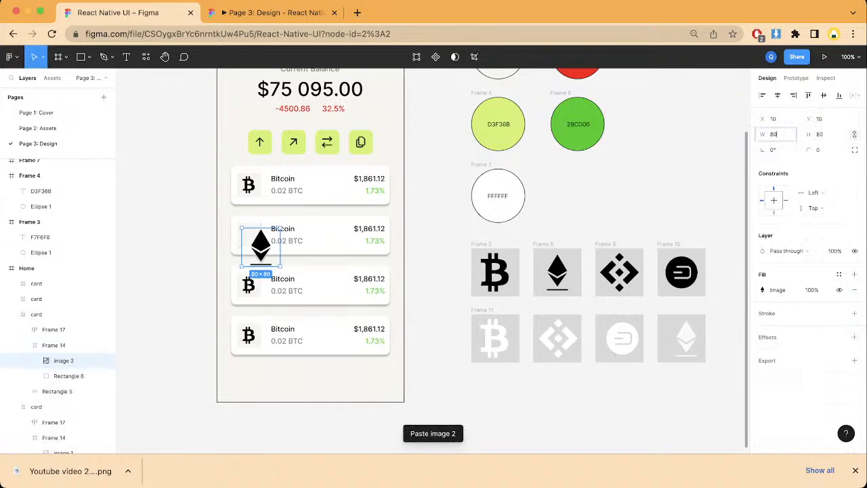
Step: Set the second card's Ethereum icon to 25 wide, keeping its proportions
{"action": "left_click", "coordinate": [774, 134]}
{"action": "type", "text": "25"}
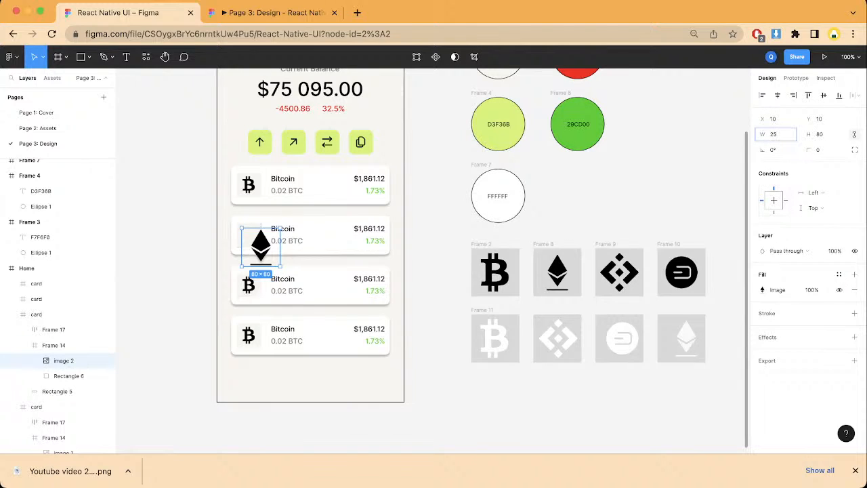
{"action": "key", "text": "Return"}
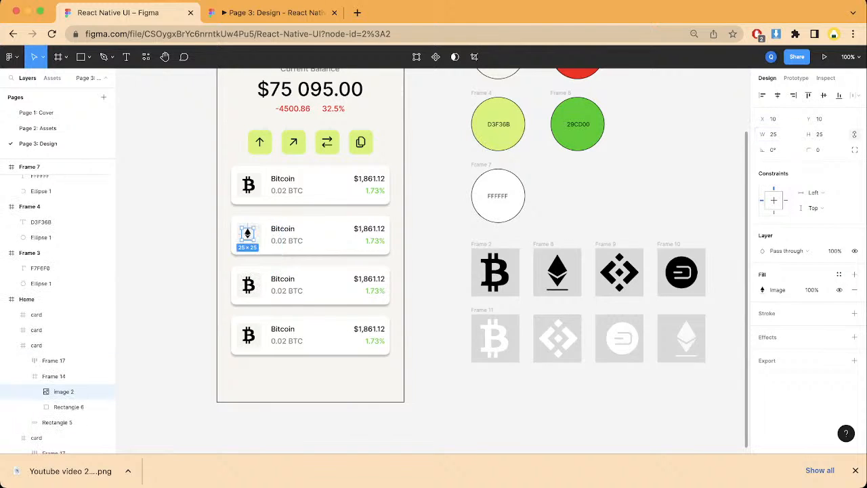
Step: Resize the second card's Ethereum icon to 35 × 35 to match the first card's icon and center it both ways in its square
{"action": "double_click", "coordinate": [249, 184]}
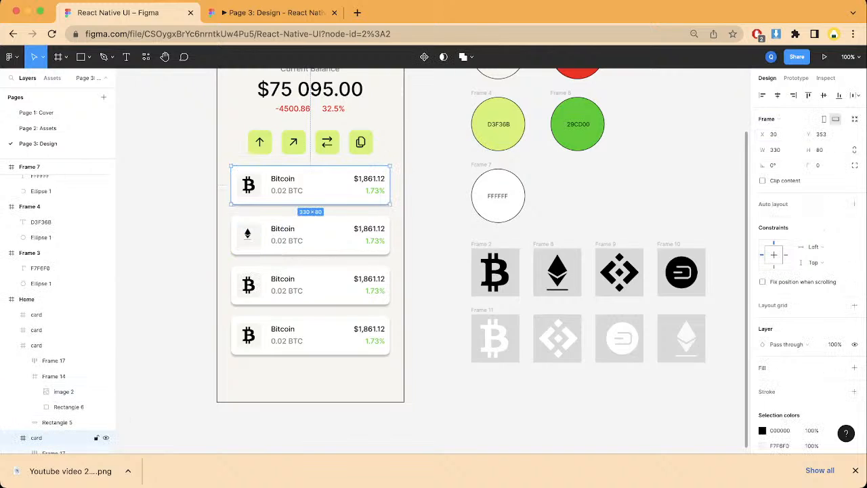
{"action": "double_click", "coordinate": [249, 184]}
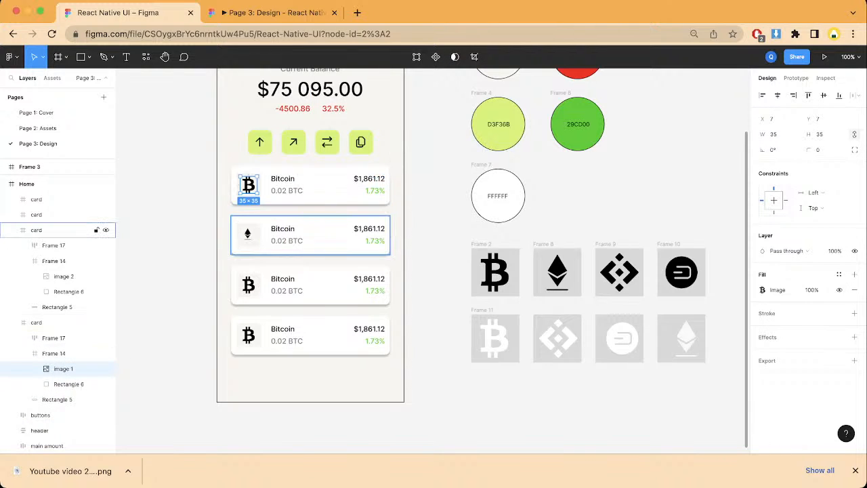
{"action": "double_click", "coordinate": [248, 234]}
{"action": "double_click", "coordinate": [248, 233]}
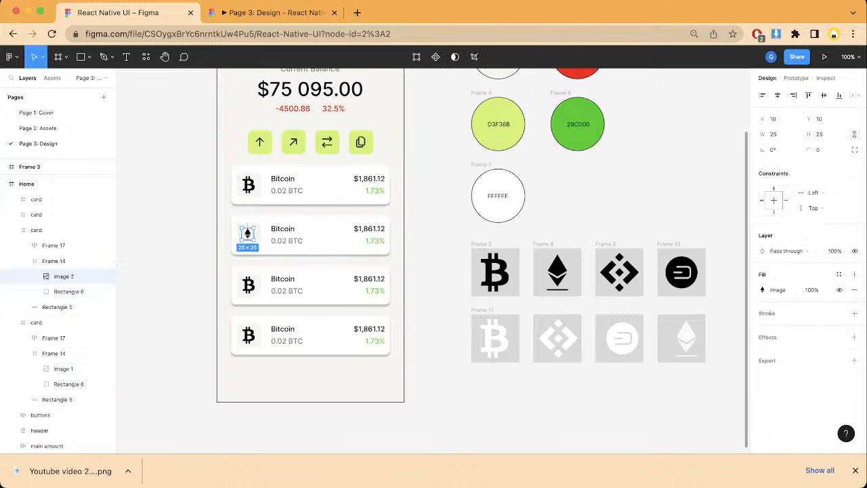
{"action": "left_click", "coordinate": [773, 134]}
{"action": "type", "text": "35"}
{"action": "key", "text": "Tab"}
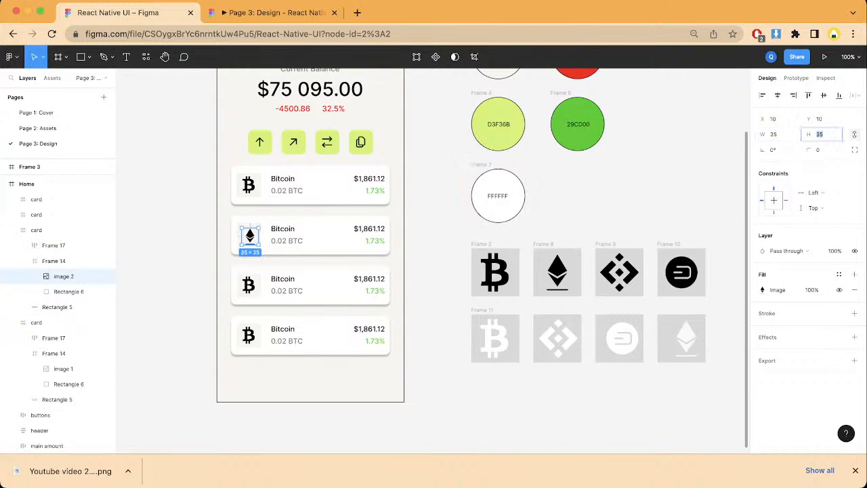
{"action": "left_click", "coordinate": [777, 94]}
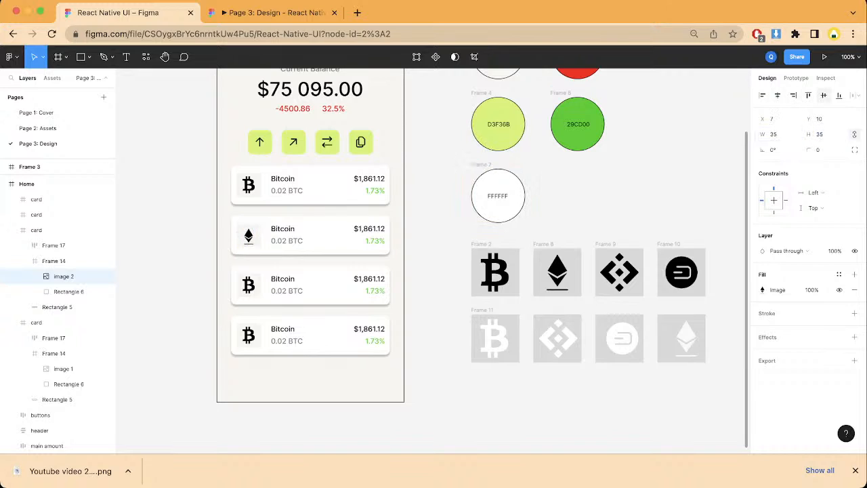
{"action": "left_click", "coordinate": [823, 95]}
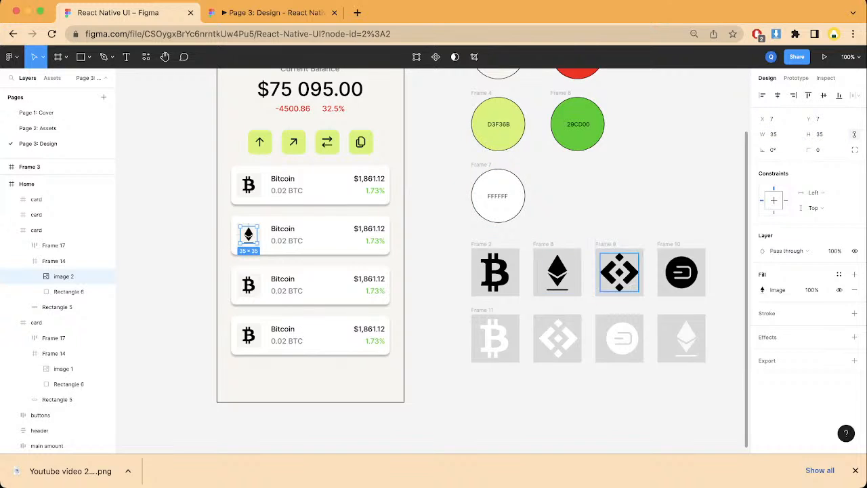
Step: Replace the Bitcoin icon in the third coin card with a copy of the black Binance icon from Frame 9
{"action": "left_click", "coordinate": [619, 272]}
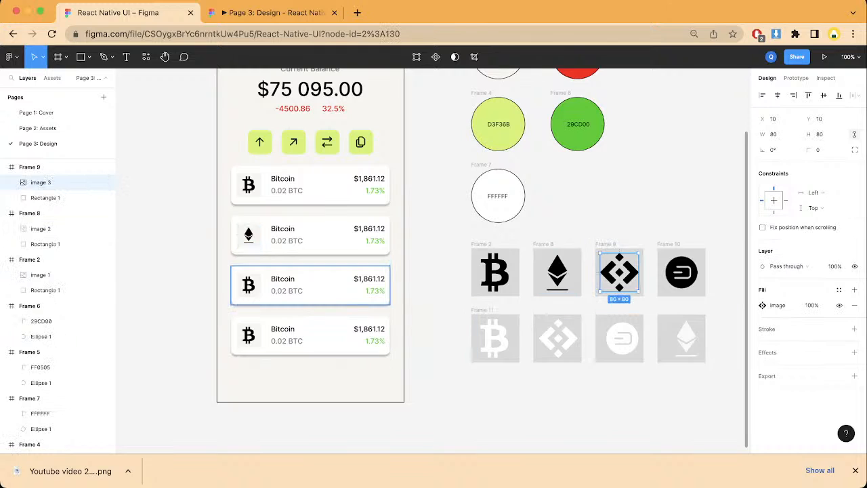
{"action": "double_click", "coordinate": [248, 284]}
{"action": "double_click", "coordinate": [248, 285]}
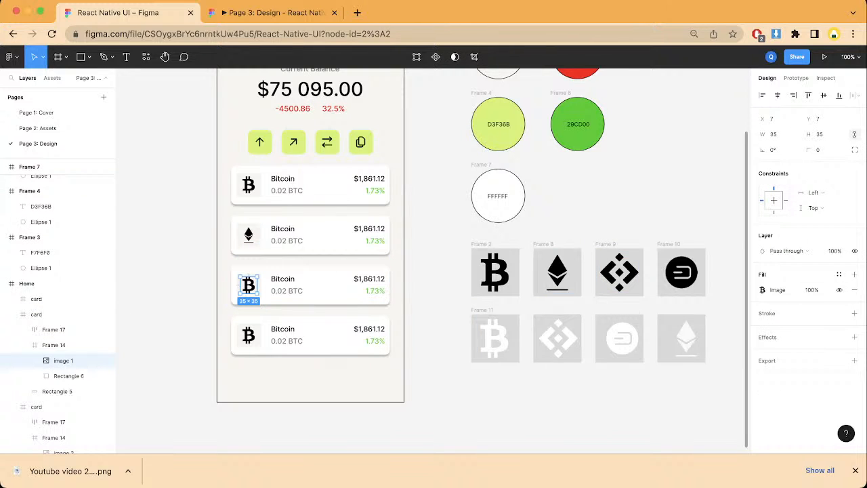
{"action": "key", "text": "BackSpace"}
{"action": "key", "text": "super+v"}
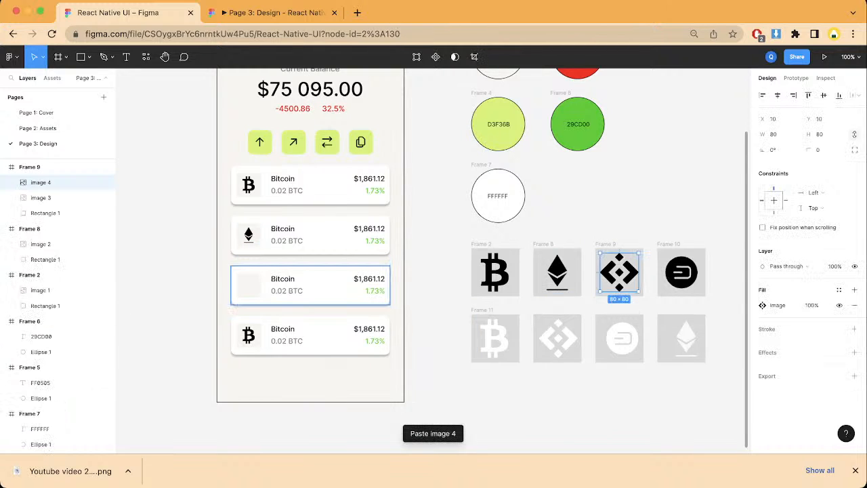
{"action": "left_click", "coordinate": [248, 284]}
{"action": "double_click", "coordinate": [248, 284]}
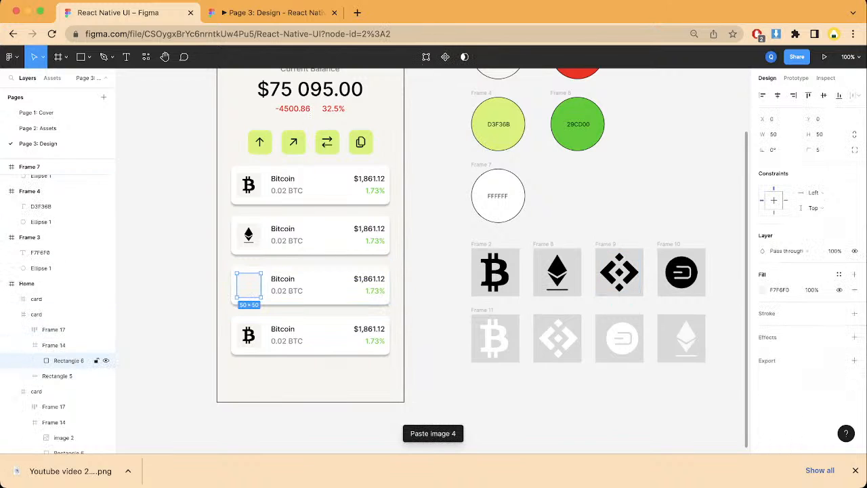
{"action": "key", "text": "super+v"}
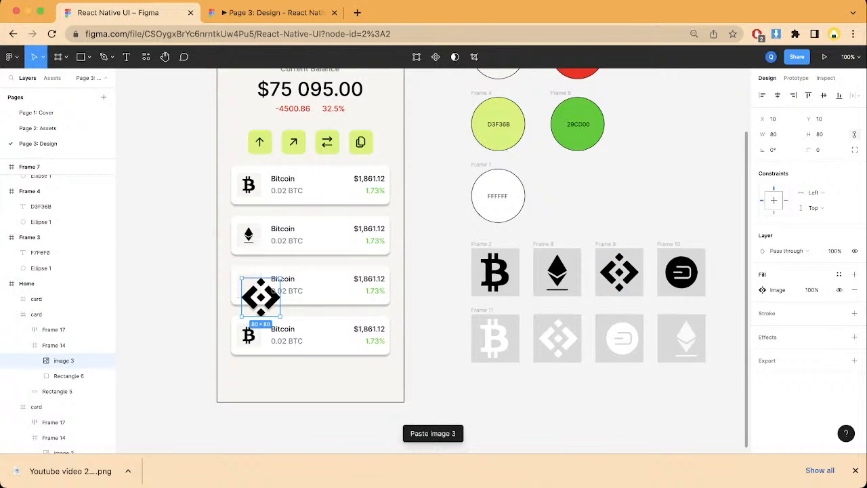
Step: Set the third card's Binance icon to 35 × 35 and center it horizontally and vertically in its square
{"action": "left_click", "coordinate": [773, 134]}
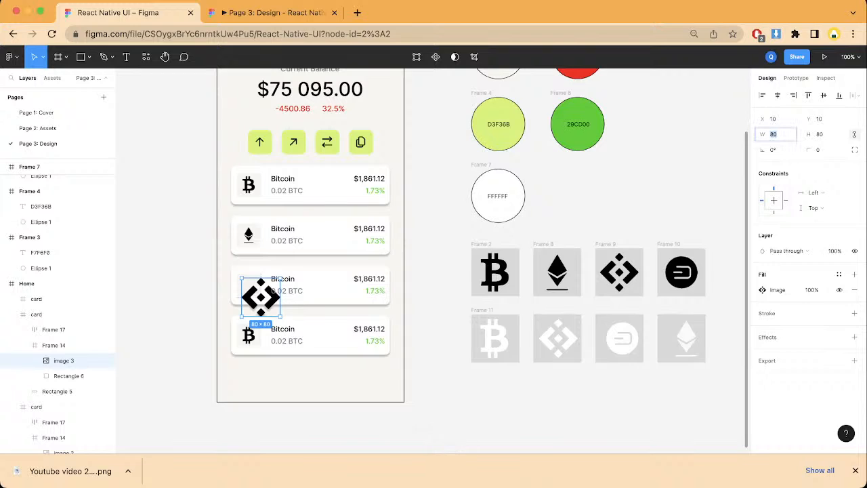
{"action": "type", "text": "35"}
{"action": "key", "text": "Return"}
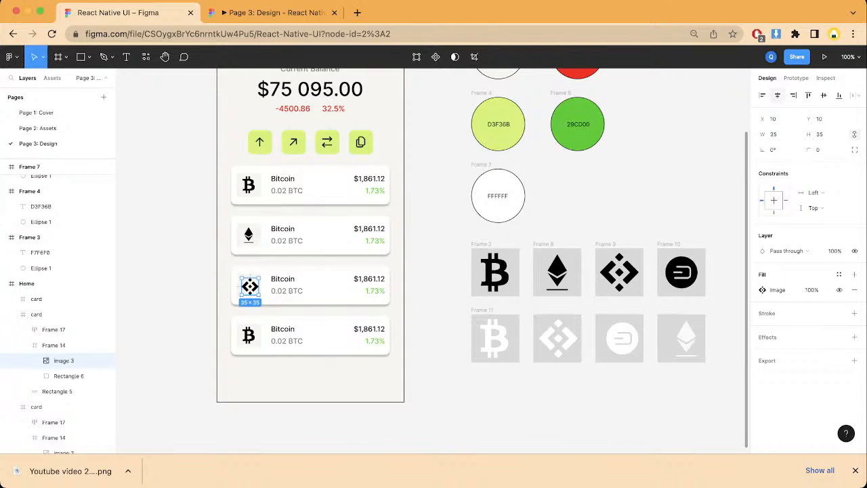
{"action": "left_click", "coordinate": [777, 94]}
{"action": "left_click", "coordinate": [824, 95]}
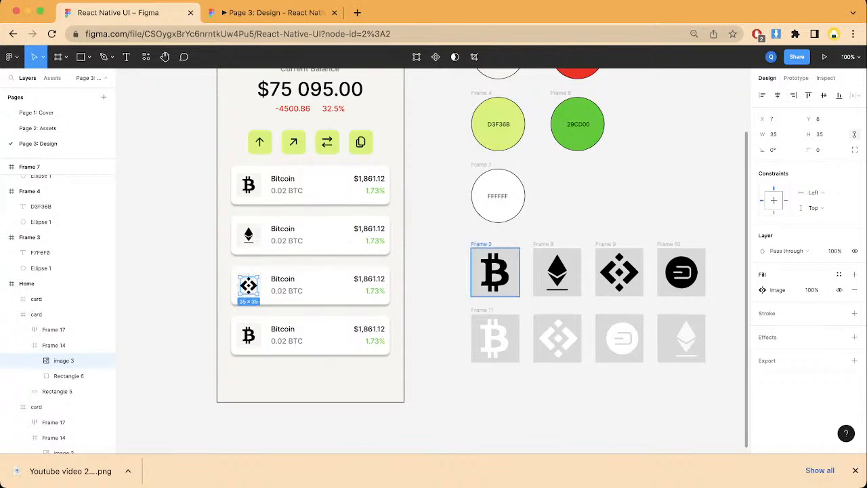
Step: Inspect the image fill settings of the black Dash icon in Frame 10
{"action": "left_click", "coordinate": [681, 272]}
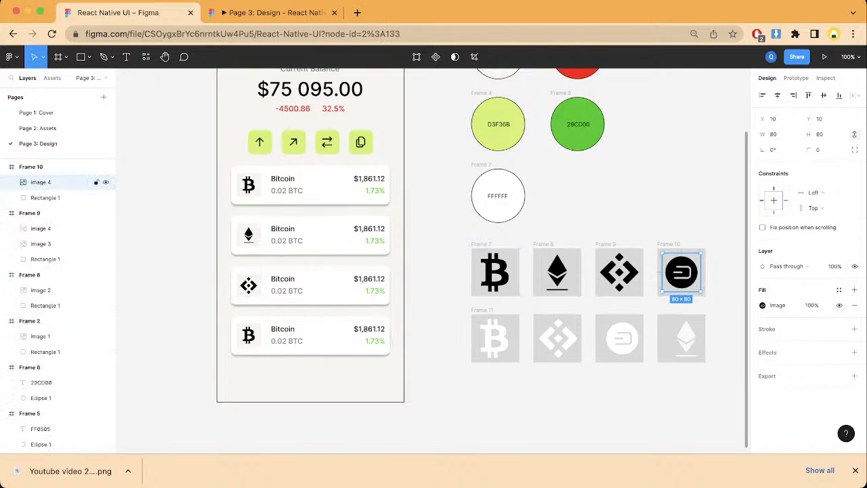
{"action": "left_click", "coordinate": [762, 304]}
{"action": "left_click", "coordinate": [740, 223]}
{"action": "left_click", "coordinate": [762, 305]}
{"action": "mouse_move", "coordinate": [693, 291]}
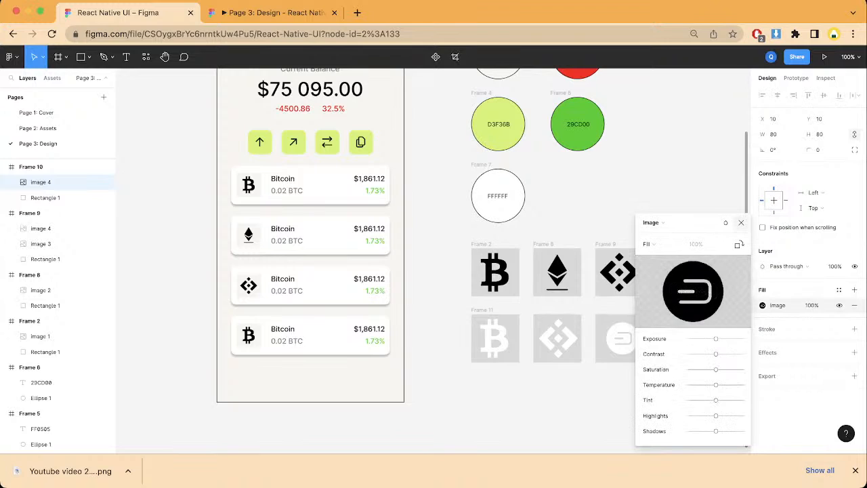
{"action": "left_click", "coordinate": [741, 222]}
{"action": "left_click", "coordinate": [704, 220]}
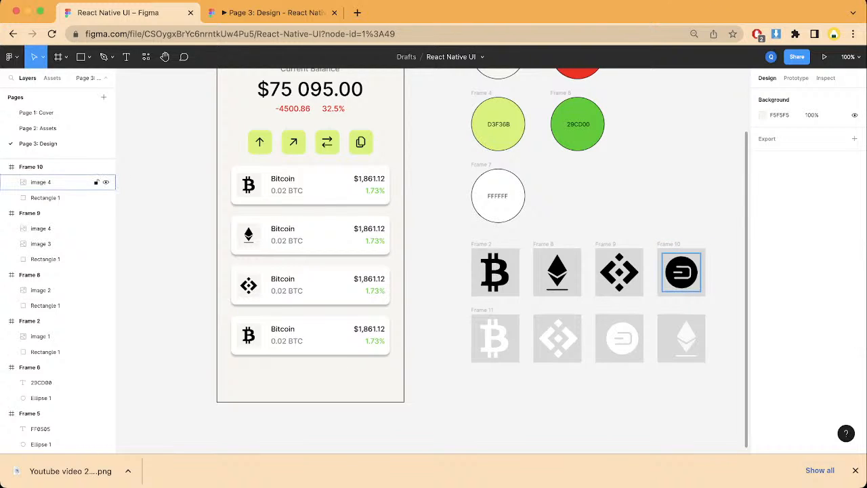
Step: Replace the Bitcoin icon in the fourth coin card with a copy of the black Dash icon from Frame 10
{"action": "left_click", "coordinate": [682, 272]}
{"action": "left_click", "coordinate": [763, 305]}
{"action": "left_click", "coordinate": [741, 223]}
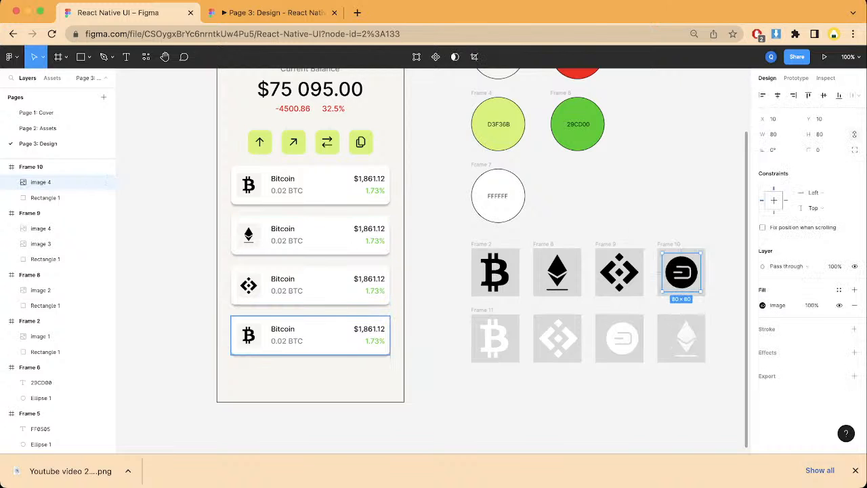
{"action": "double_click", "coordinate": [249, 335]}
{"action": "double_click", "coordinate": [249, 335]}
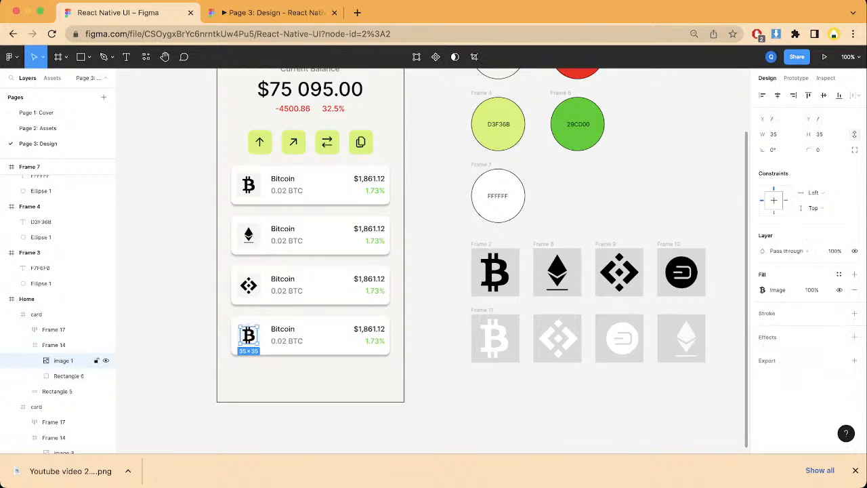
{"action": "key", "text": "Delete"}
{"action": "double_click", "coordinate": [248, 336]}
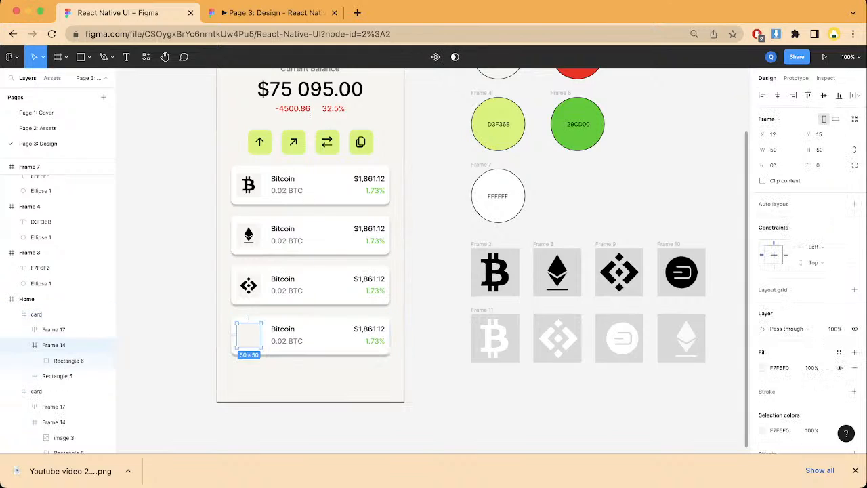
{"action": "key", "text": "super+v"}
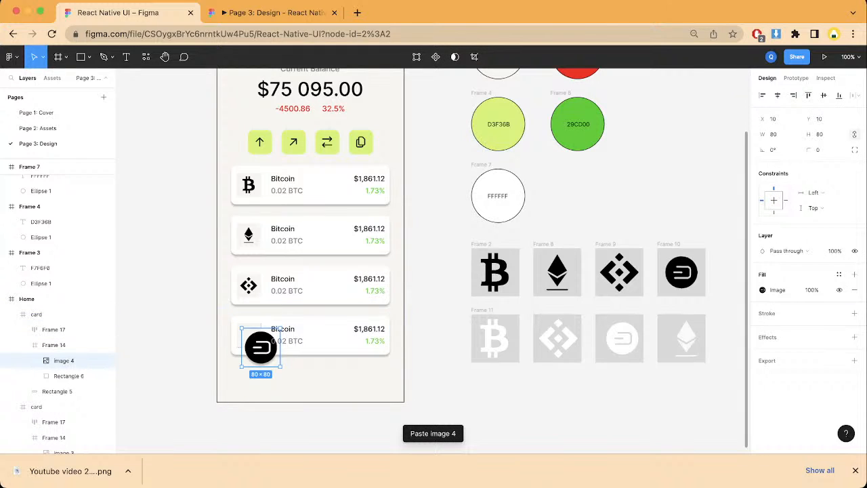
Step: Set the fourth card's Dash icon to 35 × 35 and center it both ways in its square
{"action": "left_click", "coordinate": [773, 134]}
{"action": "type", "text": "35"}
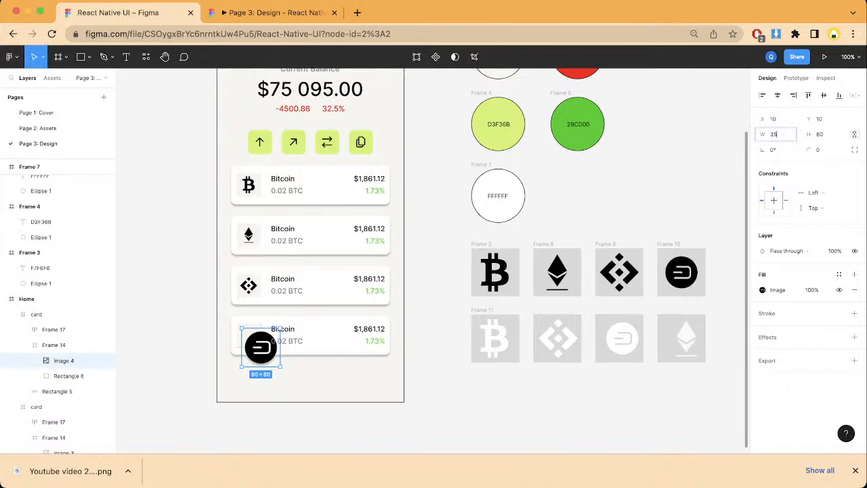
{"action": "key", "text": "Tab"}
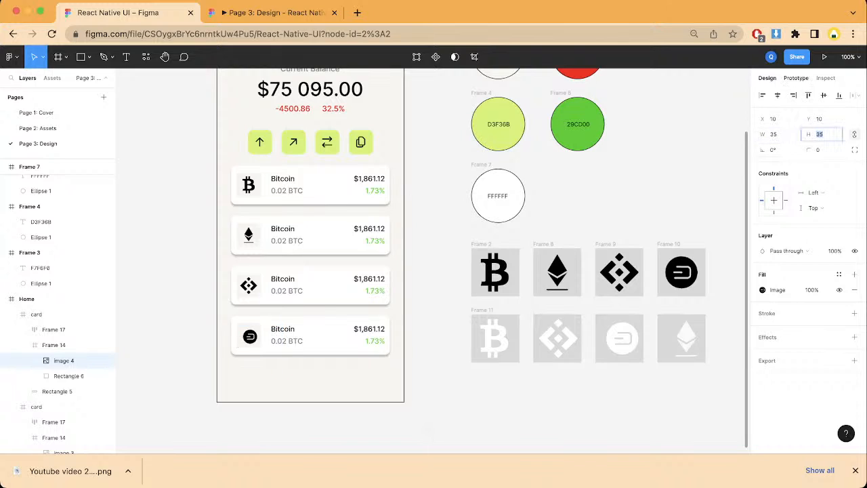
{"action": "left_click", "coordinate": [777, 96]}
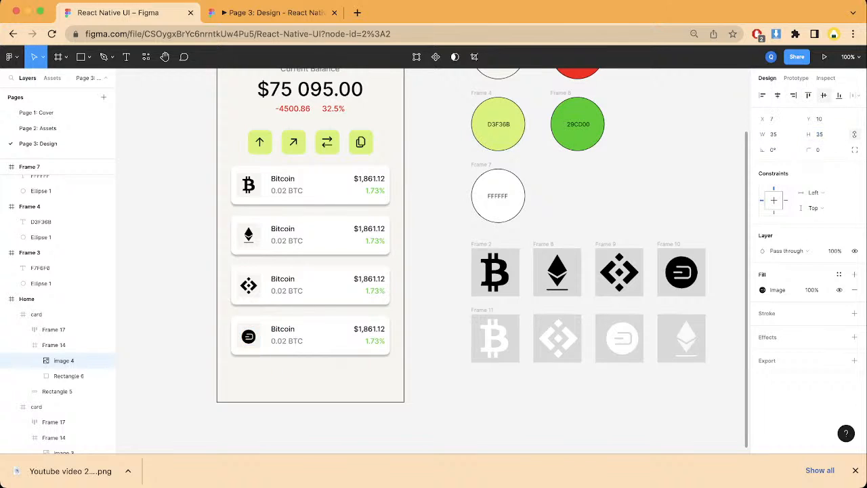
{"action": "left_click", "coordinate": [823, 95]}
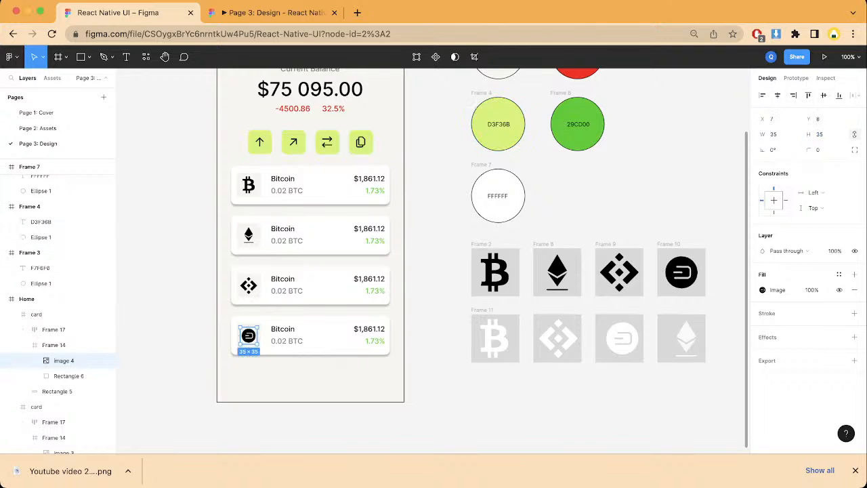
{"action": "left_click", "coordinate": [165, 243]}
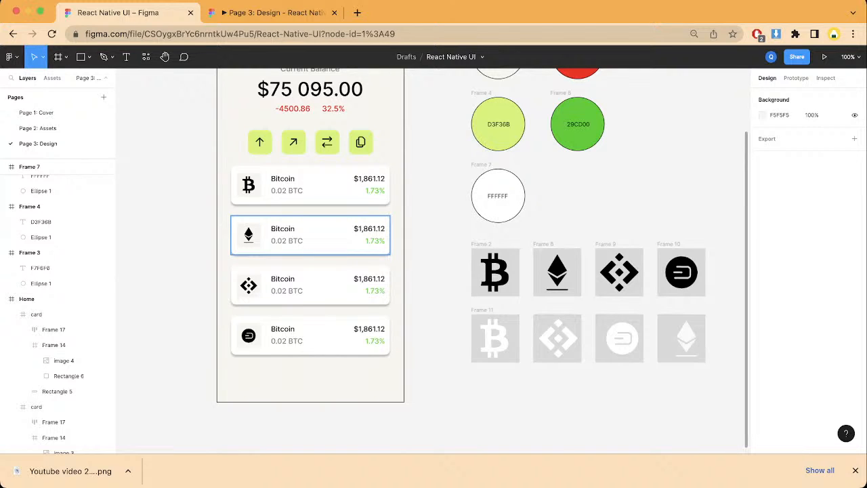
Step: Change the coin name on the second card to "Etherium"
{"action": "double_click", "coordinate": [283, 229]}
{"action": "double_click", "coordinate": [283, 230]}
{"action": "double_click", "coordinate": [283, 229]}
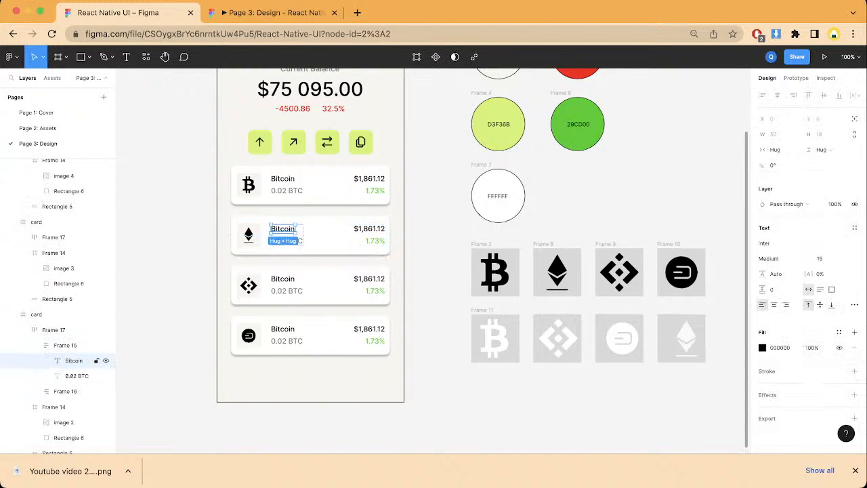
{"action": "key", "text": "Return"}
{"action": "type", "text": "E"}
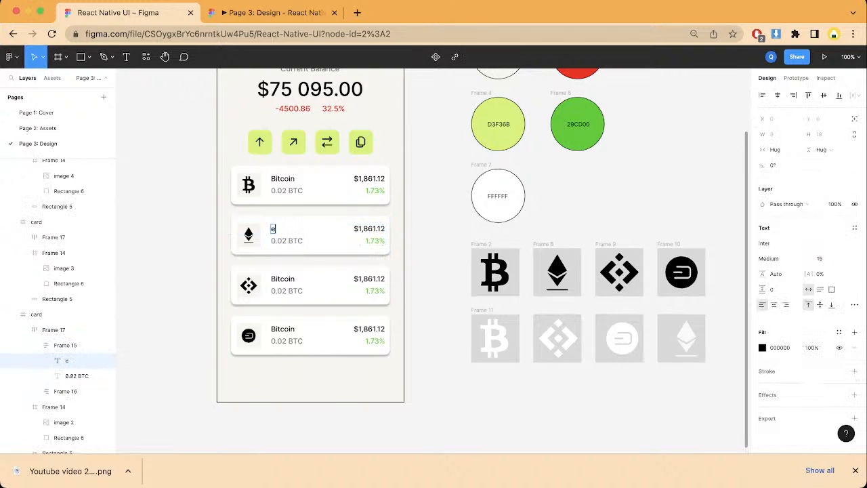
{"action": "type", "text": "therium"}
Step: Change the coin name on the third card to "BNB"
{"action": "left_click", "coordinate": [283, 279]}
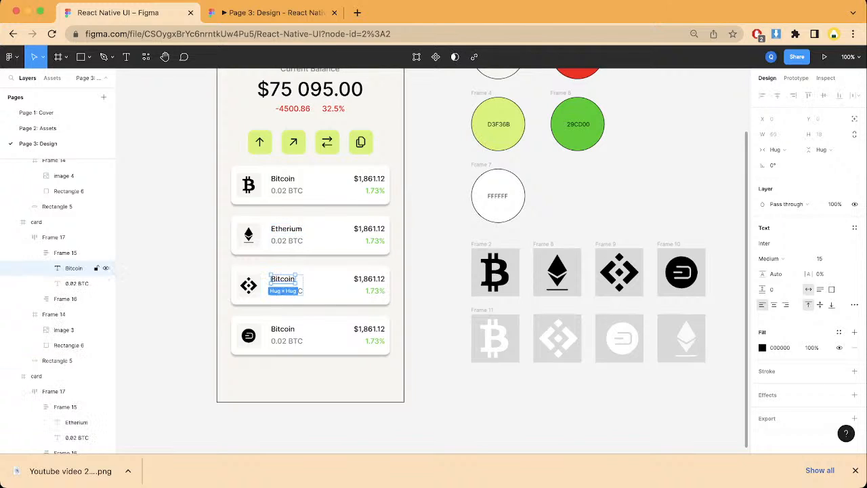
{"action": "key", "text": "Return"}
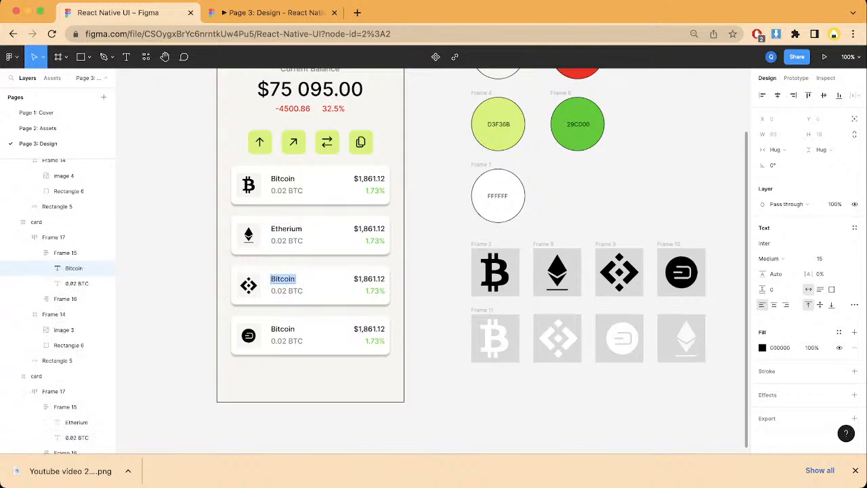
{"action": "type", "text": "BNB"}
Step: Change the coin name on the fourth card to "Dash"
{"action": "double_click", "coordinate": [283, 329]}
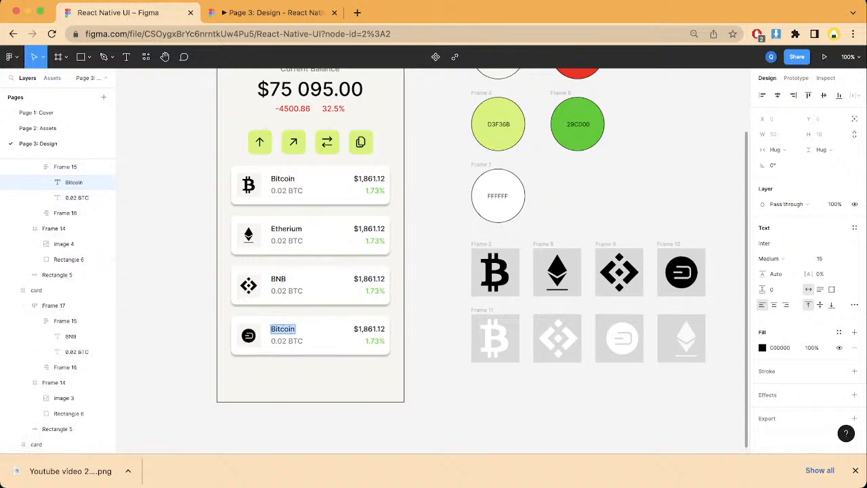
{"action": "type", "text": "d"}
{"action": "key", "text": "BackSpace"}
{"action": "type", "text": "DA"}
{"action": "key", "text": "BackSpace"}
{"action": "type", "text": "ash"}
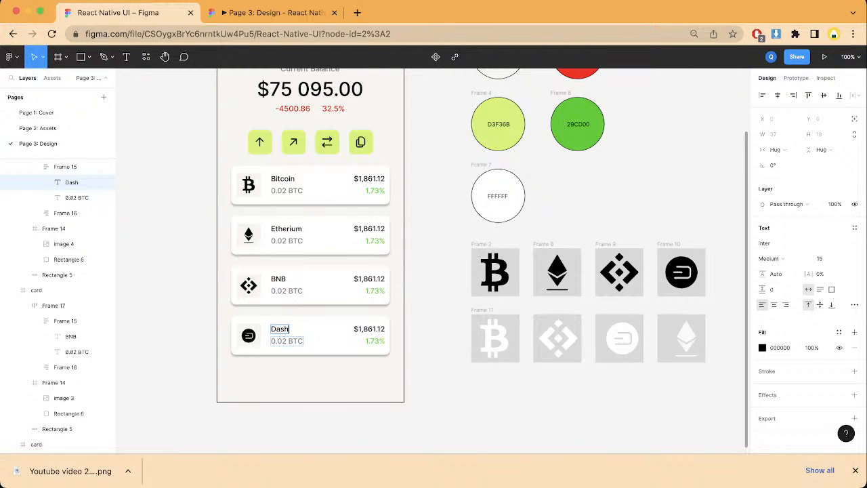
Step: Set the holding amount under the Dash name to "1 Dash"
{"action": "left_click", "coordinate": [283, 341]}
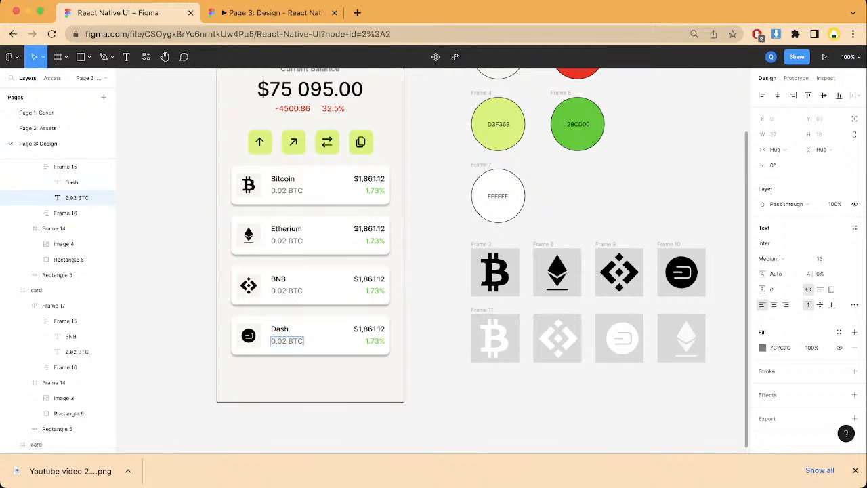
{"action": "triple_click", "coordinate": [293, 340]}
{"action": "type", "text": "1"}
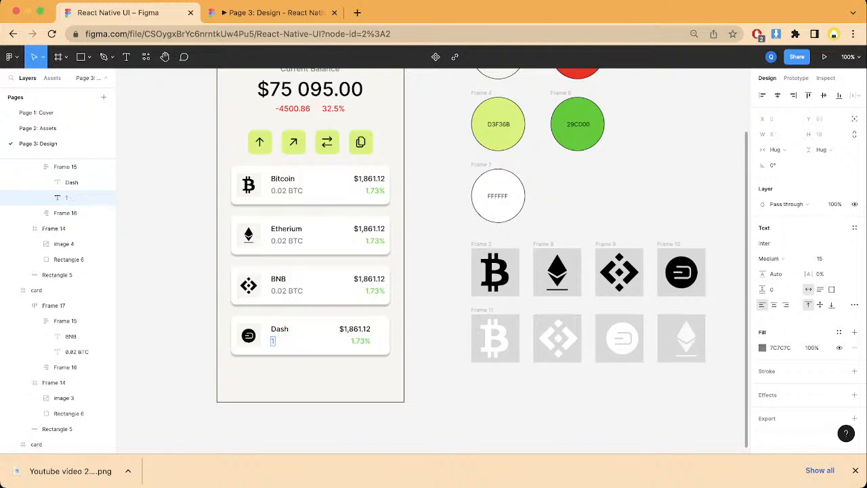
{"action": "type", "text": " Dash"}
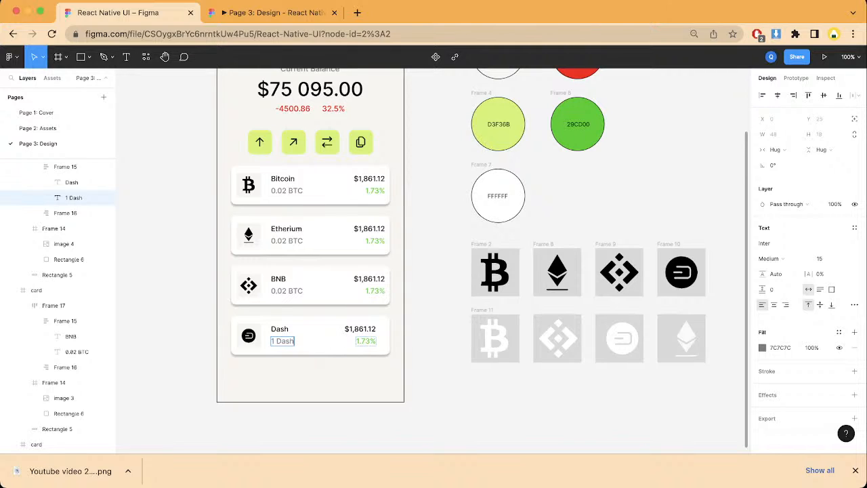
Step: Set the green percentage on the Dash card to 0.63%
{"action": "double_click", "coordinate": [366, 341]}
{"action": "key", "text": "BackSpace"}
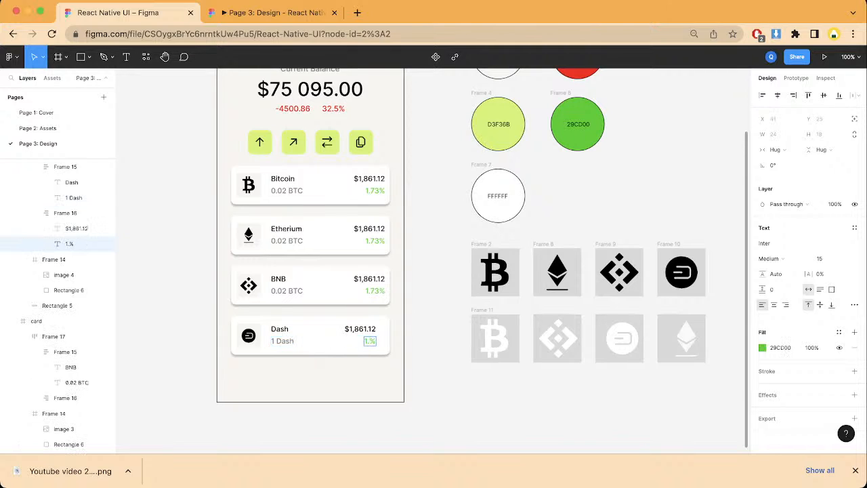
{"action": "type", "text": "0"}
{"action": "key", "text": "BackSpace"}
{"action": "key", "text": "BackSpace"}
{"action": "type", "text": "6"}
{"action": "key", "text": "BackSpace"}
{"action": "type", "text": "0.63"}
Step: Set the price on the Dash card to $142.12
{"action": "double_click", "coordinate": [361, 329]}
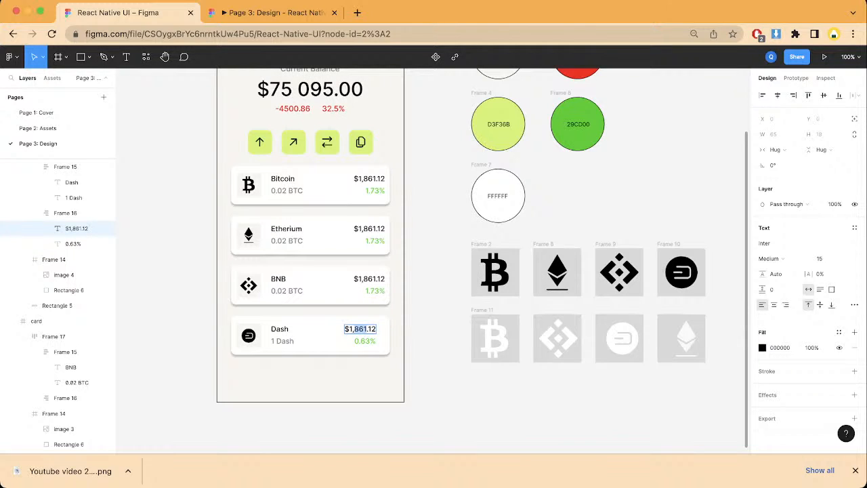
{"action": "key", "text": "BackSpace"}
{"action": "key", "text": "BackSpace"}
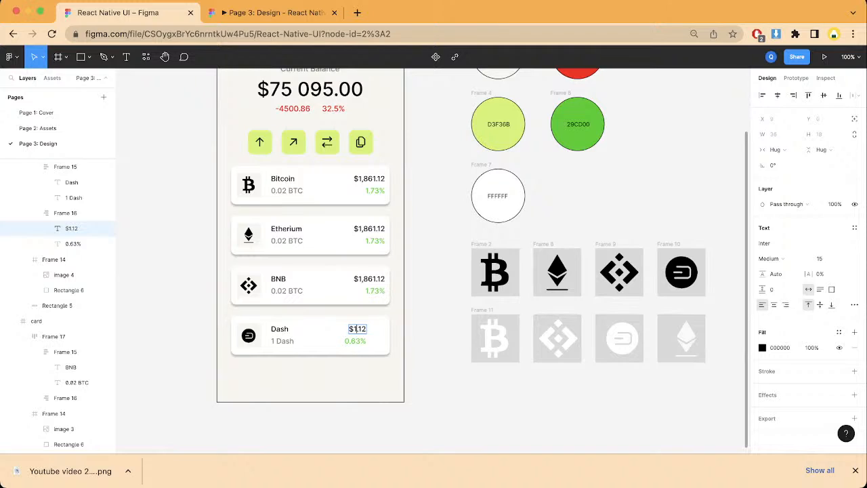
{"action": "type", "text": "42"}
{"action": "key", "text": "super+a"}
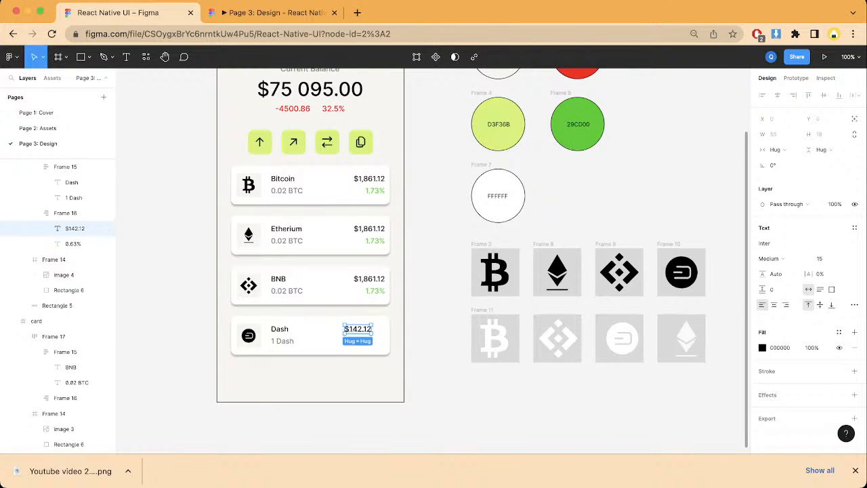
Step: Widen the auto layout spacing between the Dash card's name and price columns to 128
{"action": "key", "text": "Escape"}
{"action": "key", "text": "Escape"}
{"action": "double_click", "coordinate": [356, 331]}
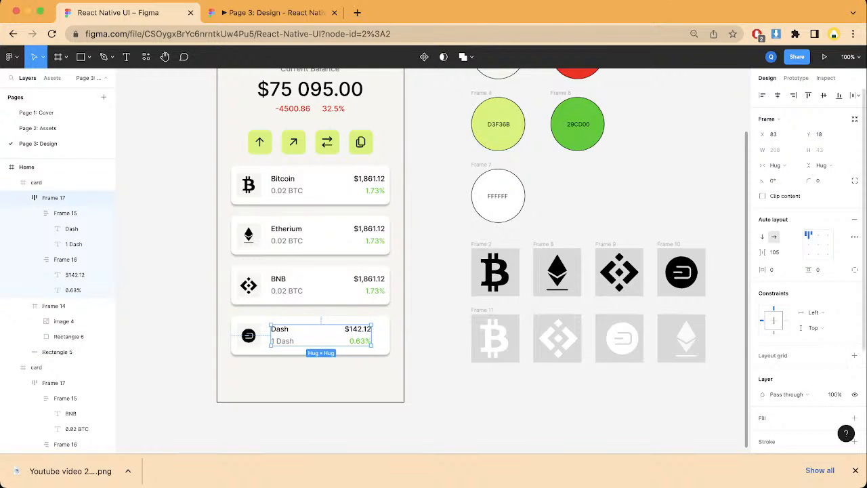
{"action": "left_click_drag", "start_coordinate": [763, 252], "coordinate": [784, 253]}
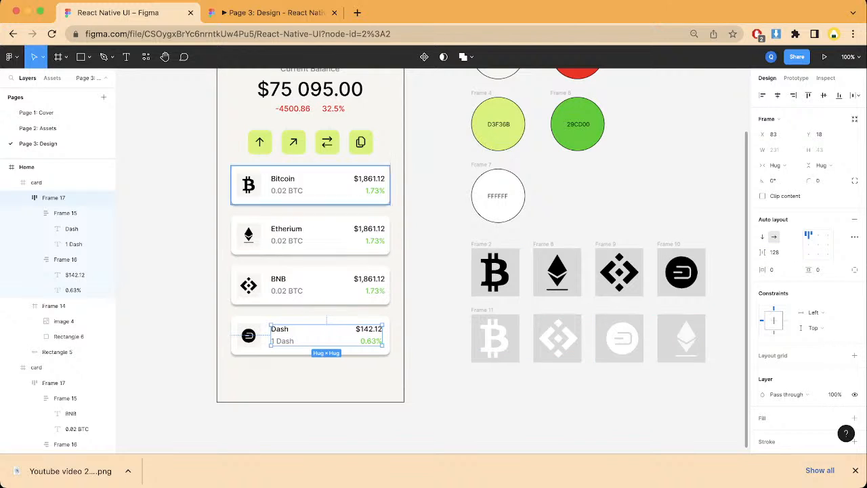
Step: Set the holding amount on the BNB card to "0.5 BNB"
{"action": "left_click", "coordinate": [312, 285]}
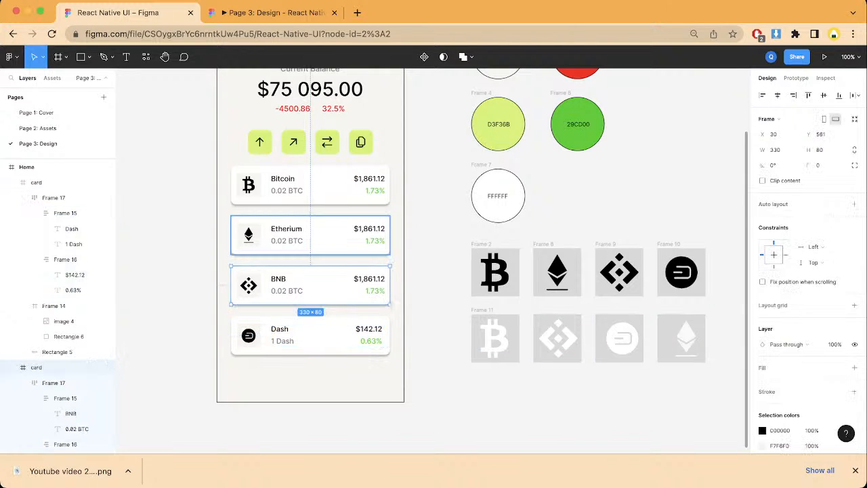
{"action": "double_click", "coordinate": [287, 291]}
{"action": "double_click", "coordinate": [287, 291]}
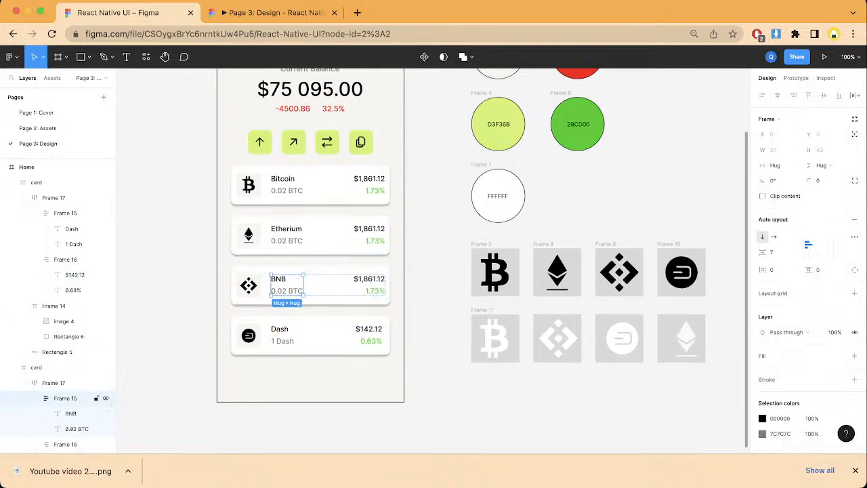
{"action": "double_click", "coordinate": [288, 290]}
{"action": "double_click", "coordinate": [287, 290]}
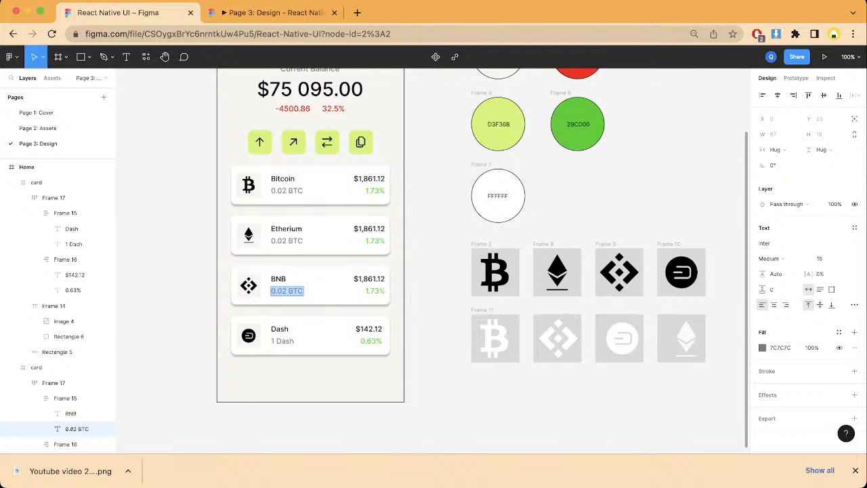
{"action": "type", "text": "0"}
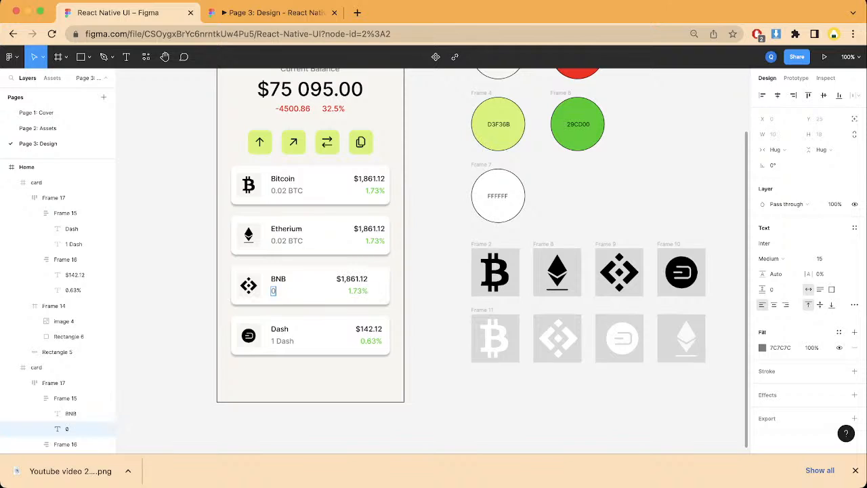
{"action": "type", "text": ".5 BNB"}
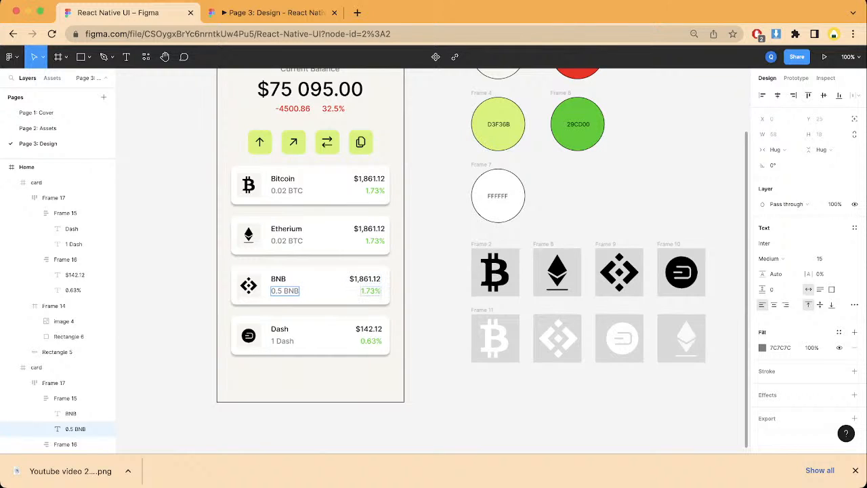
Step: Set the green percentage on the BNB card to 112%
{"action": "left_click", "coordinate": [364, 290]}
{"action": "key", "text": "super+a"}
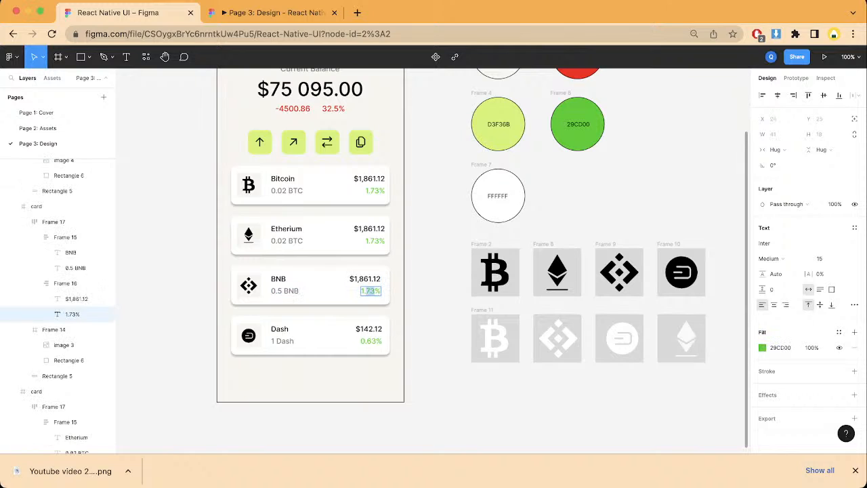
{"action": "type", "text": "1%"}
{"action": "type", "text": "1"}
{"action": "type", "text": "2"}
{"action": "key", "text": "Escape"}
Step: Set the holding amount on the Etherium card to "1.2 Eth"
{"action": "left_click", "coordinate": [41, 390]}
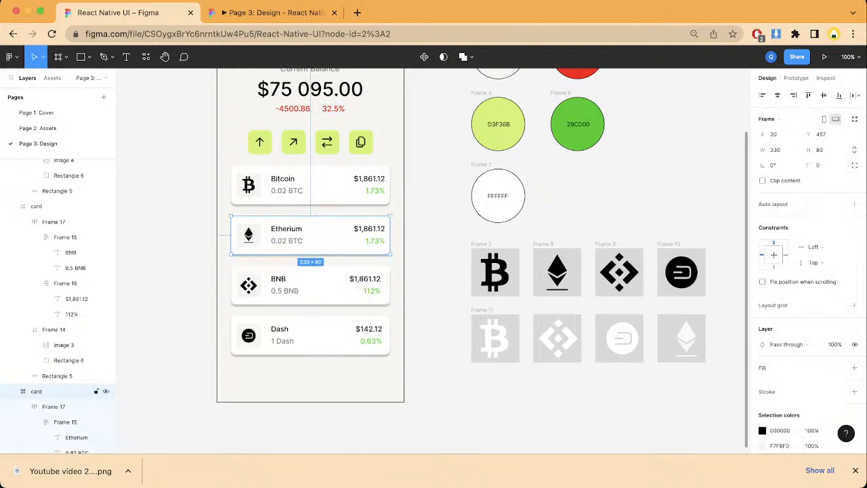
{"action": "left_click", "coordinate": [54, 406]}
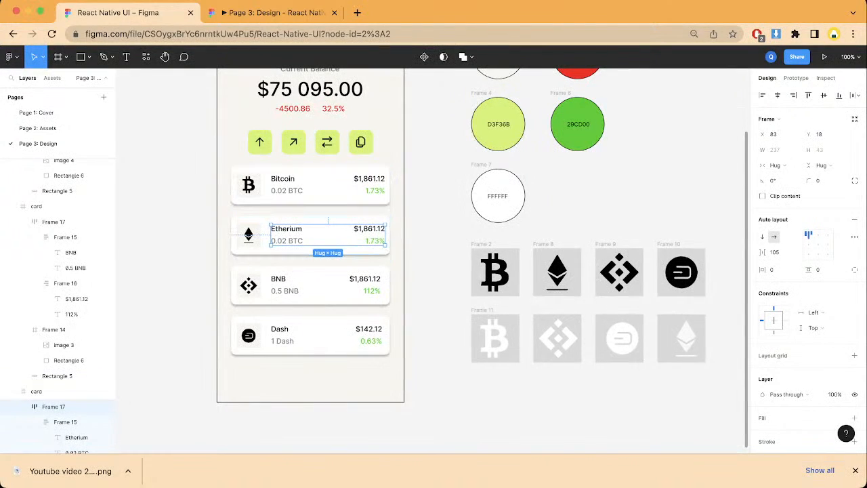
{"action": "double_click", "coordinate": [287, 231]}
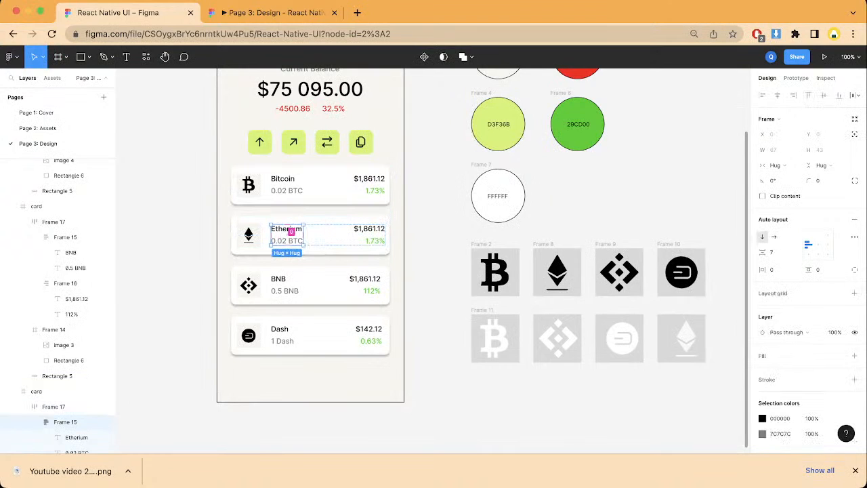
{"action": "double_click", "coordinate": [287, 241]}
{"action": "double_click", "coordinate": [287, 240]}
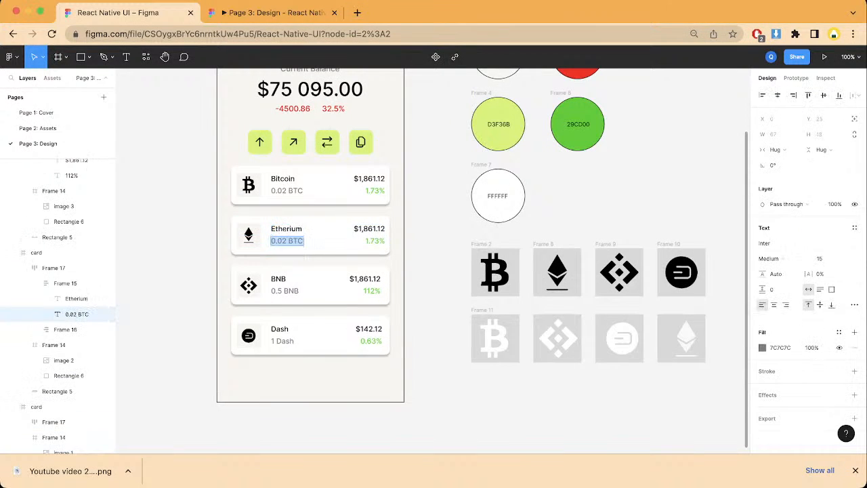
{"action": "type", "text": "1.2"}
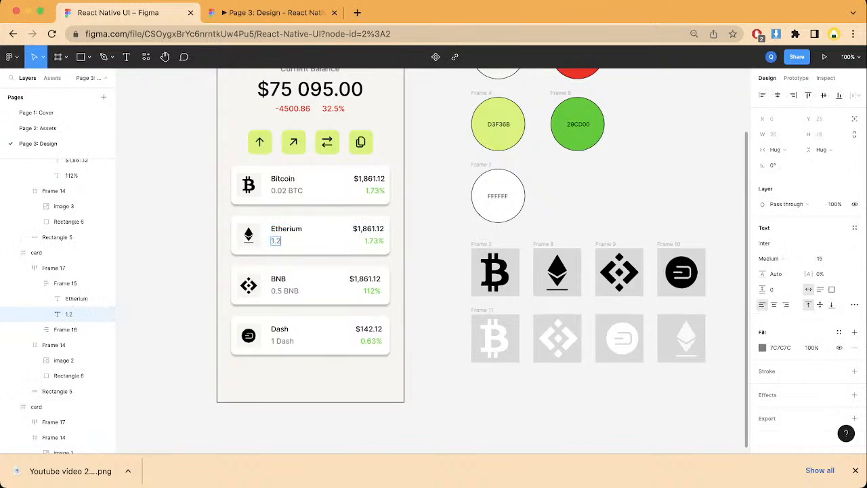
{"action": "type", "text": " e"}
{"action": "key", "text": "BackSpace"}
{"action": "key", "text": "BackSpace"}
{"action": "type", "text": "e"}
{"action": "key", "text": "BackSpace"}
{"action": "key", "text": "BackSpace"}
{"action": "type", "text": "Eth"}
{"action": "double_click", "coordinate": [368, 229]}
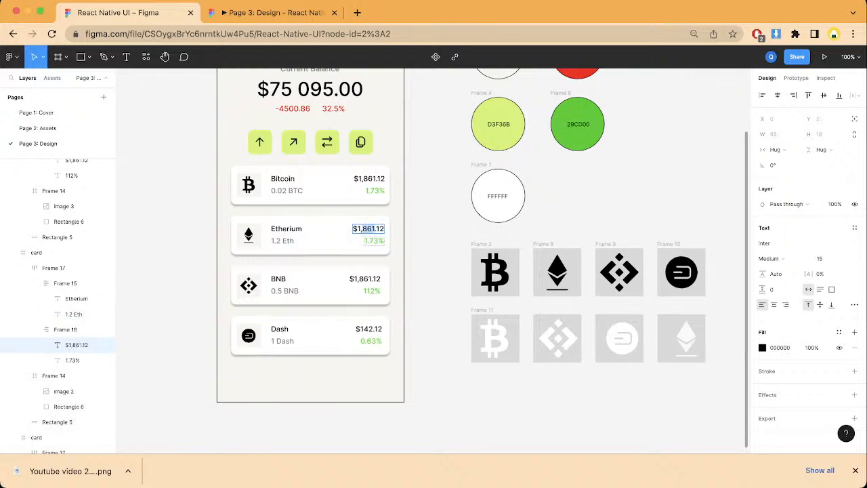
Step: Set the price on the BNB card to $345.12
{"action": "double_click", "coordinate": [365, 279]}
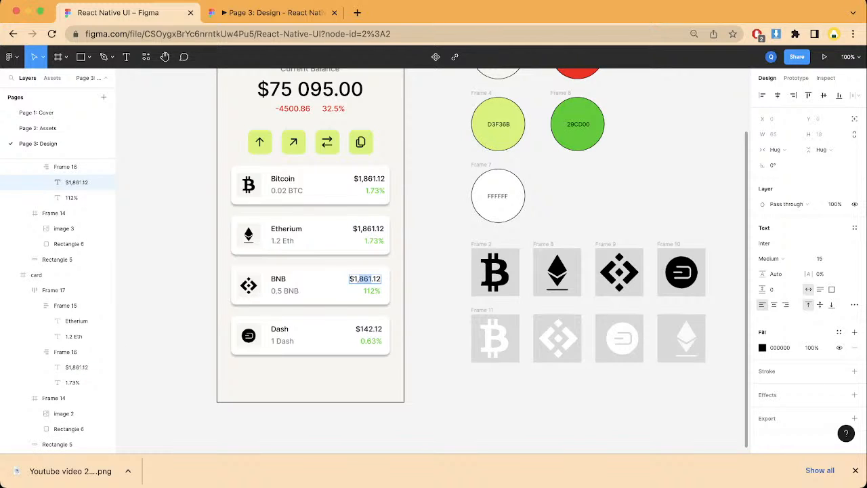
{"action": "key", "text": "BackSpace"}
{"action": "key", "text": "BackSpace"}
{"action": "key", "text": "BackSpace"}
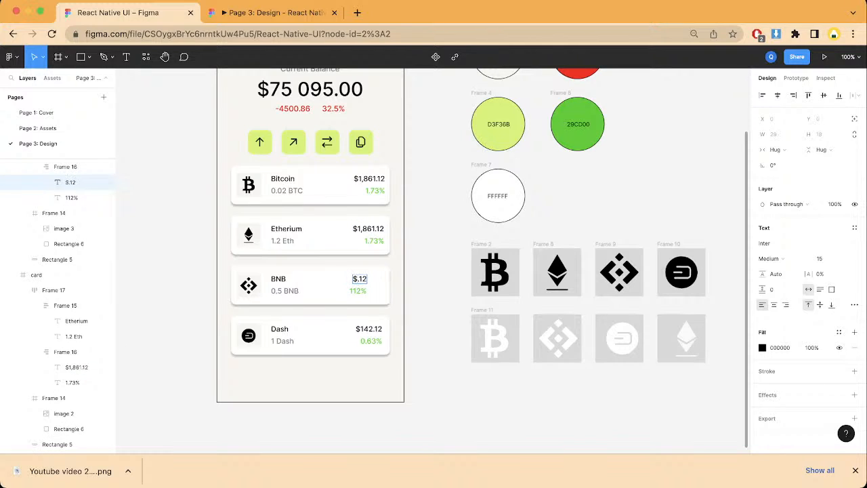
{"action": "type", "text": "3456"}
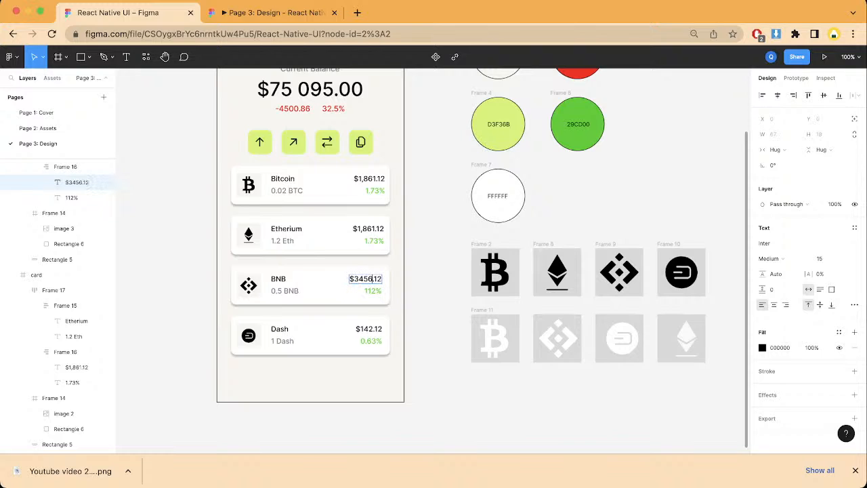
{"action": "key", "text": "BackSpace"}
{"action": "key", "text": "BackSpace"}
{"action": "type", "text": "5"}
Step: Set the price on the Etherium card to $1,401.12 and select the Bitcoin card
{"action": "double_click", "coordinate": [367, 229]}
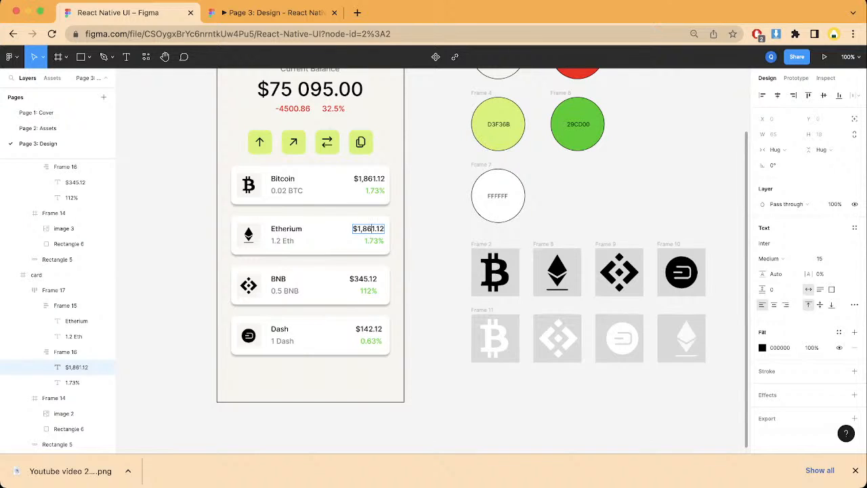
{"action": "key", "text": "BackSpace"}
{"action": "scroll", "coordinate": [432, 261], "scroll_direction": "up", "scroll_amount": 1}
{"action": "scroll", "coordinate": [432, 261], "scroll_direction": "right", "scroll_amount": 1}
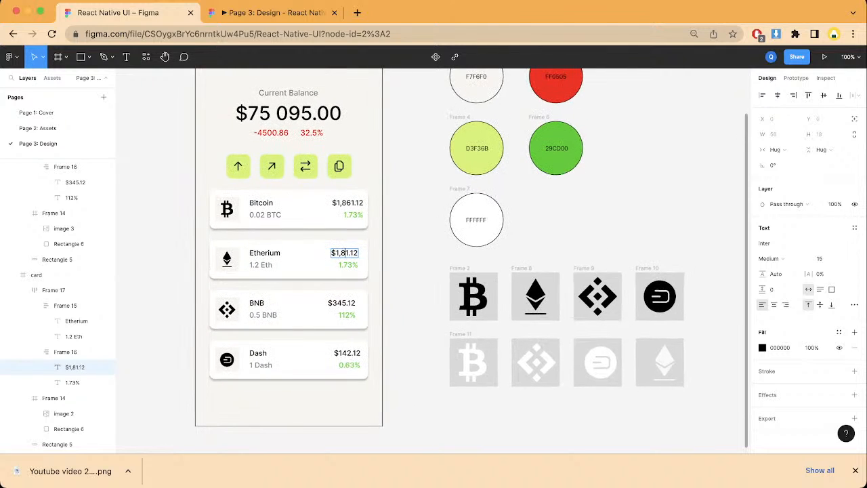
{"action": "key", "text": "BackSpace"}
{"action": "type", "text": "40"}
{"action": "scroll", "coordinate": [467, 260], "scroll_direction": "up", "scroll_amount": 1}
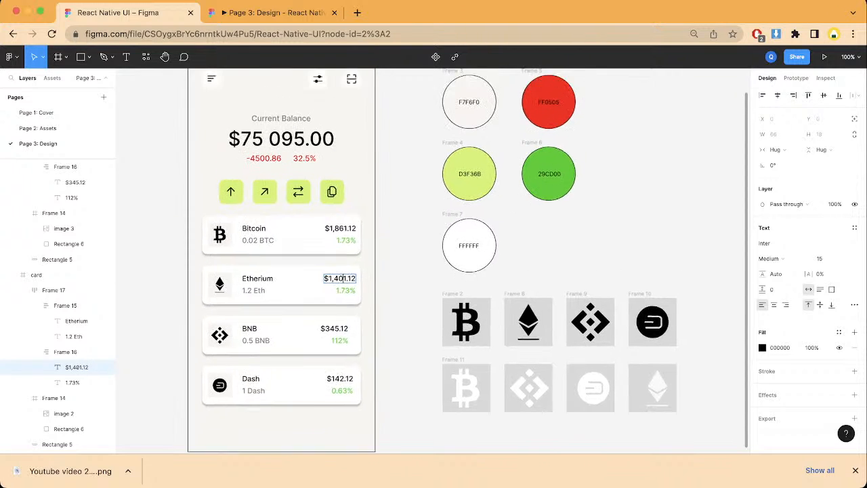
{"action": "scroll", "coordinate": [467, 260], "scroll_direction": "left", "scroll_amount": 5}
{"action": "scroll", "coordinate": [467, 261], "scroll_direction": "up", "scroll_amount": 1}
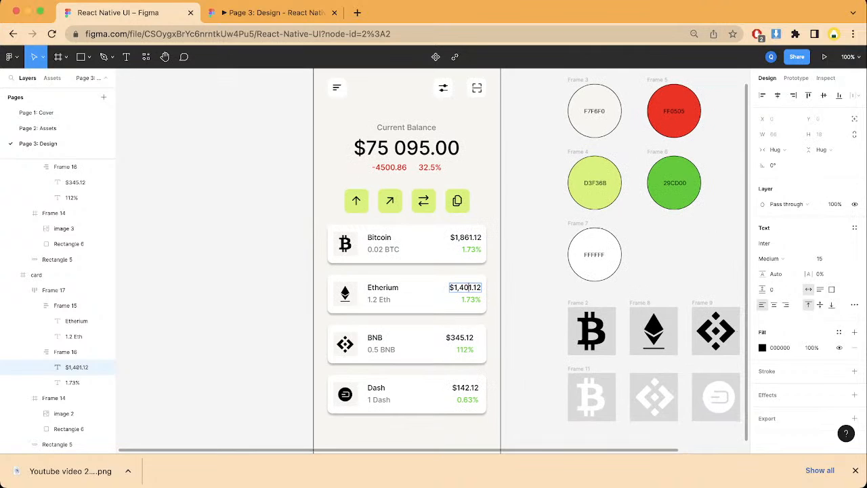
{"action": "key", "text": "Escape"}
{"action": "left_click", "coordinate": [452, 253]}
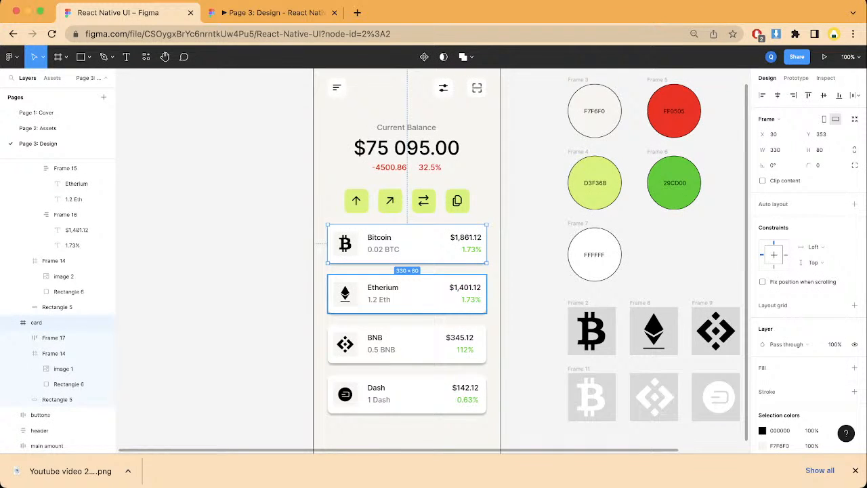
Step: Add the Etherium and BNB cards to the Bitcoin card selection, and finish with only the Dash card selected
{"action": "left_click", "coordinate": [406, 298], "text": "shift"}
{"action": "left_click", "coordinate": [406, 345], "text": "shift"}
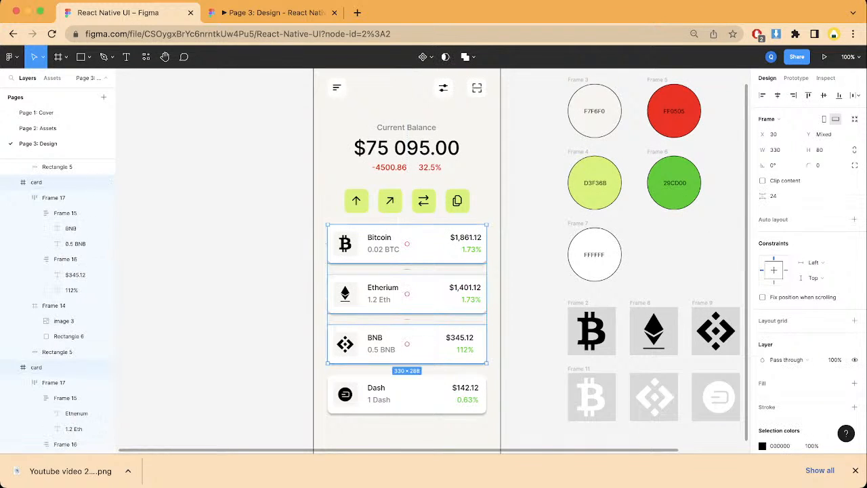
{"action": "left_click", "coordinate": [406, 394]}
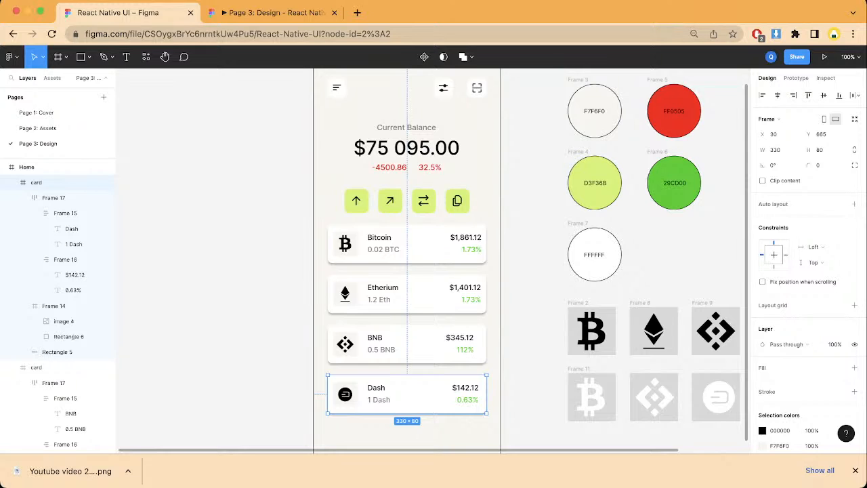
Step: Review the Home screen layout from the header and balance down to the Dash card, alongside the color swatches and coin icon frames
{"action": "scroll", "coordinate": [433, 260], "scroll_direction": "right", "scroll_amount": 1}
{"action": "scroll", "coordinate": [434, 260], "scroll_direction": "up", "scroll_amount": 1}
{"action": "scroll", "coordinate": [433, 261], "scroll_direction": "left", "scroll_amount": 1}
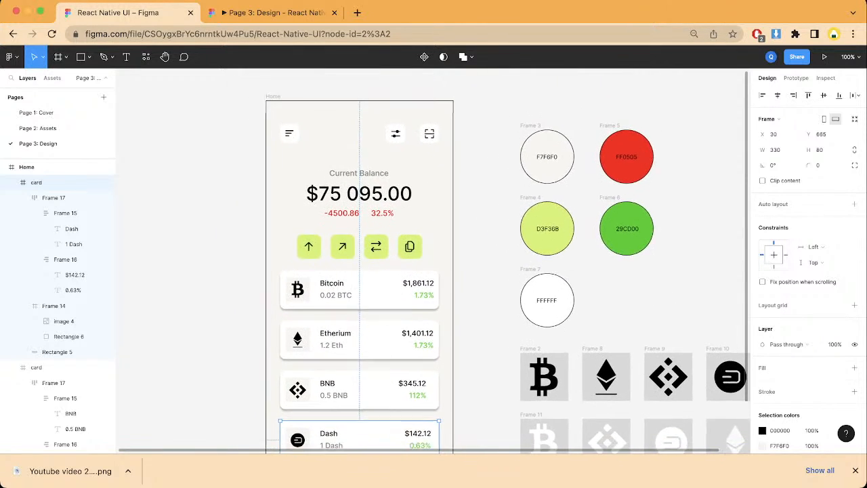
{"action": "scroll", "coordinate": [433, 261], "scroll_direction": "down", "scroll_amount": 1}
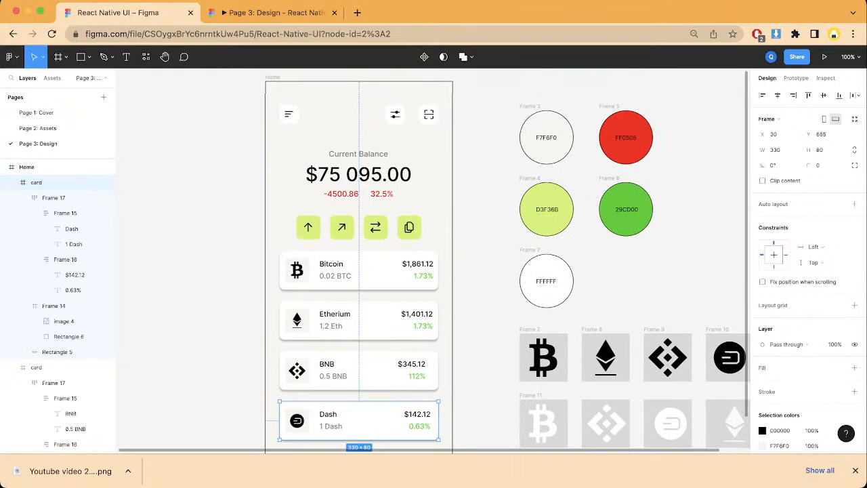
{"action": "scroll", "coordinate": [433, 261], "scroll_direction": "down", "scroll_amount": 4}
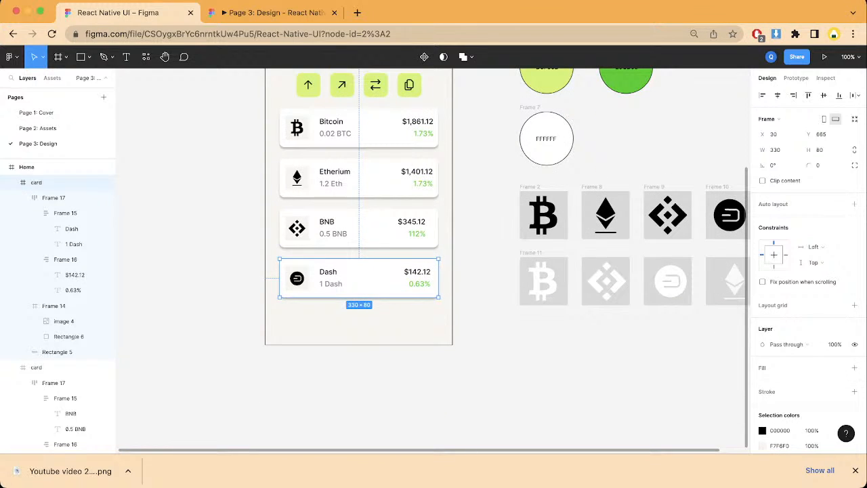
{"action": "scroll", "coordinate": [433, 261], "scroll_direction": "up", "scroll_amount": 1}
{"action": "scroll", "coordinate": [434, 260], "scroll_direction": "right", "scroll_amount": 2}
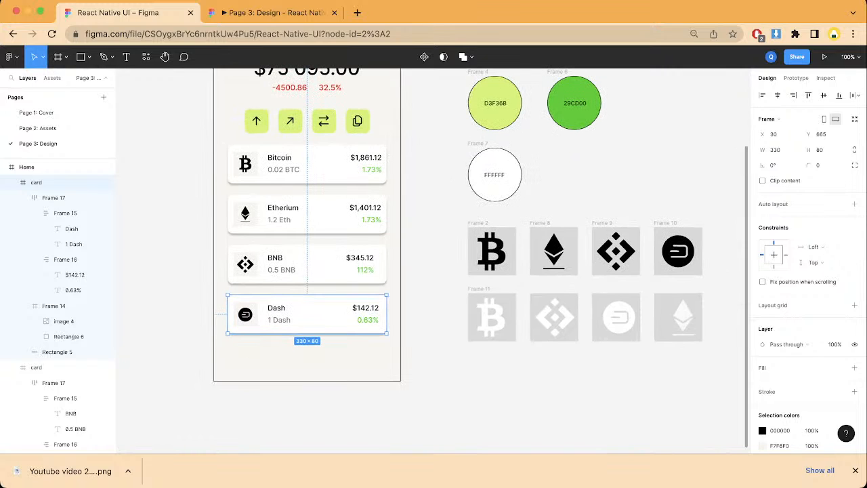
{"action": "scroll", "coordinate": [434, 261], "scroll_direction": "up", "scroll_amount": 3}
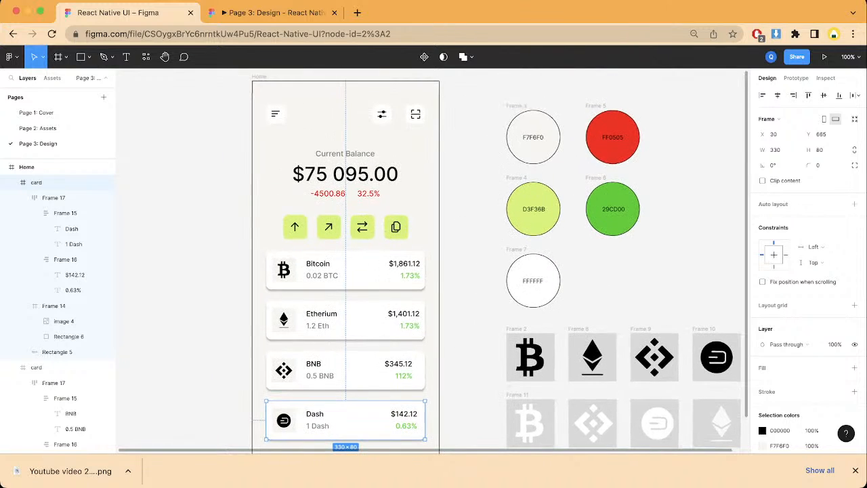
{"action": "scroll", "coordinate": [433, 261], "scroll_direction": "down", "scroll_amount": 4}
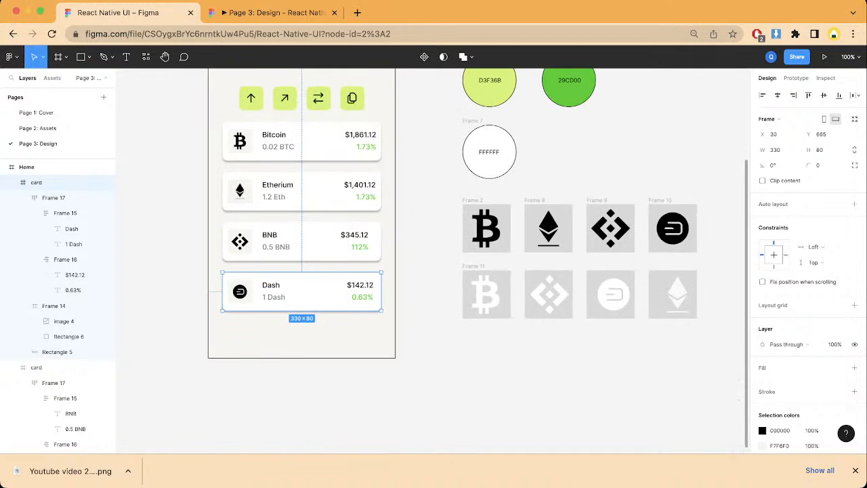
{"action": "scroll", "coordinate": [433, 260], "scroll_direction": "up", "scroll_amount": 4}
{"action": "scroll", "coordinate": [433, 260], "scroll_direction": "left", "scroll_amount": 4}
{"action": "scroll", "coordinate": [433, 261], "scroll_direction": "down", "scroll_amount": 3}
{"action": "scroll", "coordinate": [433, 261], "scroll_direction": "right", "scroll_amount": 3}
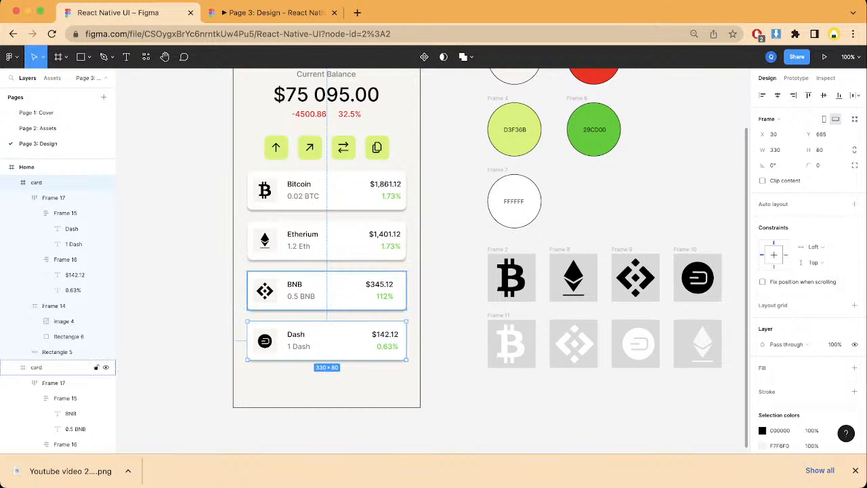
{"action": "scroll", "coordinate": [433, 261], "scroll_direction": "up", "scroll_amount": 2}
{"action": "scroll", "coordinate": [433, 260], "scroll_direction": "right", "scroll_amount": 1}
{"action": "scroll", "coordinate": [433, 261], "scroll_direction": "down", "scroll_amount": 2}
{"action": "scroll", "coordinate": [434, 261], "scroll_direction": "right", "scroll_amount": 1}
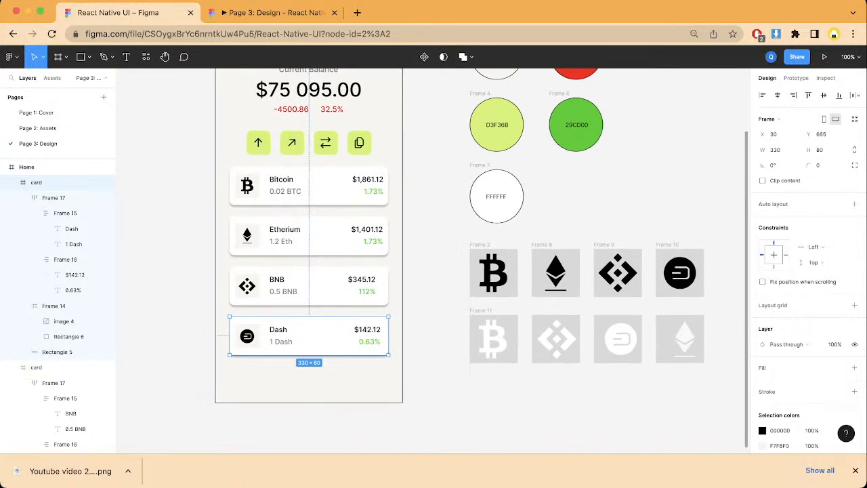